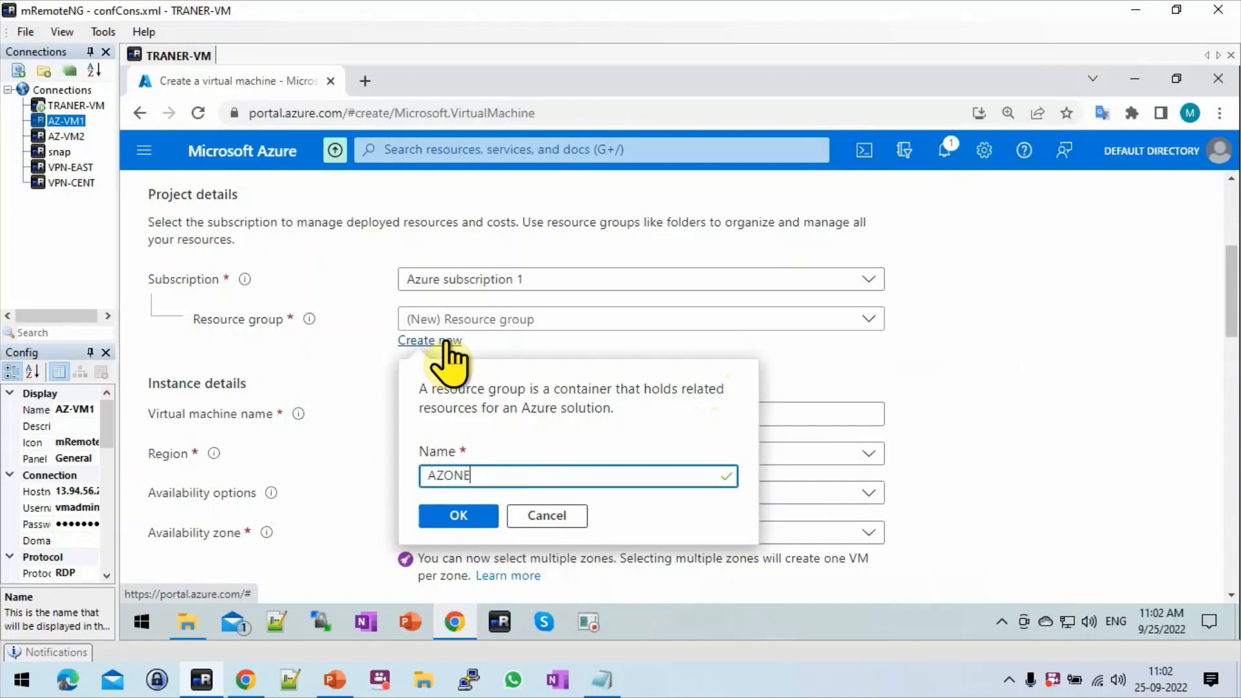
# Confirm the new resource group AZONE and name the virtual machine AZVM
pyautogui.click(447, 517)
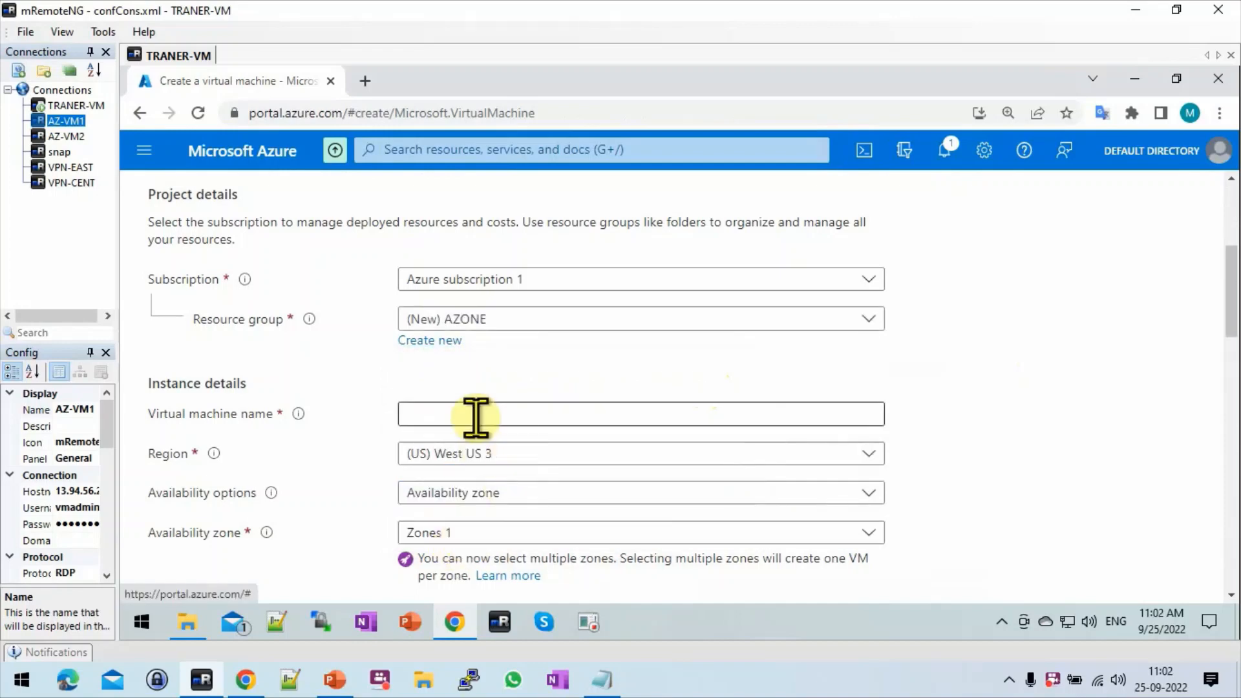
pyautogui.click(476, 417)
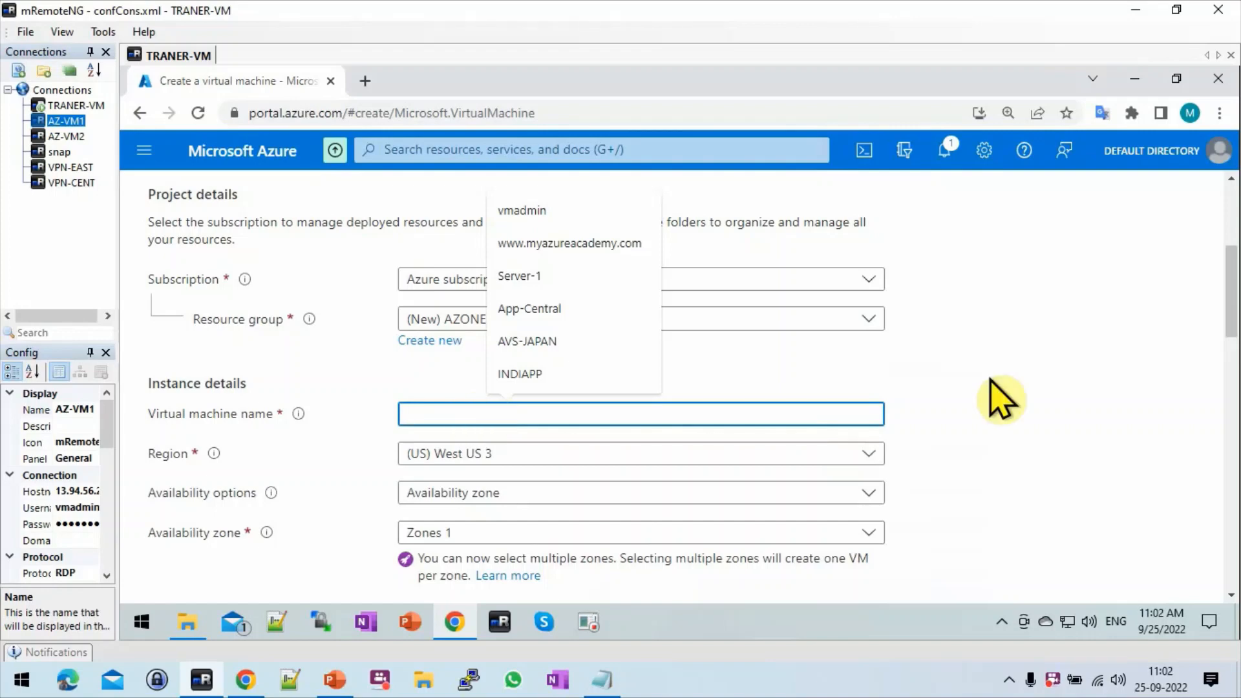
pyautogui.click(1032, 388)
pyautogui.click(543, 414)
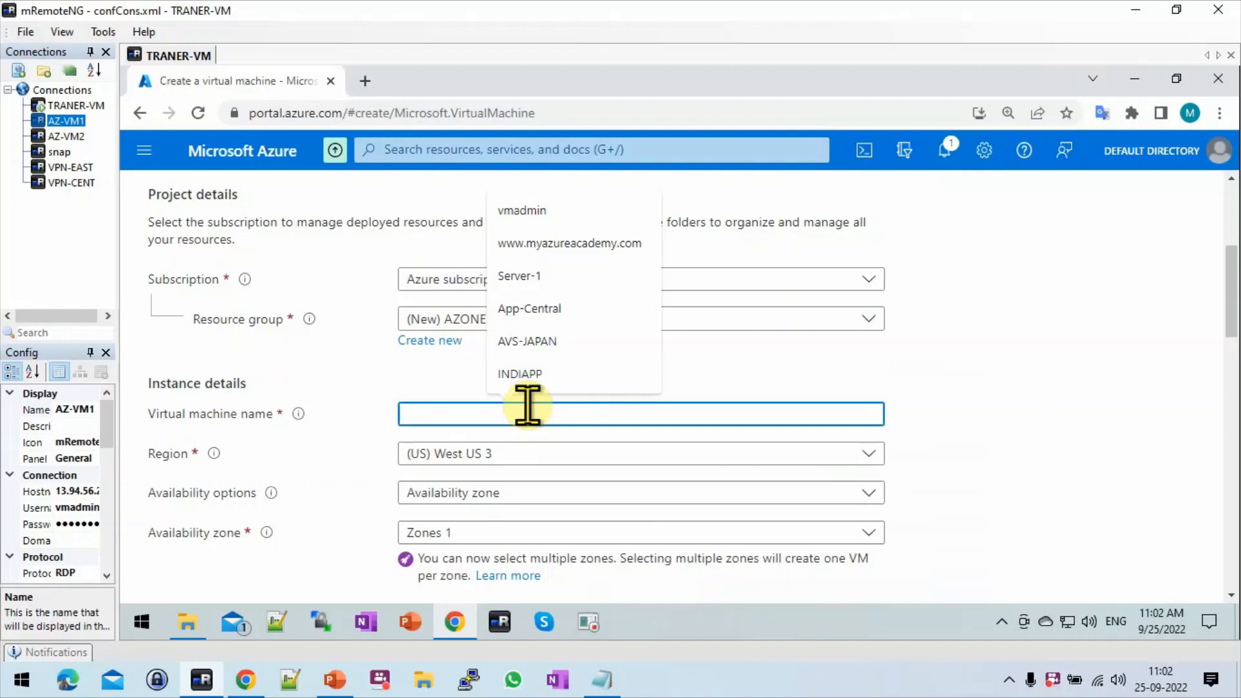
pyautogui.write('AZVM')
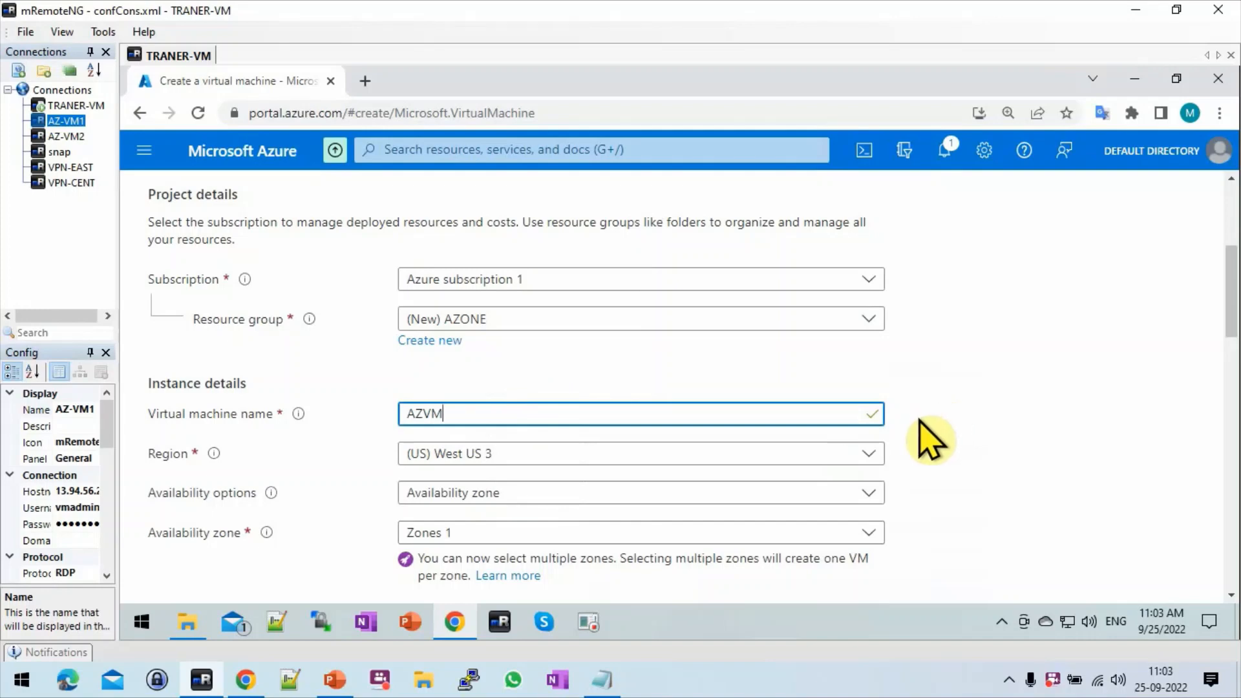
# Set the virtual machine's region to (Europe) West Europe
pyautogui.click(871, 460)
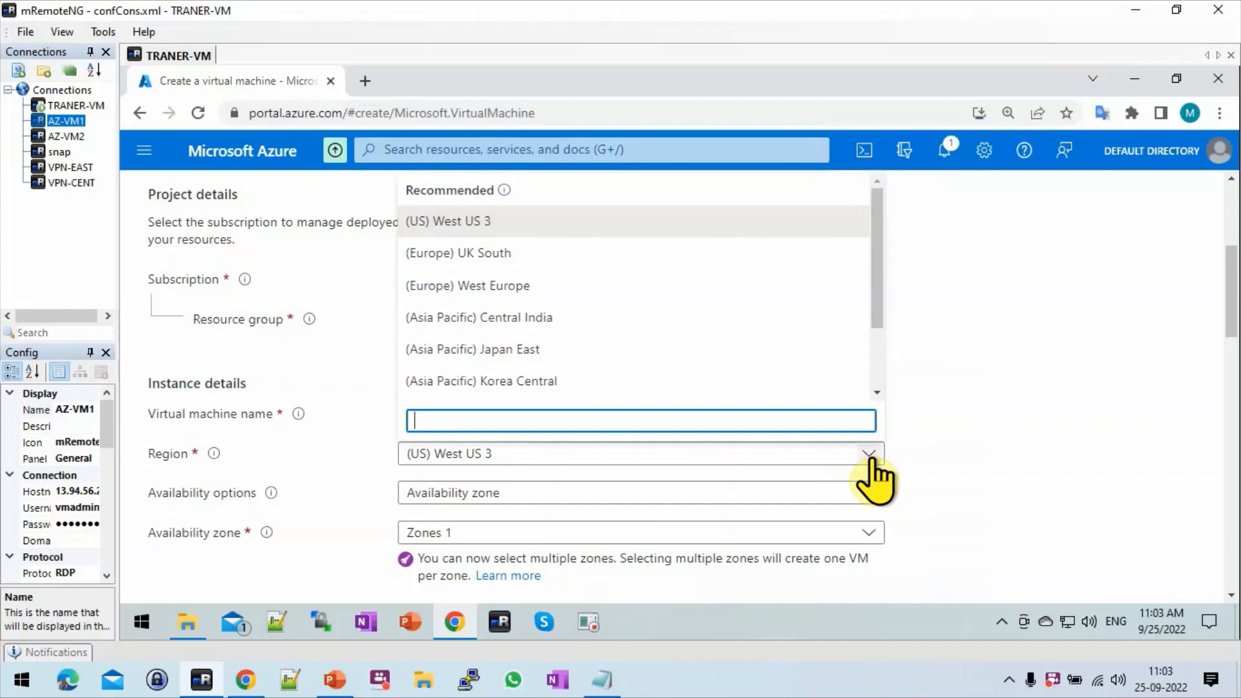
pyautogui.click(515, 290)
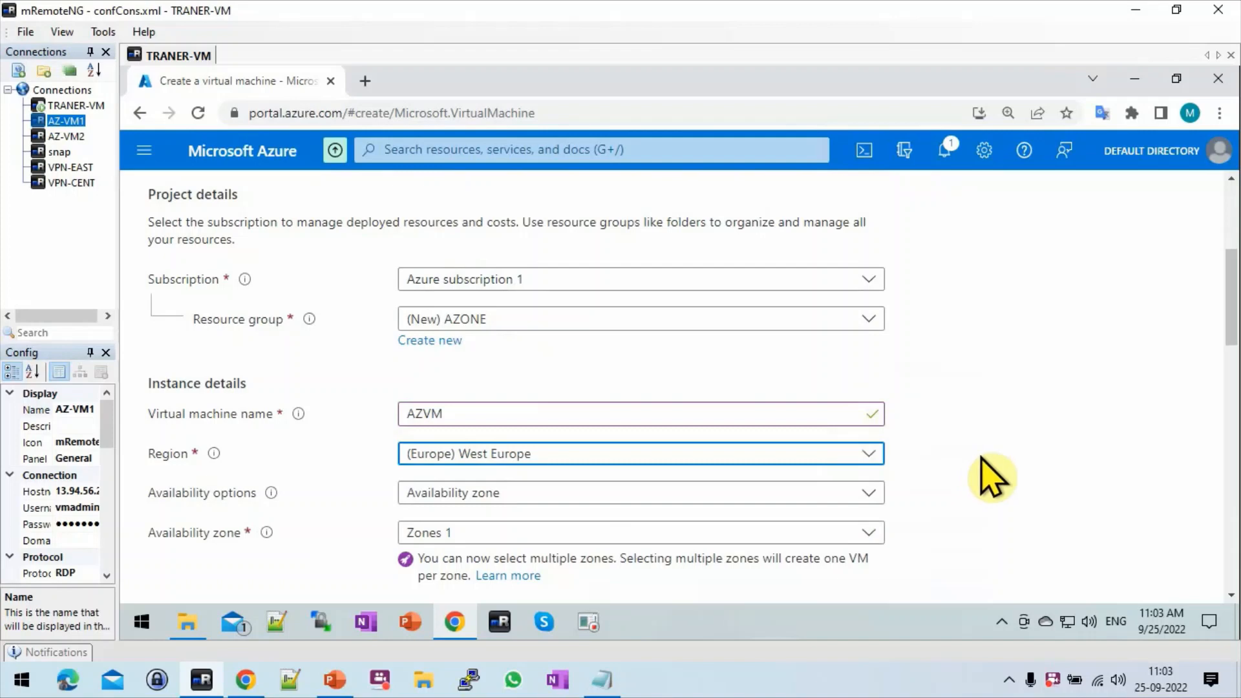
# Add Zone 2 to the availability zone selection and check the names assigned to the virtual machines
pyautogui.moveTo(1231, 352); pyautogui.dragTo(1227, 386)
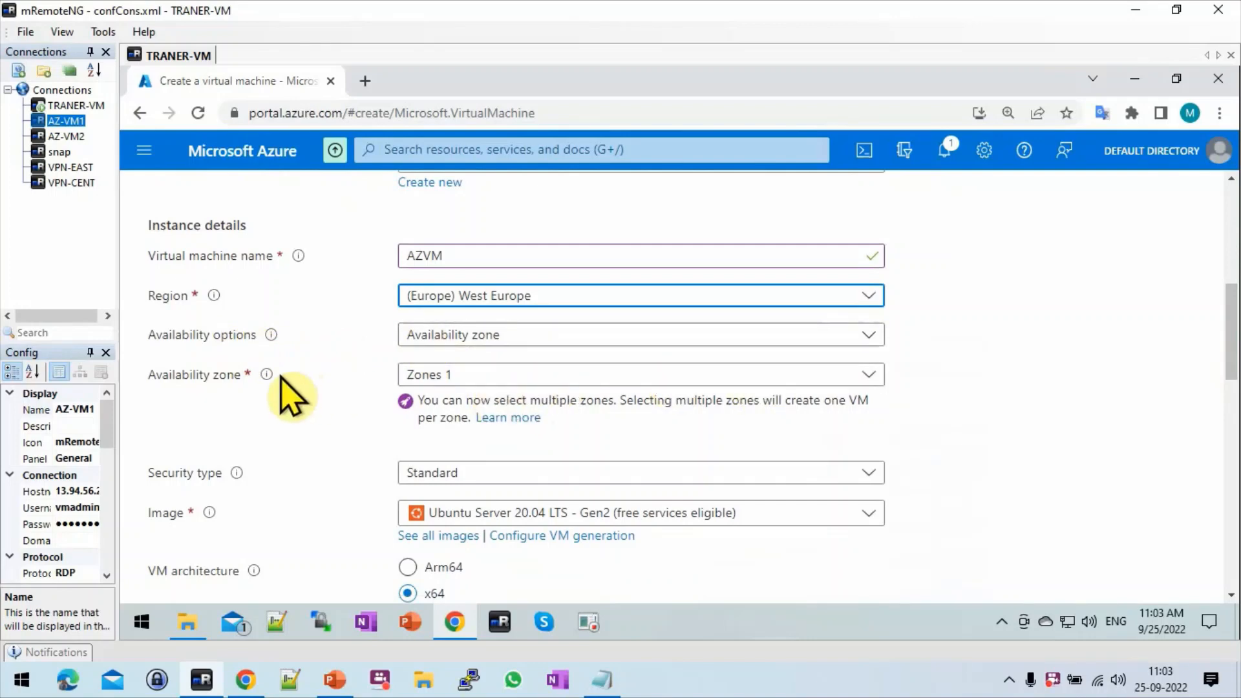
pyautogui.click(573, 380)
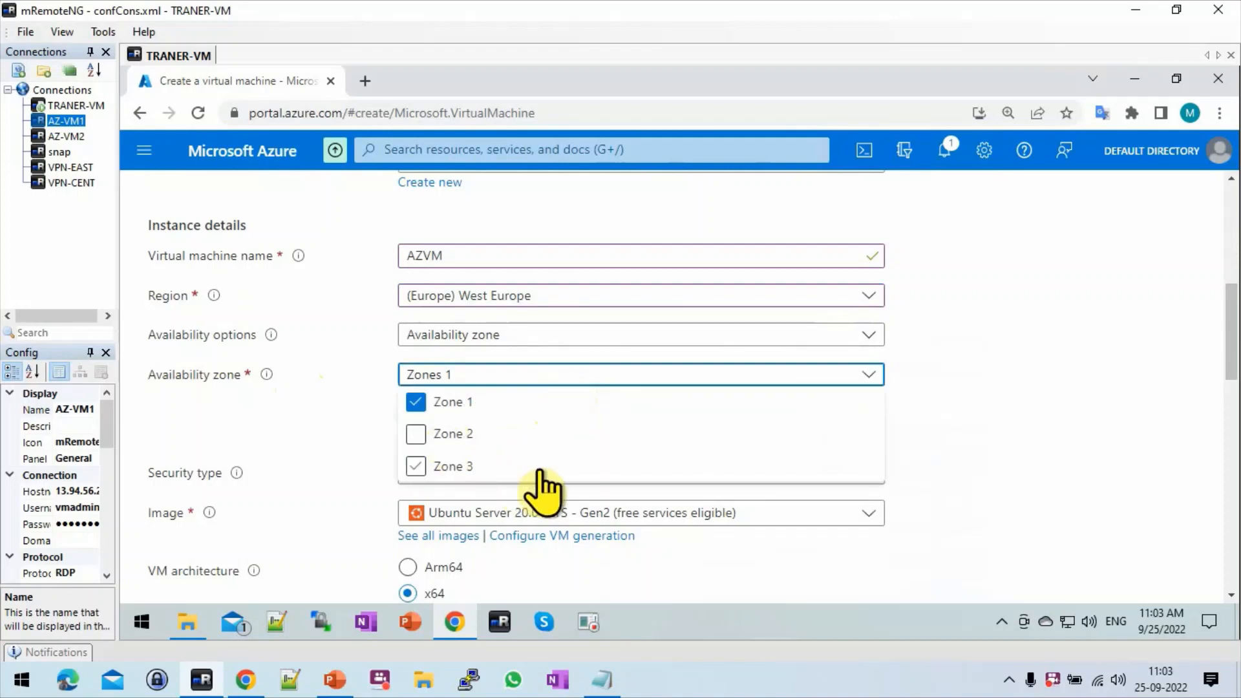
pyautogui.click(416, 433)
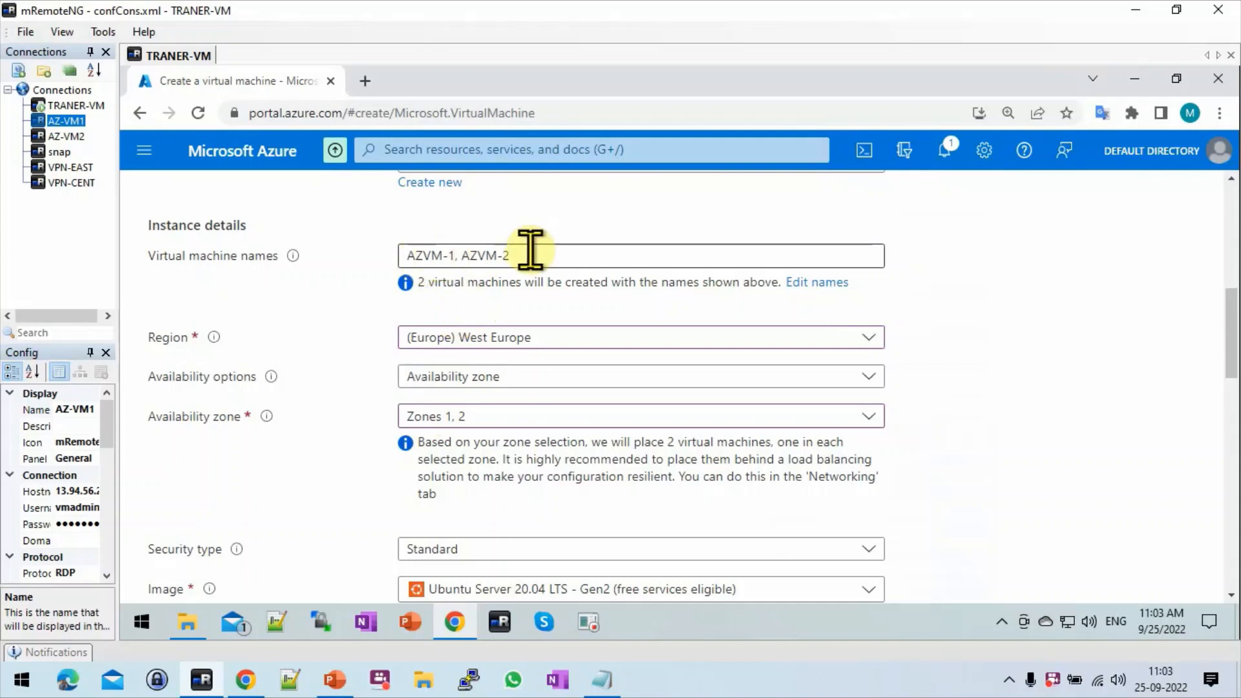
pyautogui.click(815, 288)
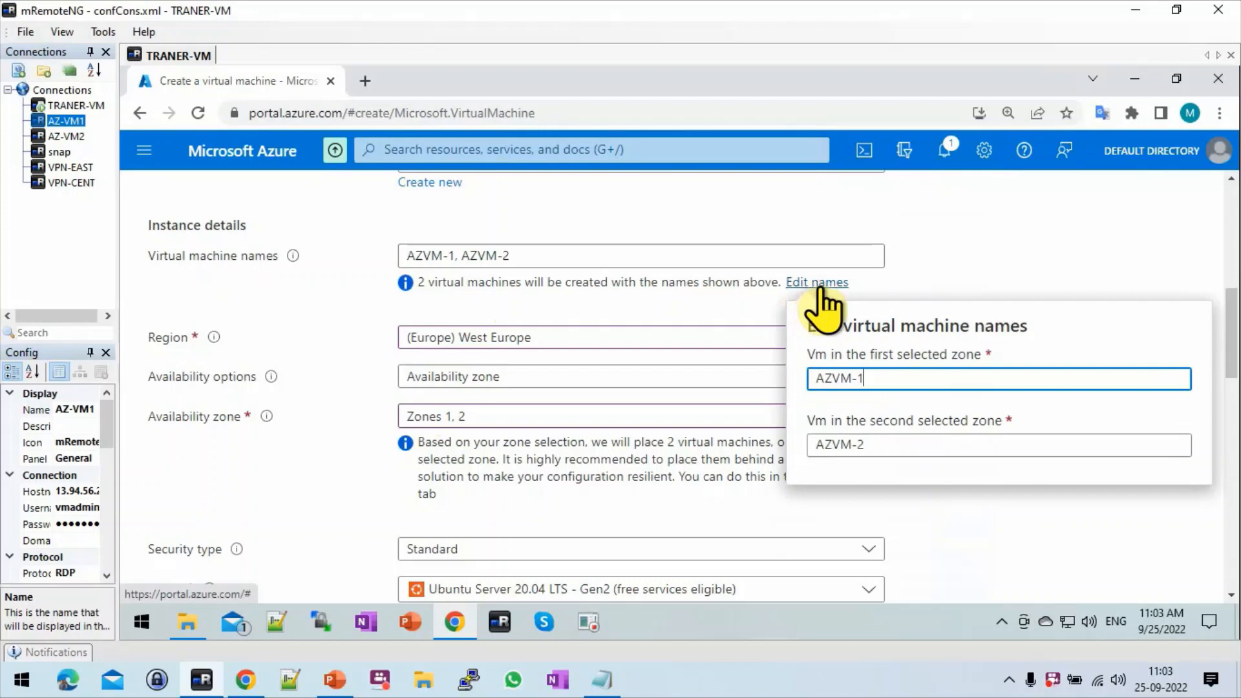
pyautogui.click(1070, 270)
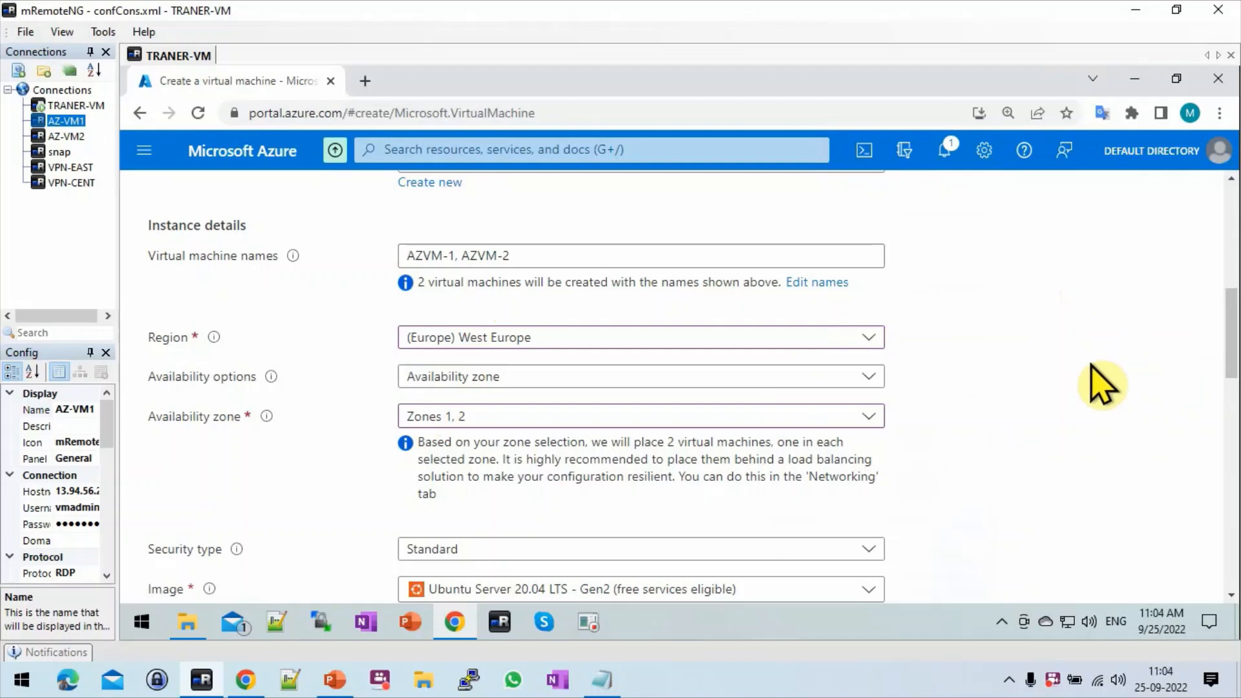
# Choose Windows Server 2016 Datacenter - Gen2 as the virtual machine image
pyautogui.scroll(-2, 1102, 384)
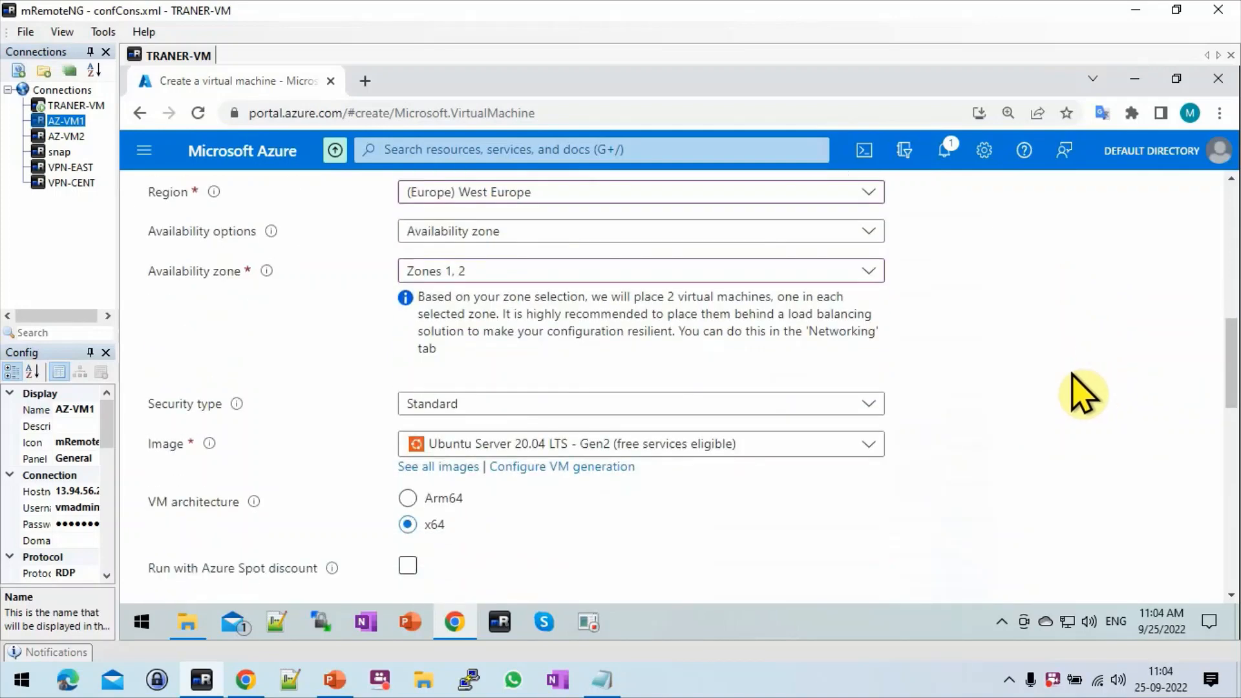
pyautogui.click(871, 434)
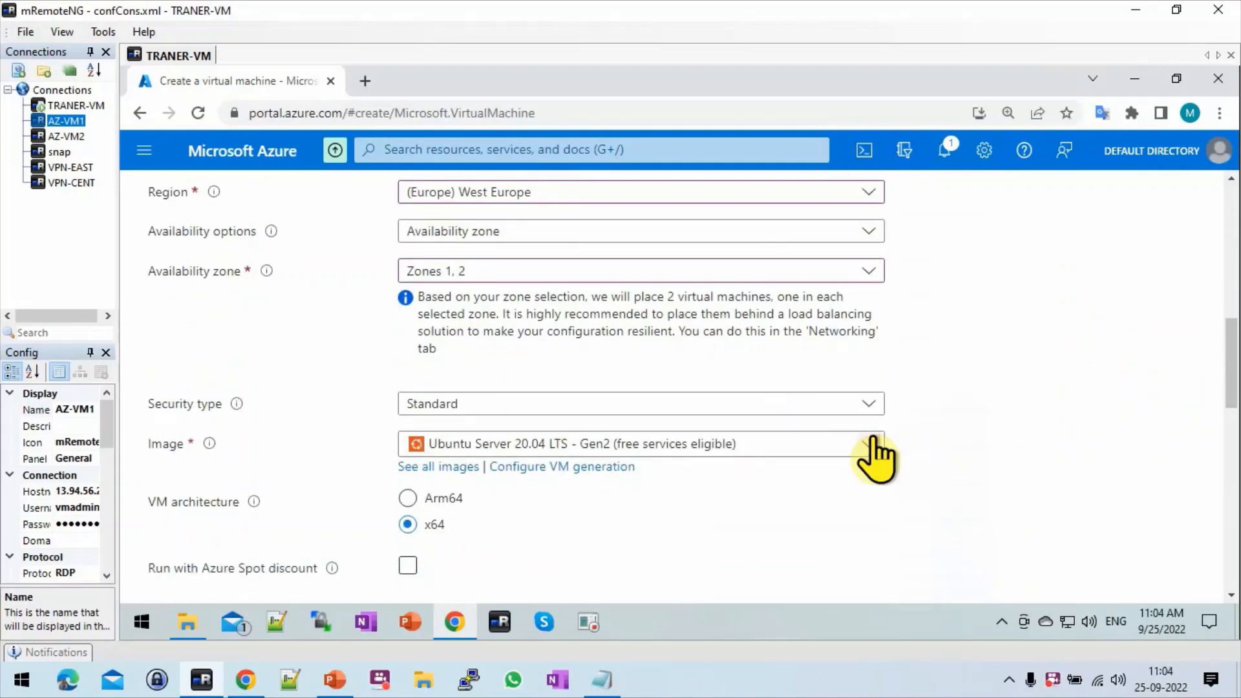
pyautogui.click(877, 360)
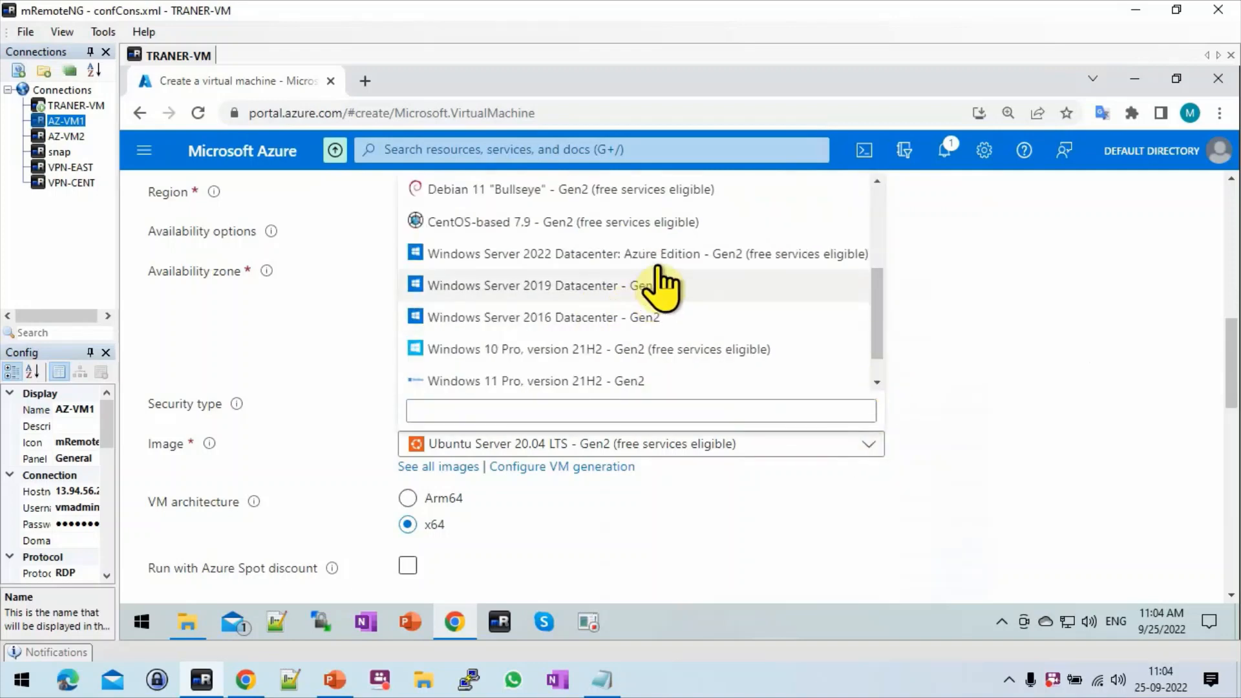
pyautogui.click(636, 316)
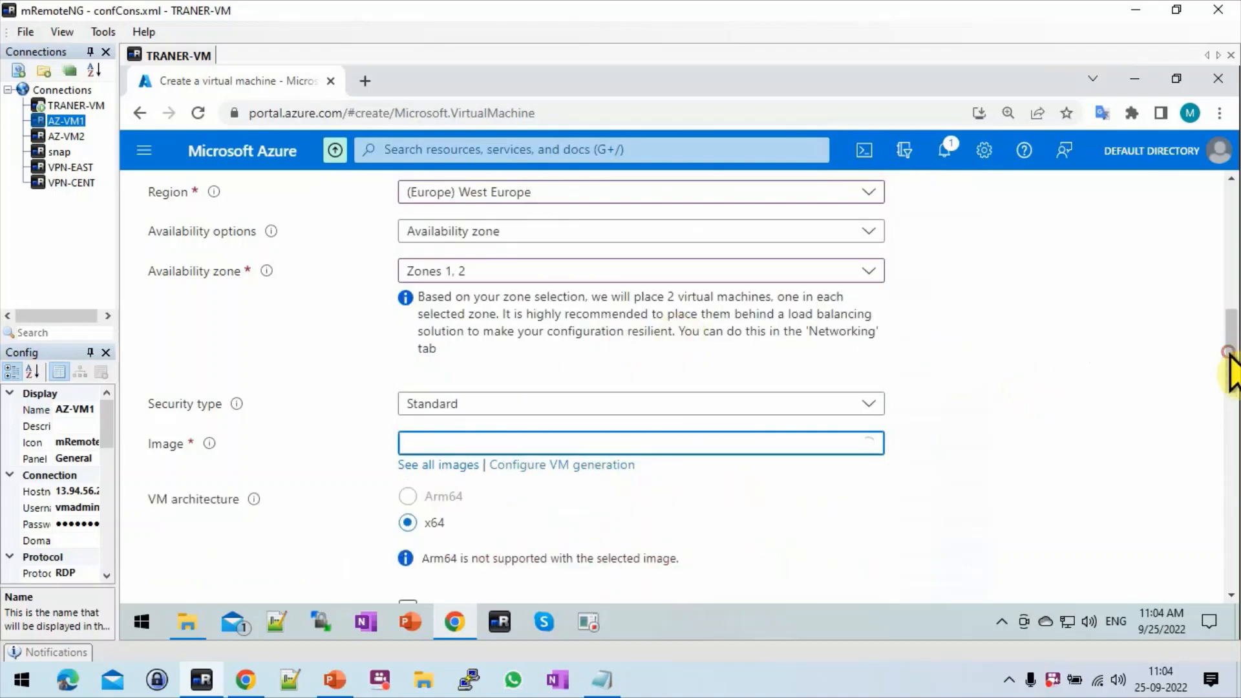
# Set the virtual machine size to Standard_E2s_v3 with 2 vcpus and 16 GiB memory
pyautogui.scroll(-1, 1234, 375)
pyautogui.moveTo(1235, 414); pyautogui.dragTo(1235, 455)
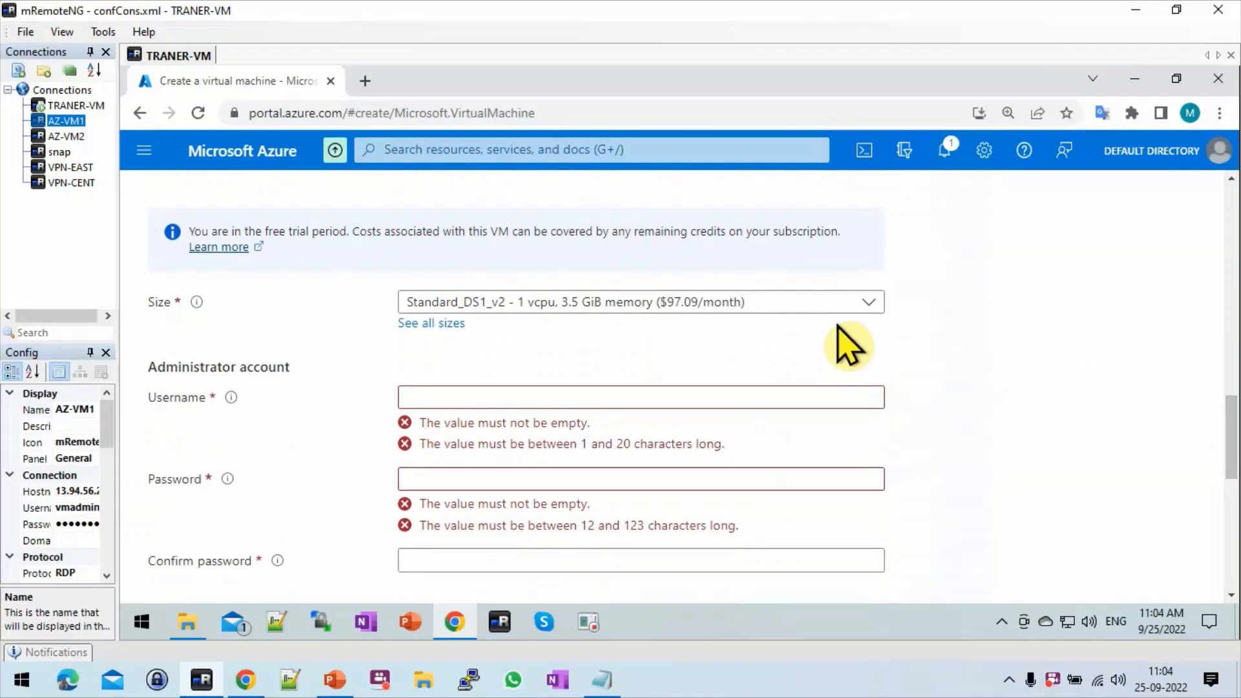
pyautogui.click(832, 304)
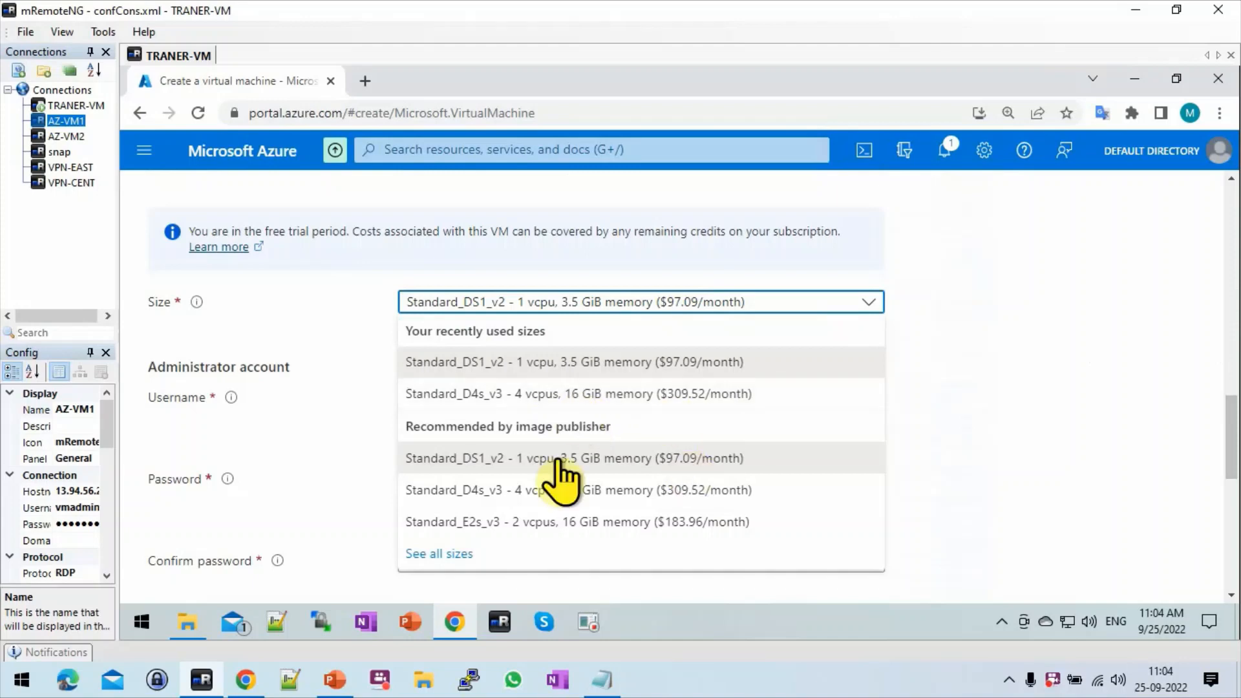
pyautogui.click(596, 522)
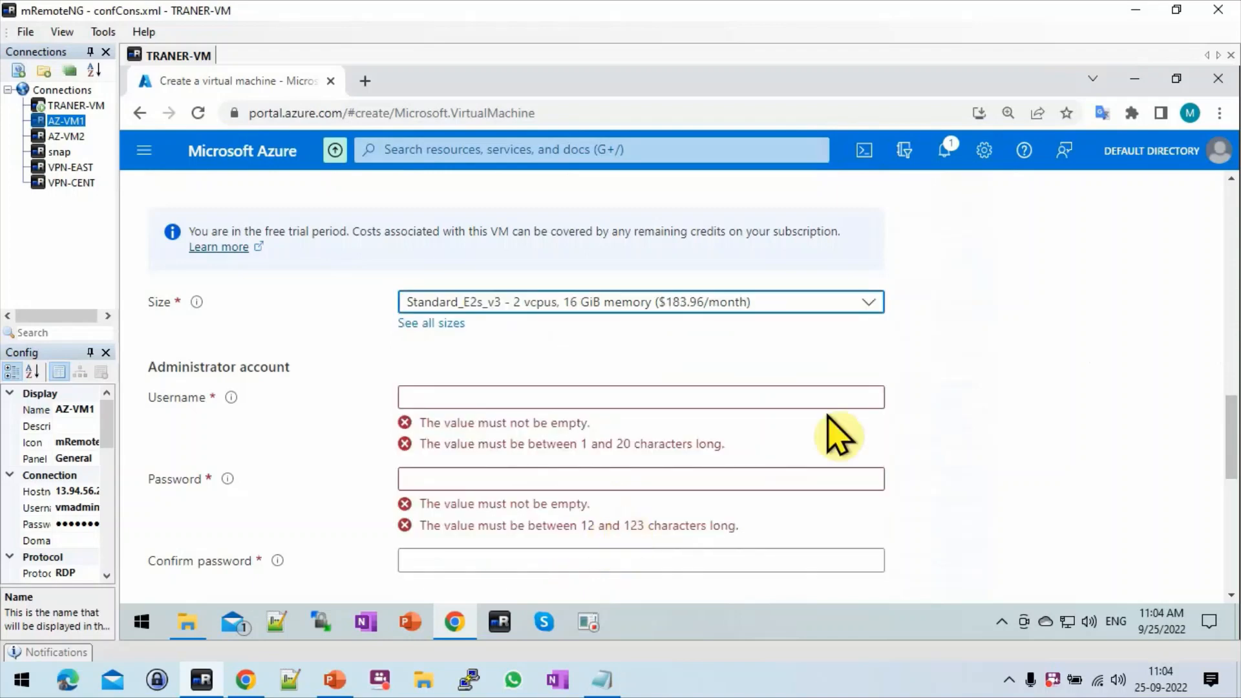
# Set the administrator username to vmadmin, then enter and confirm the account password
pyautogui.click(603, 405)
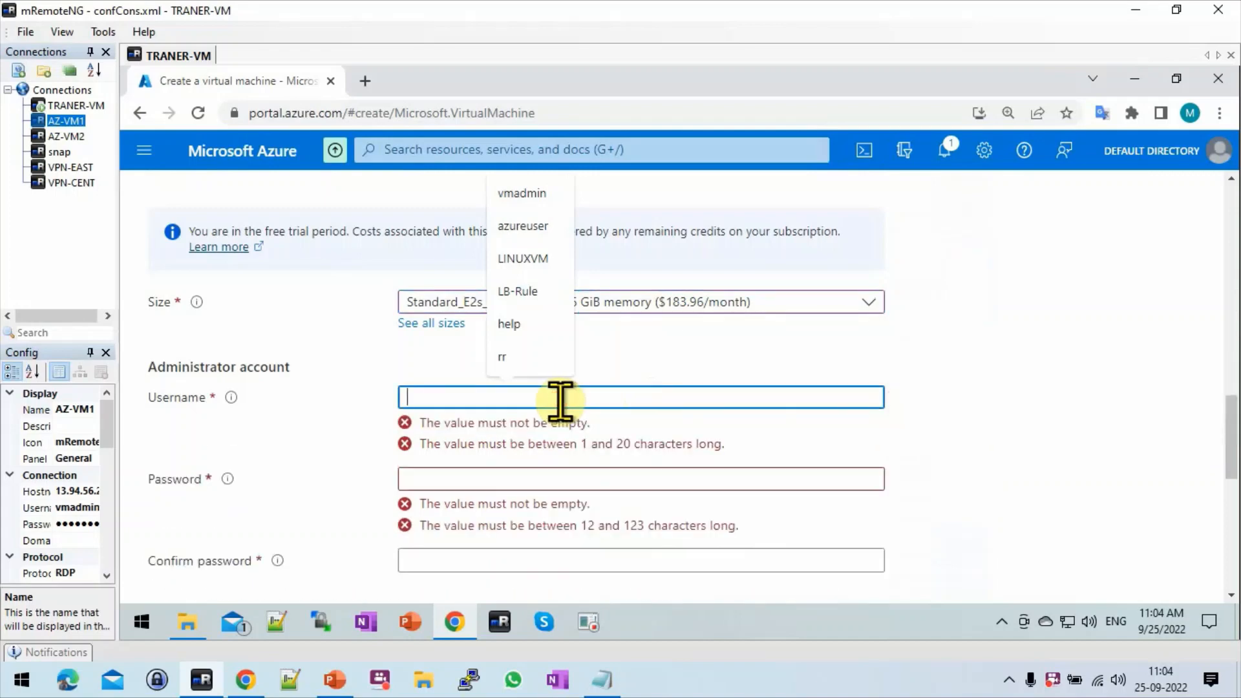
pyautogui.write('vmadmin')
pyautogui.press('Tab')
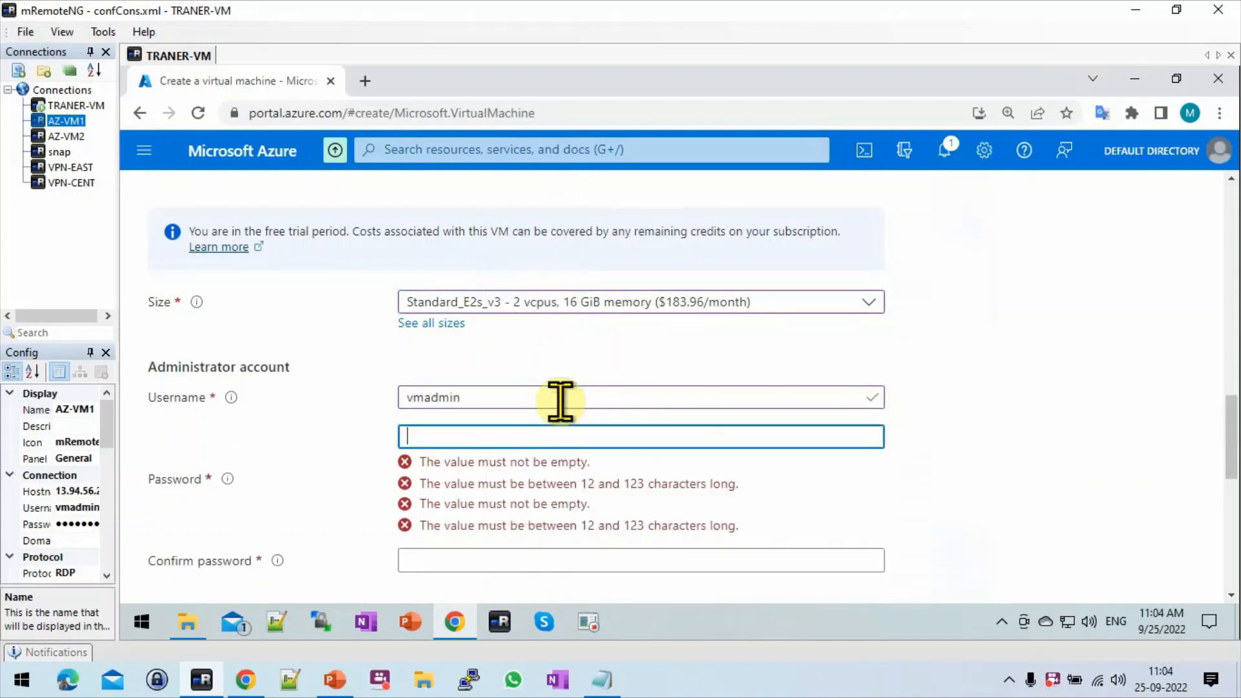
pyautogui.write('P••••••')
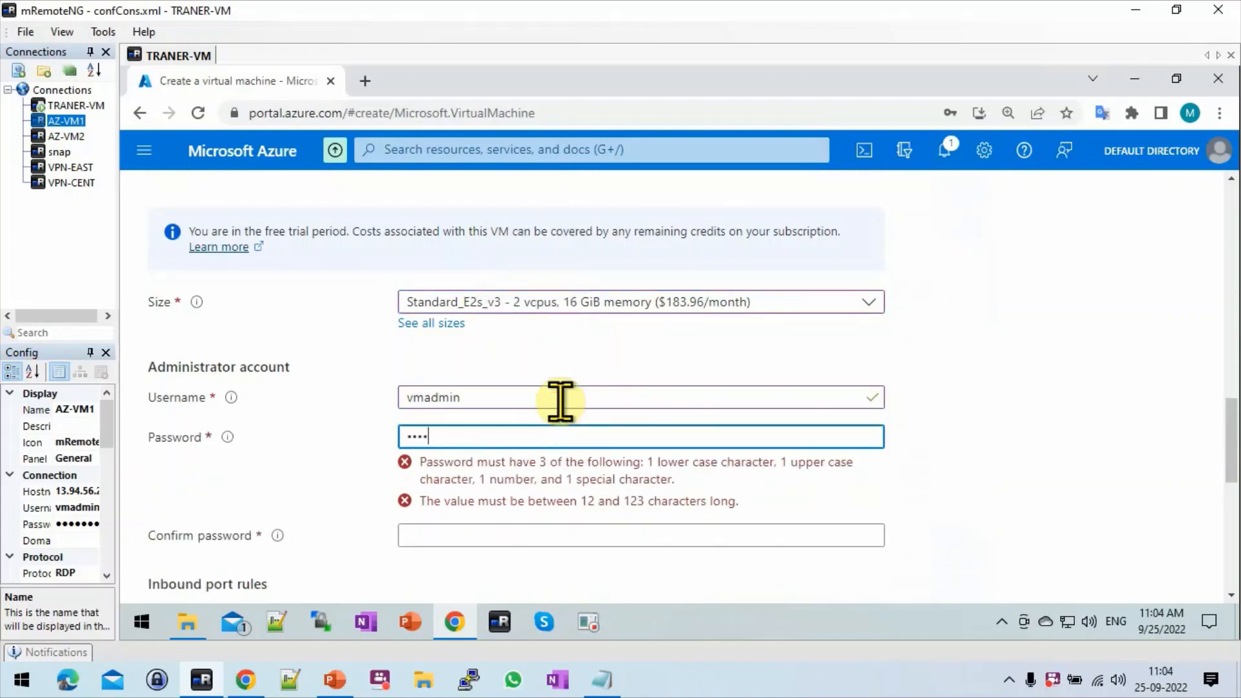
pyautogui.write('•••••••')
pyautogui.press('Tab')
pyautogui.write('••')
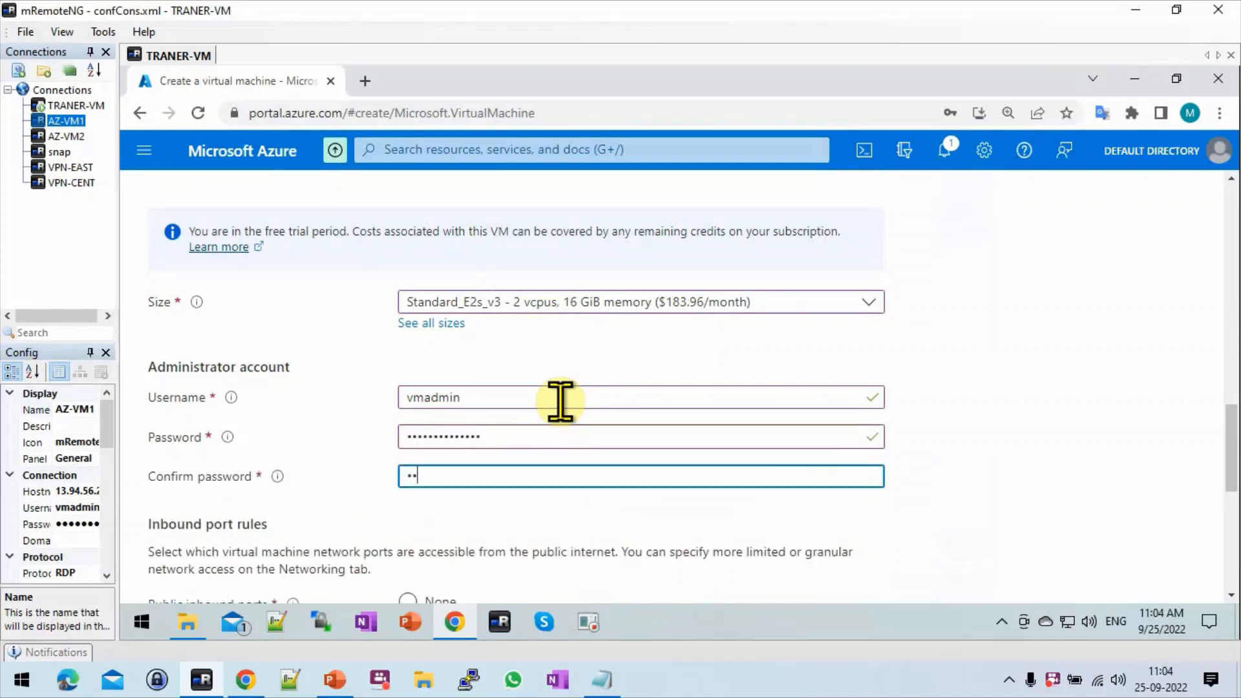
pyautogui.write('••••••••••••')
# Allow HTTP (80) alongside RDP (3389) as public inbound ports and continue to the disk settings
pyautogui.moveTo(1227, 427); pyautogui.dragTo(1235, 507)
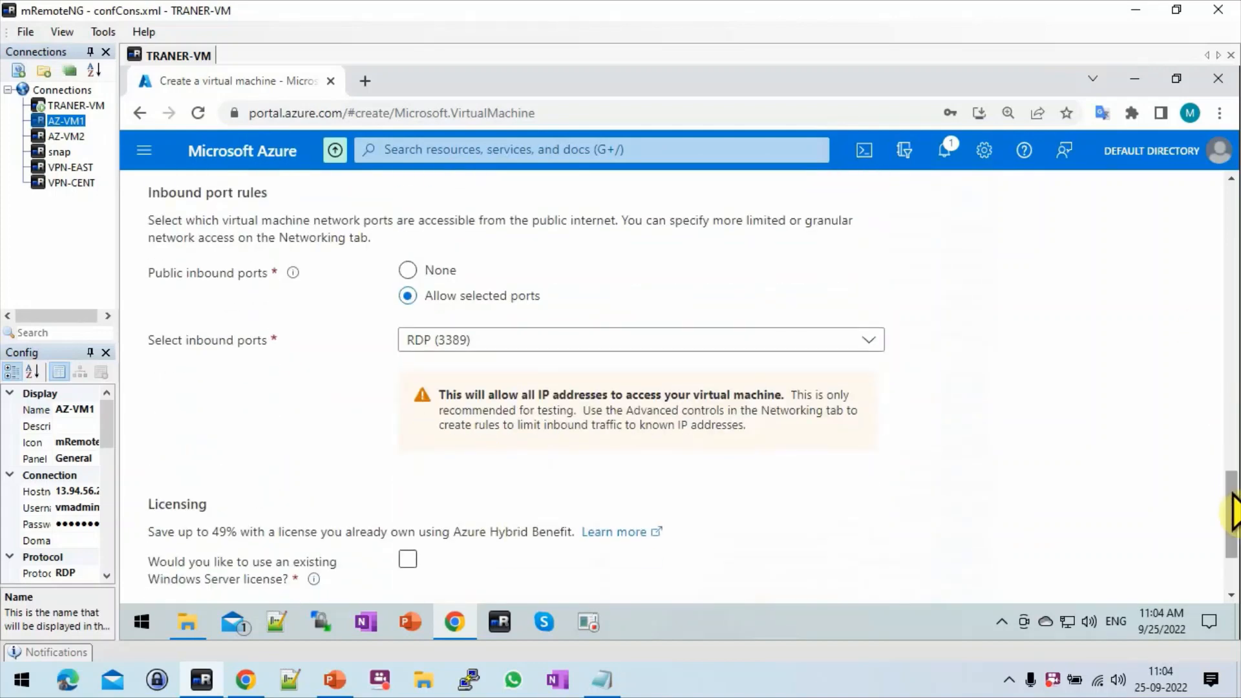
pyautogui.click(790, 343)
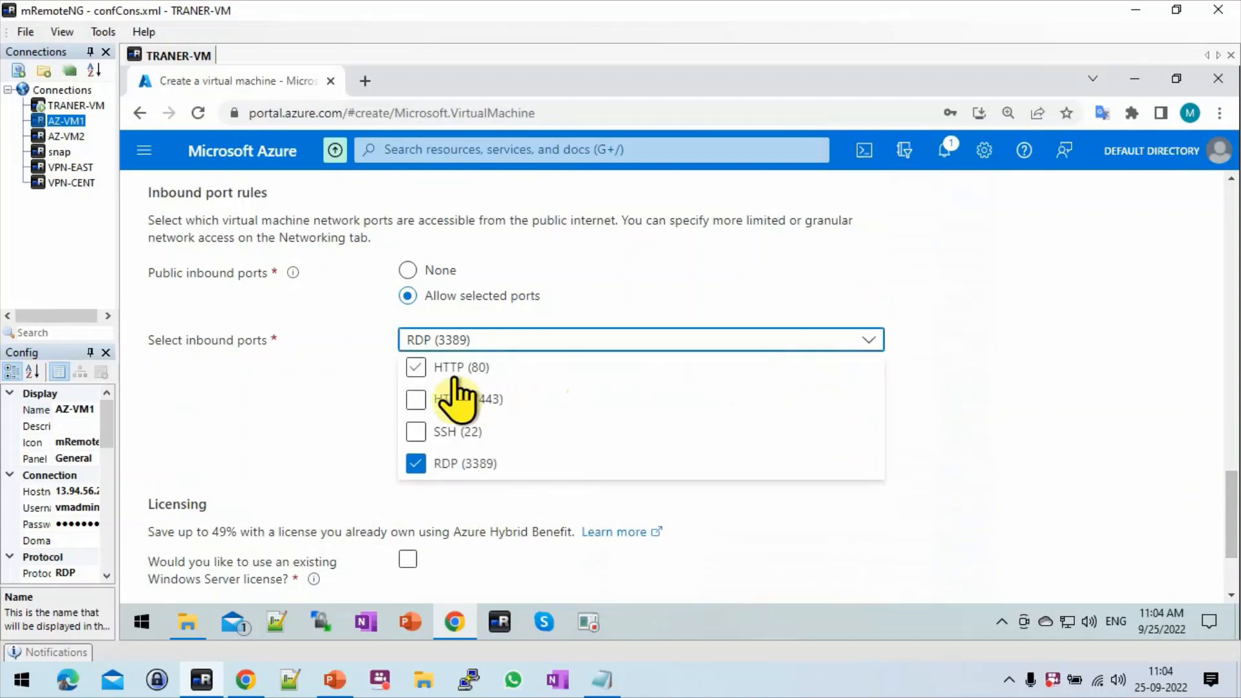
pyautogui.click(414, 367)
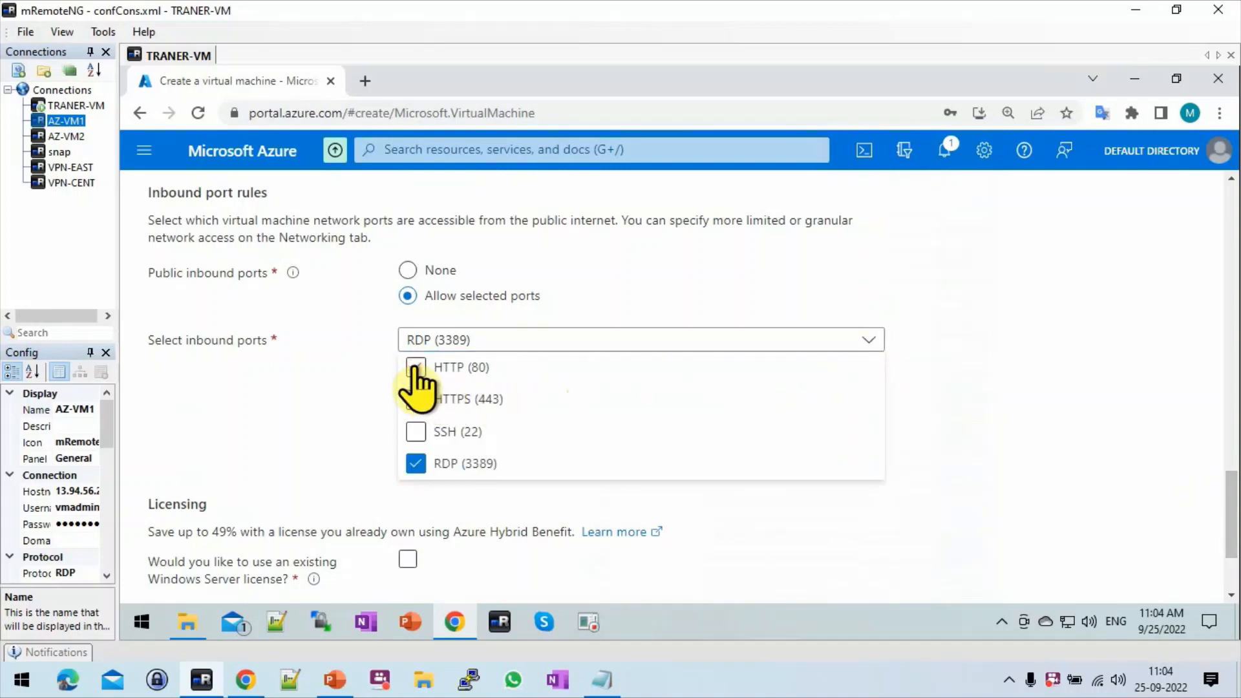
pyautogui.click(1055, 327)
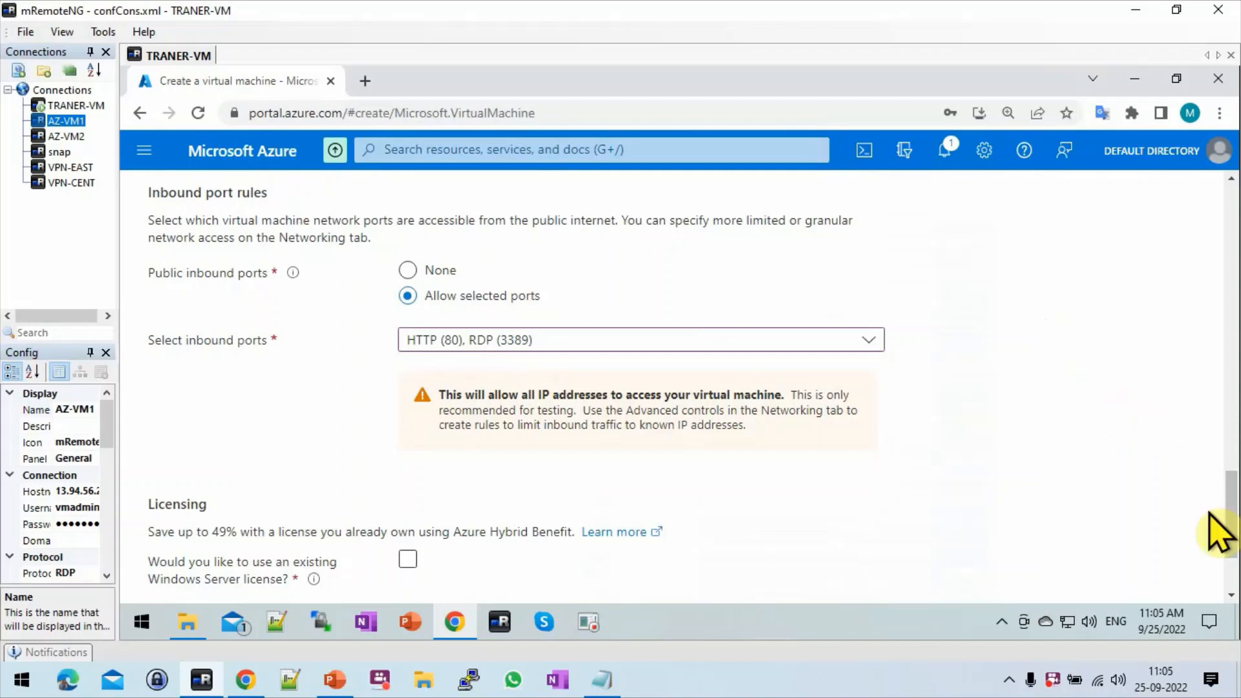
pyautogui.click(1232, 577)
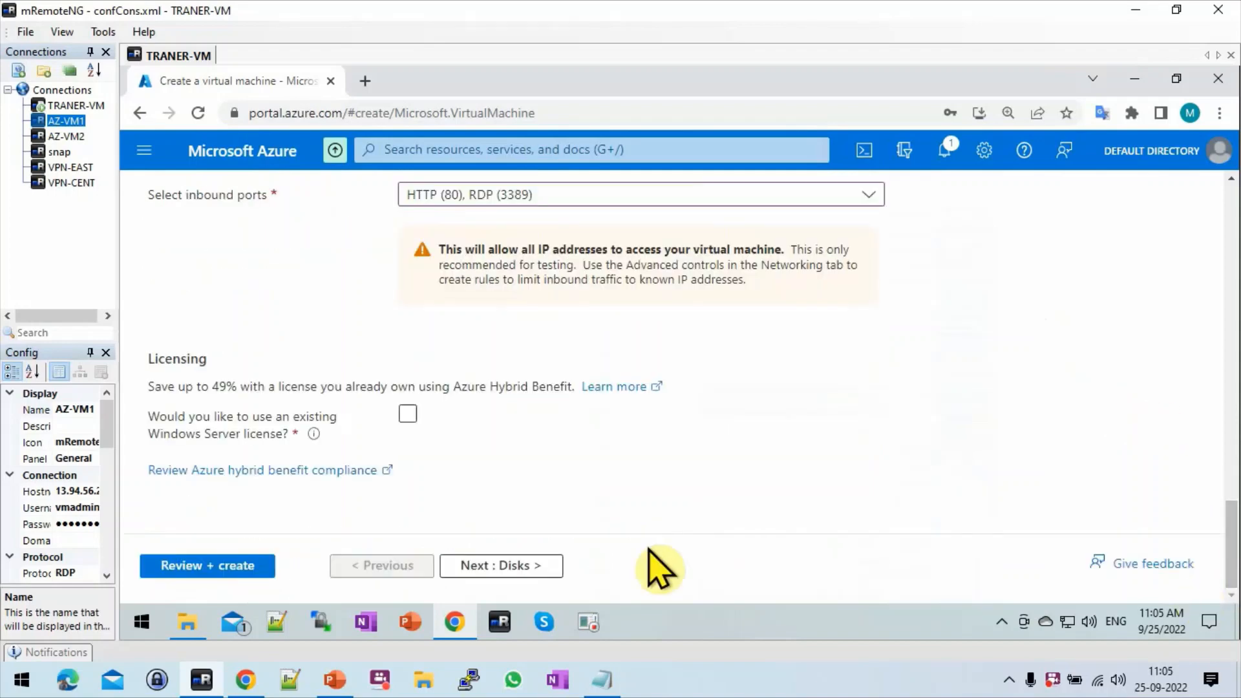
pyautogui.click(515, 566)
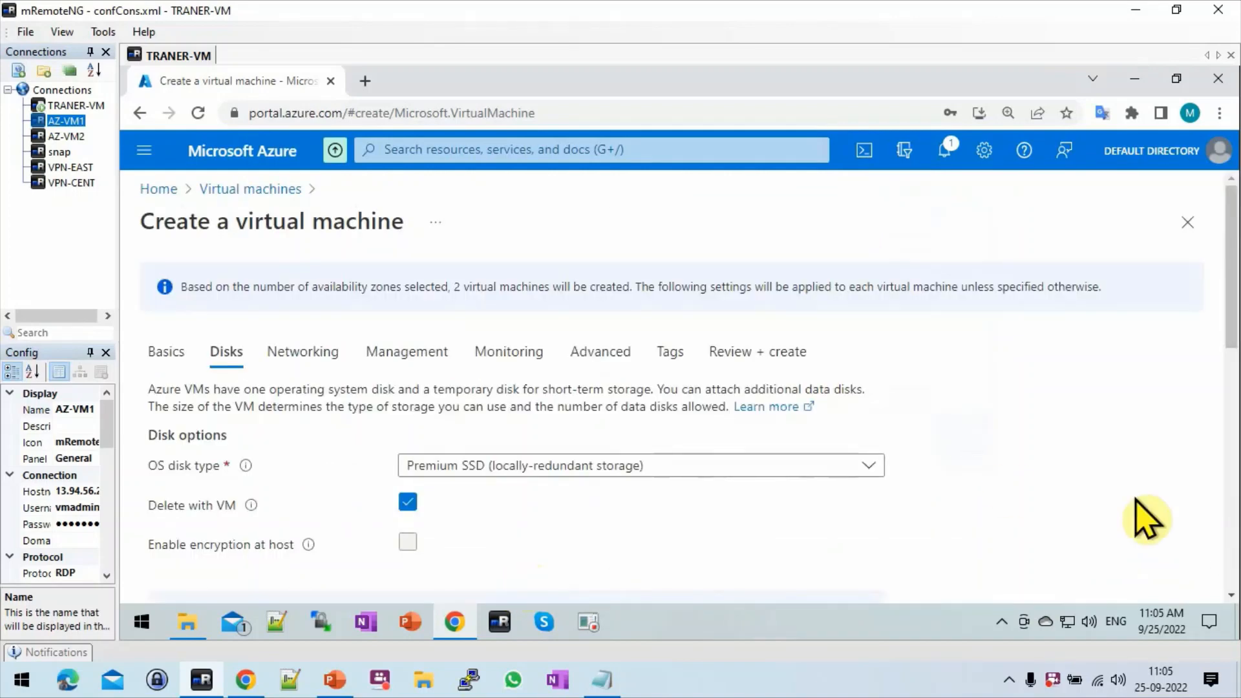
# Review the disk options, keep the defaults for both virtual machines and continue to the networking settings
pyautogui.click(1229, 593)
pyautogui.click(1229, 594)
pyautogui.click(1229, 593)
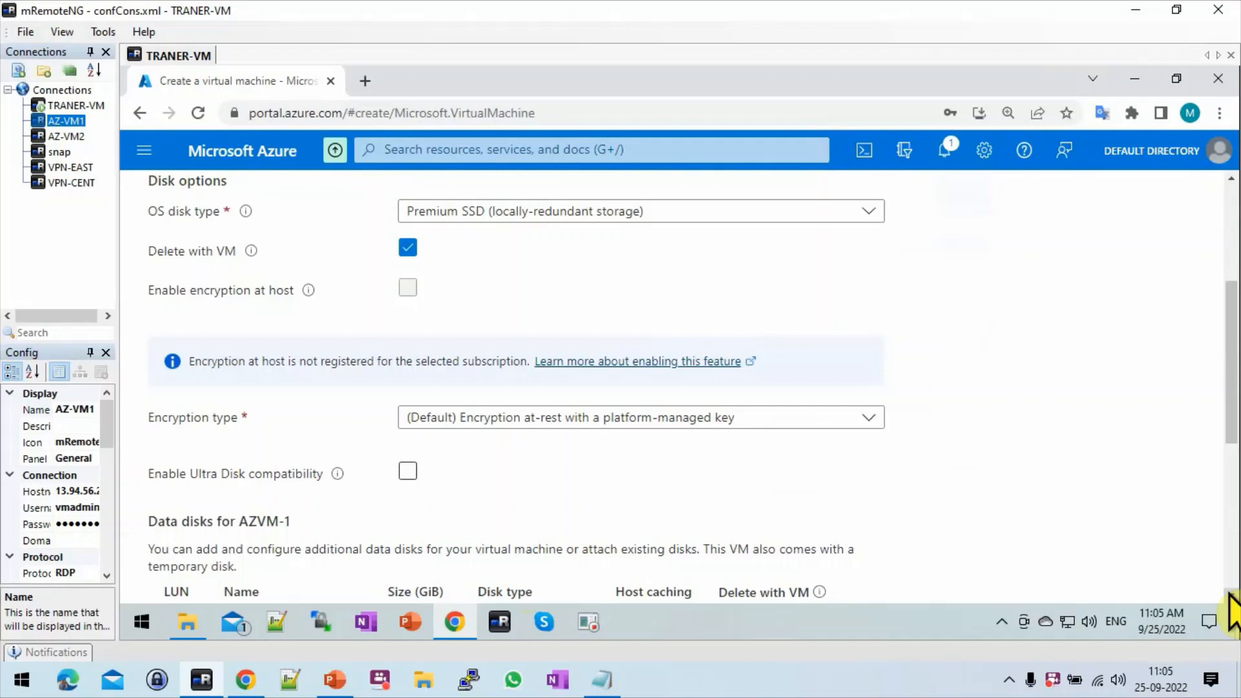
pyautogui.click(1229, 593)
pyautogui.click(1230, 594)
pyautogui.click(1229, 594)
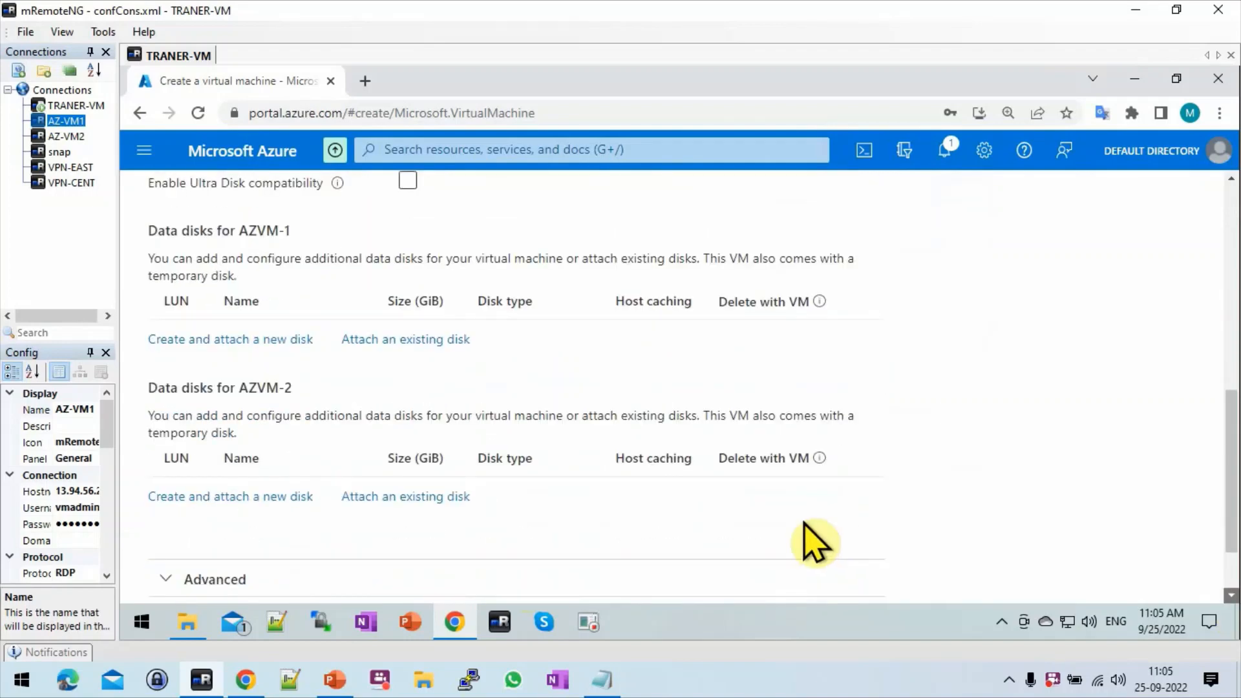
pyautogui.click(1229, 594)
pyautogui.click(517, 557)
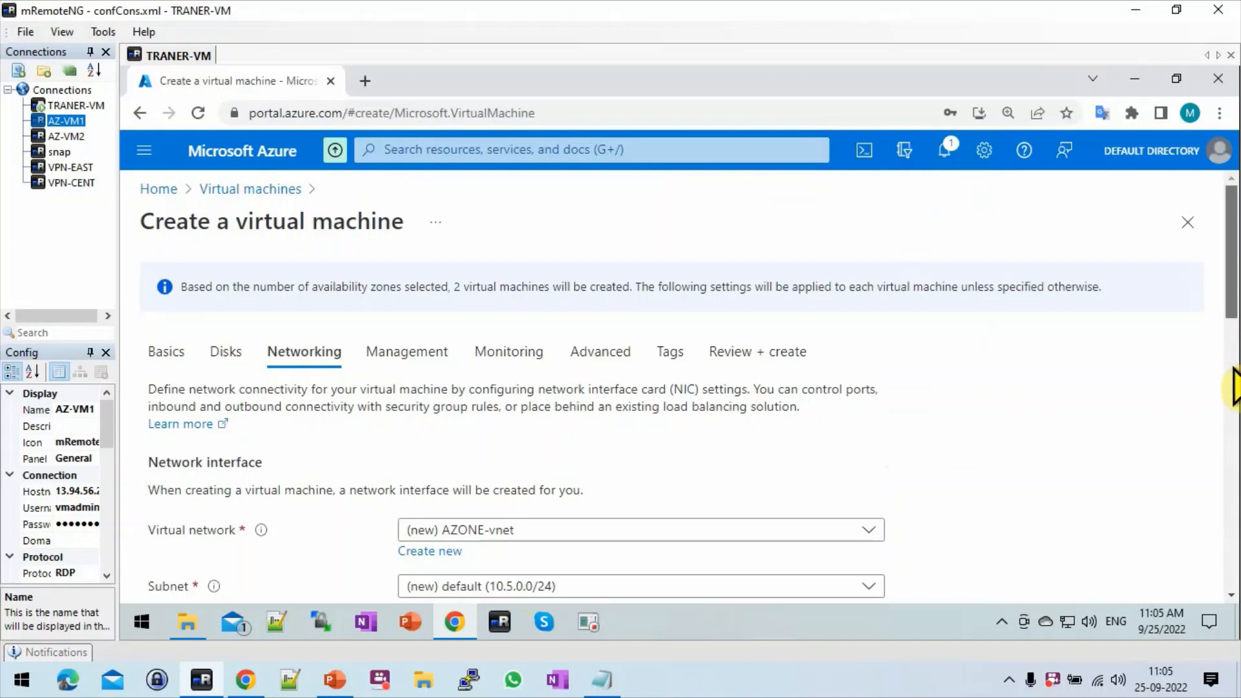
# Keep the default network interface settings, choose Azure load balancer for load balancing and open the form for a new load balancer
pyautogui.click(1231, 361)
pyautogui.click(1230, 371)
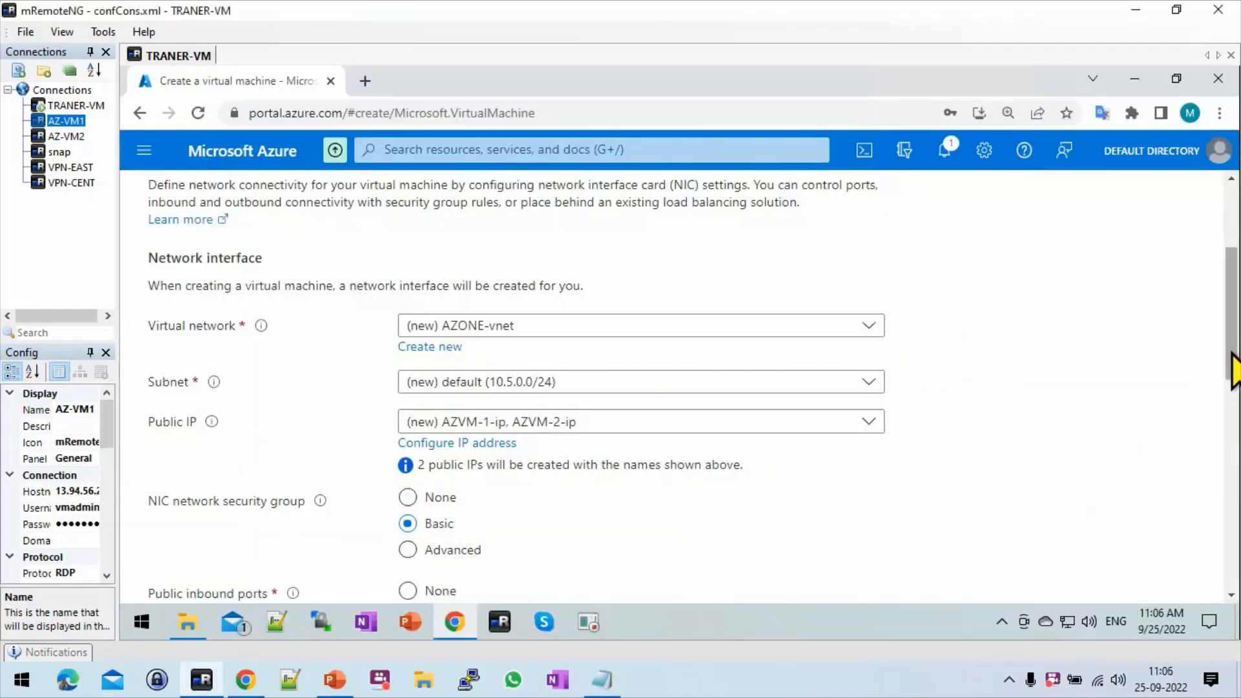
pyautogui.moveTo(1231, 374); pyautogui.dragTo(1229, 408)
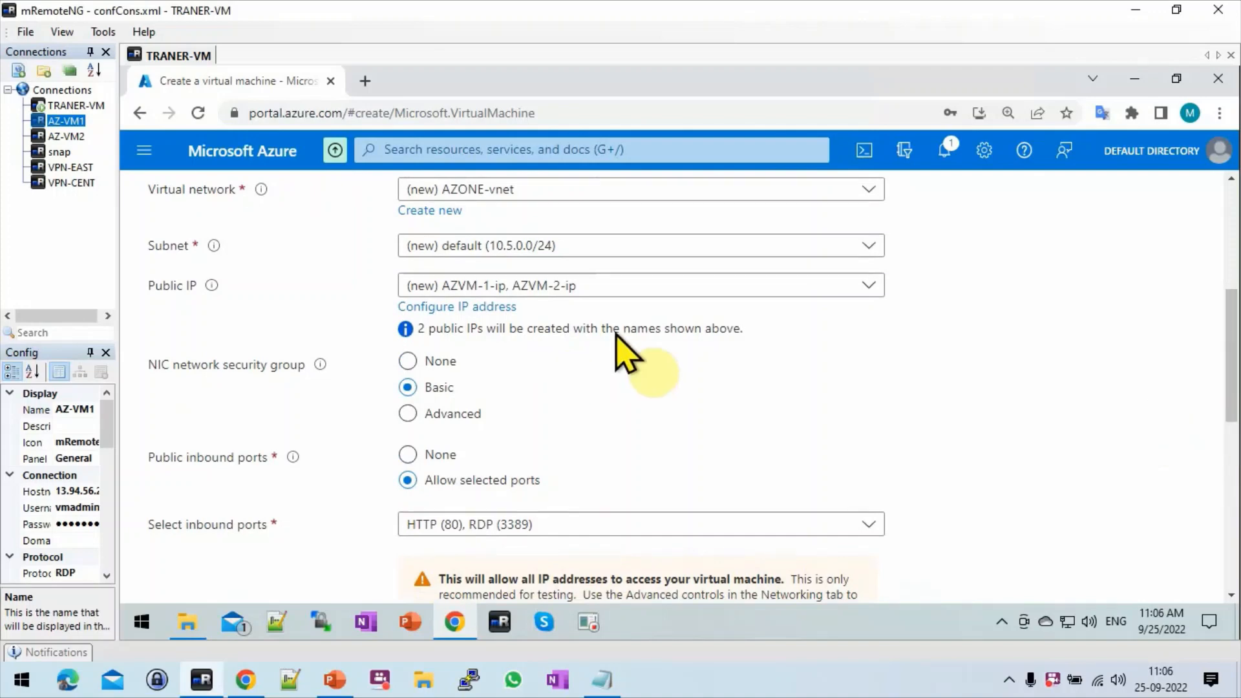
pyautogui.moveTo(1231, 426); pyautogui.dragTo(1227, 553)
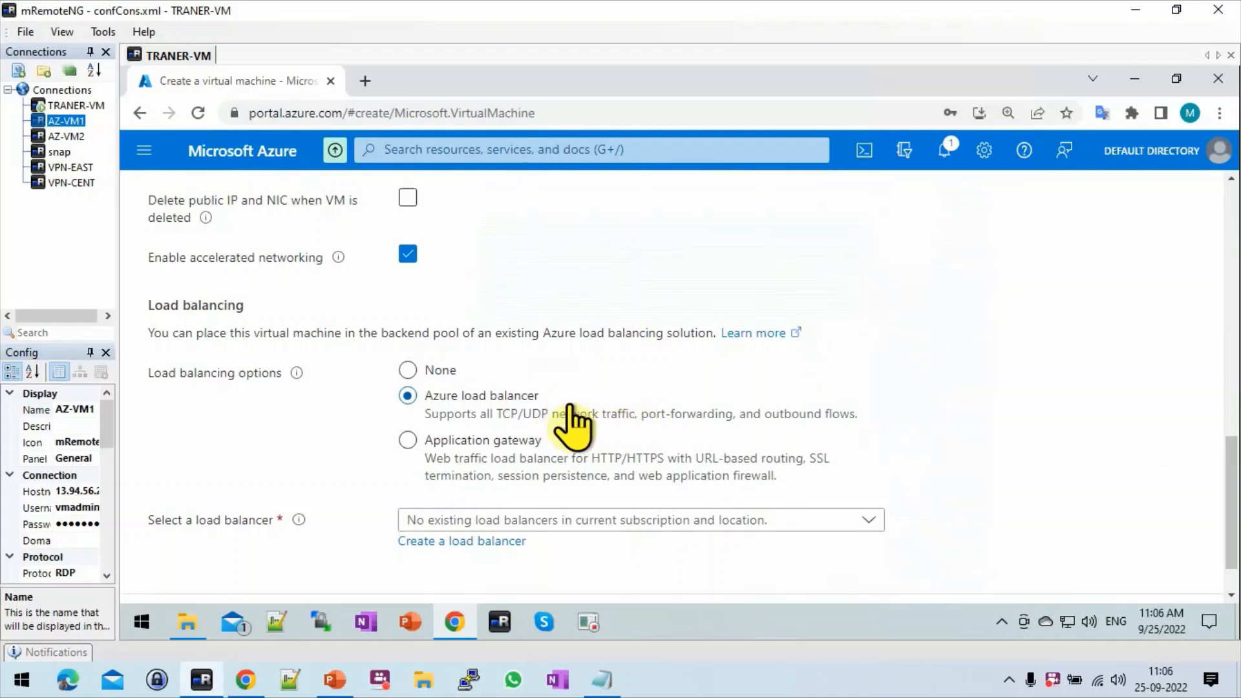
pyautogui.click(479, 541)
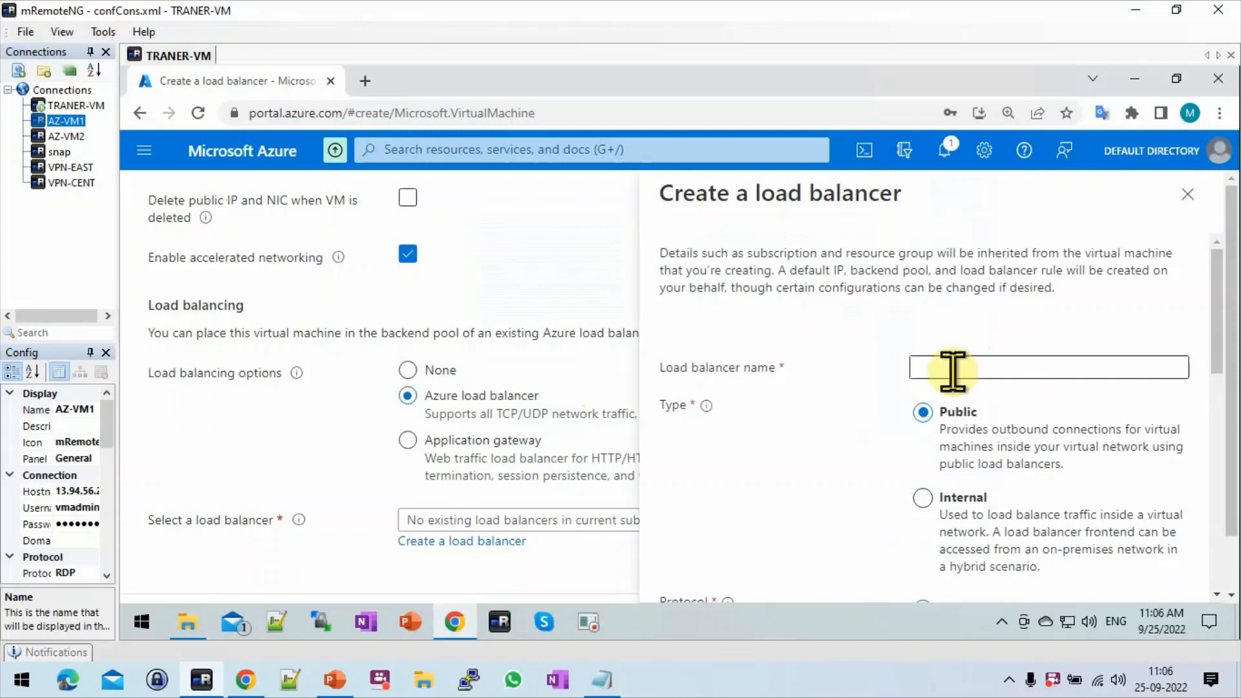
# Create a public load balancer named LB-WEBSERVER, keeping port 80, backend port 80 and the default inbound NAT rule
pyautogui.click(953, 371)
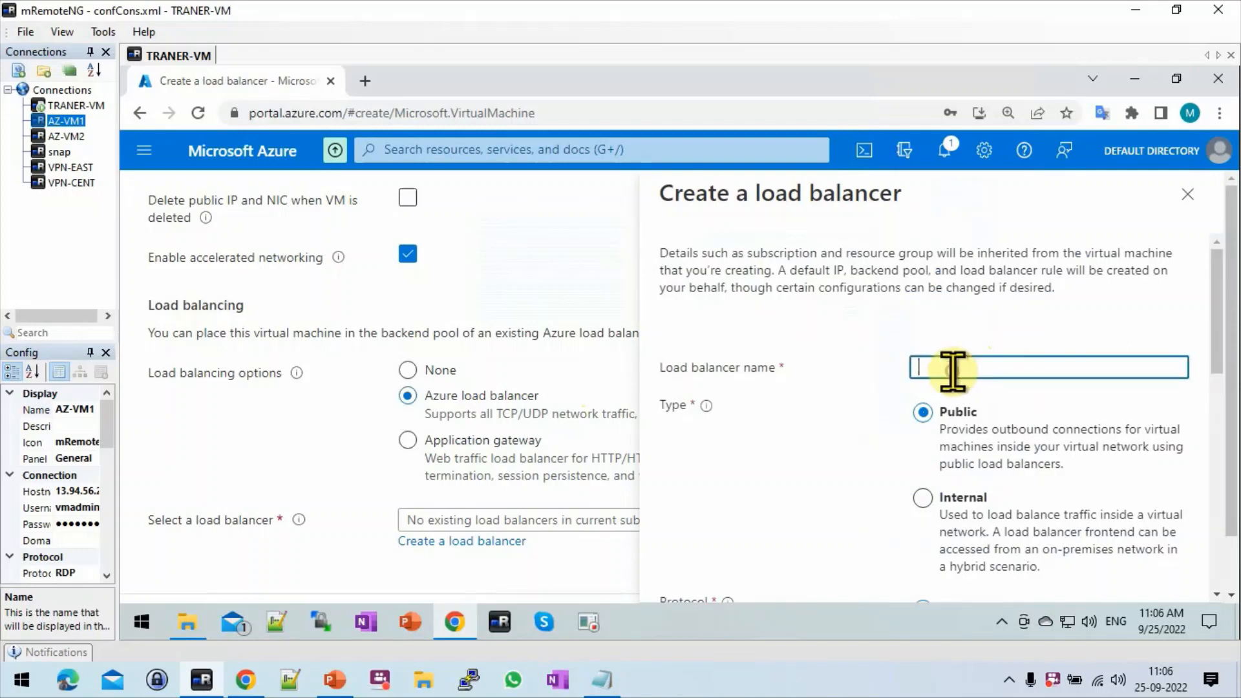
pyautogui.write('LB-WEBSERVER')
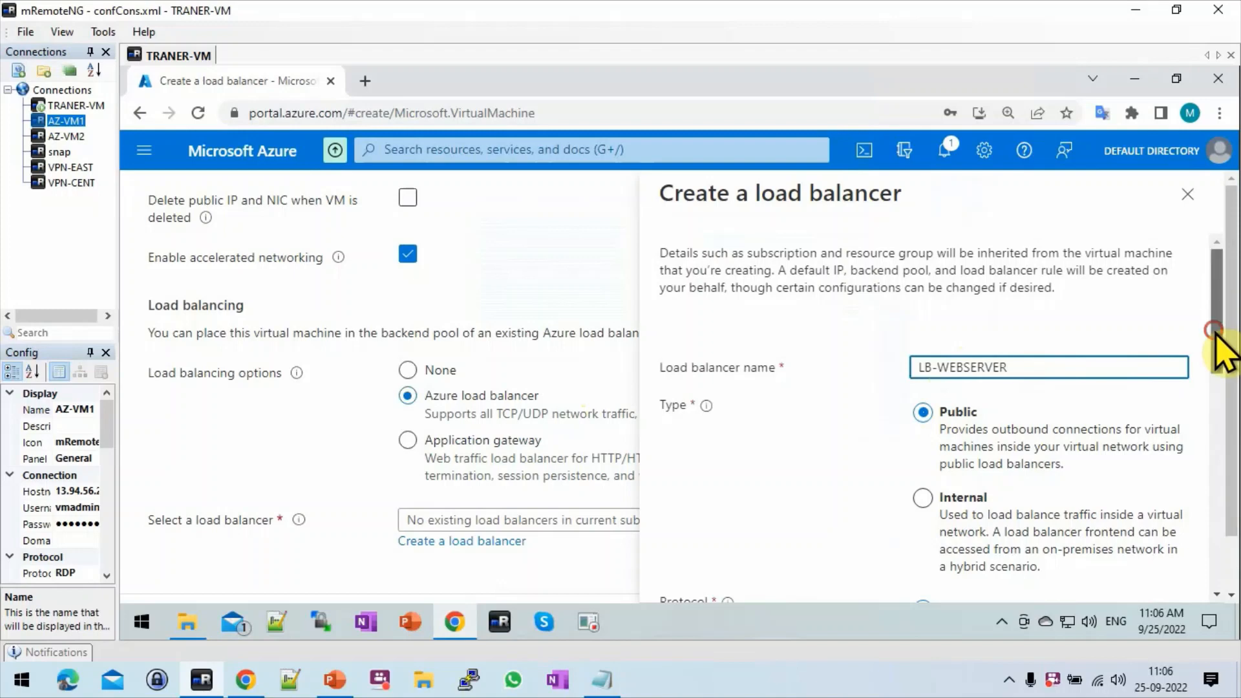
pyautogui.scroll(-2, 1225, 375)
pyautogui.moveTo(1217, 356); pyautogui.dragTo(1223, 532)
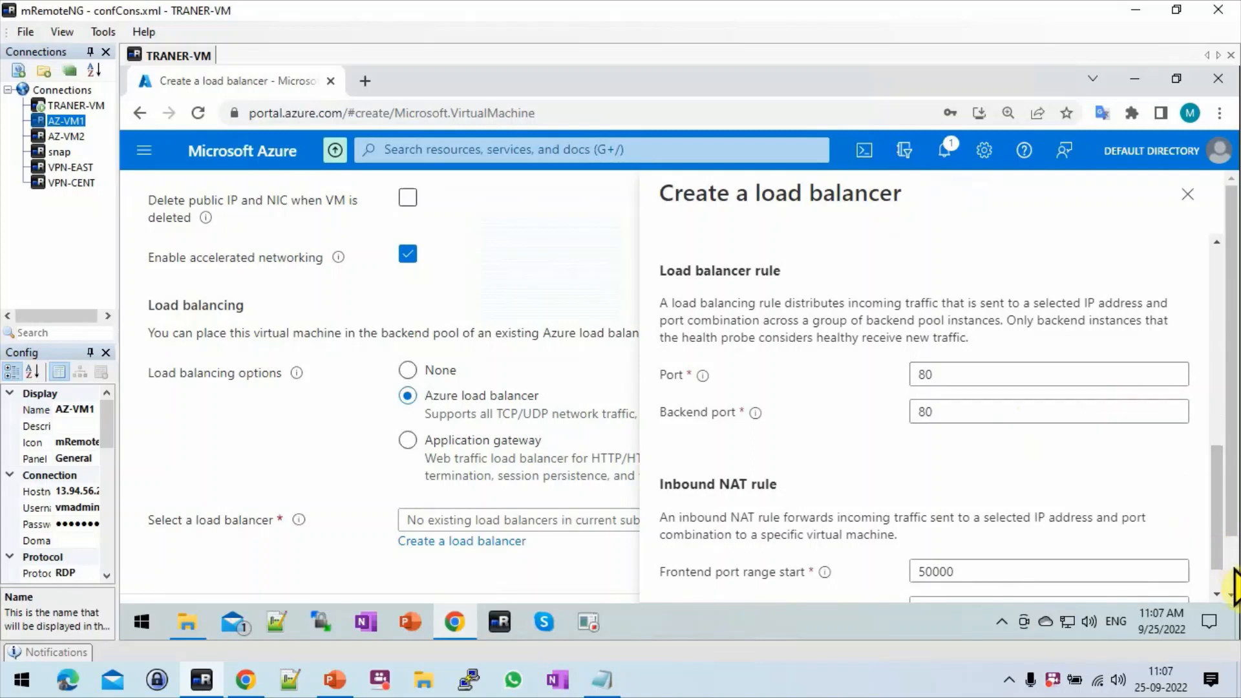
pyautogui.scroll(-1, 1232, 572)
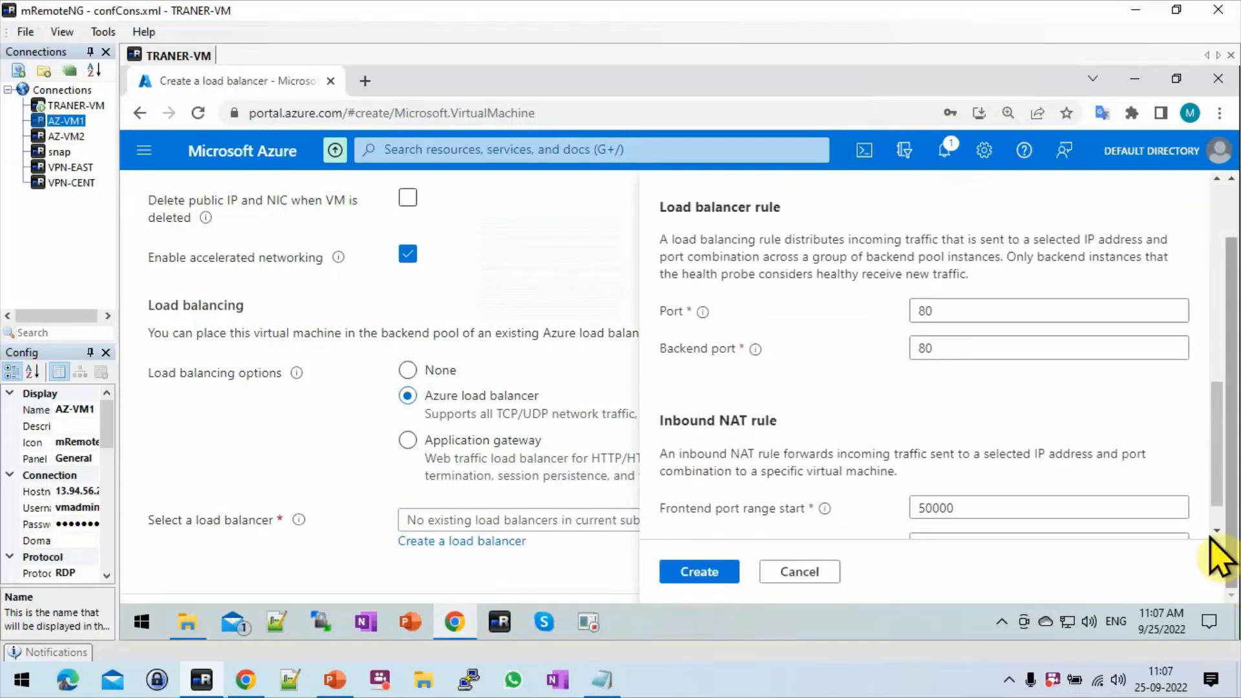
pyautogui.click(701, 573)
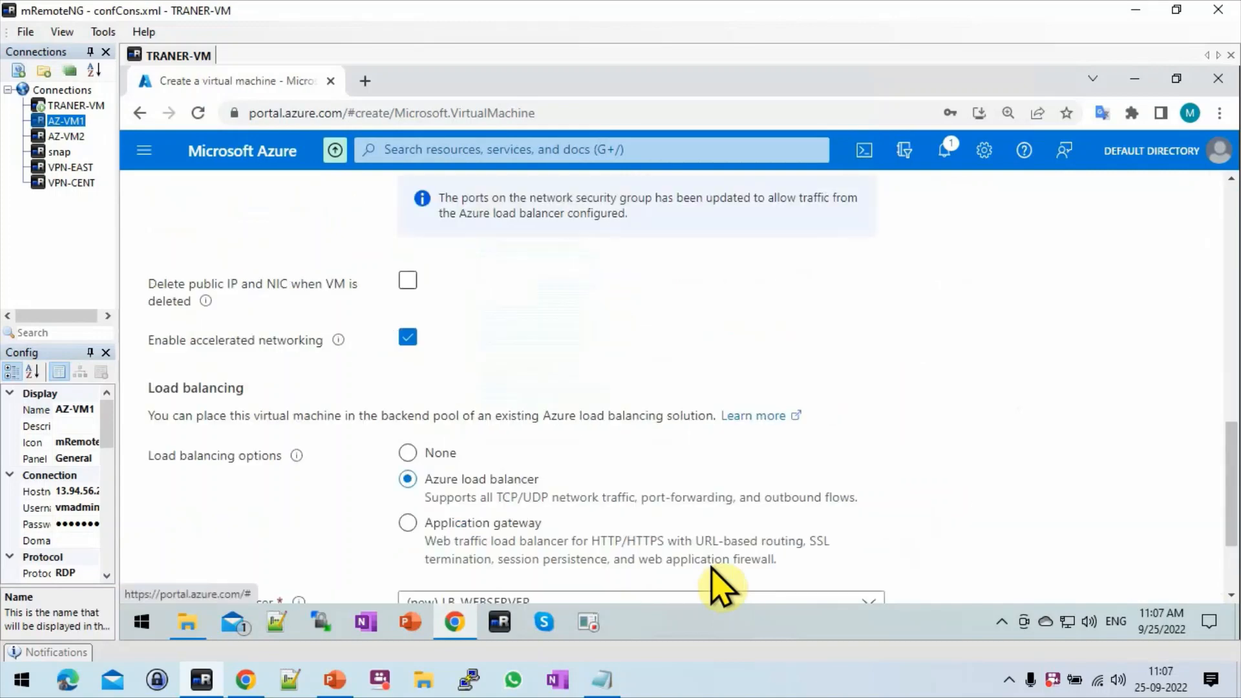
# Continue from networking to the management settings, keep their defaults and proceed to the final review
pyautogui.click(1230, 564)
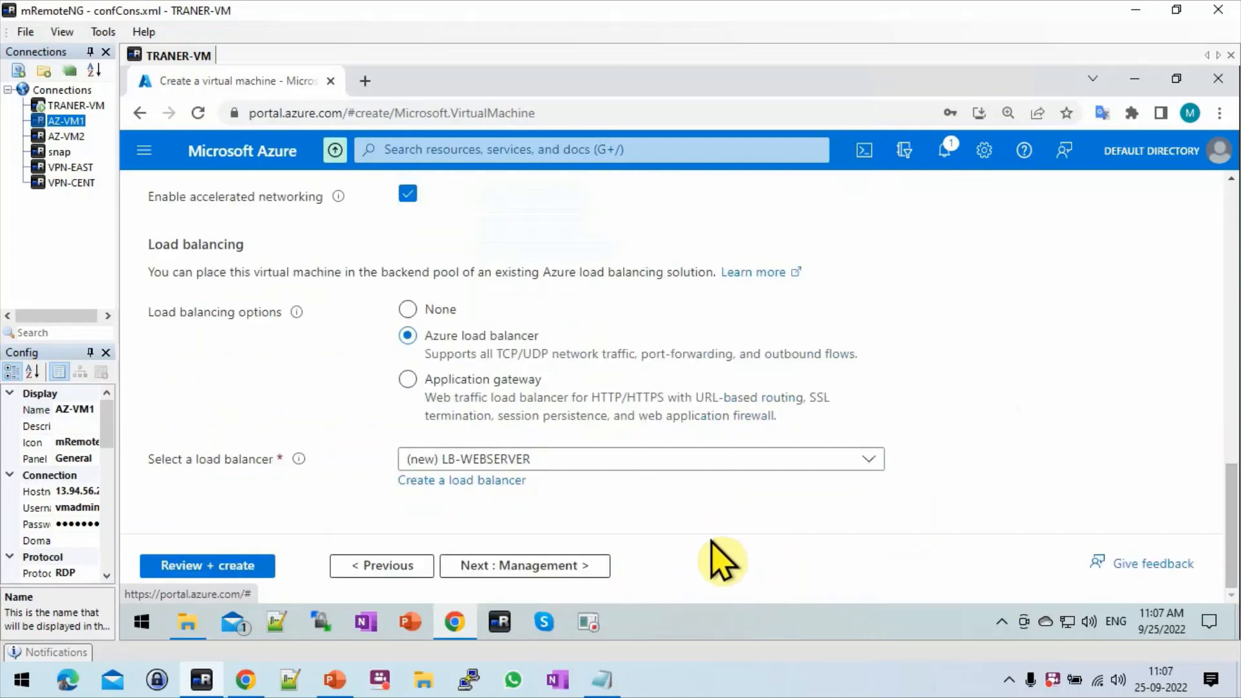
pyautogui.click(537, 559)
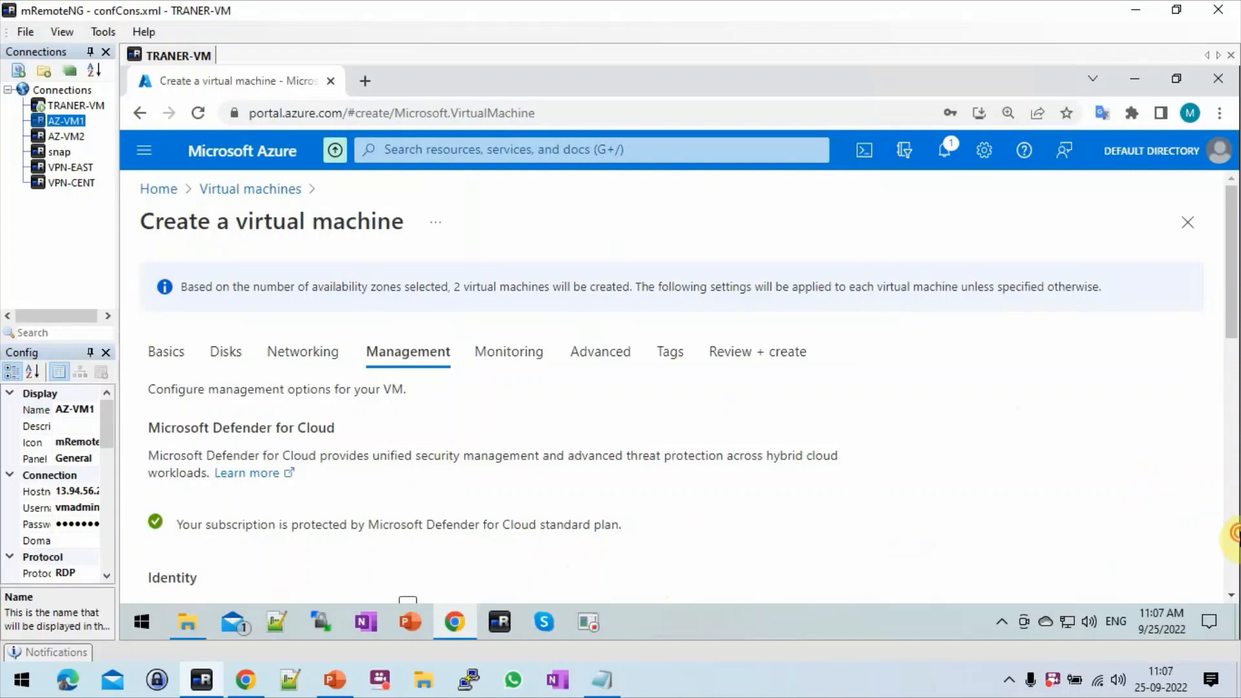
pyautogui.scroll(-10, 1231, 536)
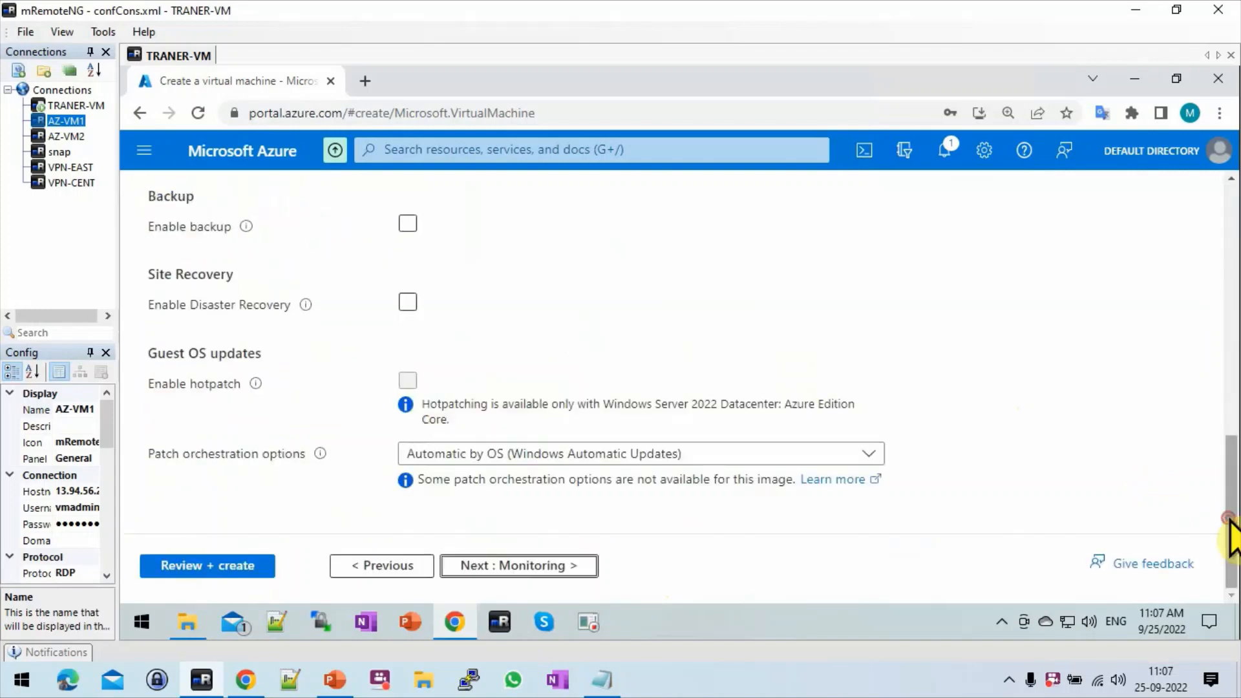
pyautogui.click(226, 566)
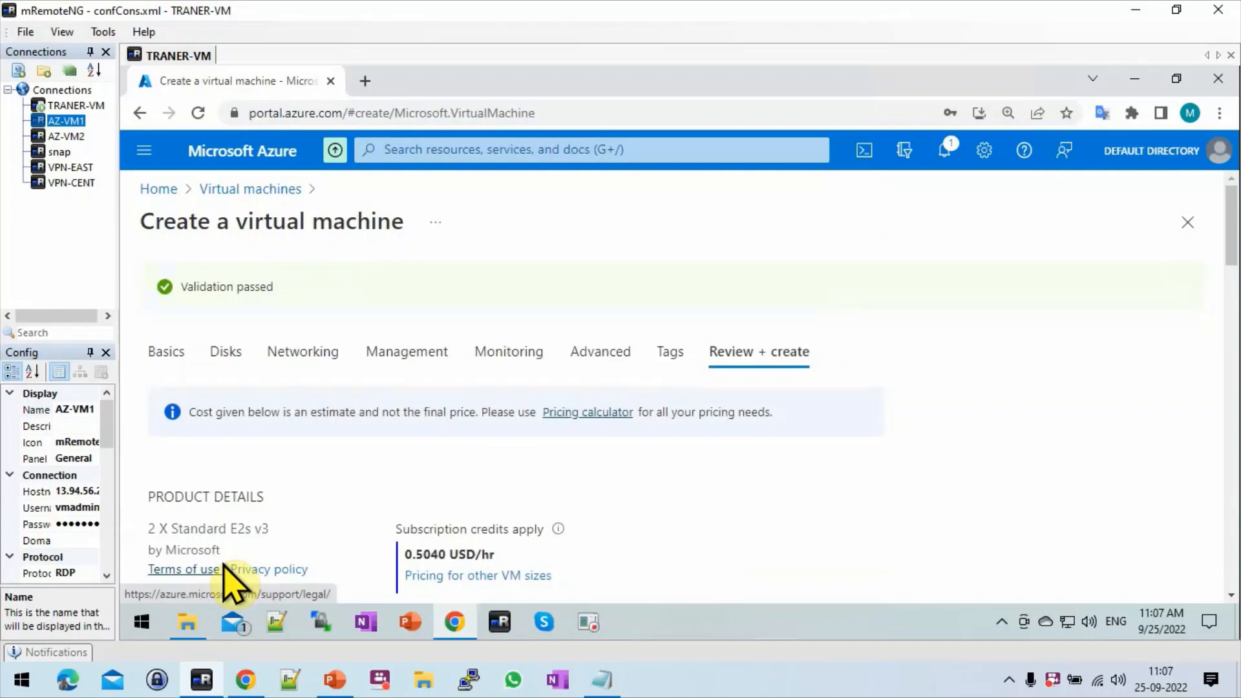
# Check the configuration summary of both virtual machines and the load balancer, and start the deployment
pyautogui.click(1231, 522)
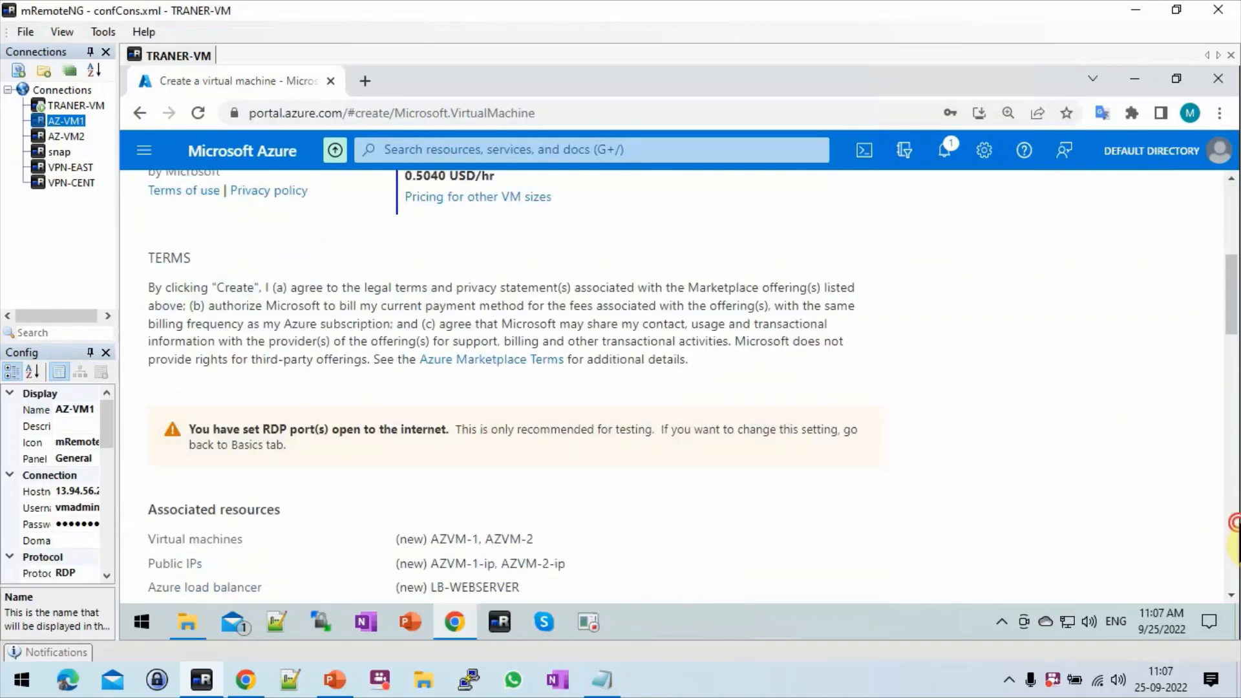
pyautogui.click(1232, 523)
pyautogui.click(1232, 522)
pyautogui.click(1230, 540)
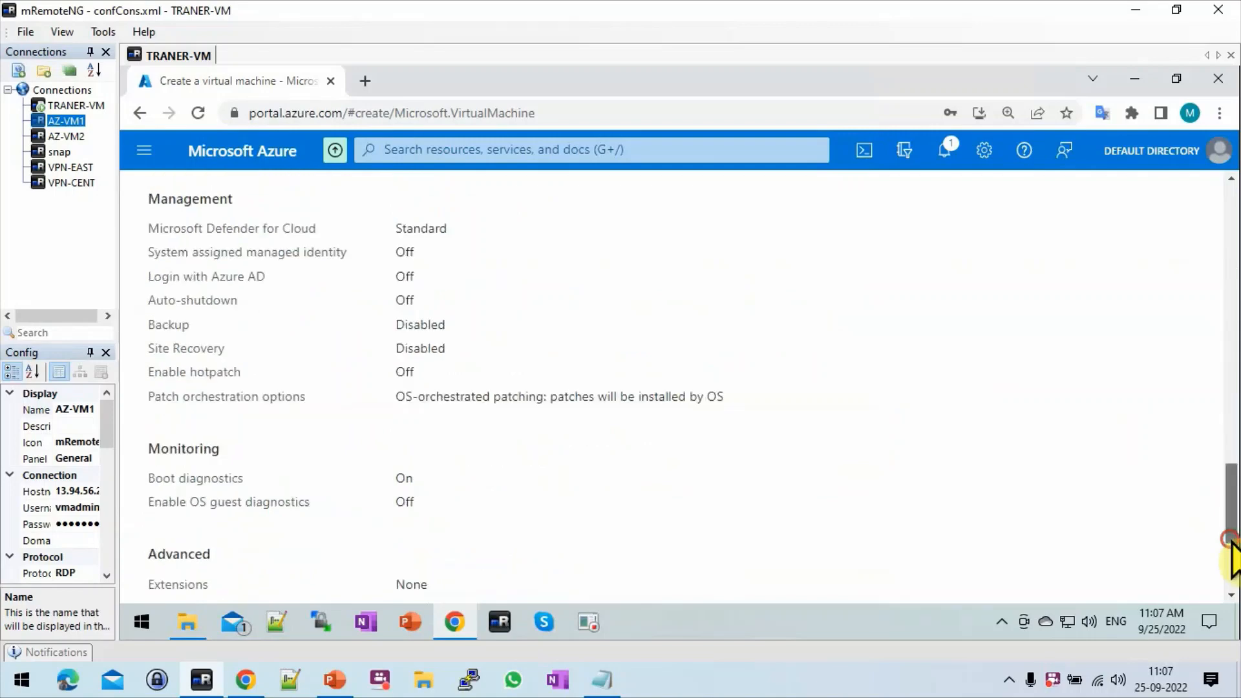
pyautogui.click(1231, 561)
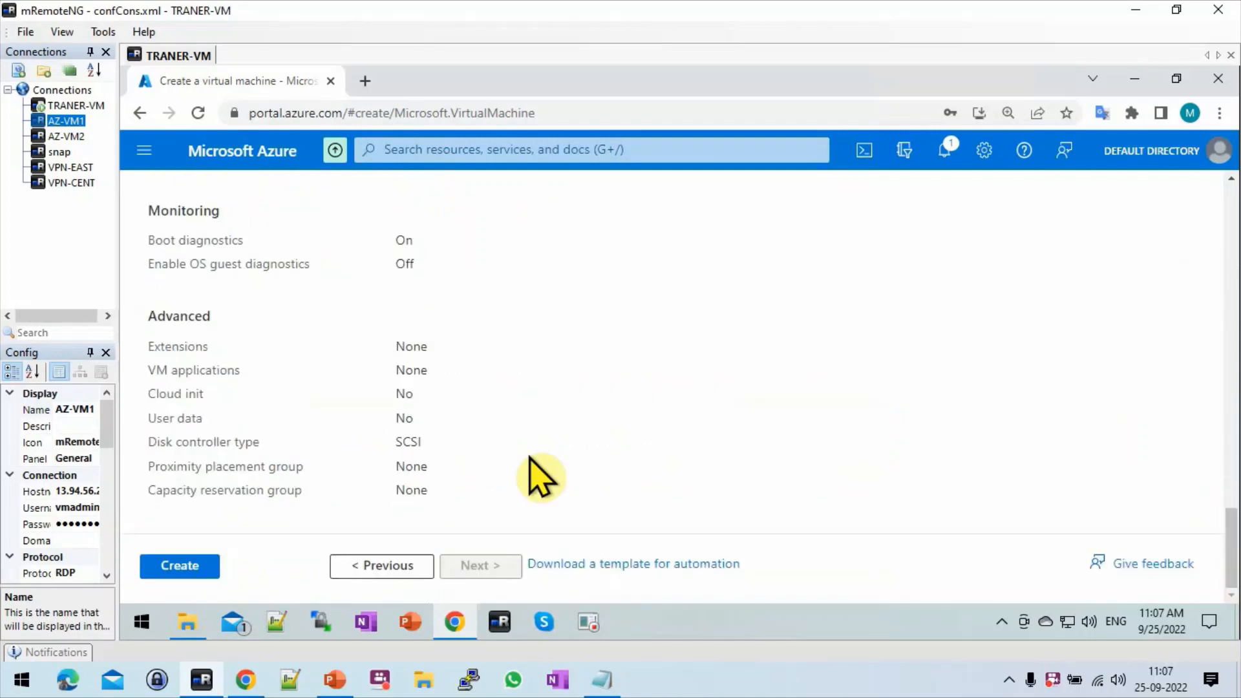
pyautogui.click(184, 568)
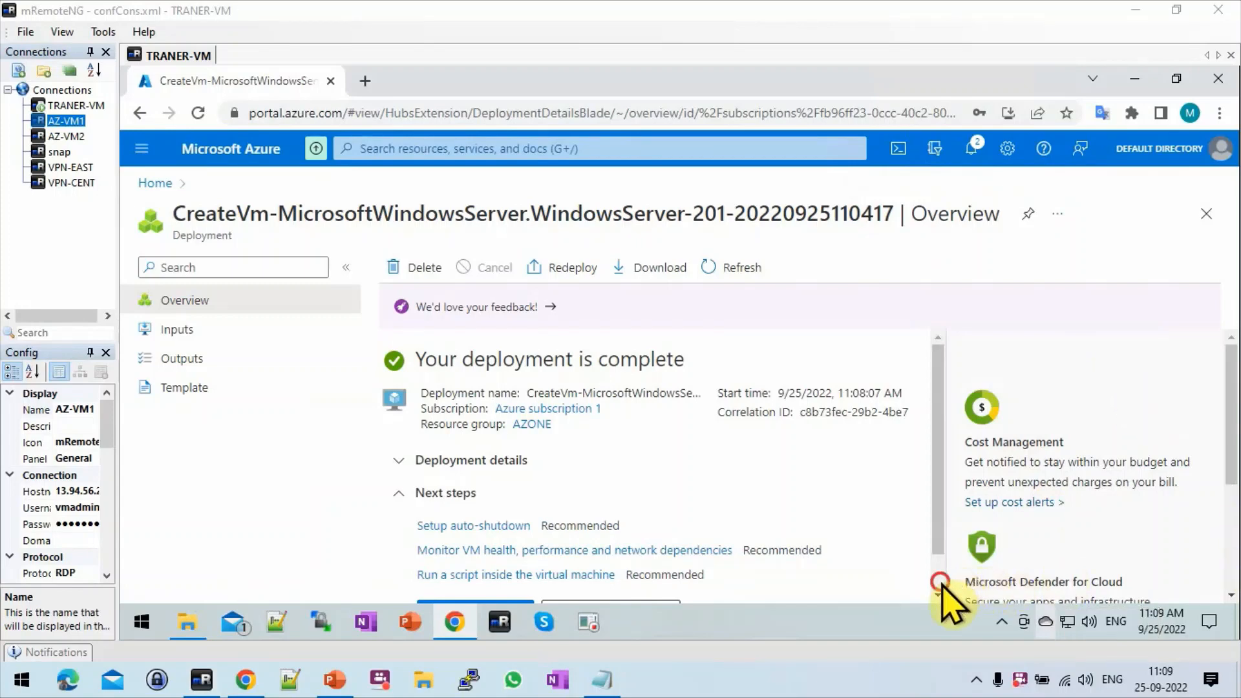
# Open the deployed virtual machine from the completed deployment, and return home to list all virtual machines
pyautogui.scroll(-1, 942, 583)
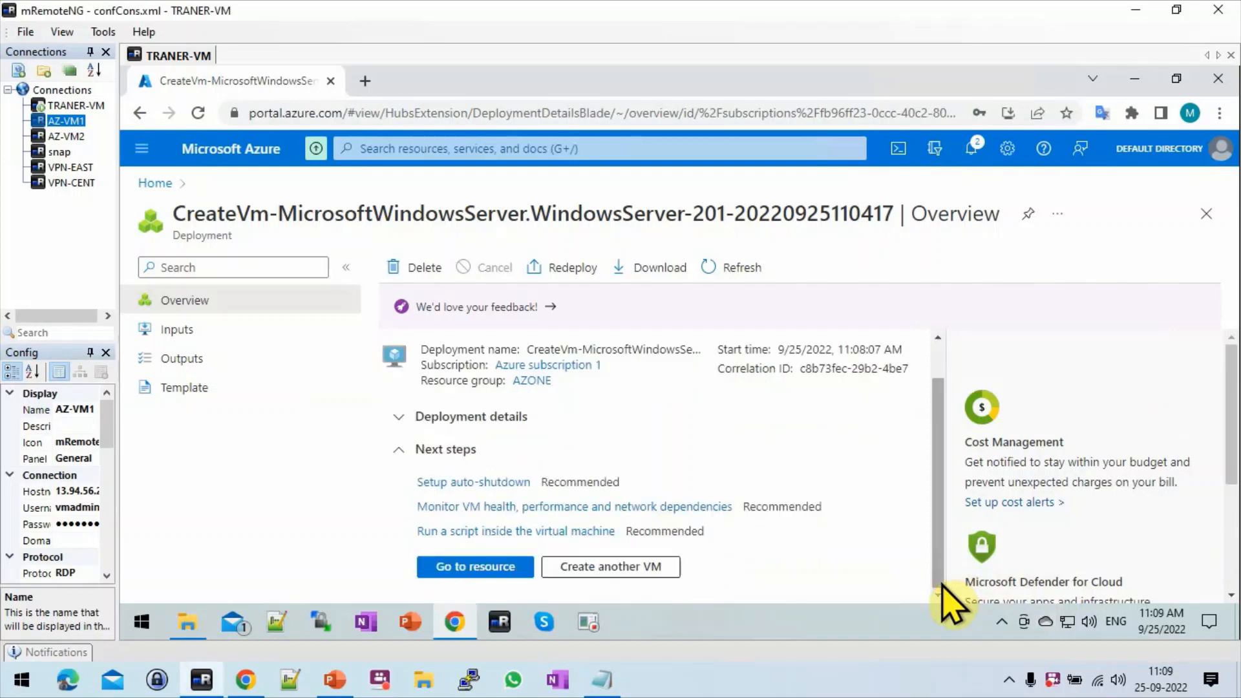
pyautogui.click(445, 568)
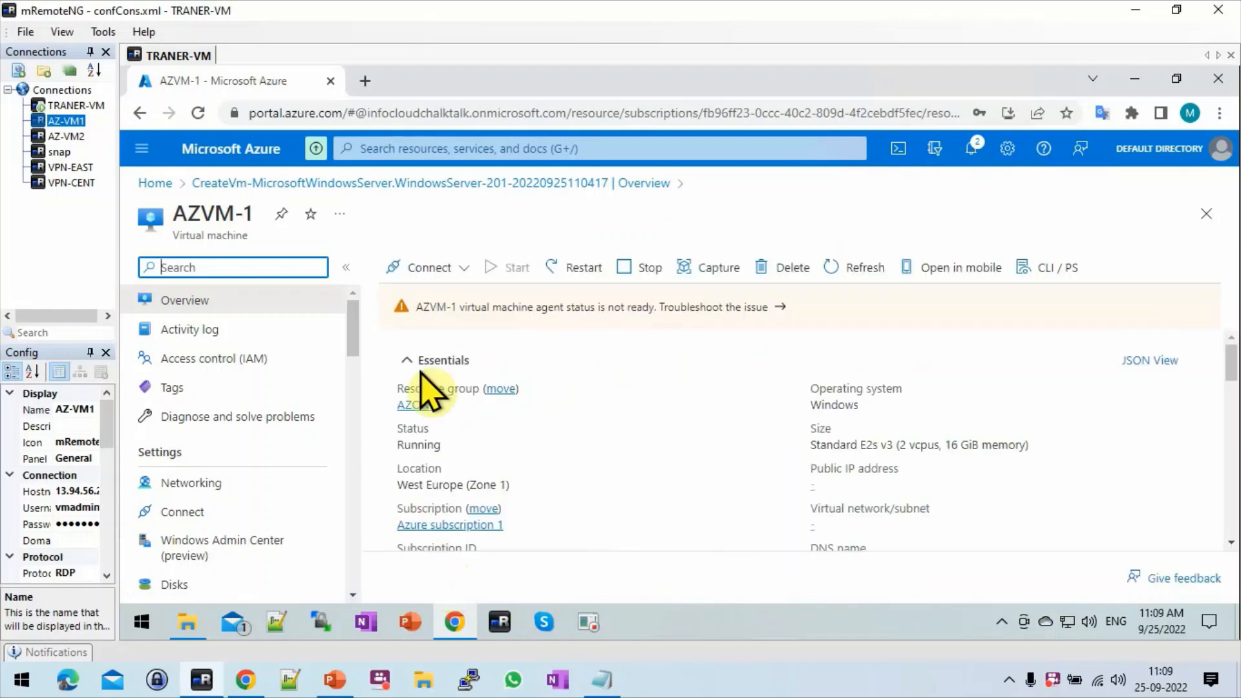
pyautogui.click(156, 185)
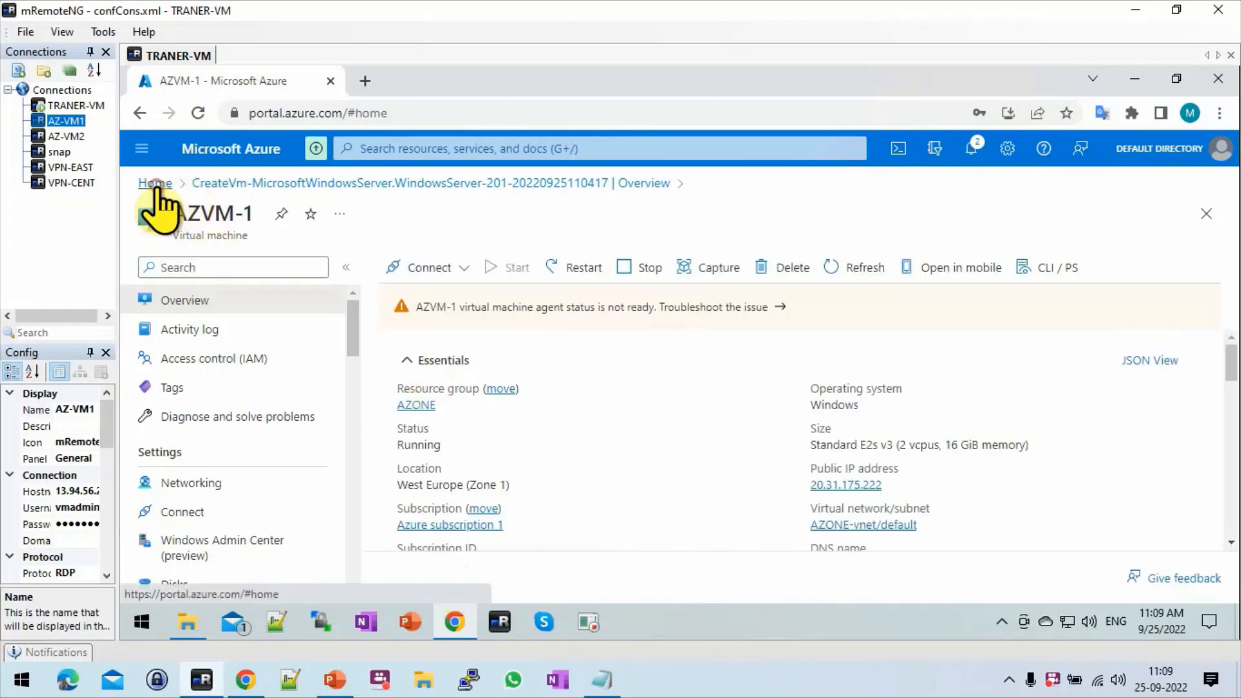
pyautogui.click(334, 253)
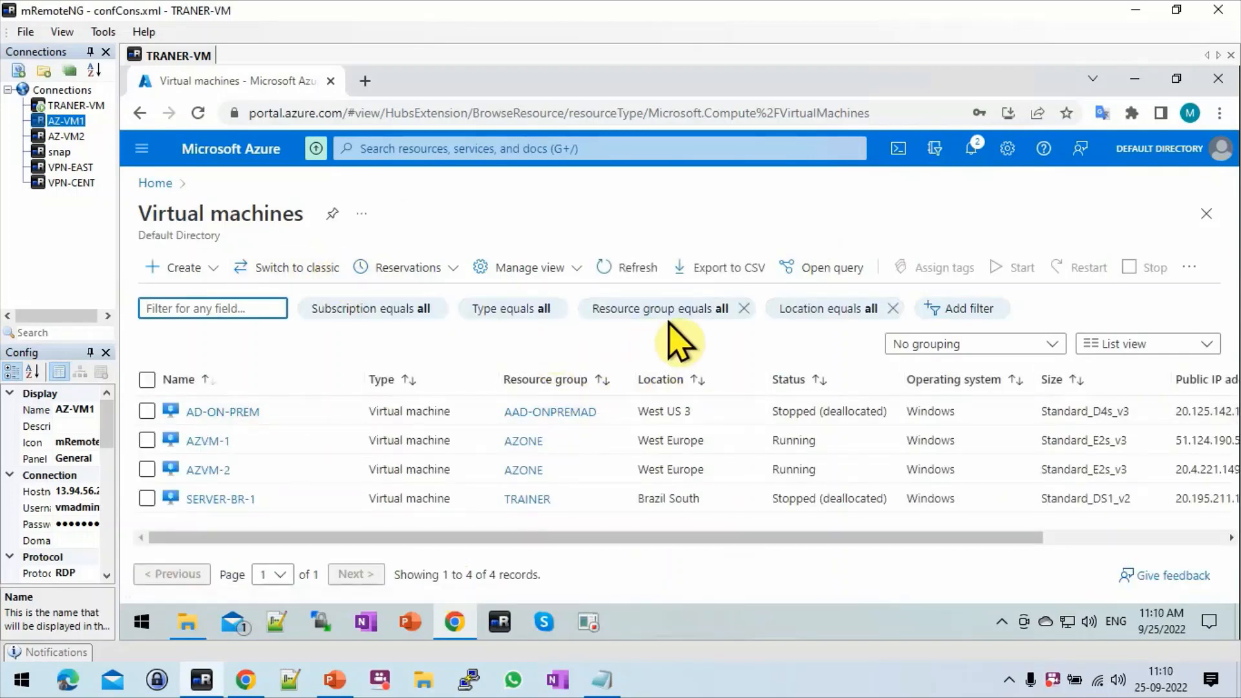
# Filter the virtual machines list to the azone resource group
pyautogui.click(666, 311)
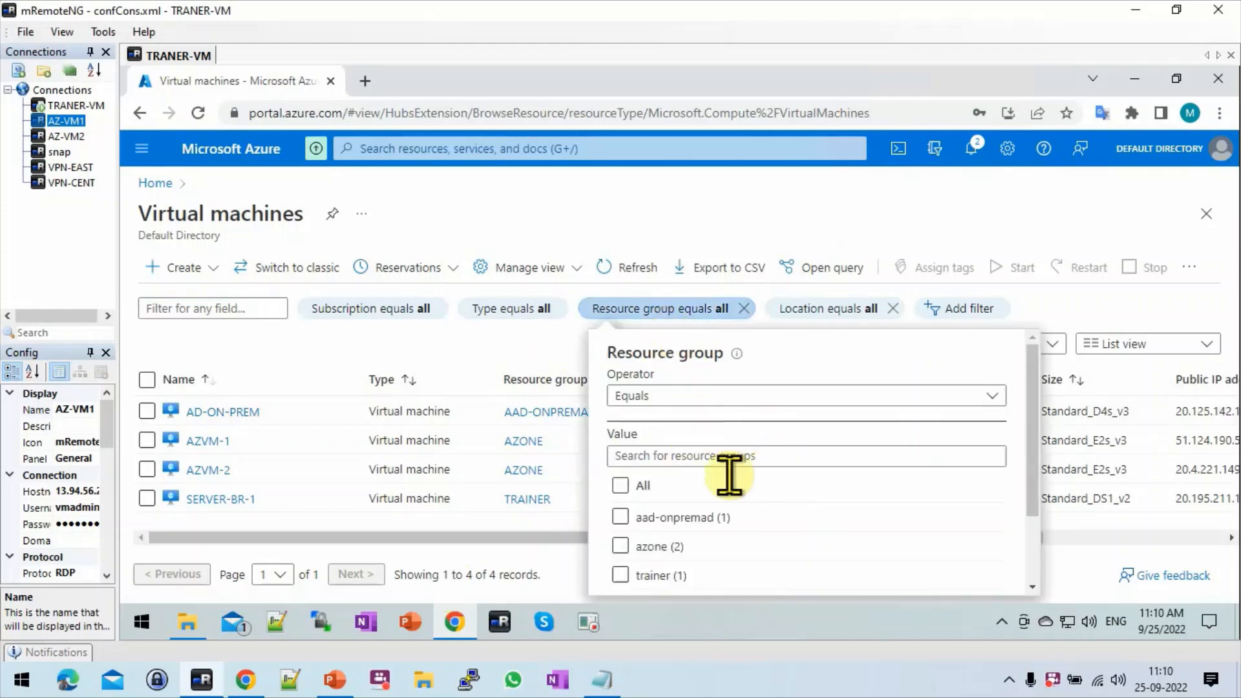
pyautogui.click(623, 546)
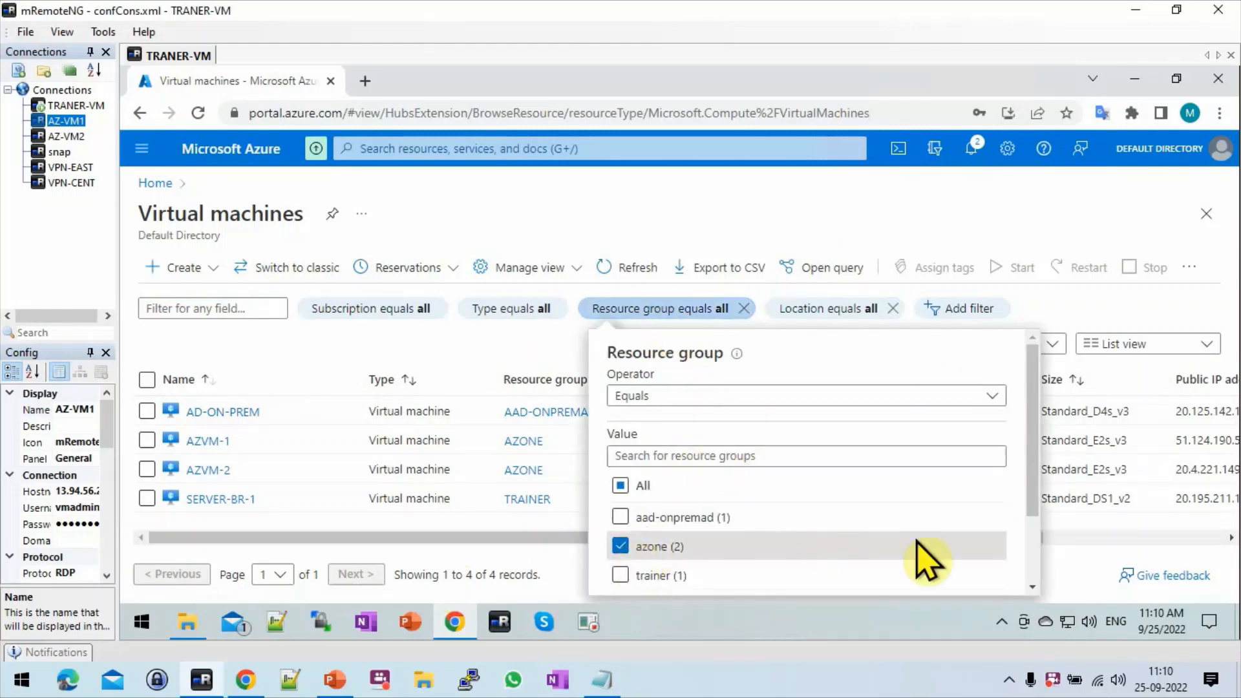
pyautogui.click(1031, 548)
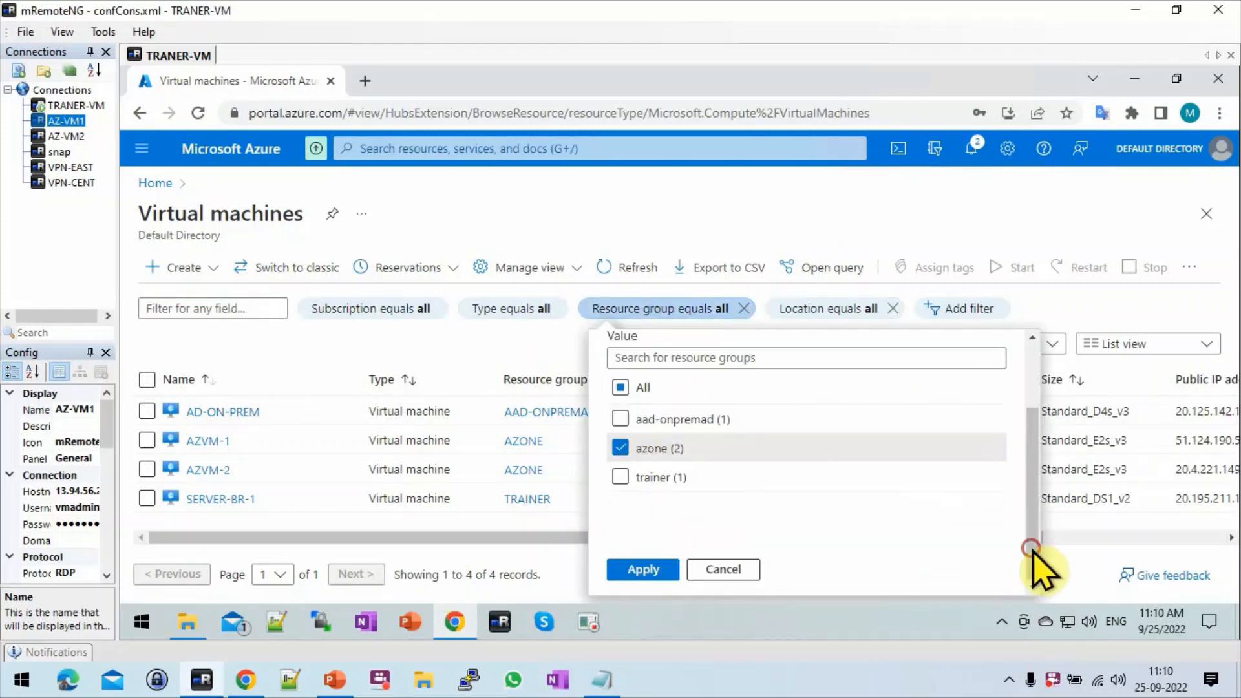
pyautogui.click(644, 570)
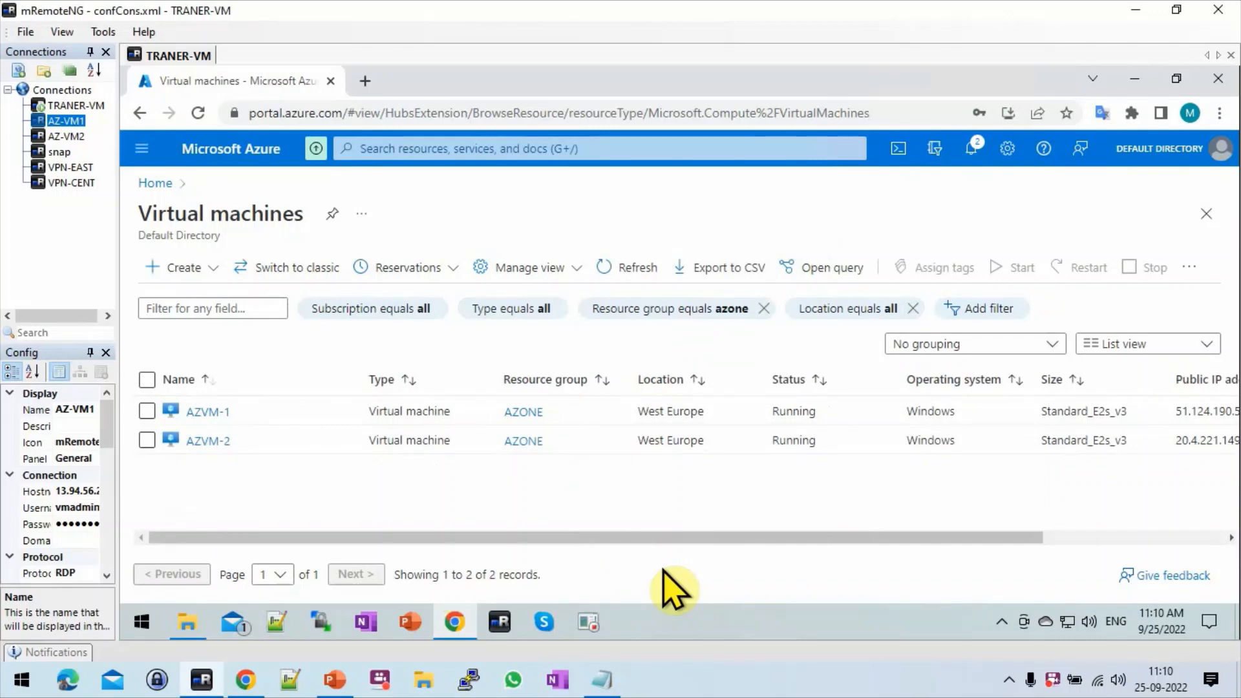
# Open AZVM-1 and check its location and availability zone in the overview
pyautogui.click(204, 410)
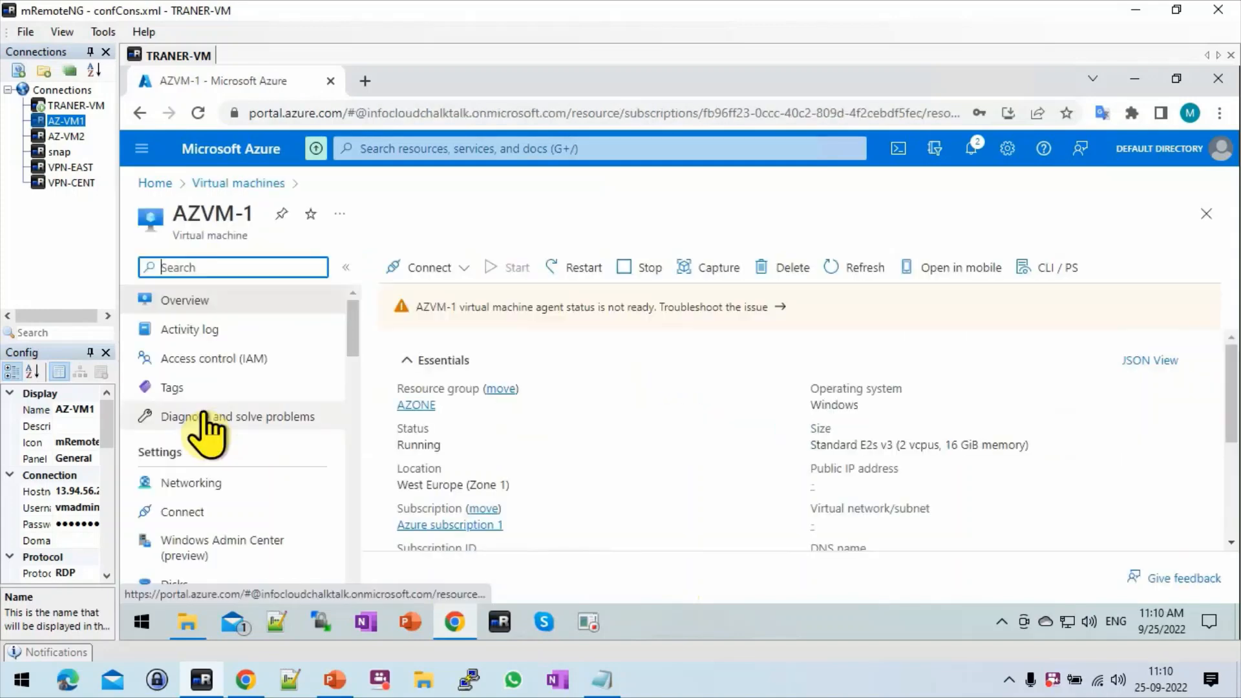
pyautogui.moveTo(1235, 372)
pyautogui.mouseDown()
pyautogui.moveTo(1234, 430)
pyautogui.moveTo(1230, 355)
pyautogui.mouseUp()
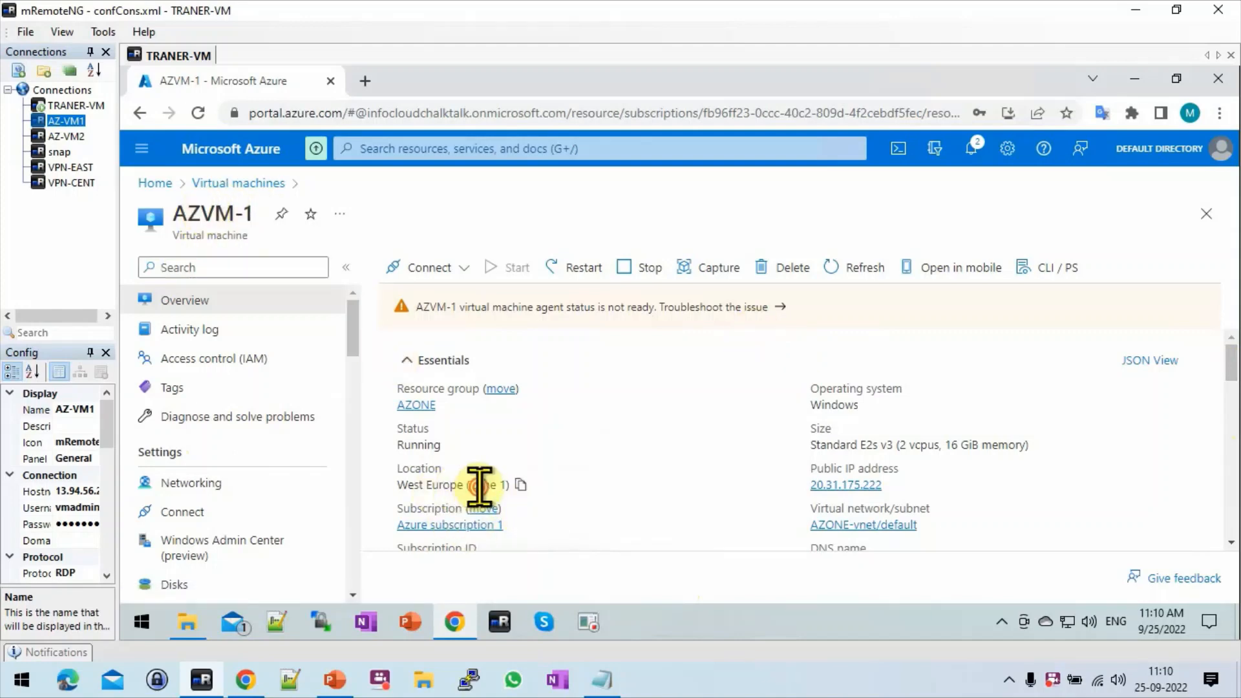
pyautogui.tripleClick(479, 485)
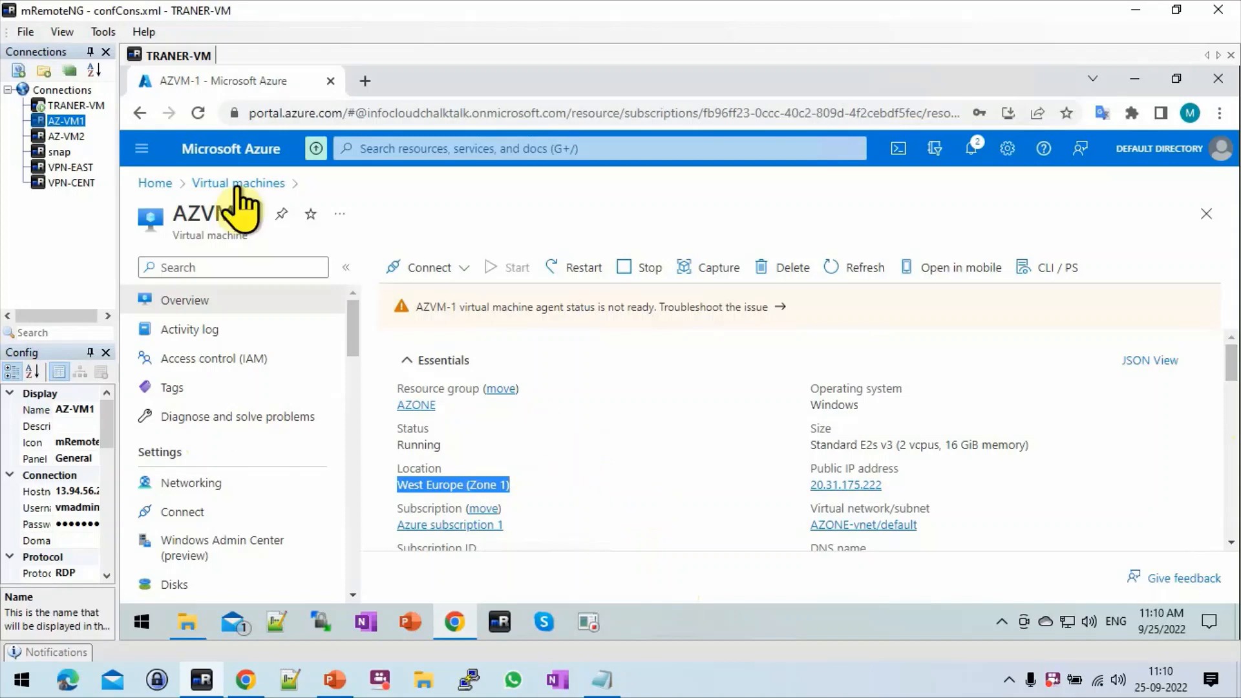
# Return to the virtual machines list, open AZVM-2 and check its location and availability zone
pyautogui.click(236, 186)
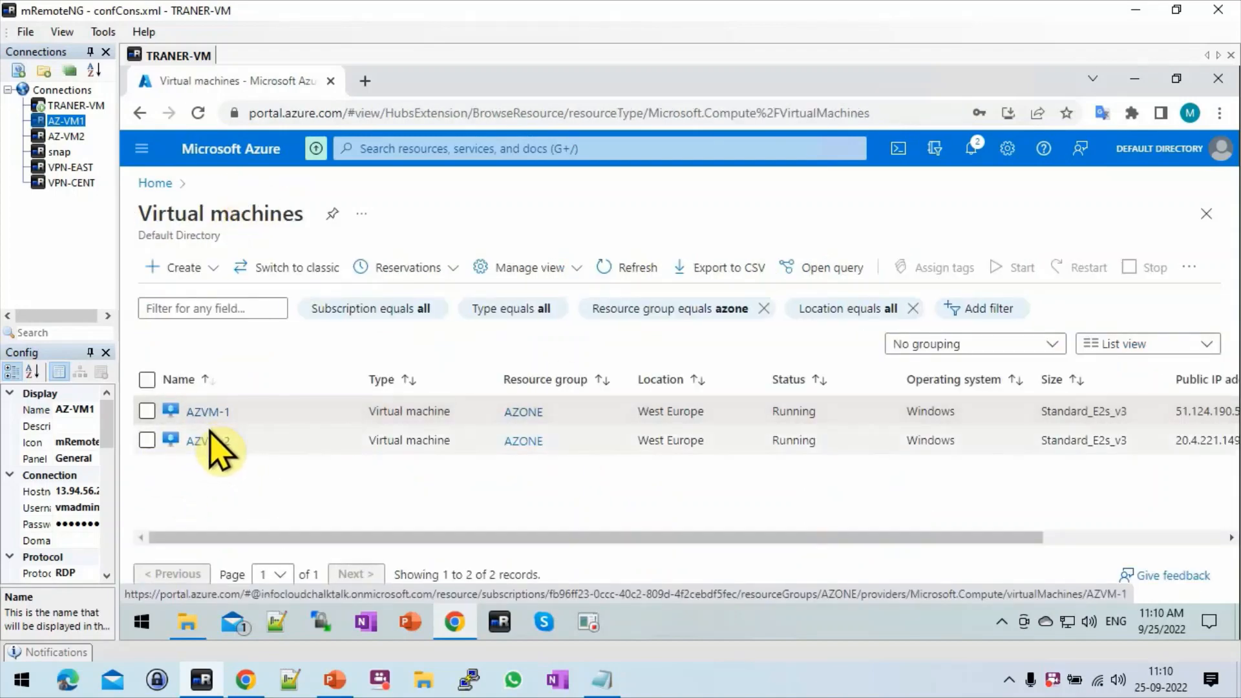
pyautogui.click(207, 441)
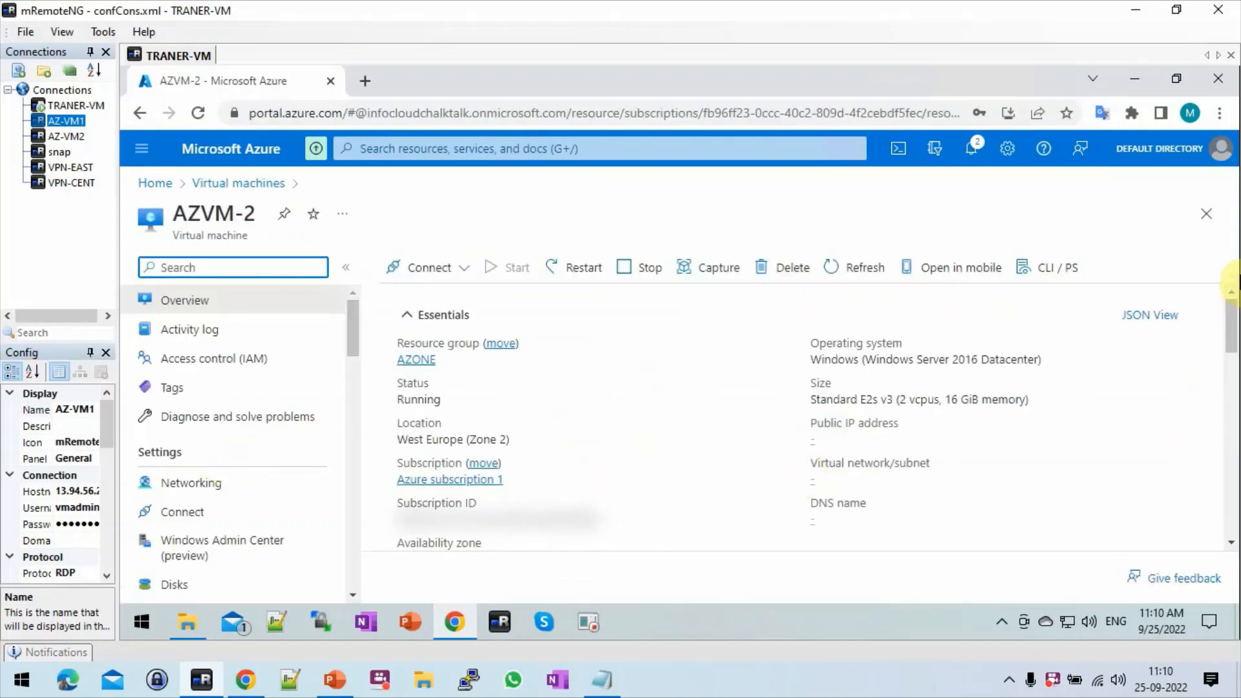
pyautogui.moveTo(1230, 318); pyautogui.dragTo(1229, 341)
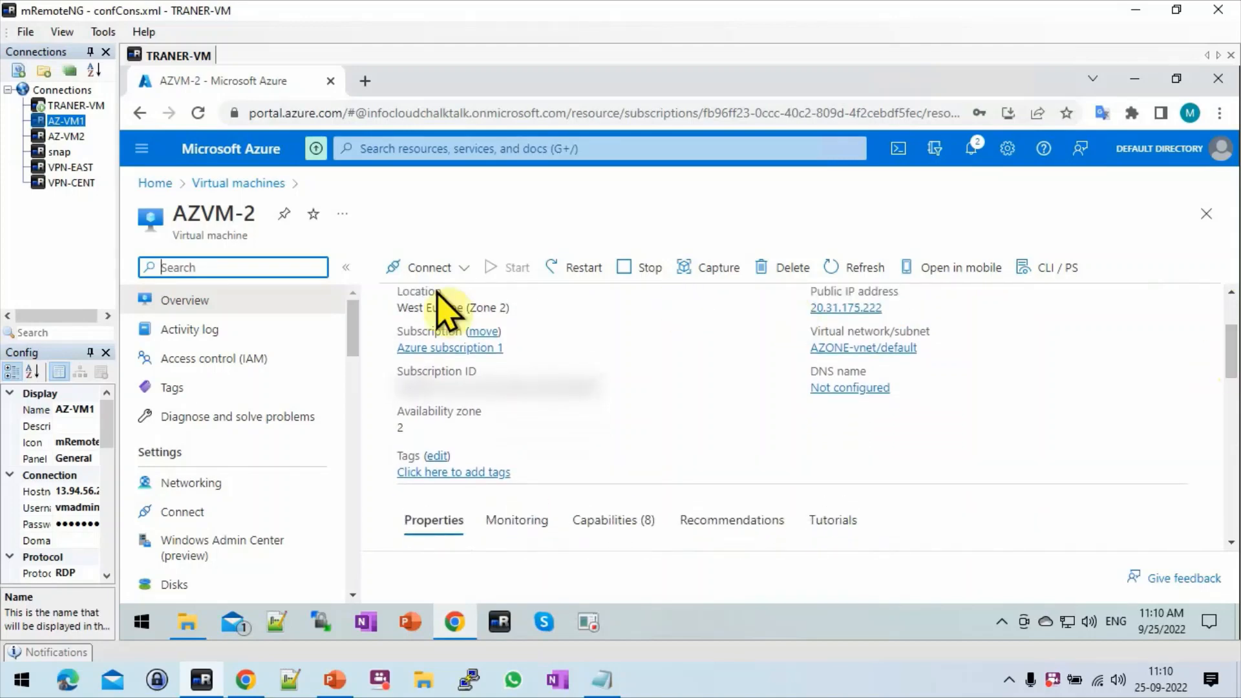
pyautogui.doubleClick(456, 309)
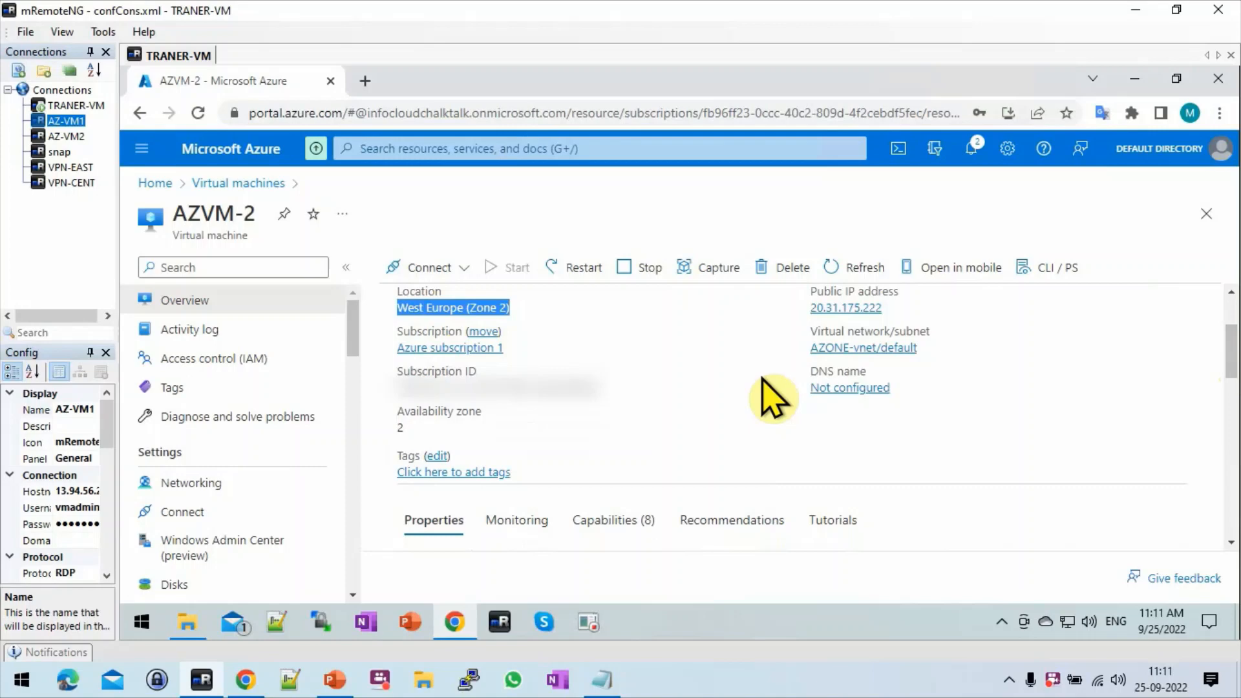
# Search the portal for "load", open the Load balancers service and examine the backend pools of LB-WEBSERVER
pyautogui.click(221, 183)
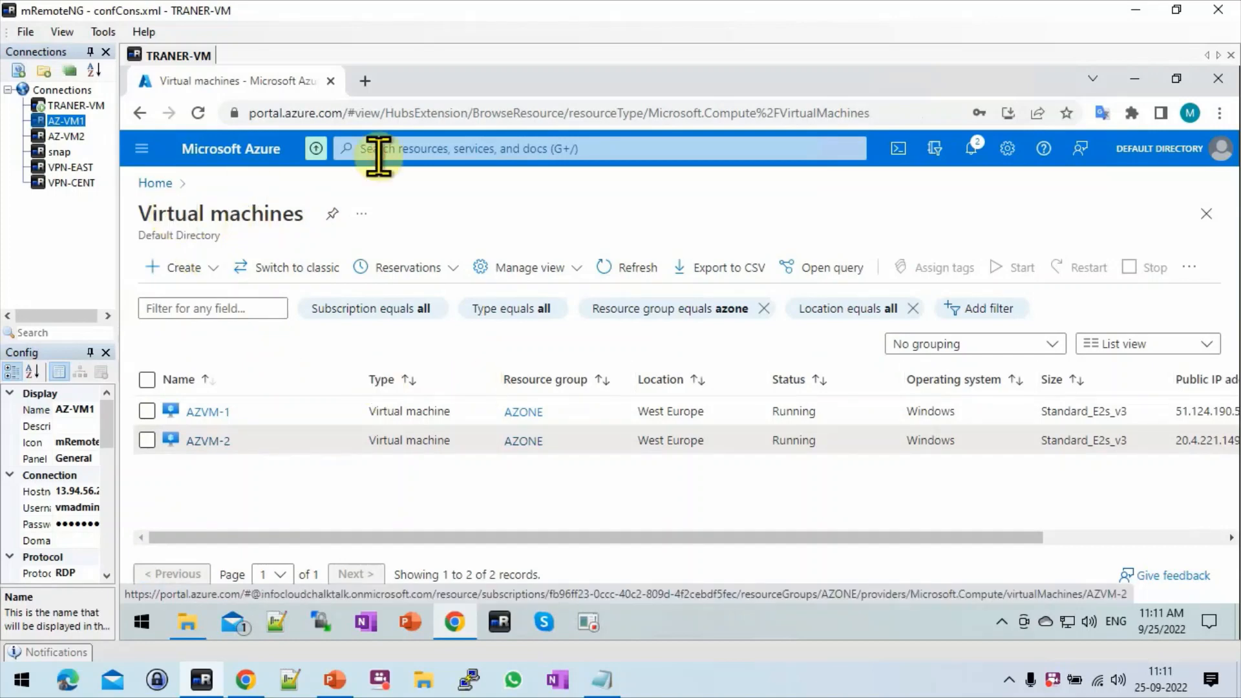
pyautogui.click(381, 154)
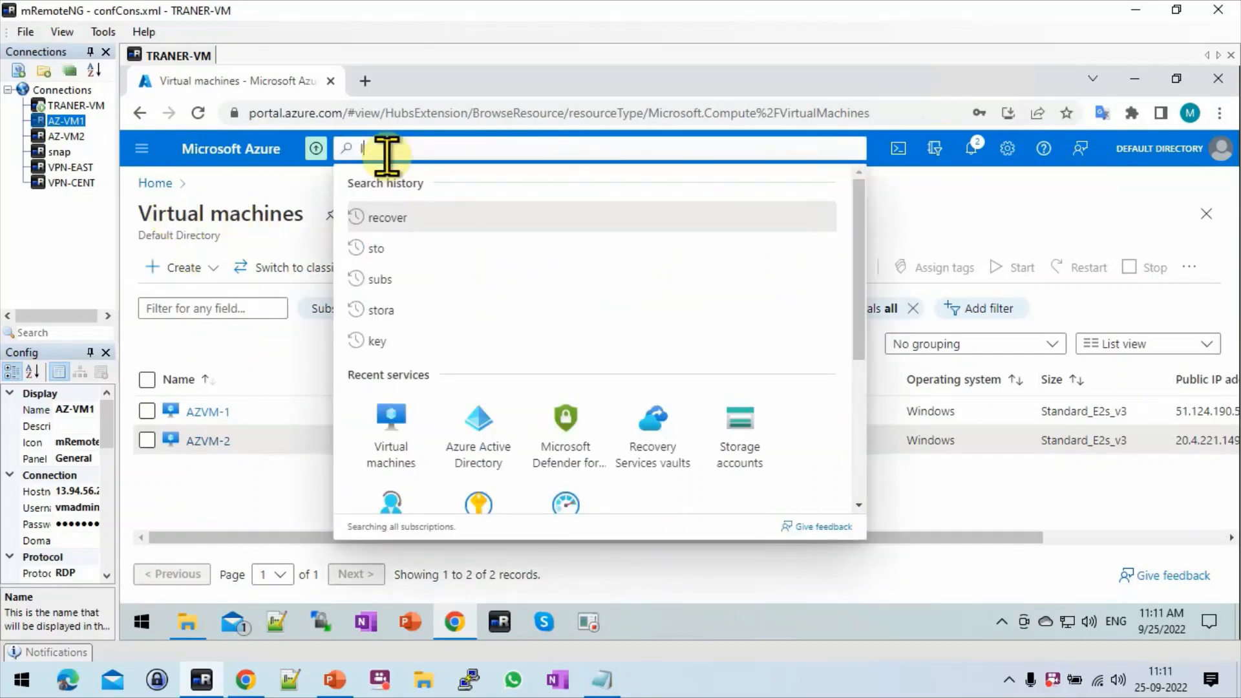
pyautogui.write('loa')
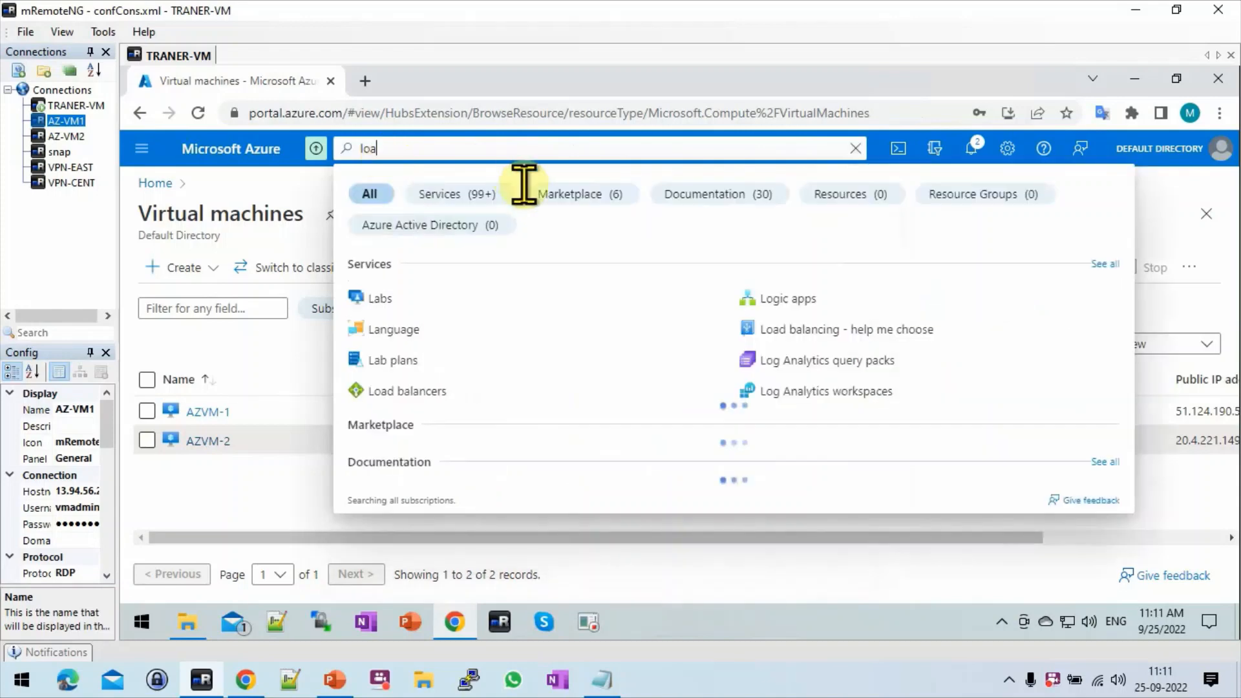
pyautogui.write('d')
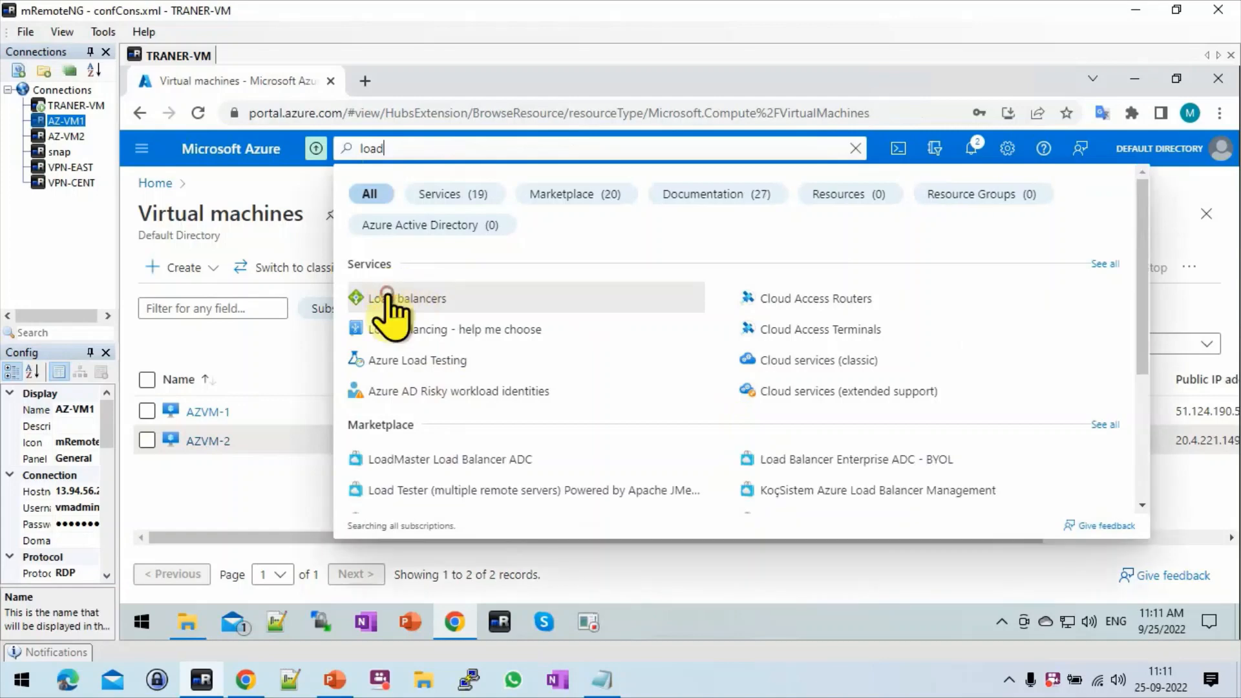
pyautogui.click(395, 304)
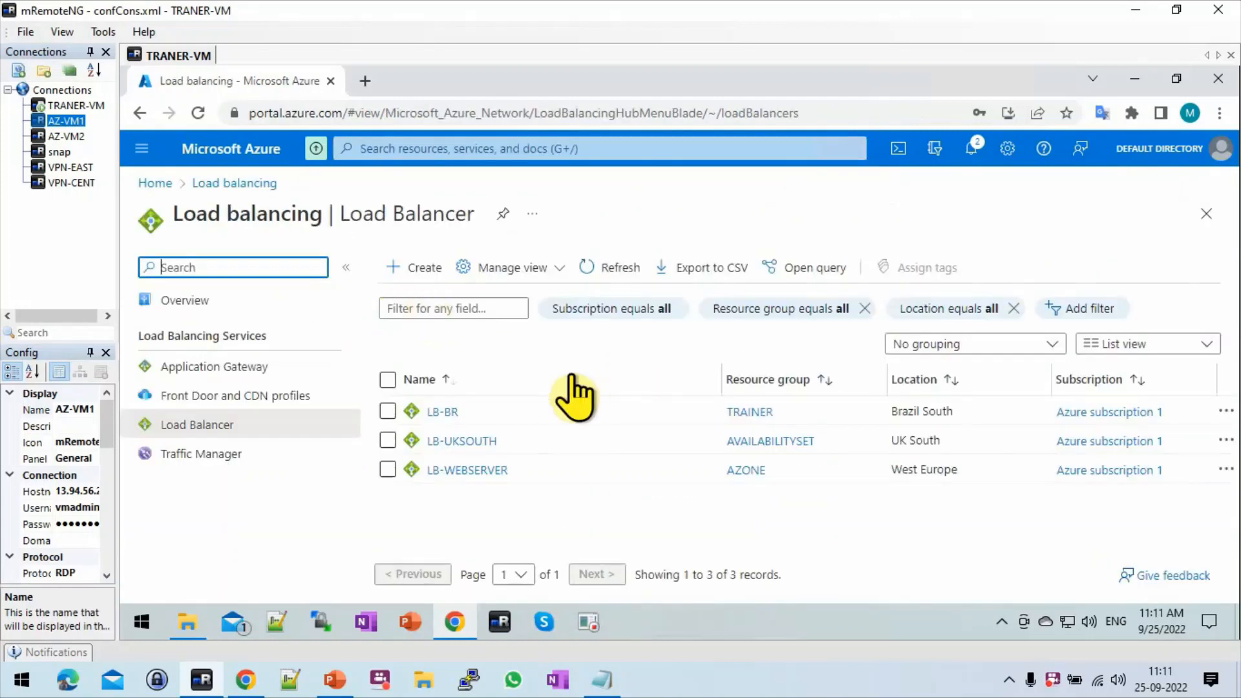
pyautogui.click(466, 470)
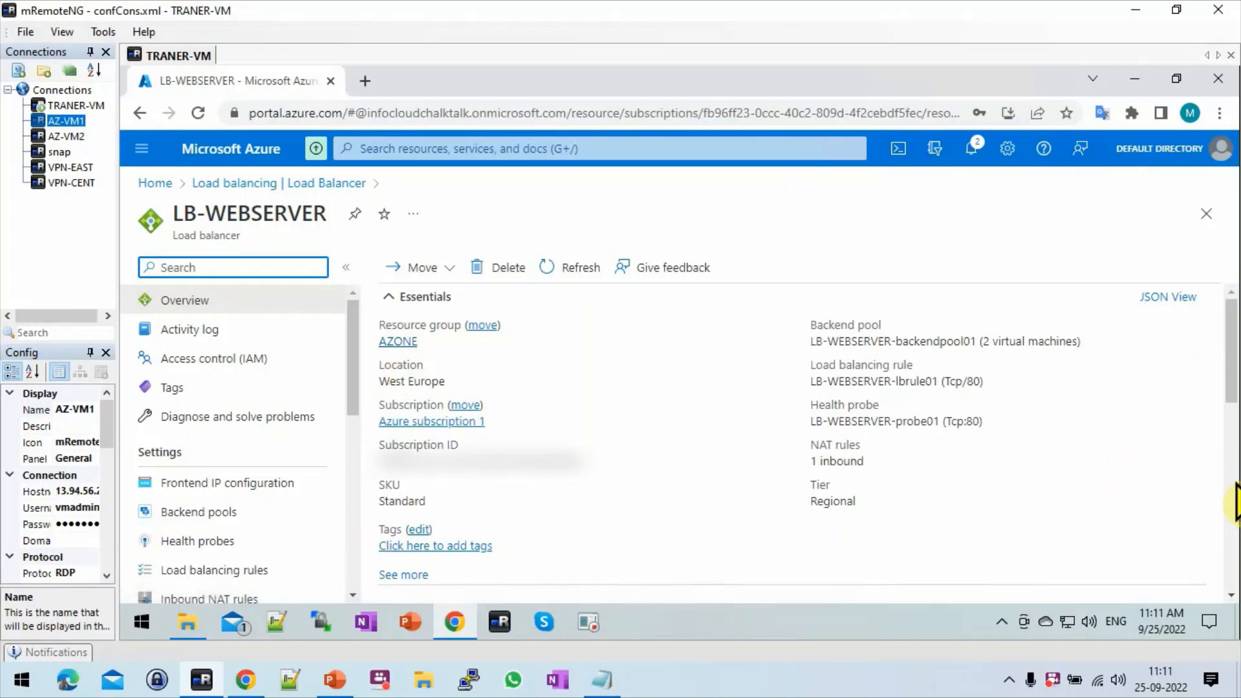
pyautogui.click(223, 514)
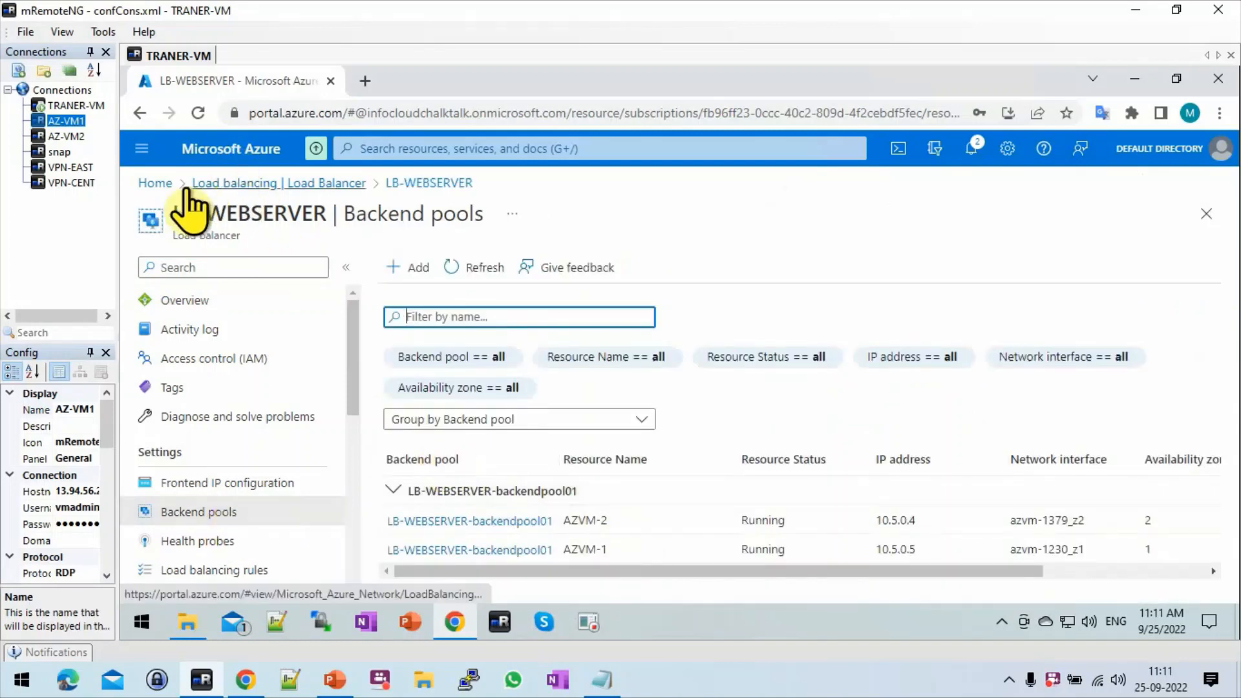
# Return to the portal home, open AZVM-1 from the virtual machines list and find its Run command page with "run"
pyautogui.click(163, 183)
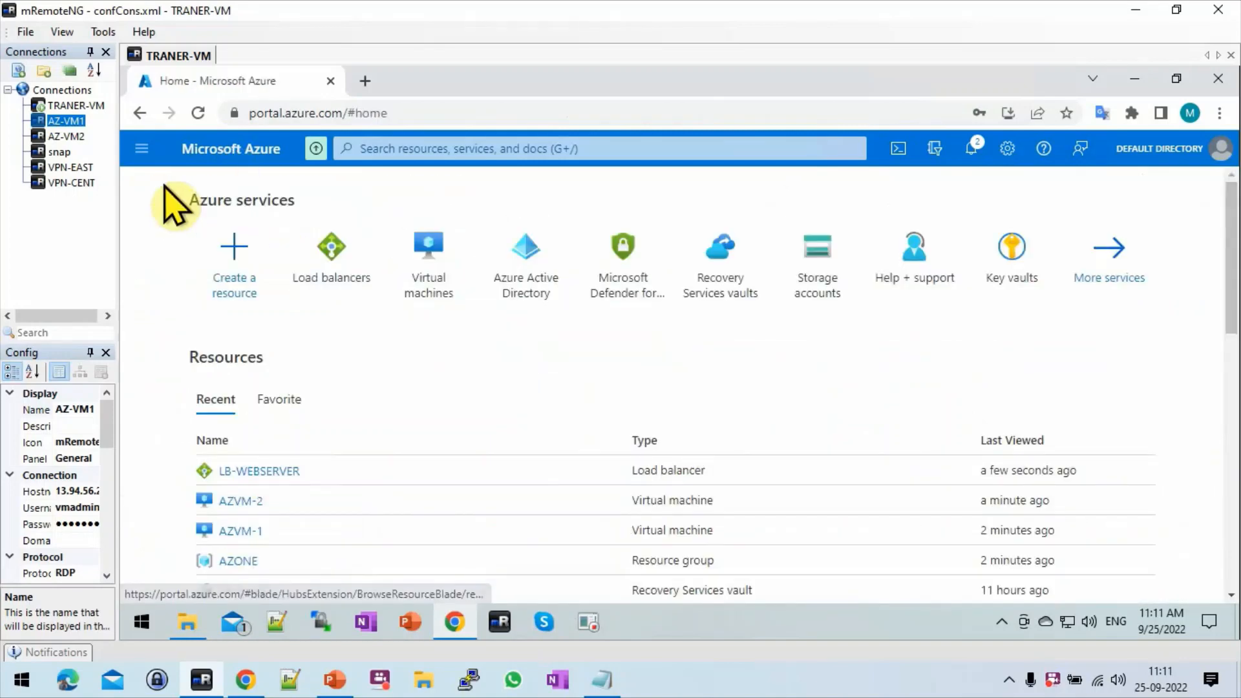
pyautogui.moveTo(434, 292)
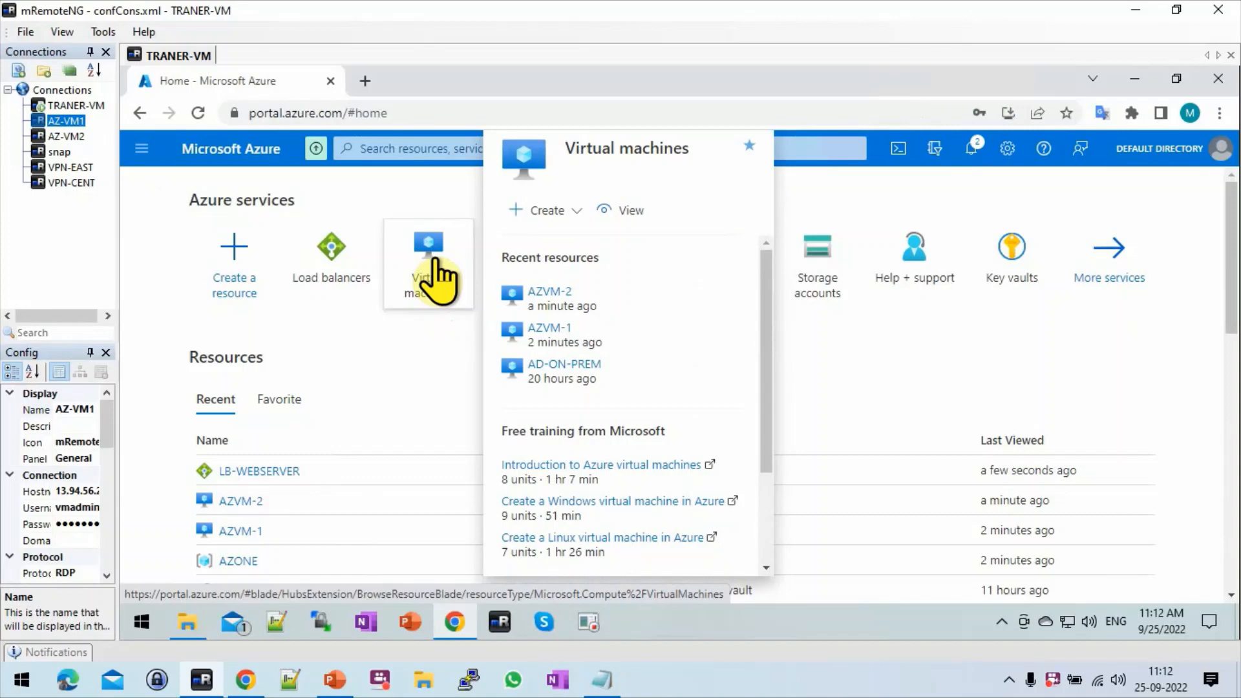
pyautogui.click(434, 261)
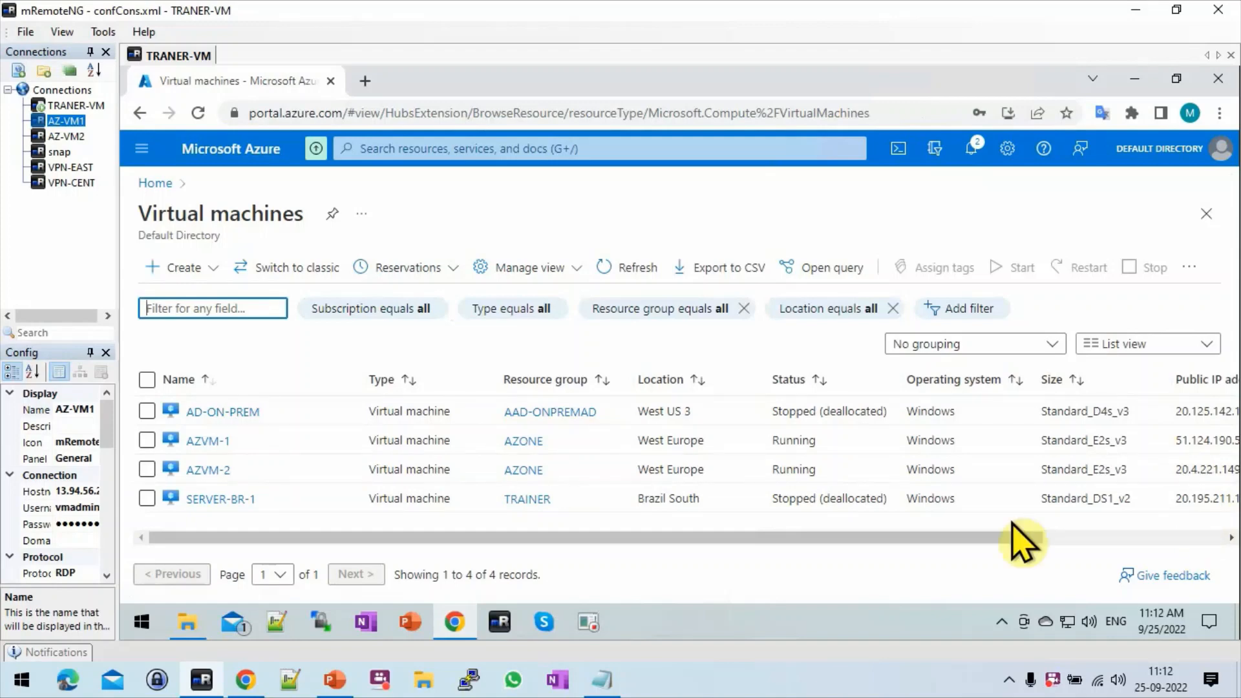
pyautogui.click(205, 441)
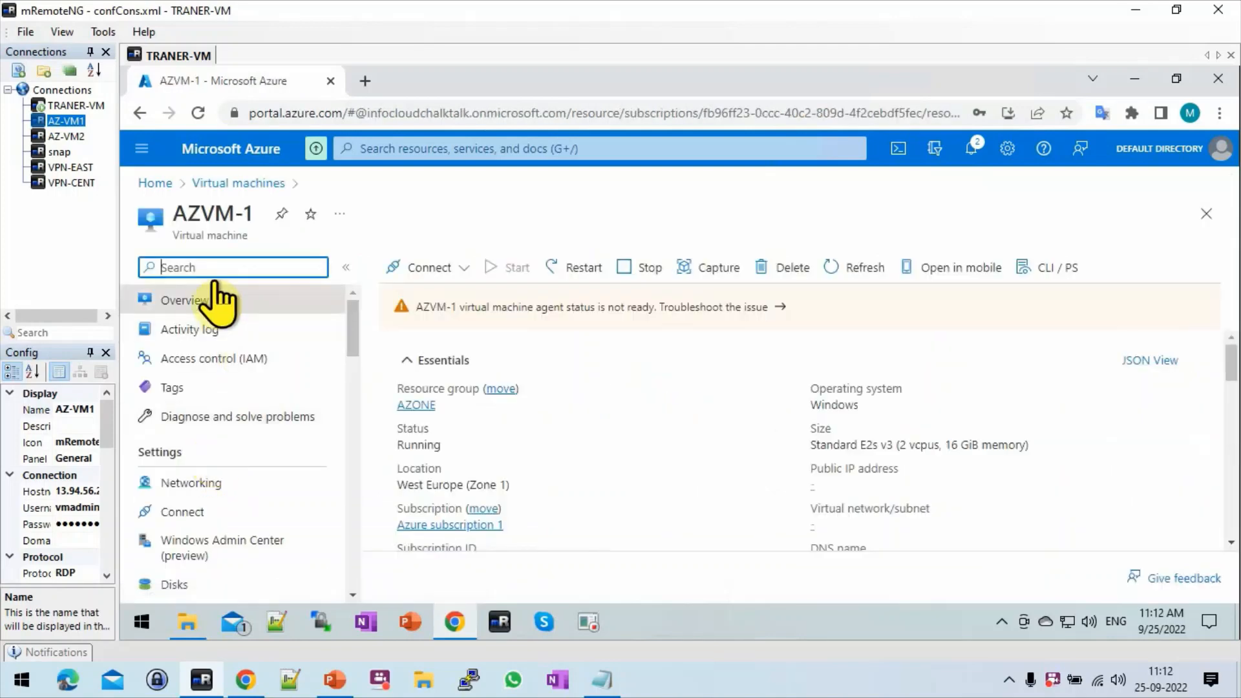
pyautogui.click(211, 267)
pyautogui.write('run')
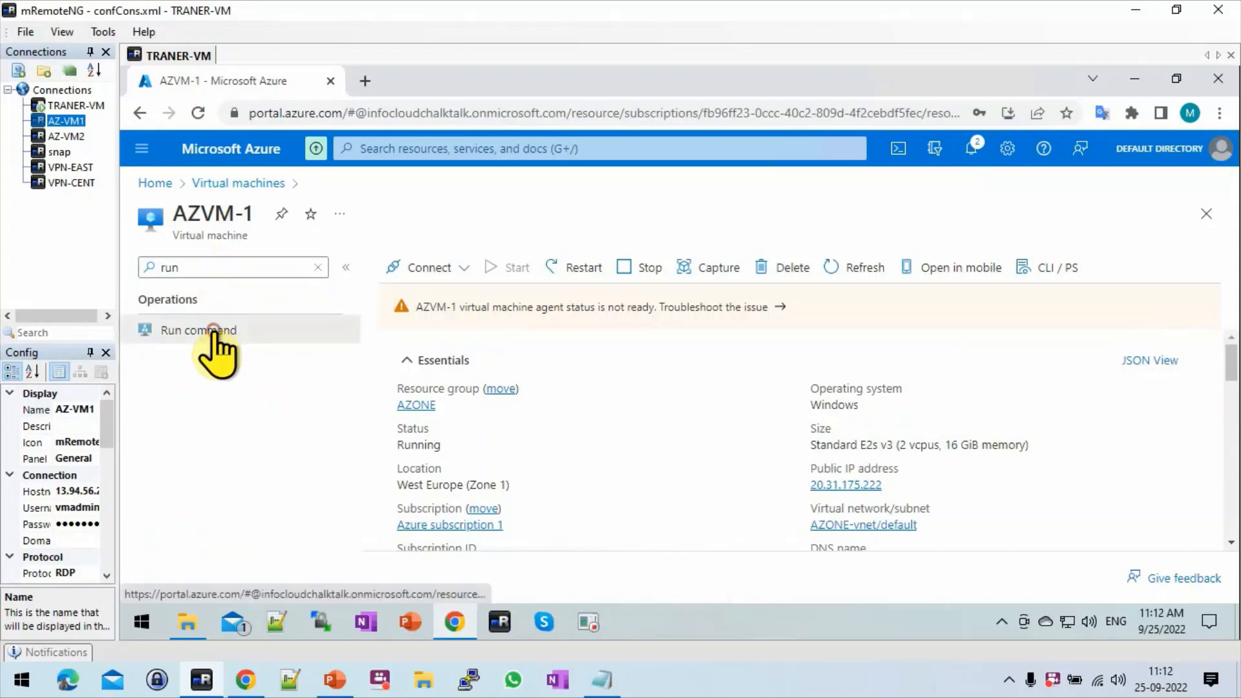
pyautogui.click(214, 332)
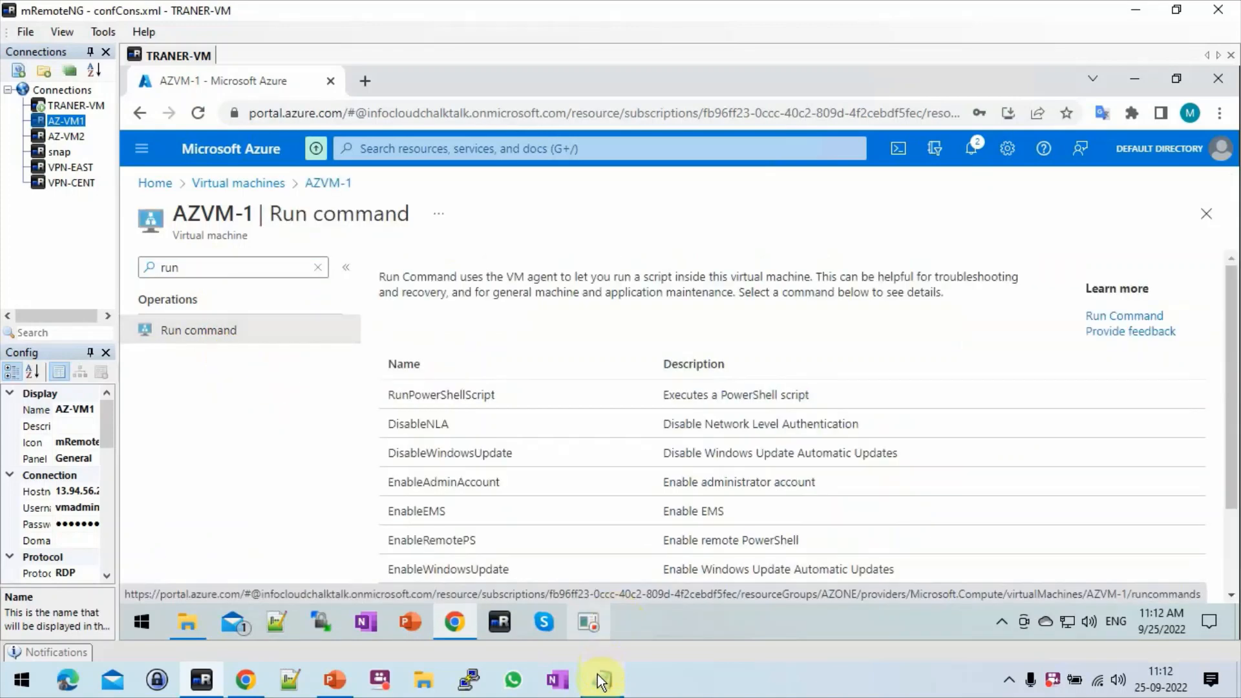
# Switch to Notepad, copy the whole Install-WindowsFeature command line and return to the remote session in mRemoteNG
pyautogui.click(601, 678)
pyautogui.hotkey('ctrl', 'a')
pyautogui.hotkey('ctrl', 'c')
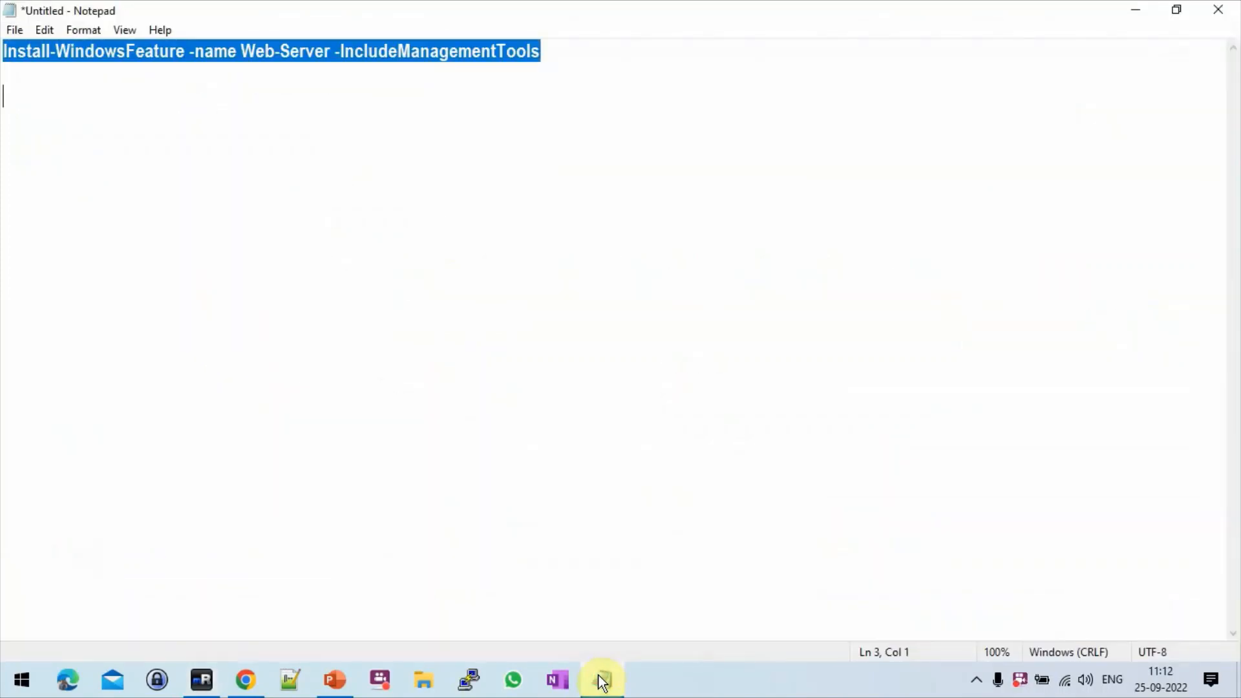
pyautogui.click(601, 679)
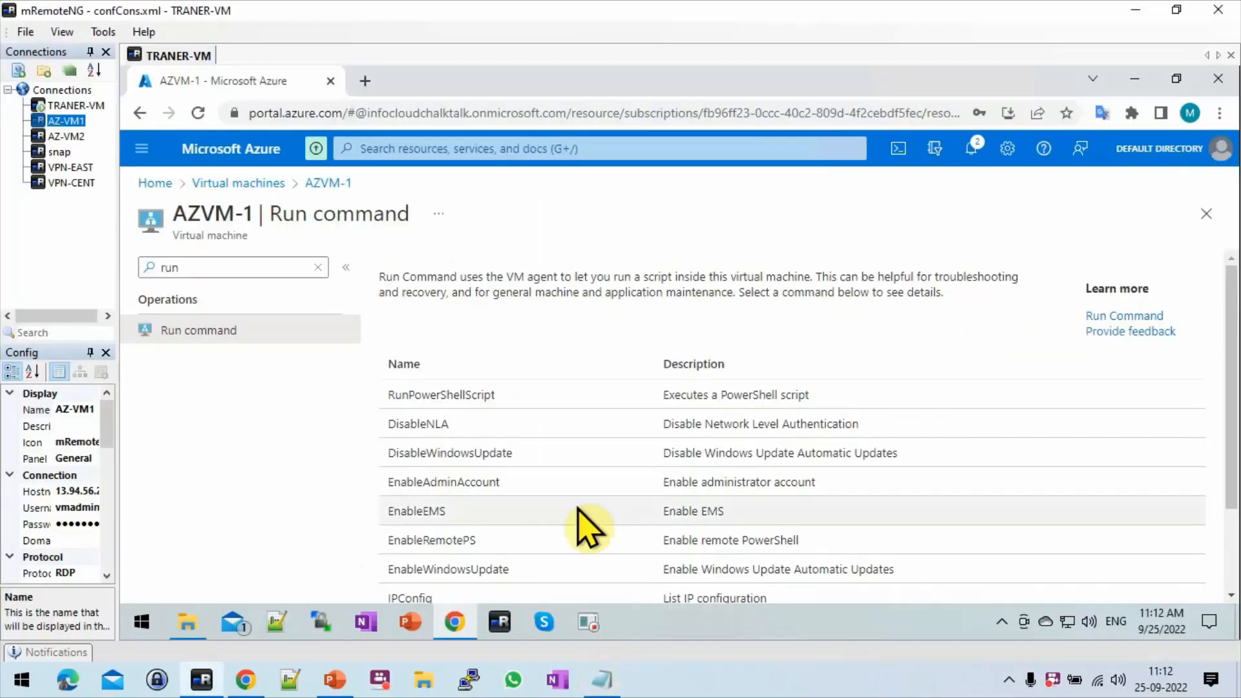
# Run the PowerShell script "Install-WindowsFeature -name Web-Server -IncludeManagementTools" on AZVM-1 and check its output
pyautogui.click(496, 395)
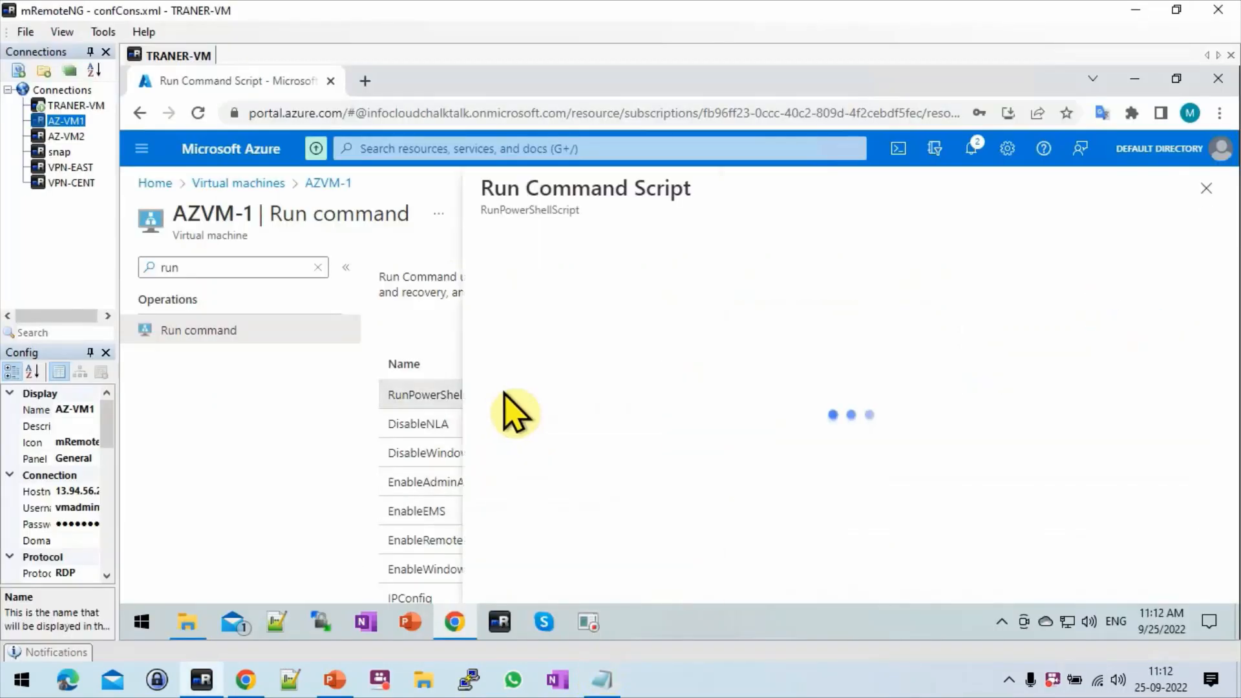
pyautogui.click(607, 283)
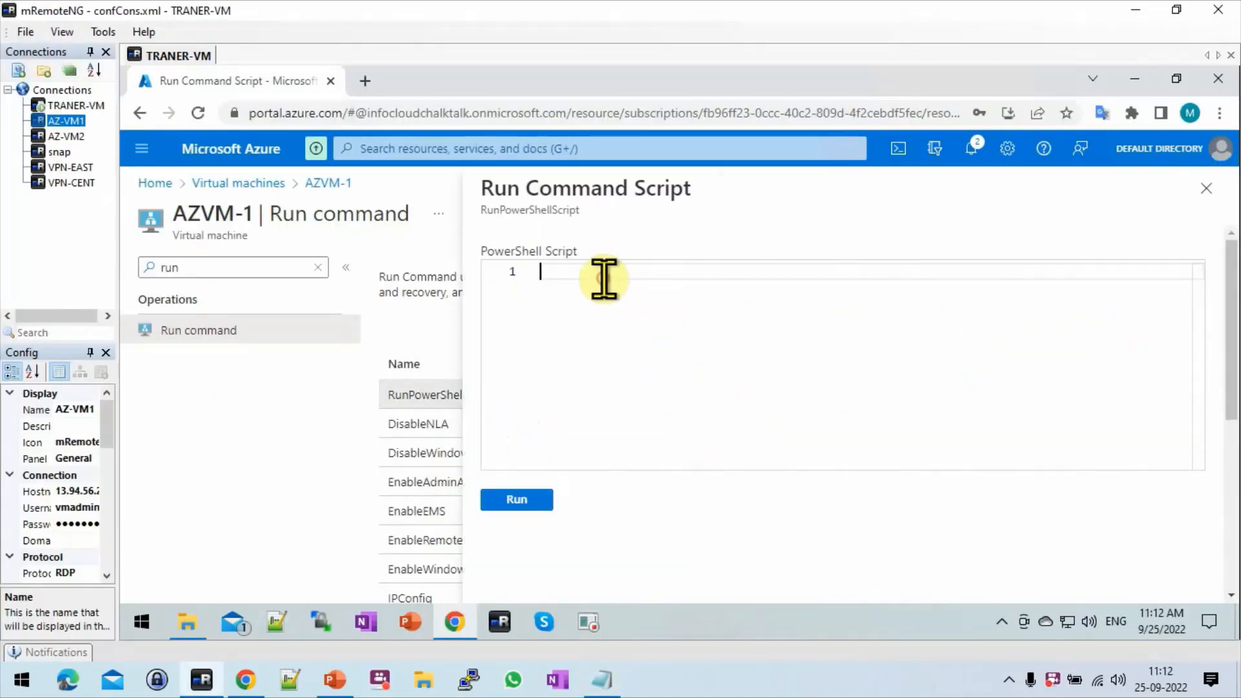
pyautogui.hotkey('ctrl', 'v')
pyautogui.press('BackSpace')
pyautogui.press('BackSpace')
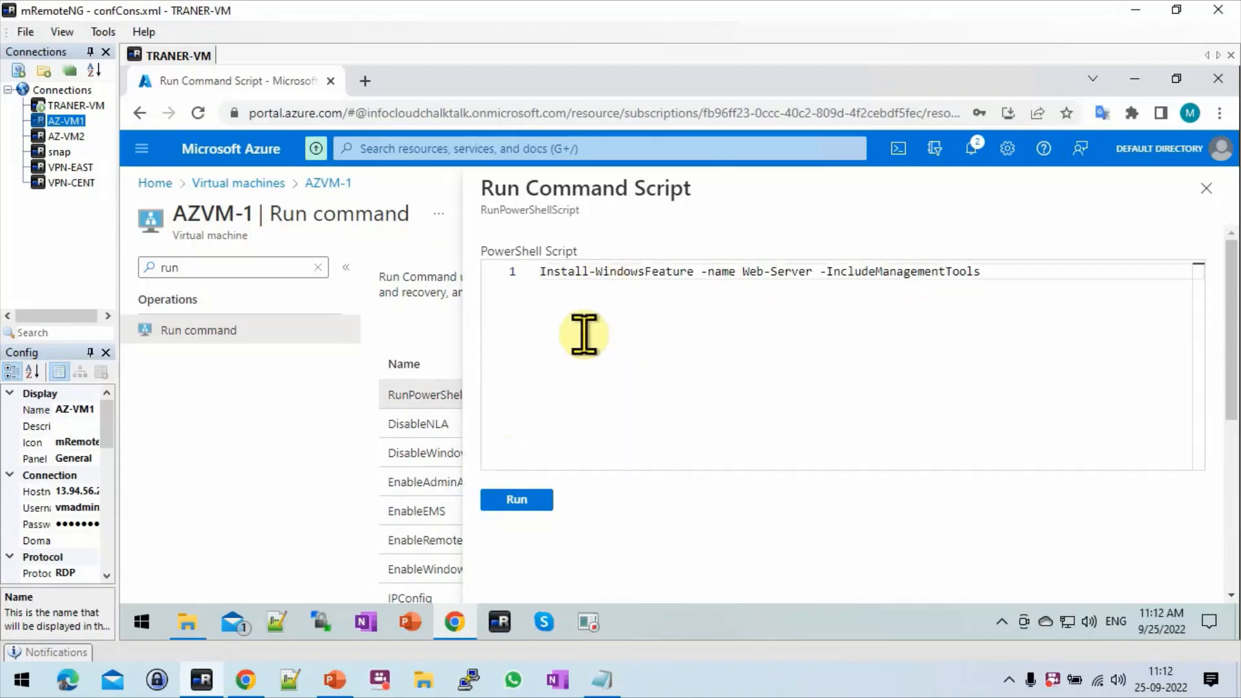
pyautogui.click(521, 500)
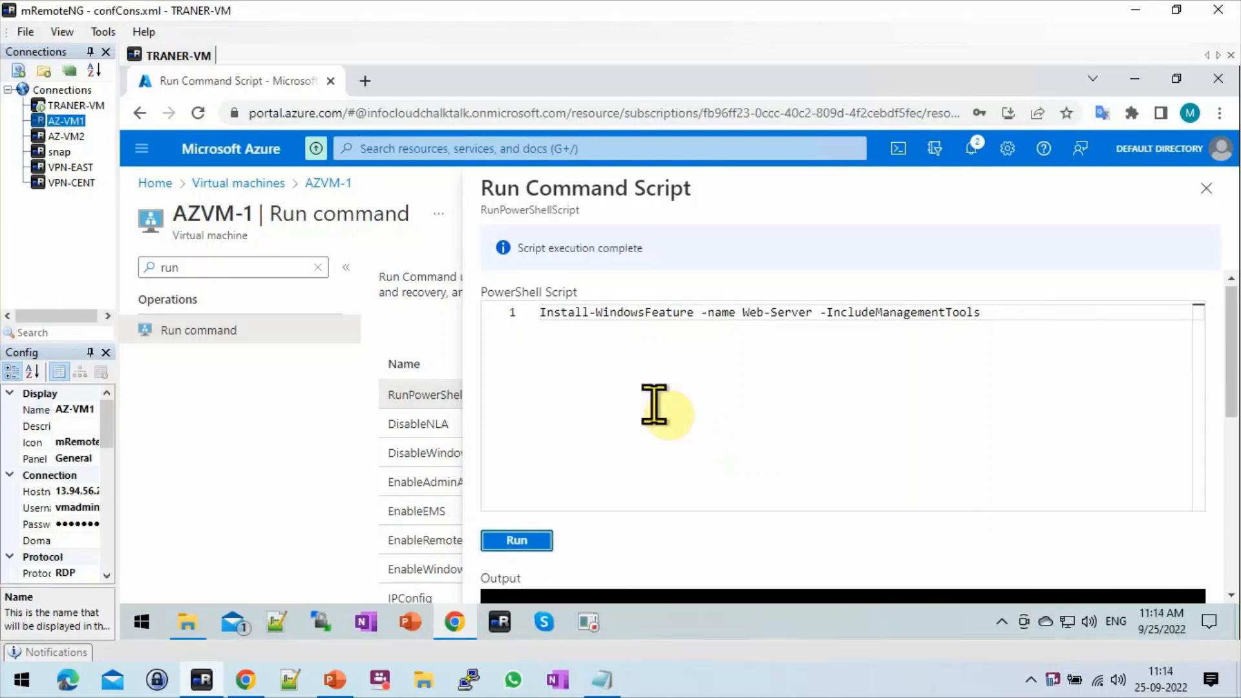
pyautogui.moveTo(1227, 402); pyautogui.dragTo(1230, 446)
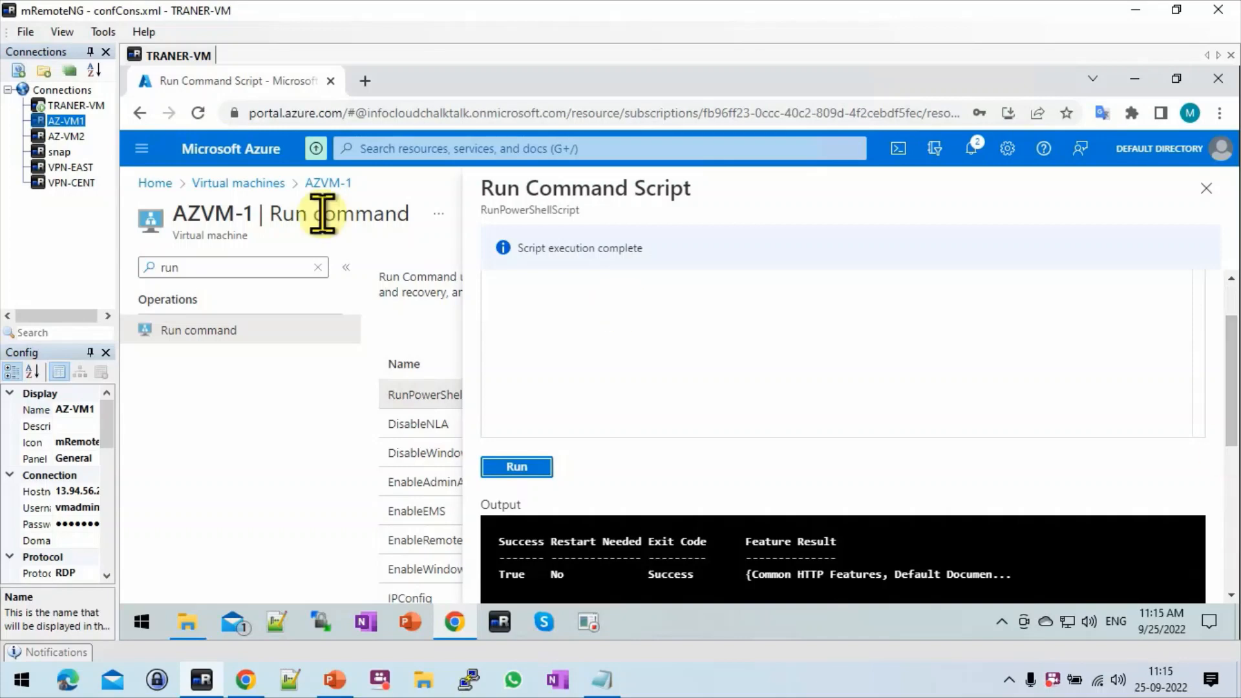
# Return to the virtual machines list, open AZVM-2 and find its Run command page with "run"
pyautogui.click(262, 184)
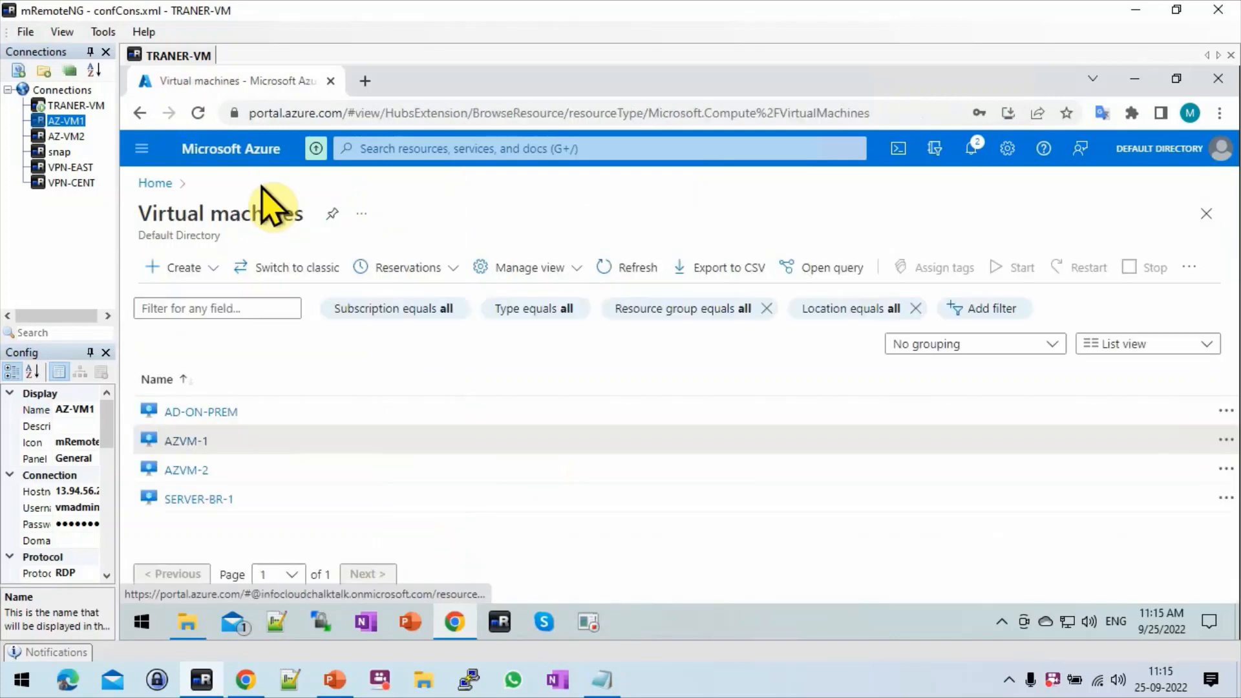
pyautogui.click(213, 470)
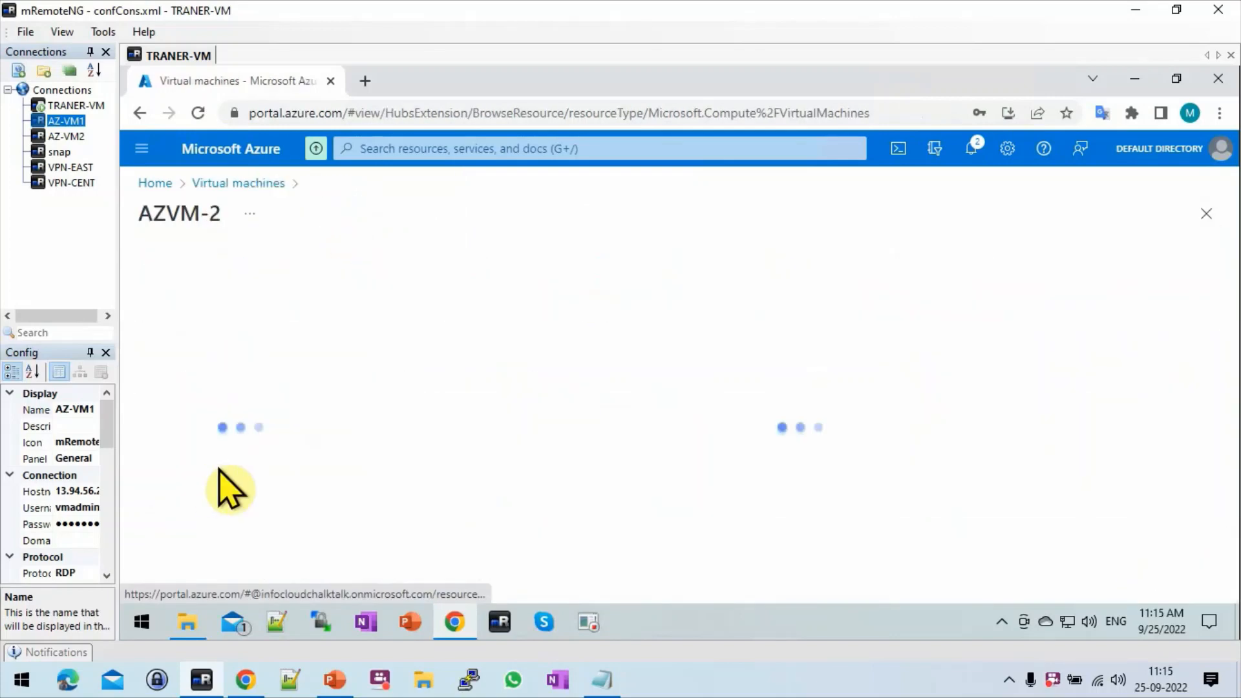
pyautogui.click(241, 267)
pyautogui.write('run')
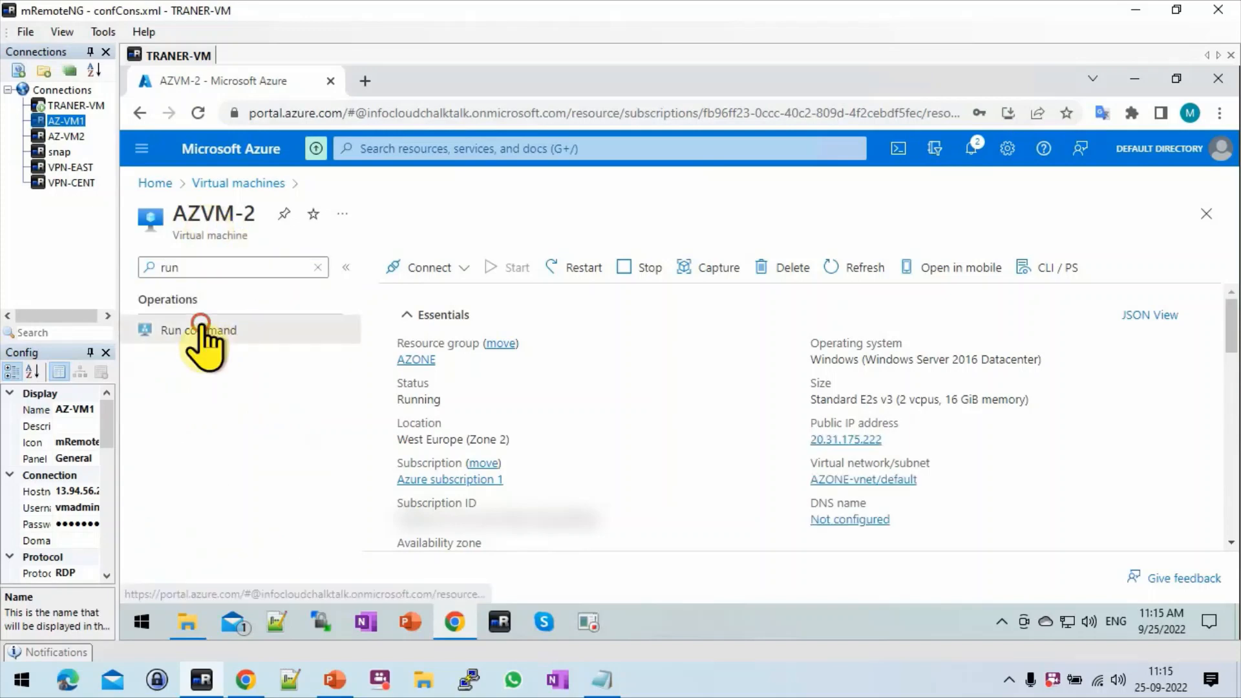
pyautogui.click(197, 331)
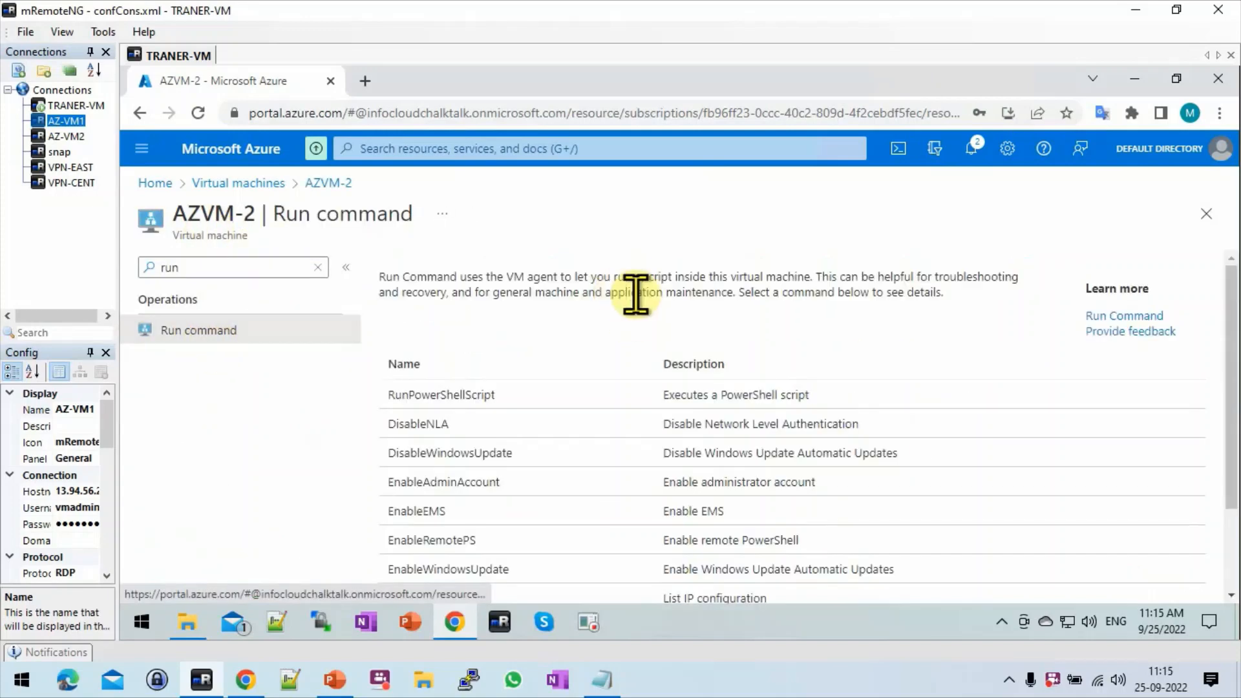
# Run the PowerShell script "Install-WindowsFeature -name Web-Server -IncludeManagementTools" on AZVM-2 and check its output
pyautogui.click(501, 395)
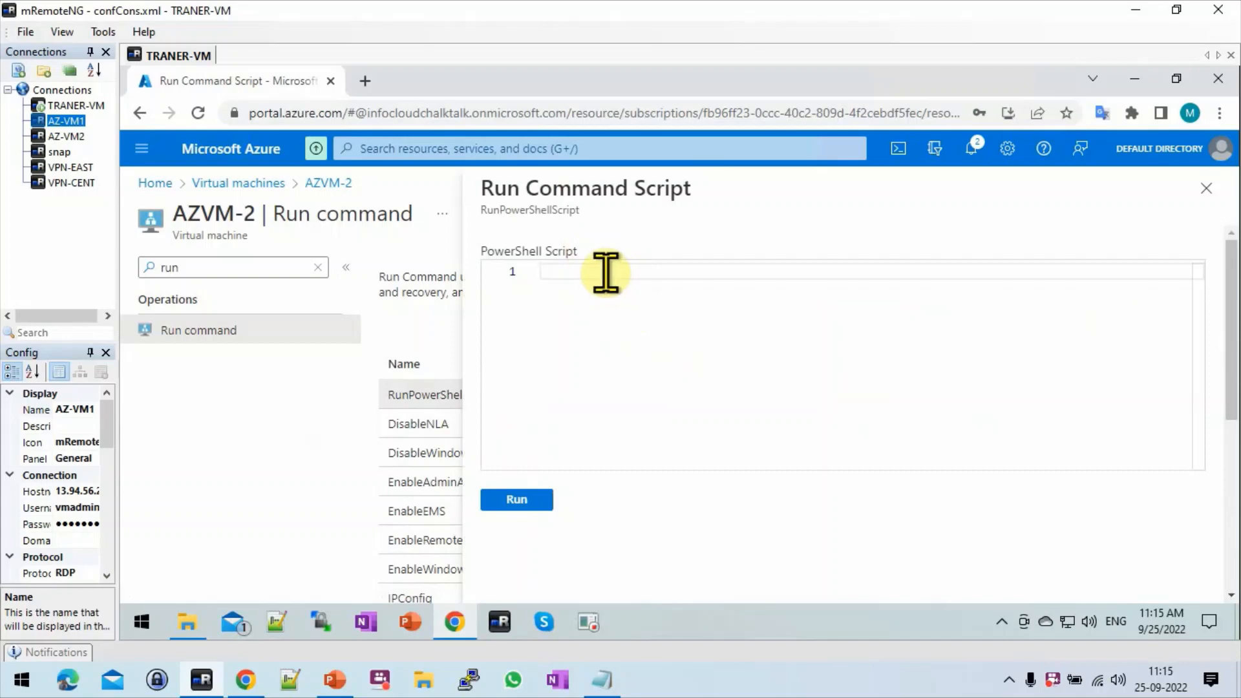
pyautogui.hotkey('ctrl', 'v')
pyautogui.press('BackSpace')
pyautogui.press('BackSpace')
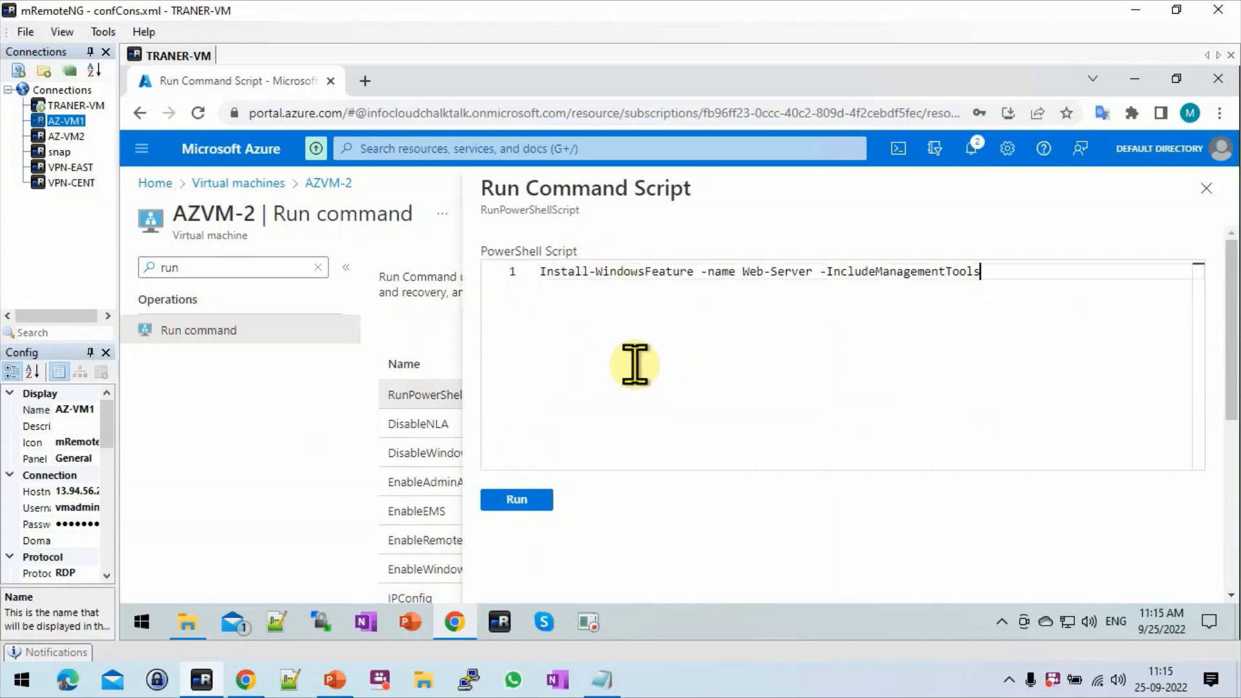
pyautogui.click(517, 501)
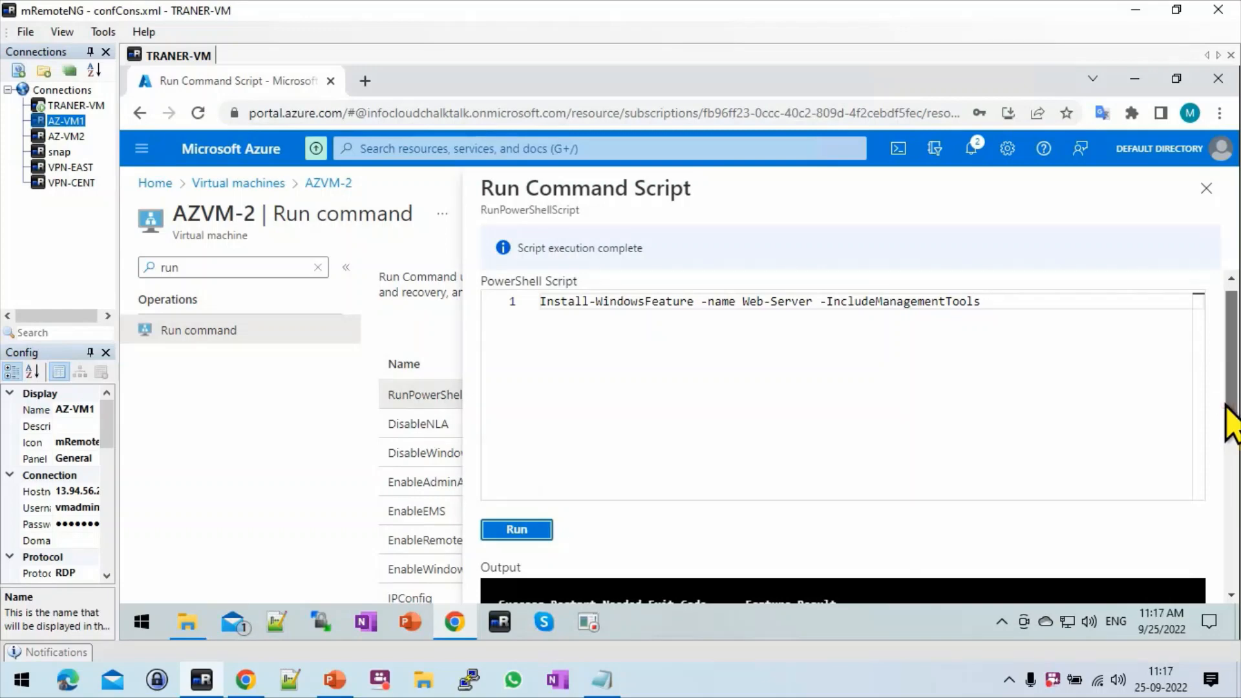
pyautogui.moveTo(1224, 408)
pyautogui.mouseDown()
pyautogui.moveTo(1228, 434)
pyautogui.moveTo(1227, 415)
pyautogui.mouseUp()
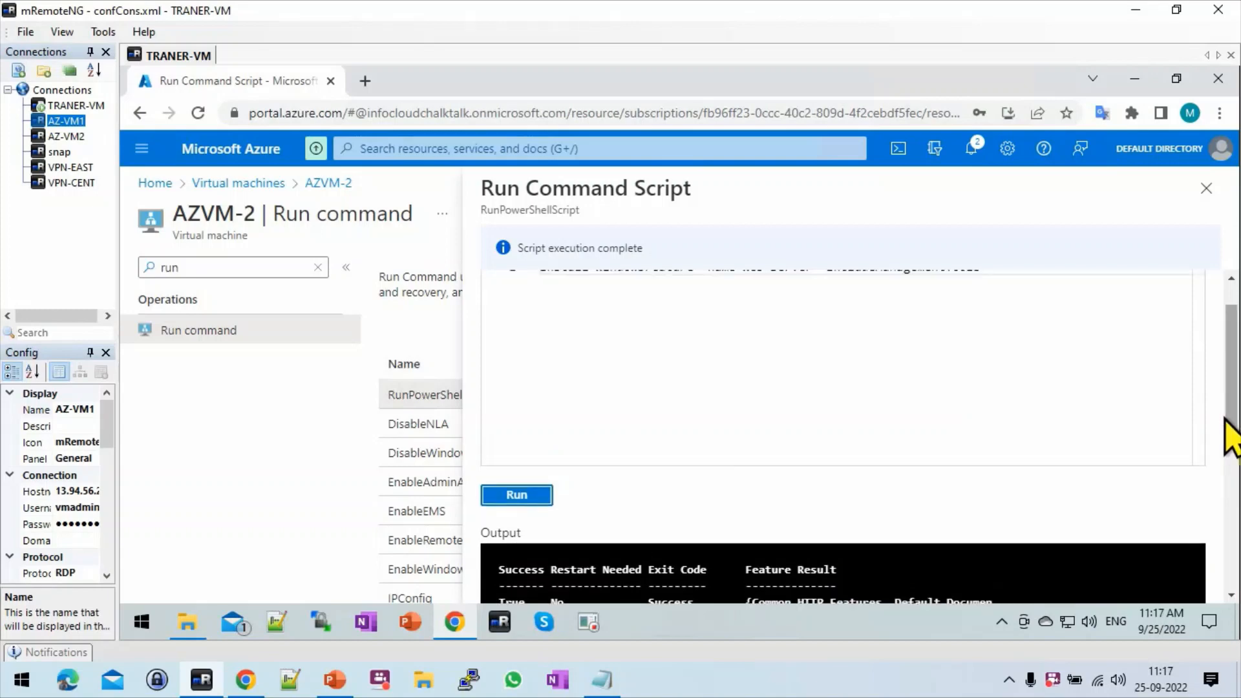
# Copy AZVM-1's public IP from the virtual machines list, set the AZ-VM1 connection's hostname to 51.124.190.58 and connect
pyautogui.click(255, 184)
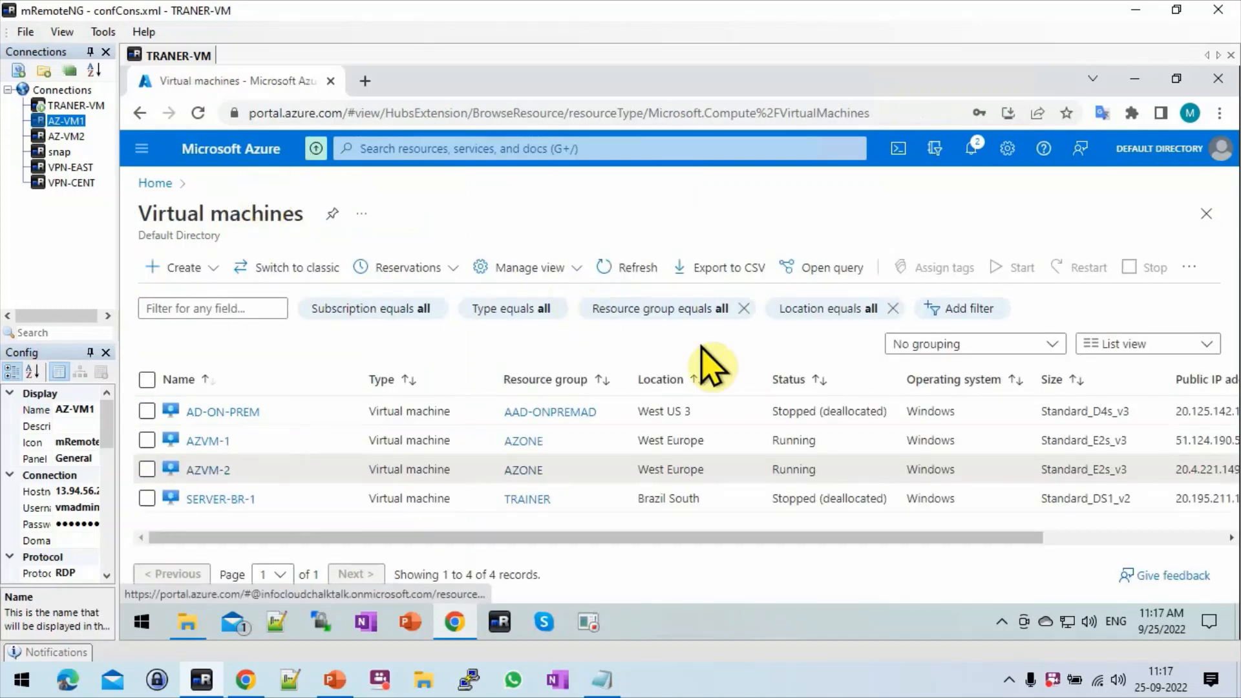
pyautogui.doubleClick(1214, 440)
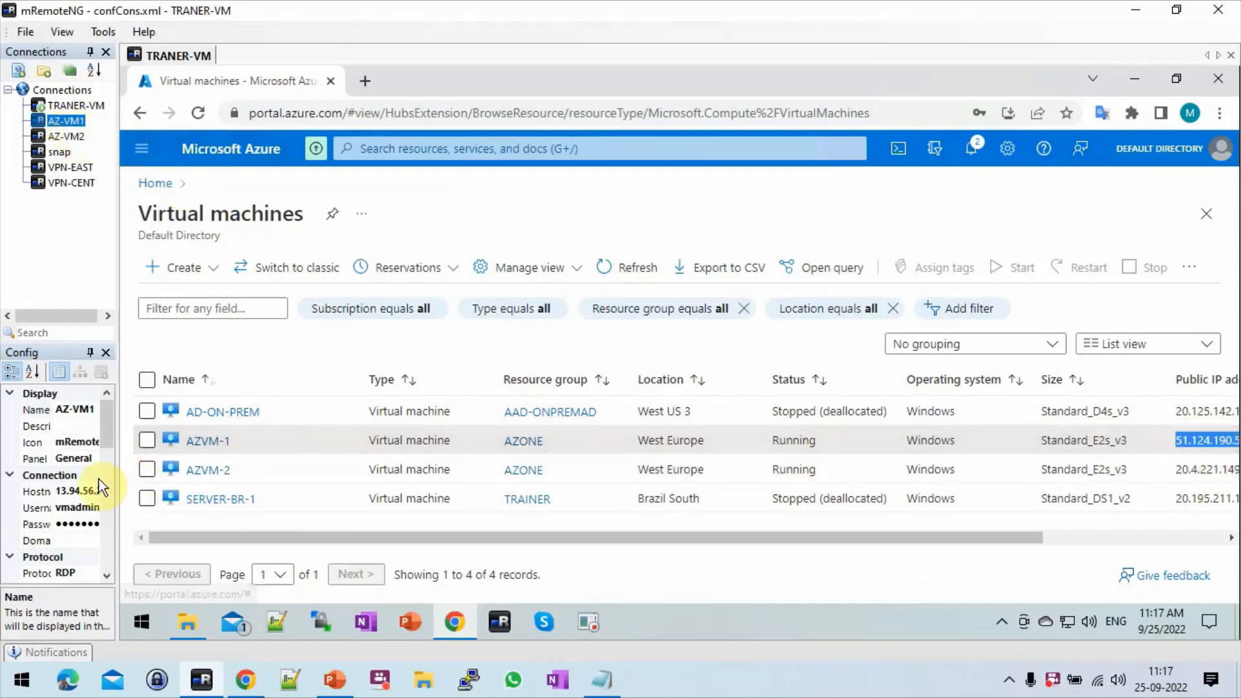
pyautogui.doubleClick(76, 493)
pyautogui.write('51.124.190.58')
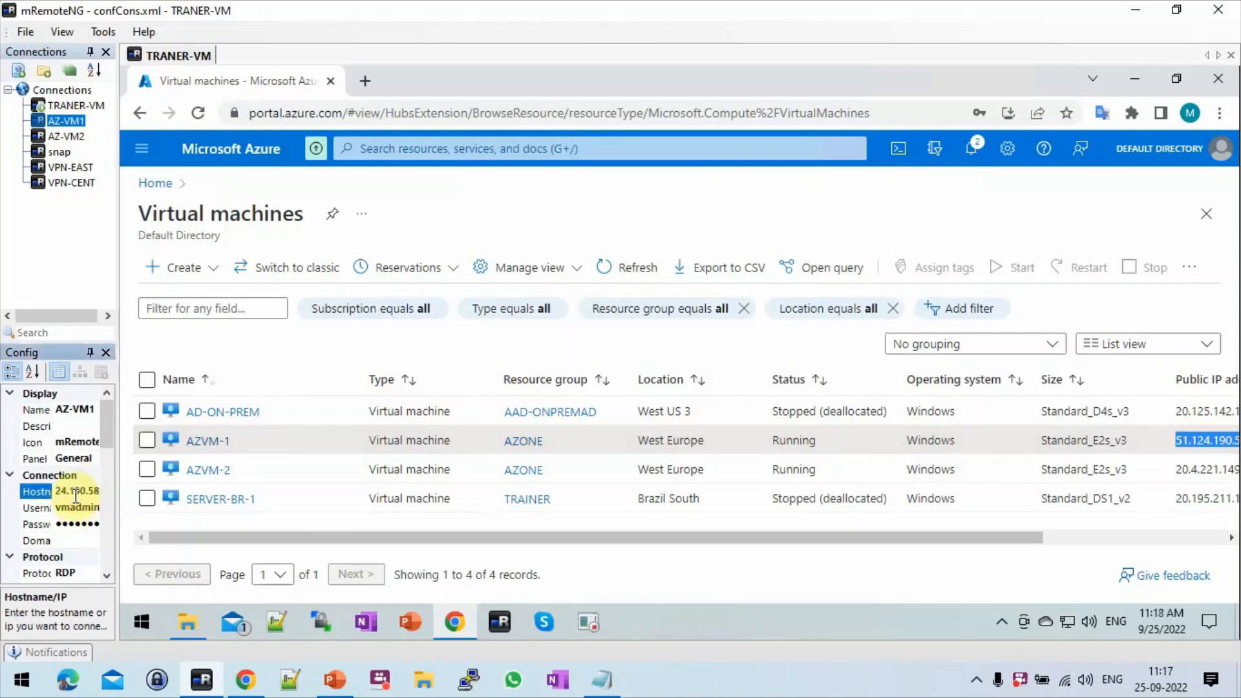
pyautogui.doubleClick(76, 122)
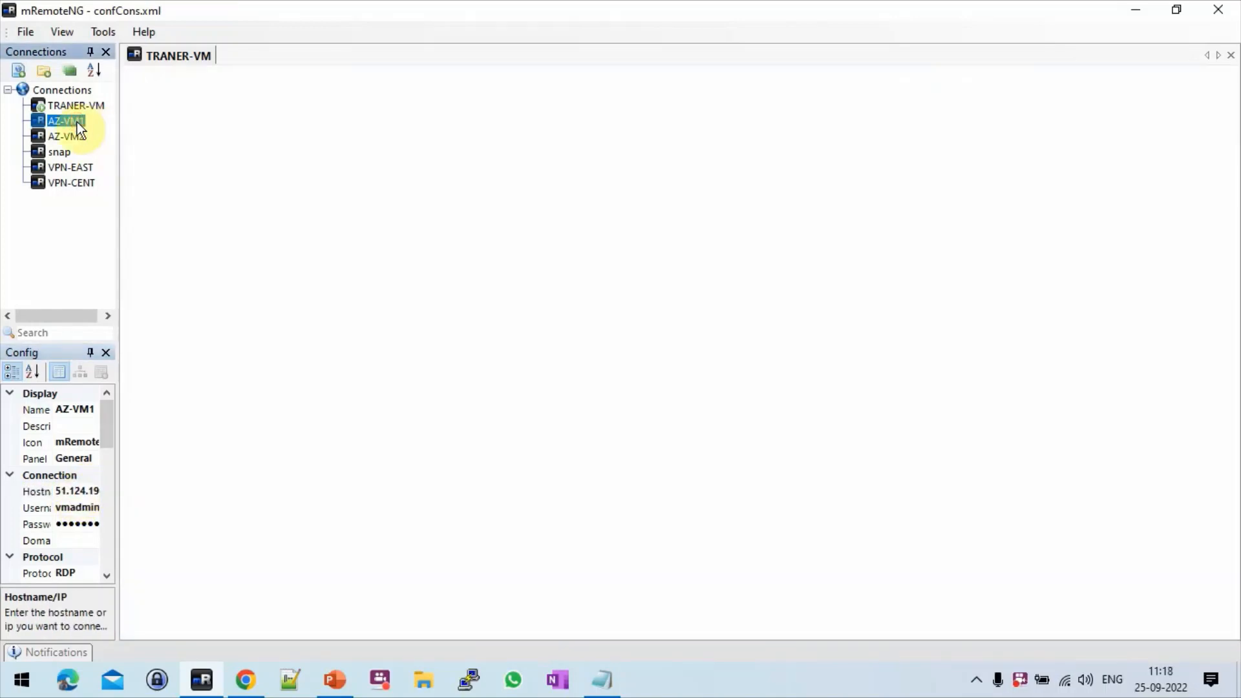
# Go back to the TRANER-VM session and copy AZVM-2's public IP address from the virtual machines list
pyautogui.click(175, 59)
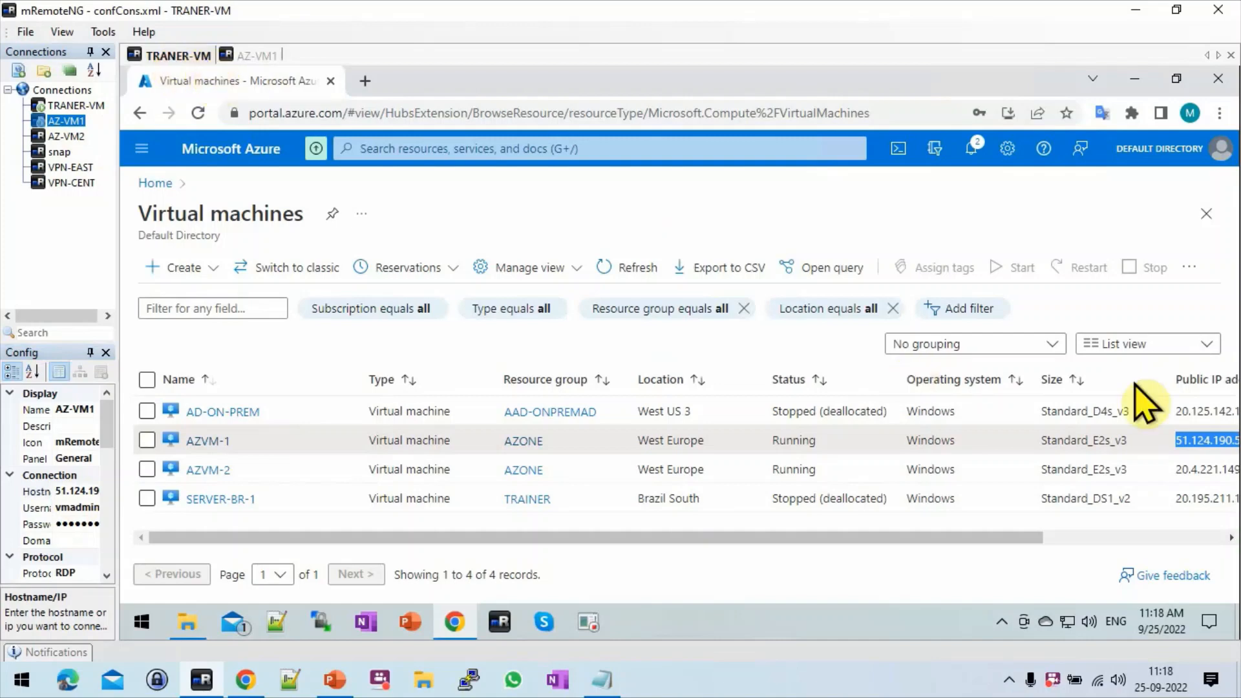
pyautogui.doubleClick(1197, 468)
pyautogui.hotkey('ctrl', 'c')
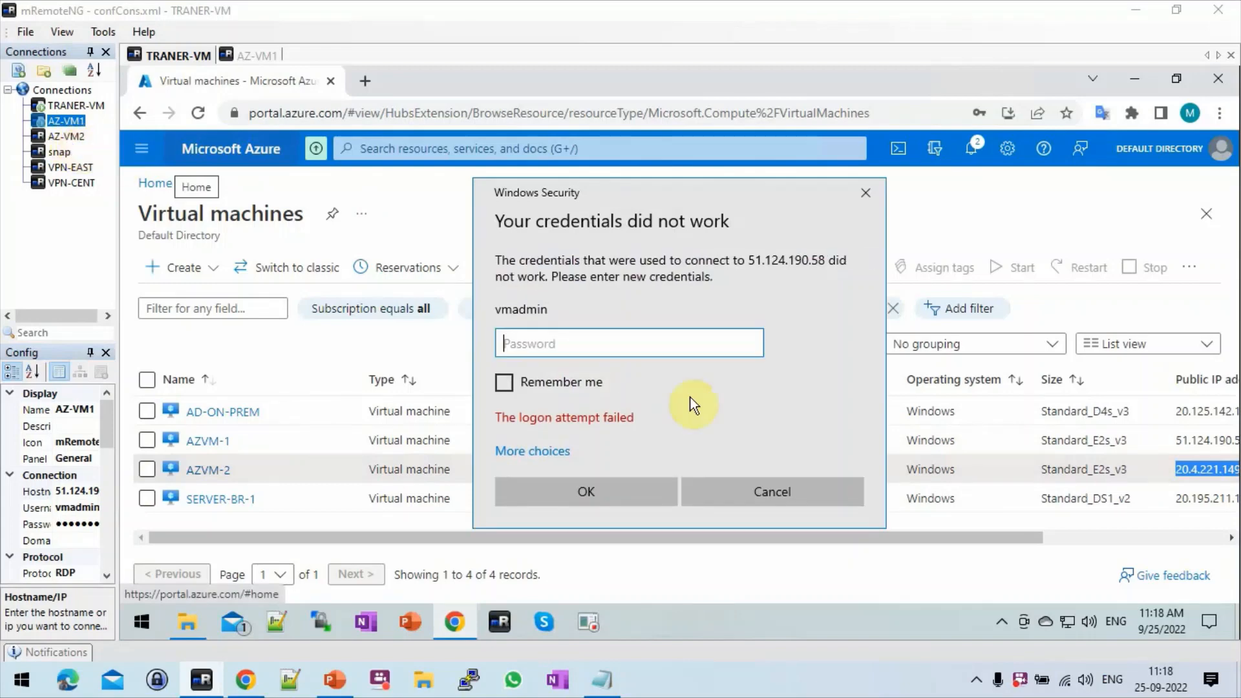
# Enter the vmadmin account password for the connection to 51.124.190.58 and submit the credentials
pyautogui.click(617, 344)
pyautogui.write('•••••••••')
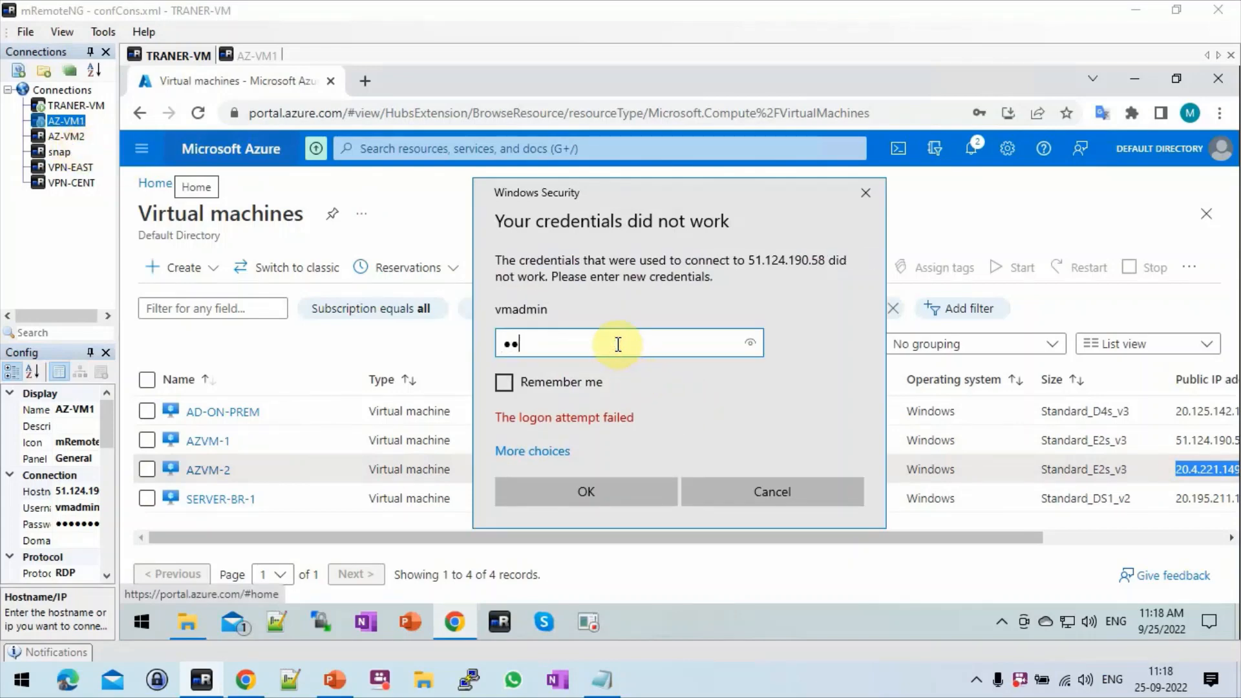
pyautogui.write('•••••')
pyautogui.press('Return')
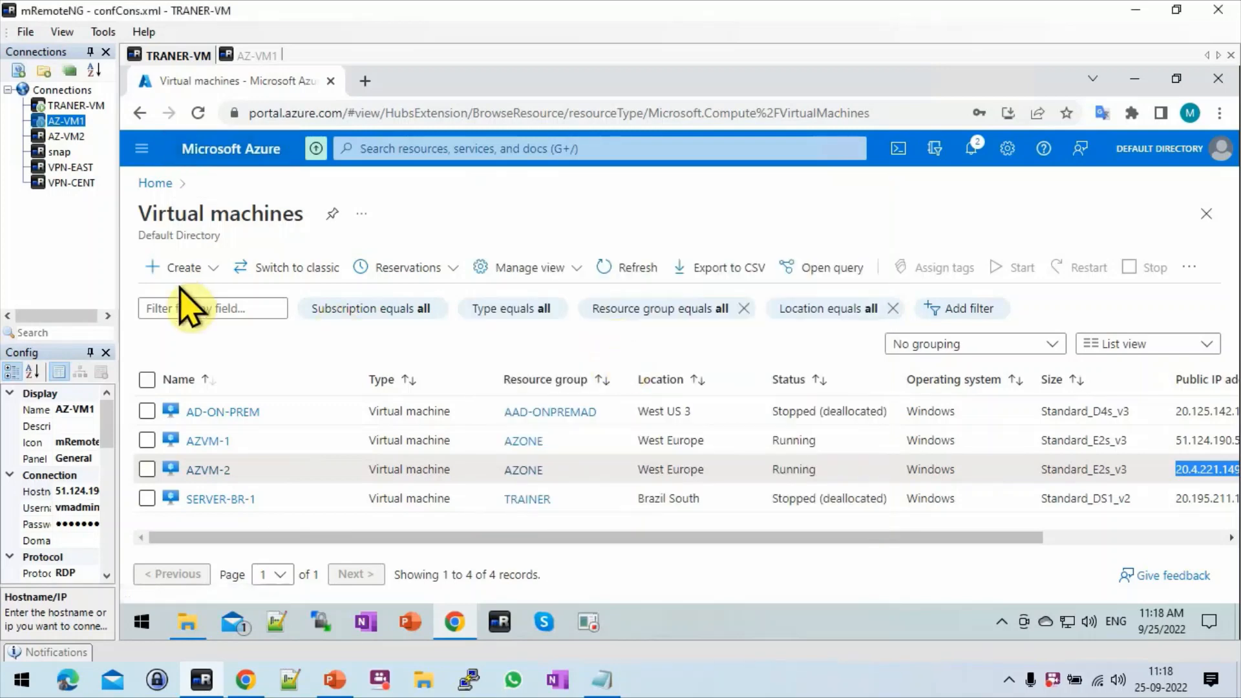
# Replace the AZ-VM1 connection's hostname with AZVM-2's copied public IP and enter the connection's account password
pyautogui.click(82, 490)
pyautogui.doubleClick(83, 490)
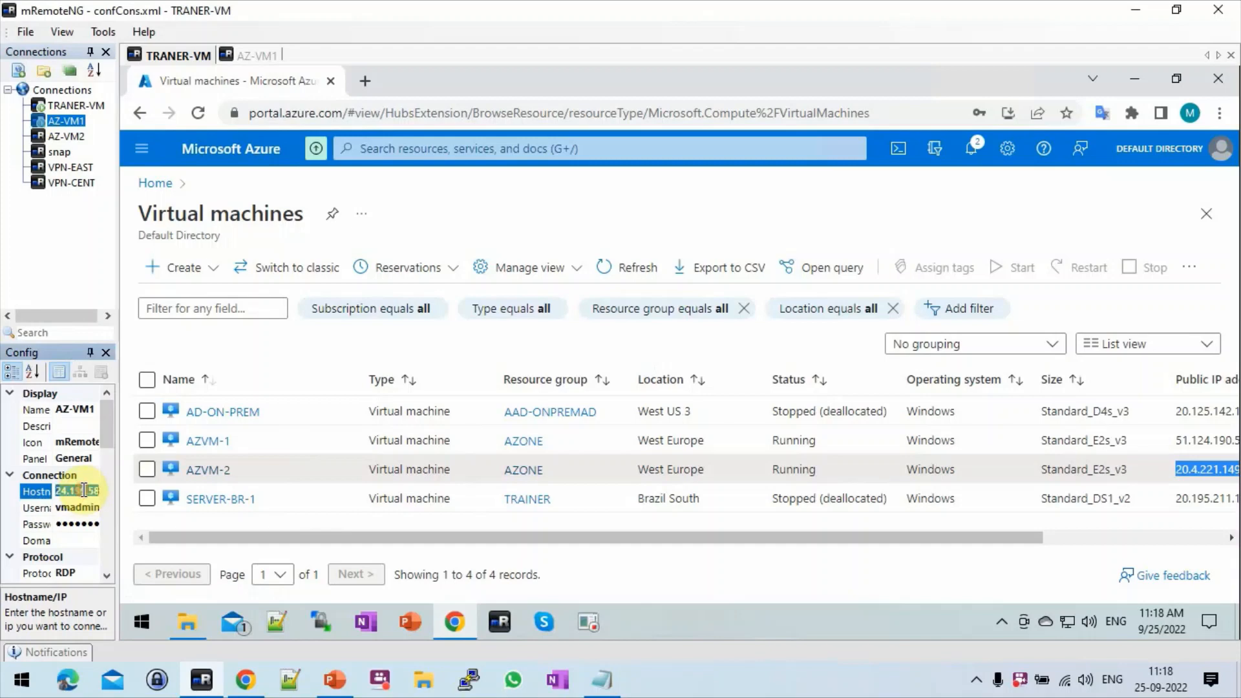
pyautogui.hotkey('ctrl', 'v')
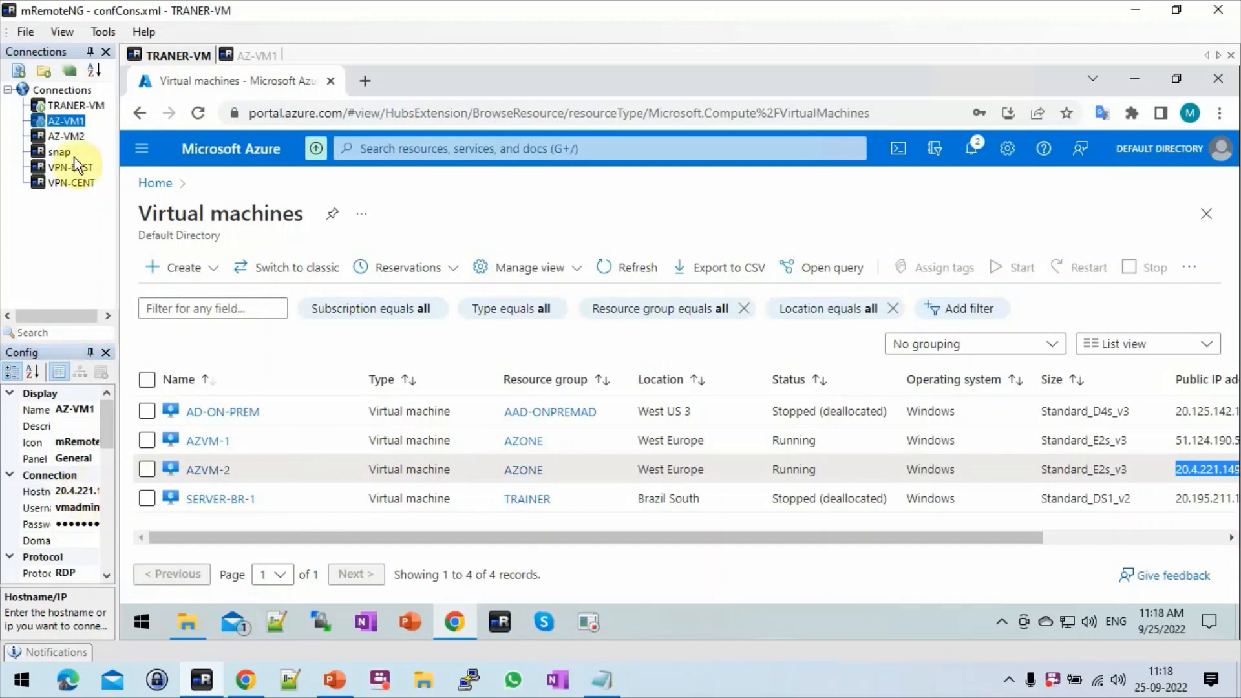
pyautogui.click(74, 523)
pyautogui.write('•••••••')
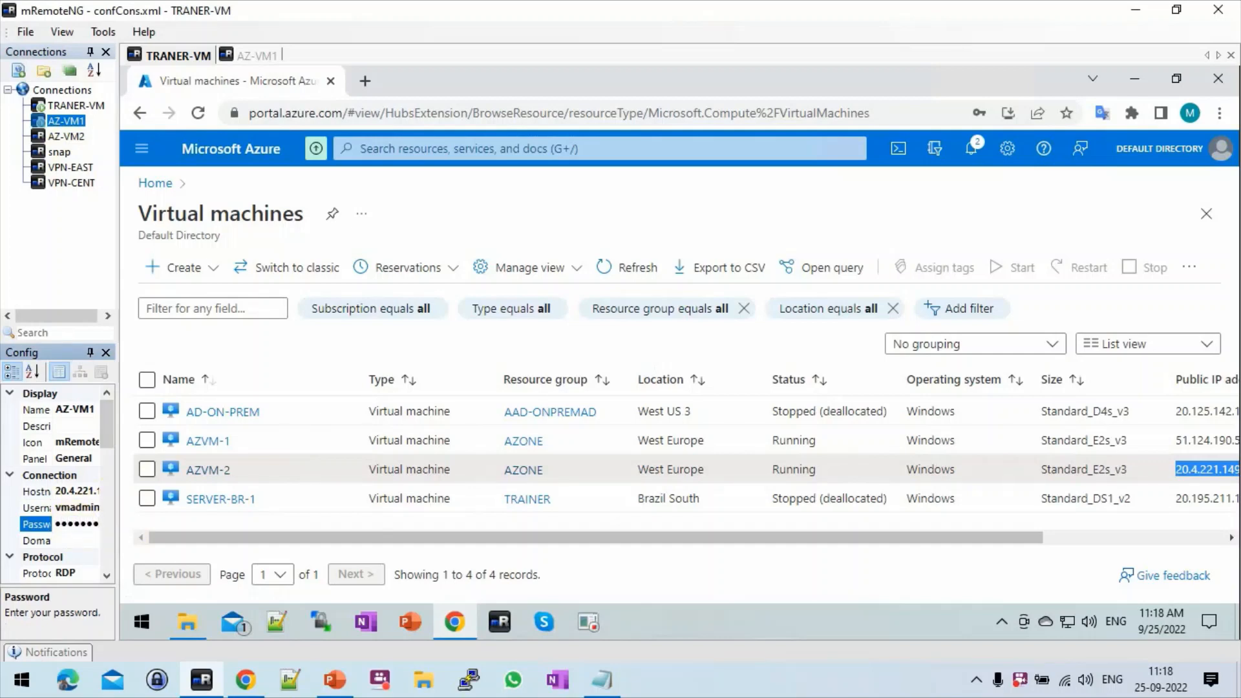
# Start the AZ-VM2 remote session and reorder the open sessions so that AZ-VM1 comes before AZ-VM2
pyautogui.doubleClick(71, 137)
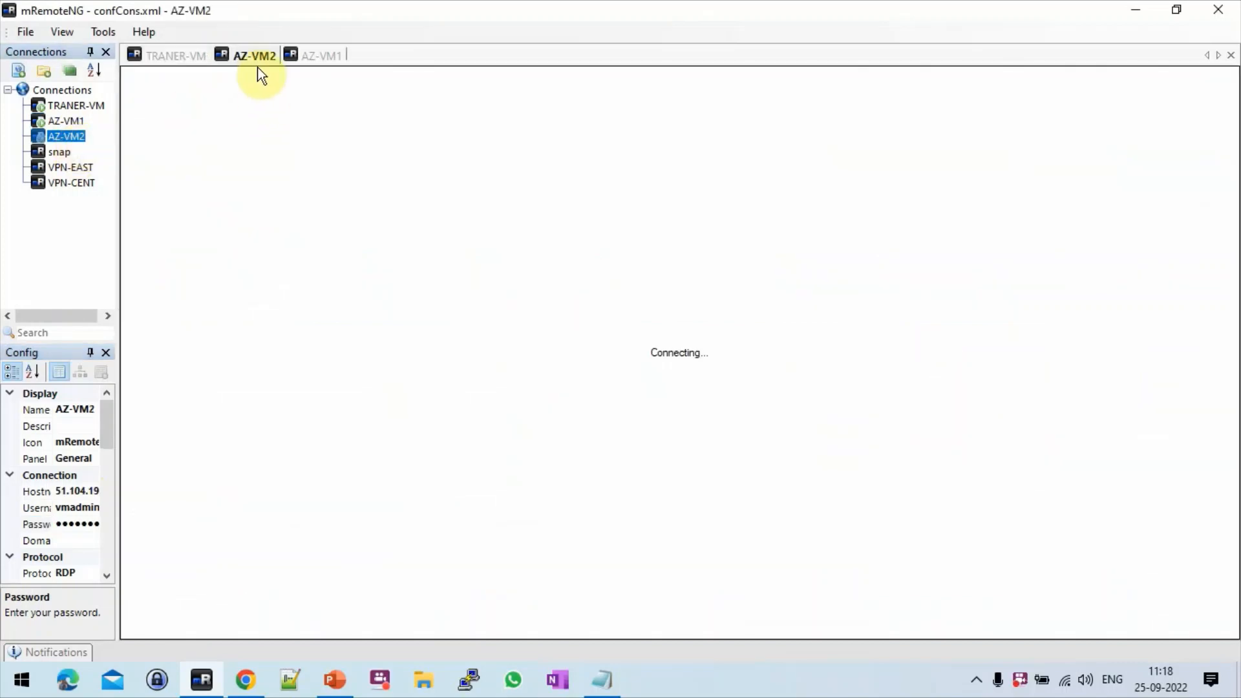
pyautogui.click(316, 57)
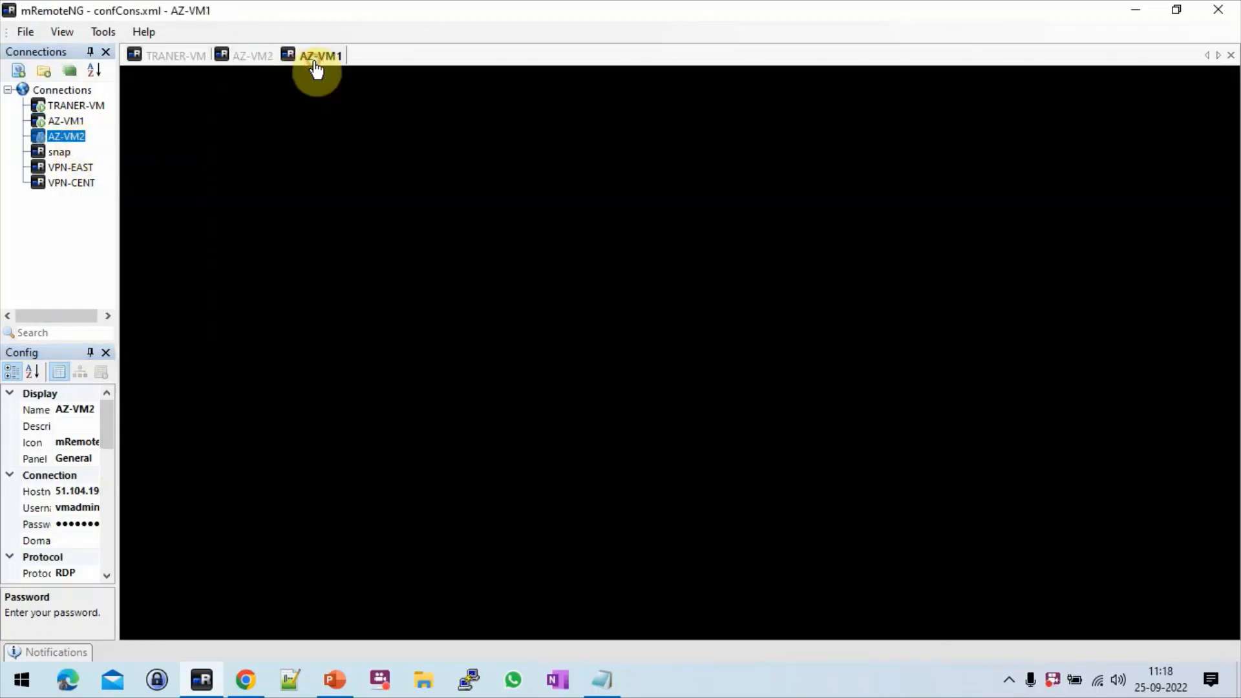
pyautogui.moveTo(316, 68); pyautogui.dragTo(252, 61)
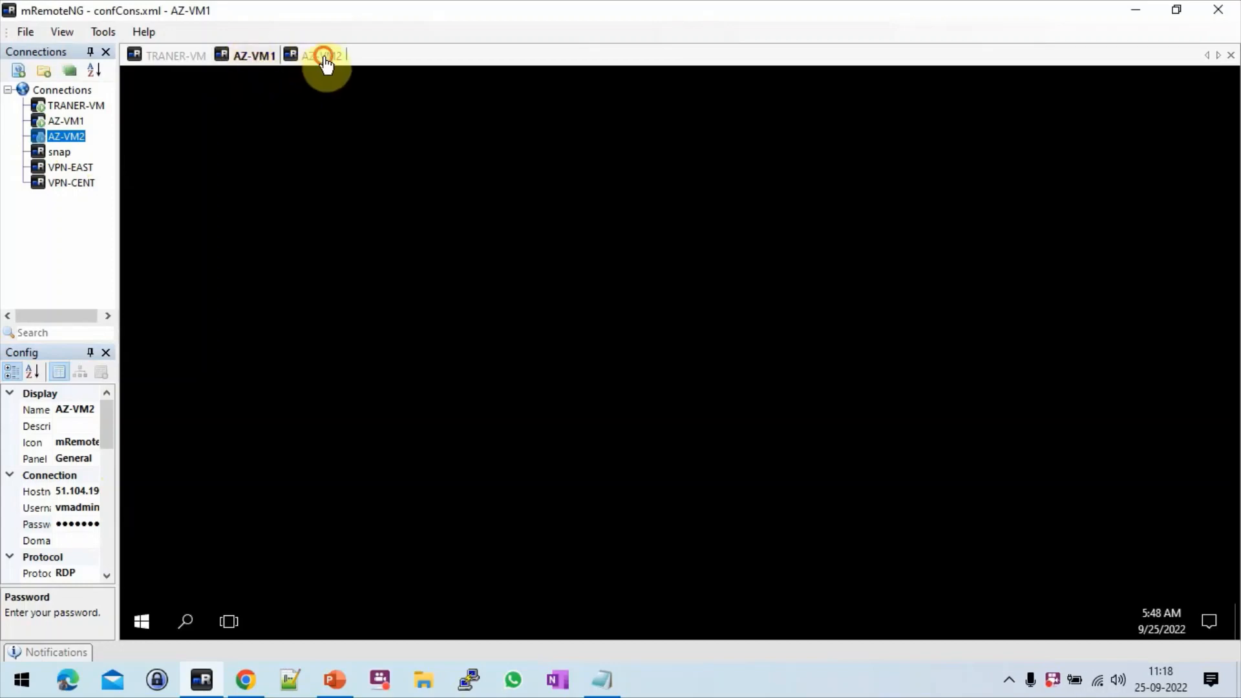
# Return to the AZ-VM1 session and duplicate the AZ-VM1 connection
pyautogui.click(323, 56)
pyautogui.click(260, 61)
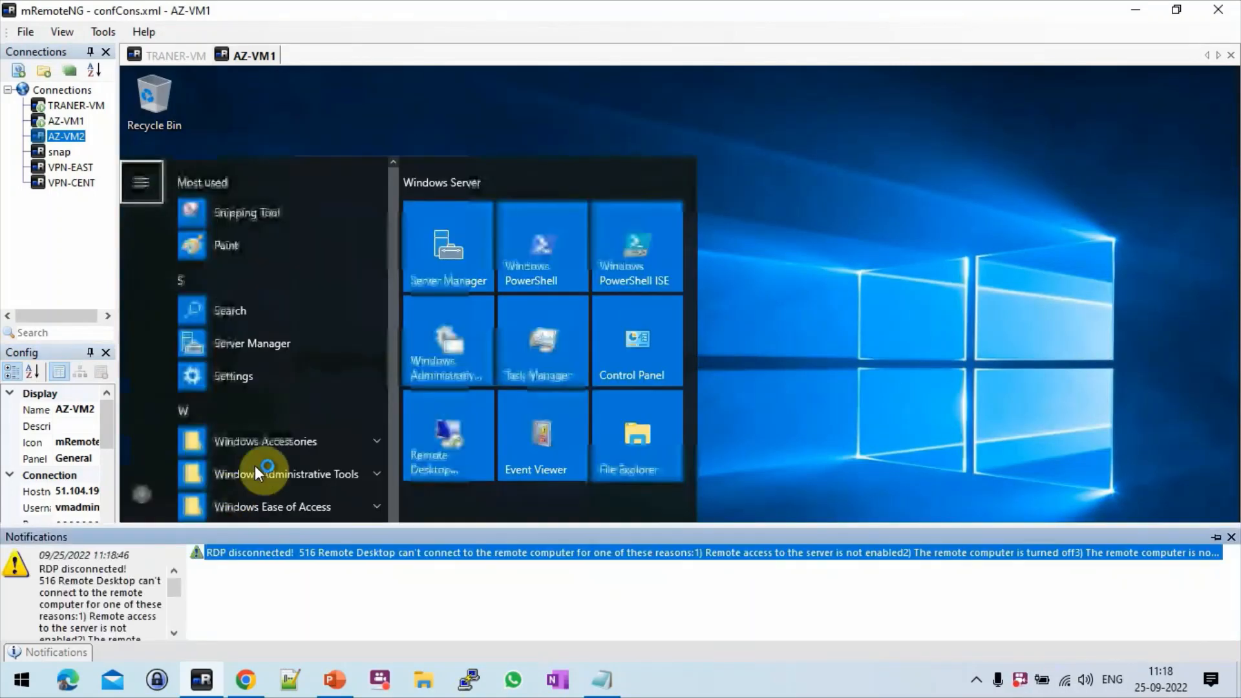
pyautogui.click(82, 122)
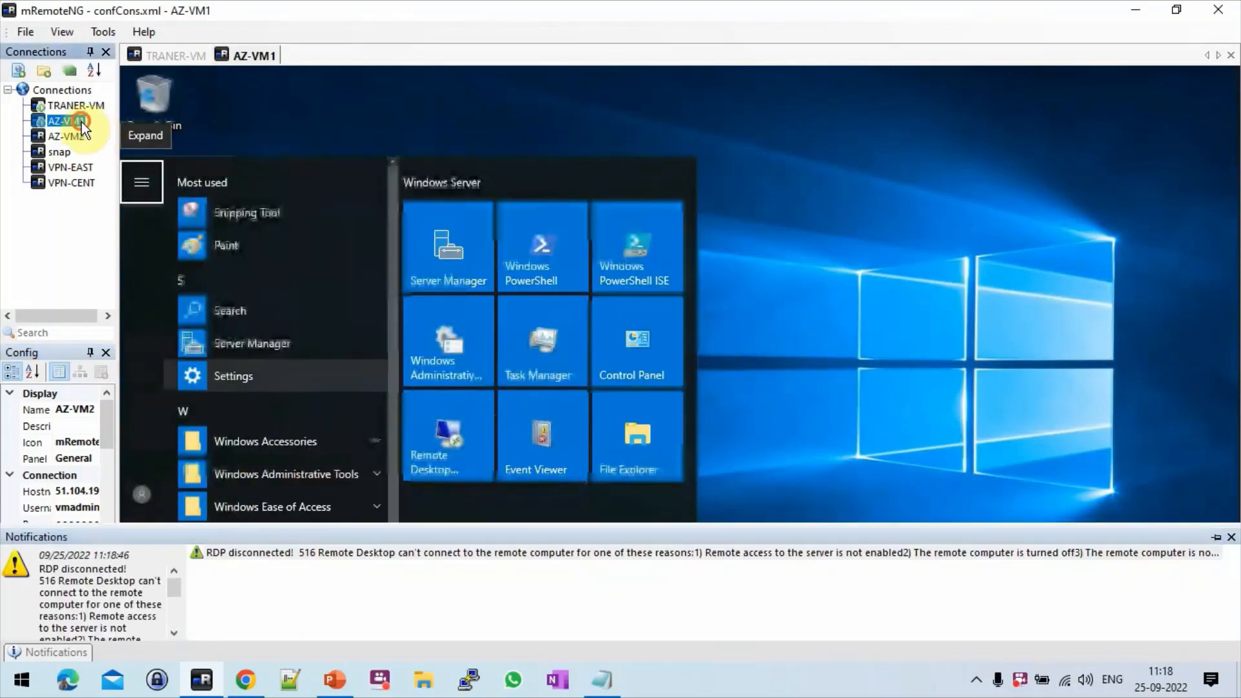
pyautogui.rightClick(81, 122)
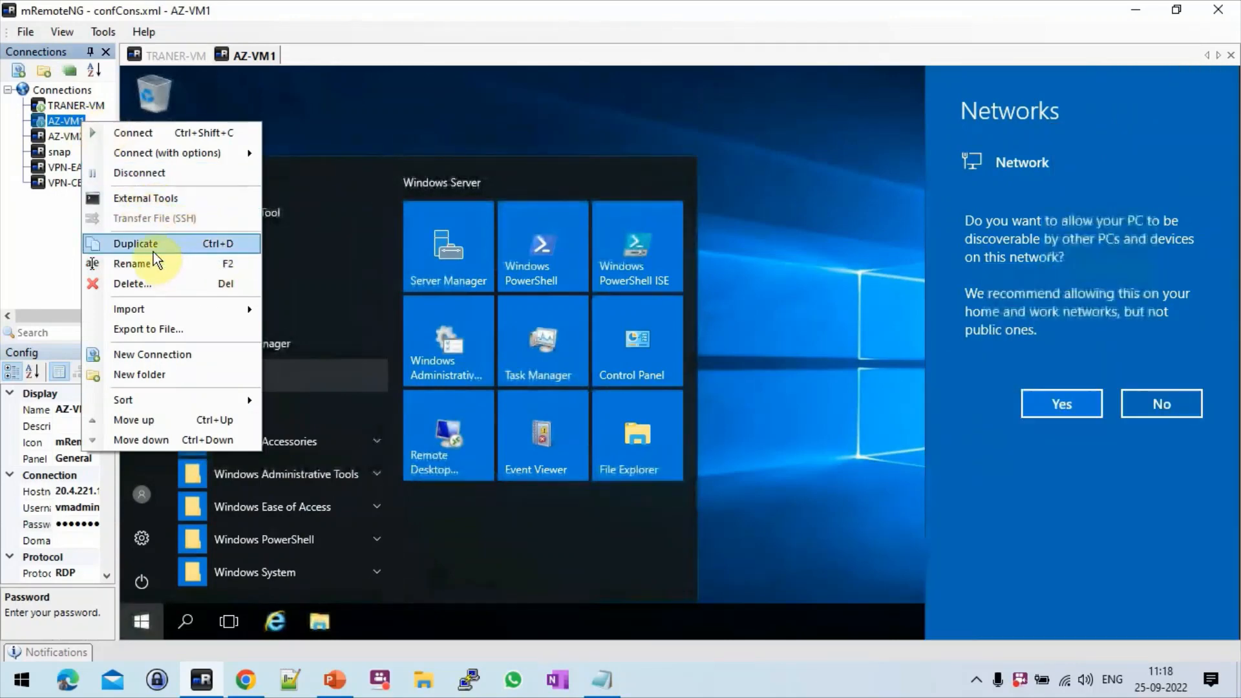
pyautogui.click(149, 244)
# Rename the duplicated connection to AZ-VM2
pyautogui.click(83, 142)
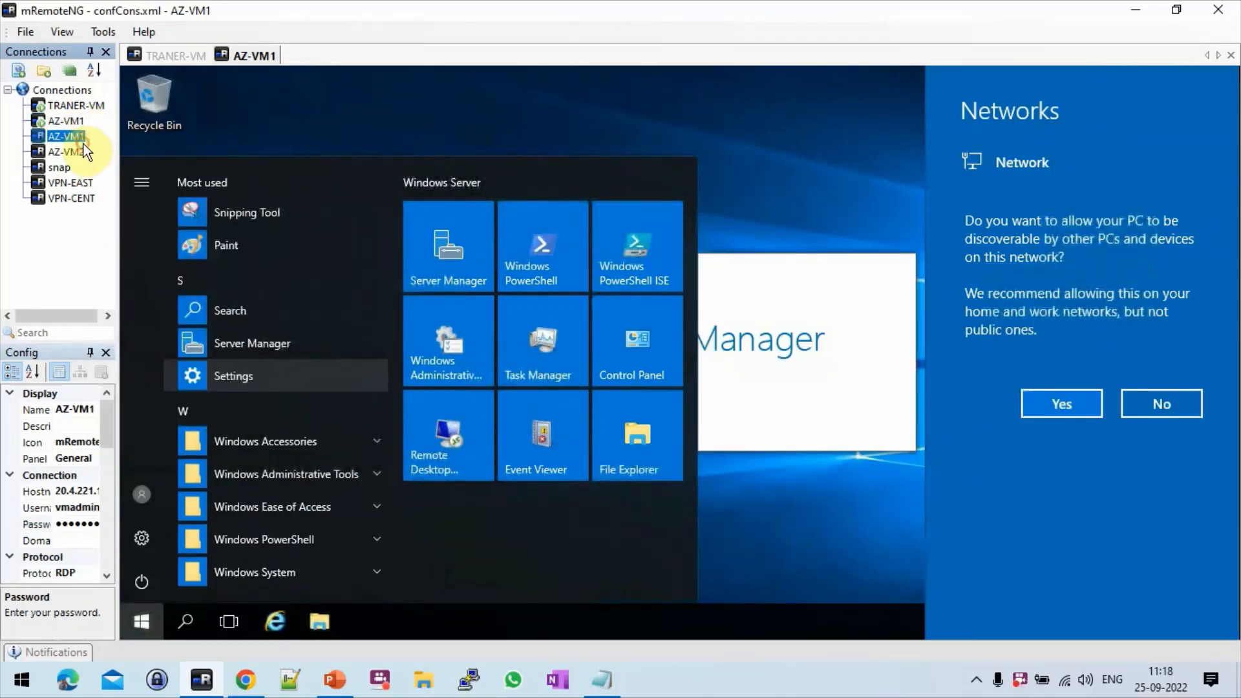
pyautogui.write('2')
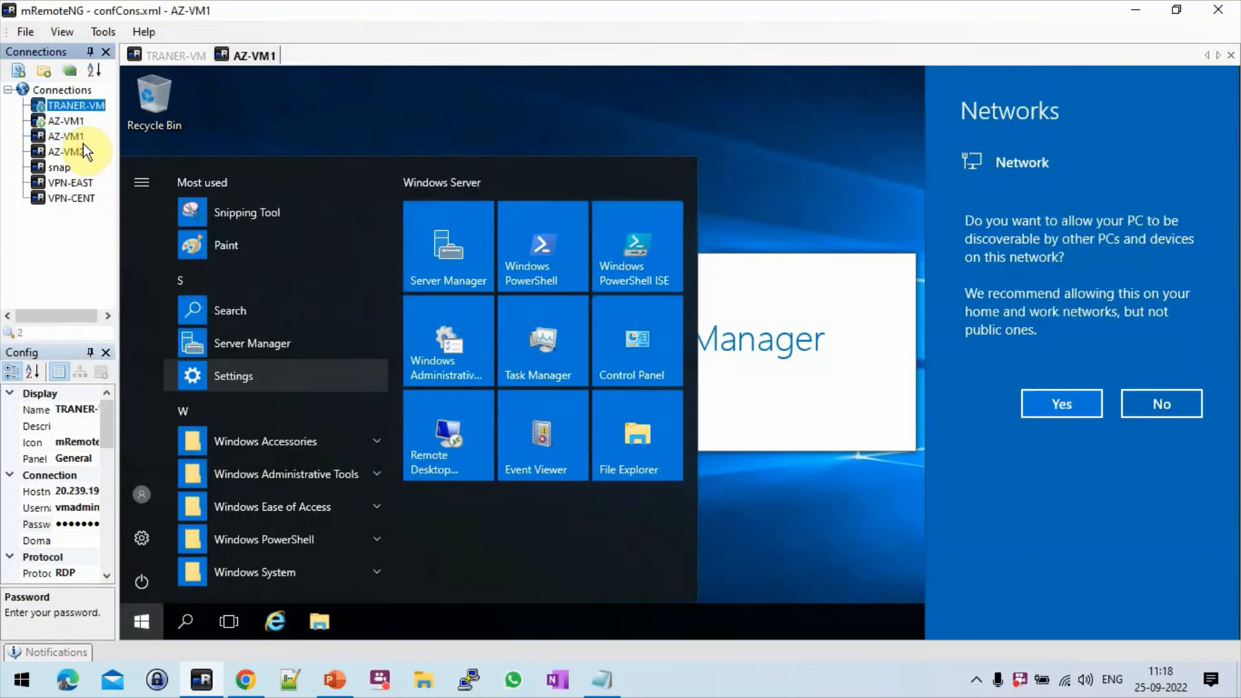
pyautogui.click(75, 137)
pyautogui.click(76, 137)
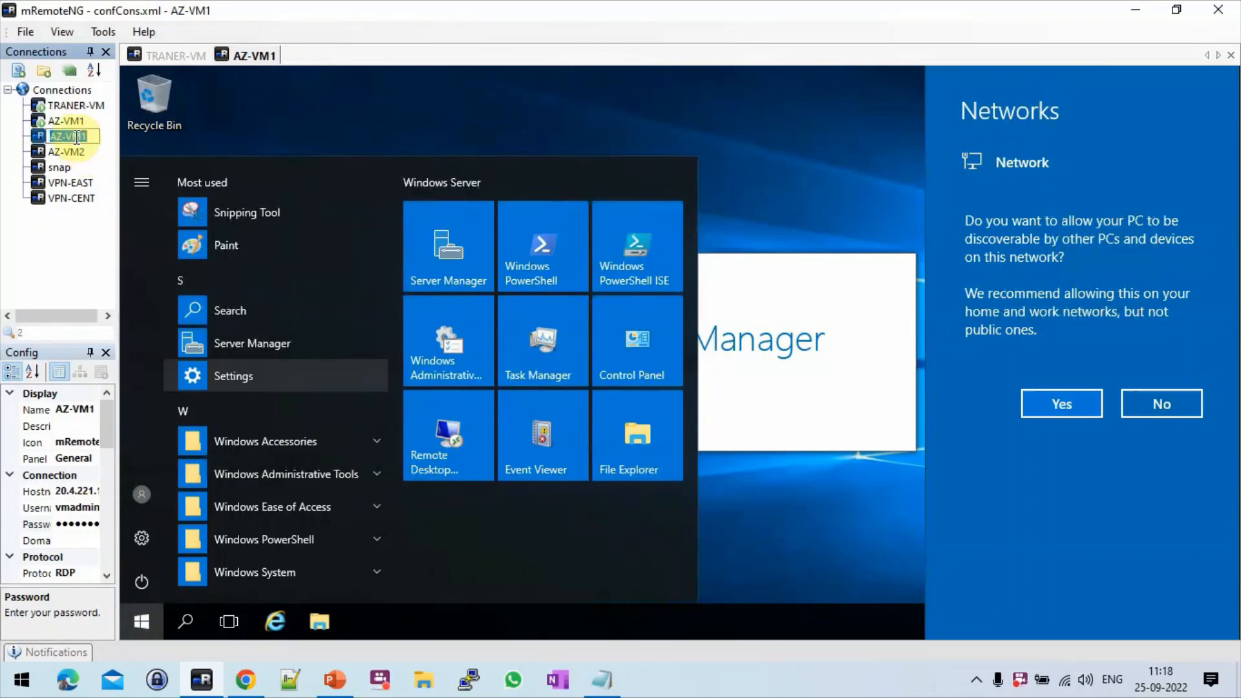
pyautogui.press('End')
pyautogui.press('BackSpace')
pyautogui.write('2')
pyautogui.press('Return')
# Select the original AZ-VM2 connection and copy AZVM-2's public IP address from the virtual machines list in the TRANER-VM session
pyautogui.click(65, 152)
pyautogui.click(182, 59)
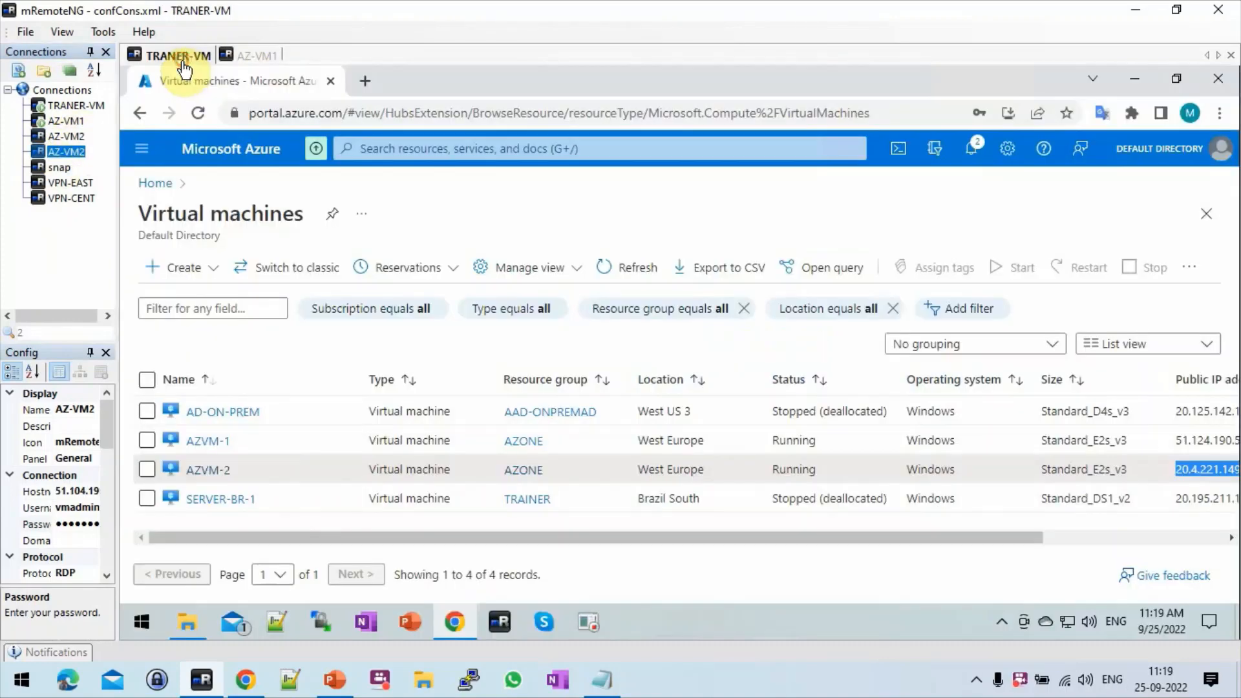
pyautogui.rightClick(1193, 462)
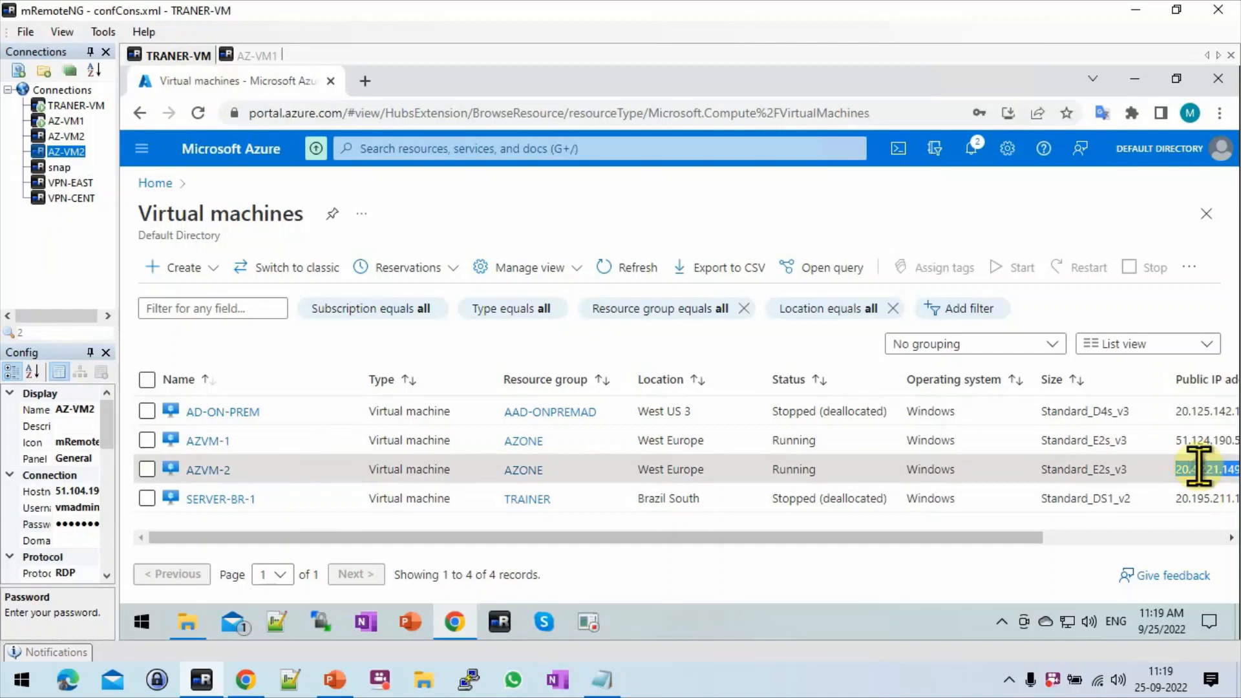
pyautogui.rightClick(1199, 464)
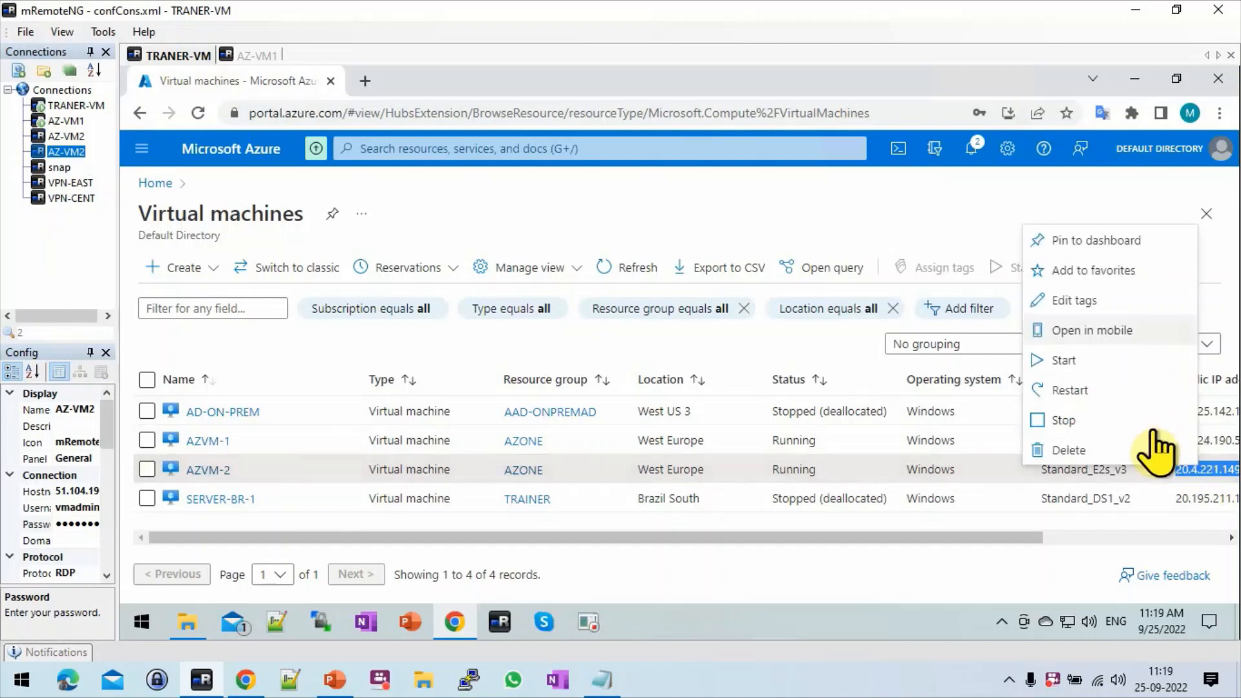
pyautogui.click(1066, 464)
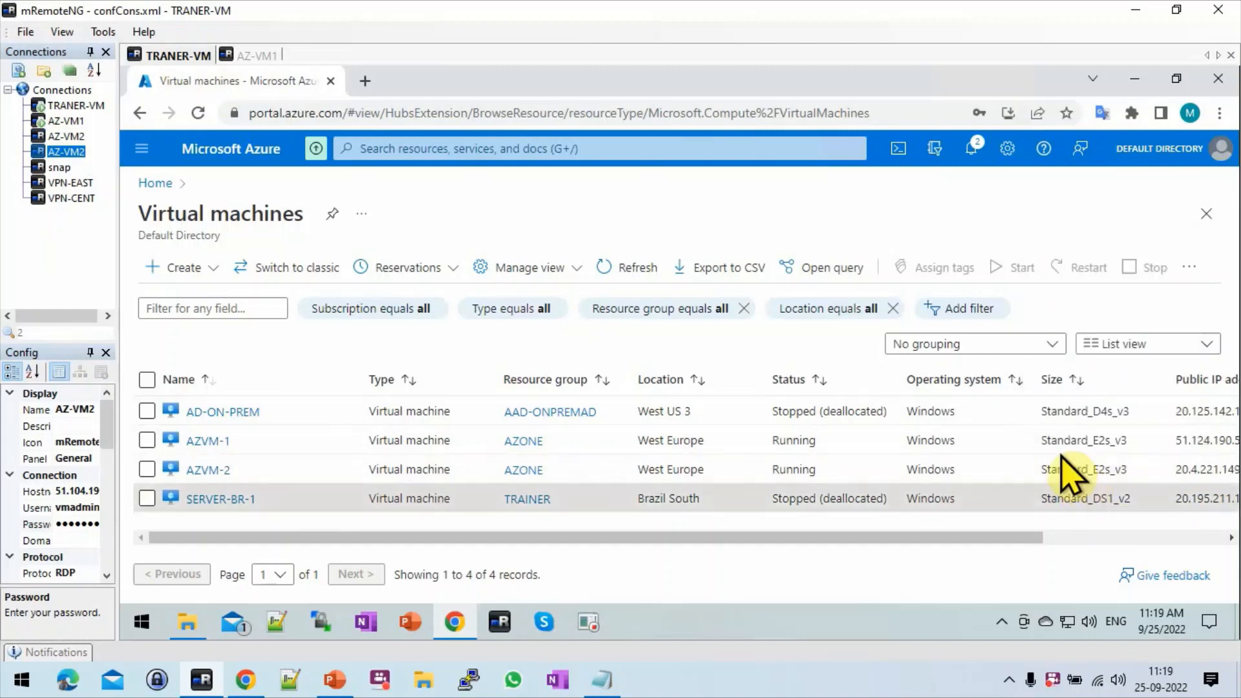
pyautogui.click(1192, 468)
pyautogui.doubleClick(1196, 466)
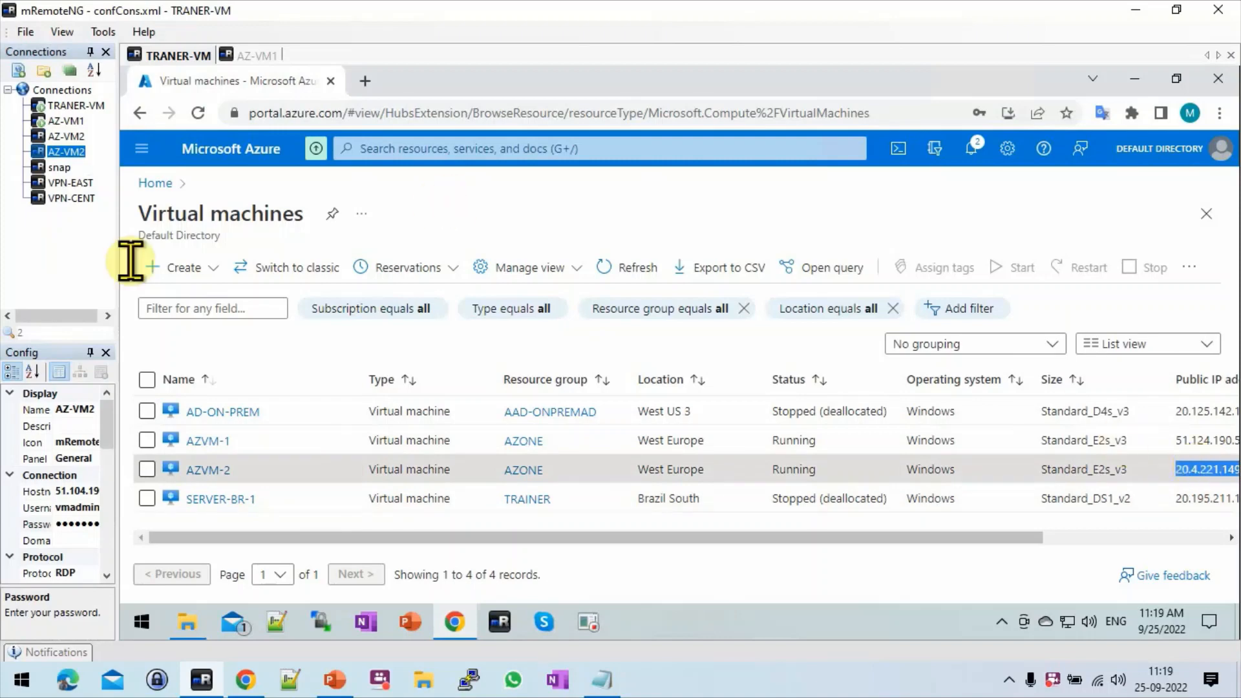
# Set the hostname of both AZ-VM2 connections to 20.4.221.149 and start the duplicated connection's remote session
pyautogui.click(87, 492)
pyautogui.hotkey('ctrl', 'v')
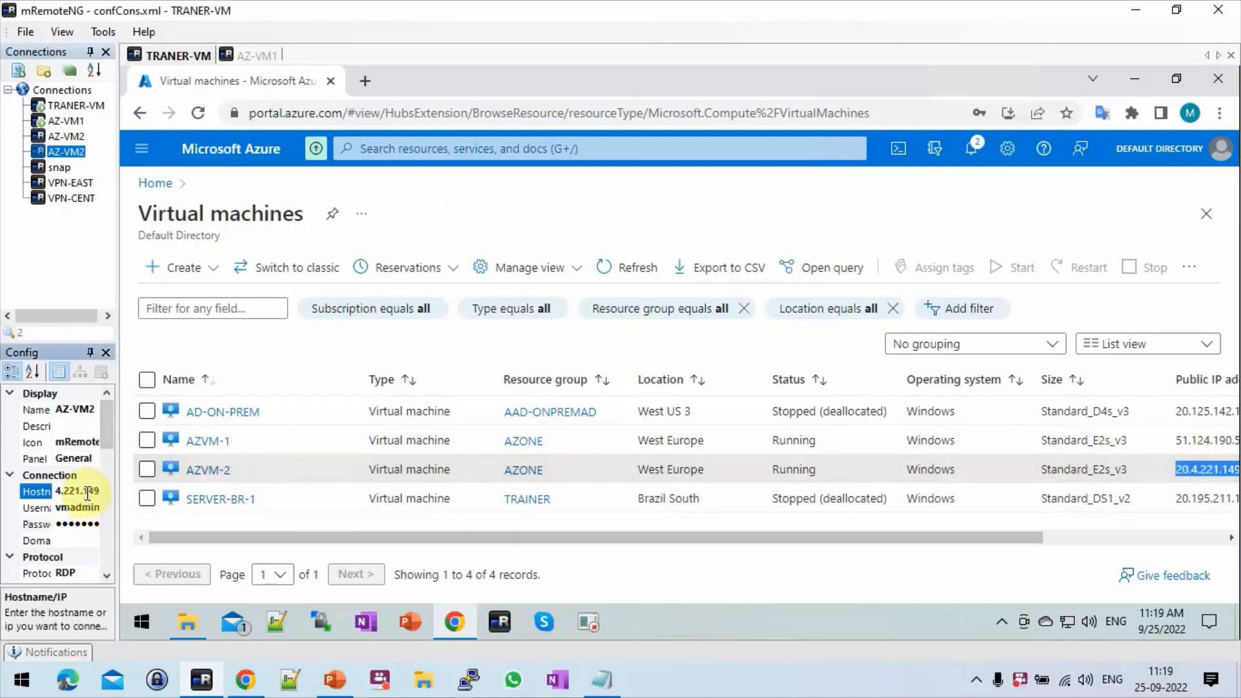
pyautogui.click(62, 153)
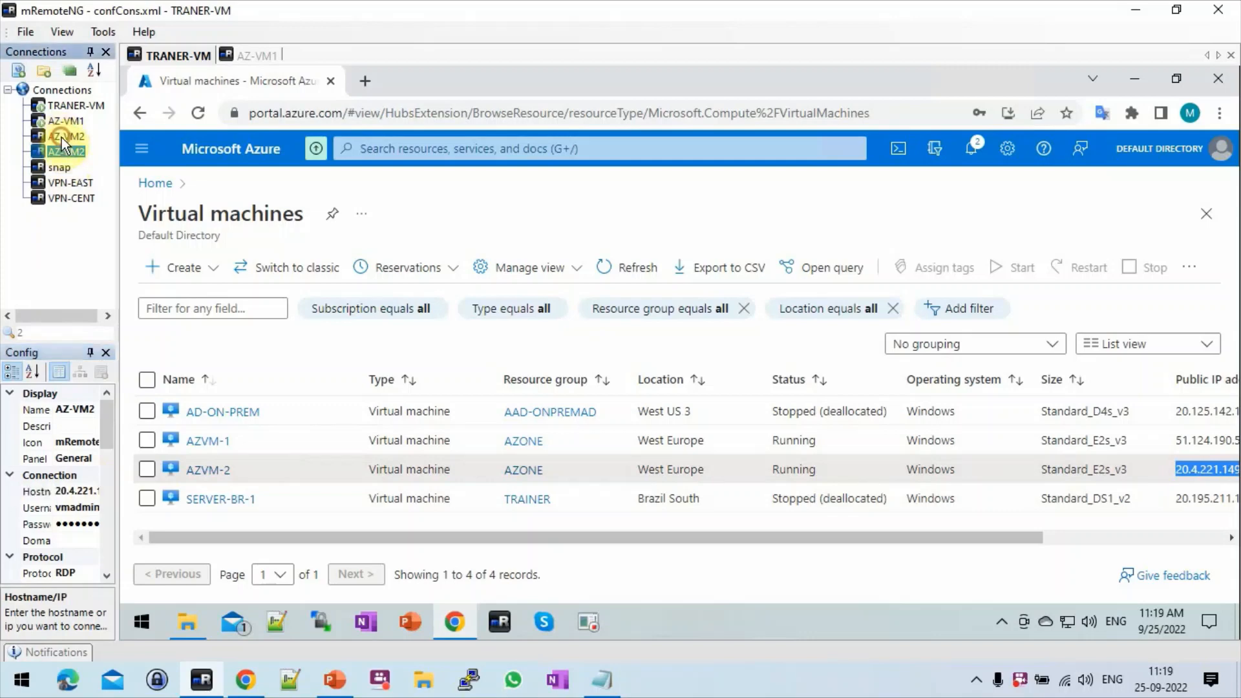
pyautogui.click(76, 495)
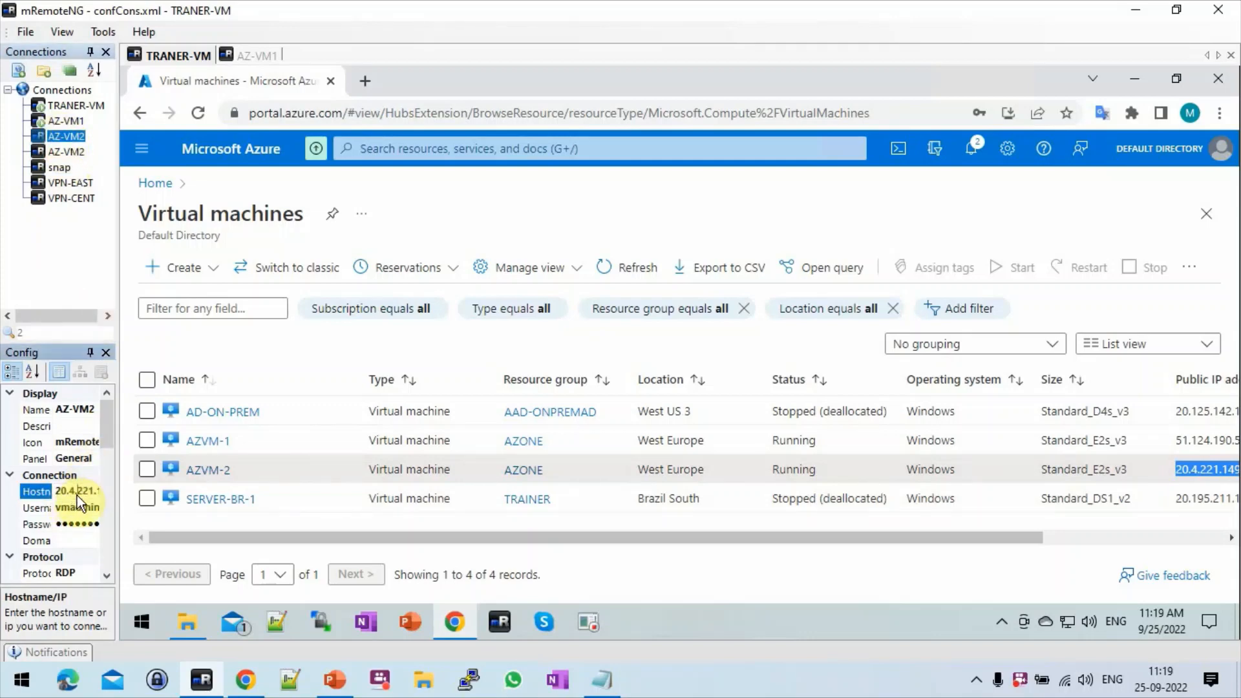
pyautogui.doubleClick(77, 495)
pyautogui.write('20.4.221.149')
pyautogui.doubleClick(61, 135)
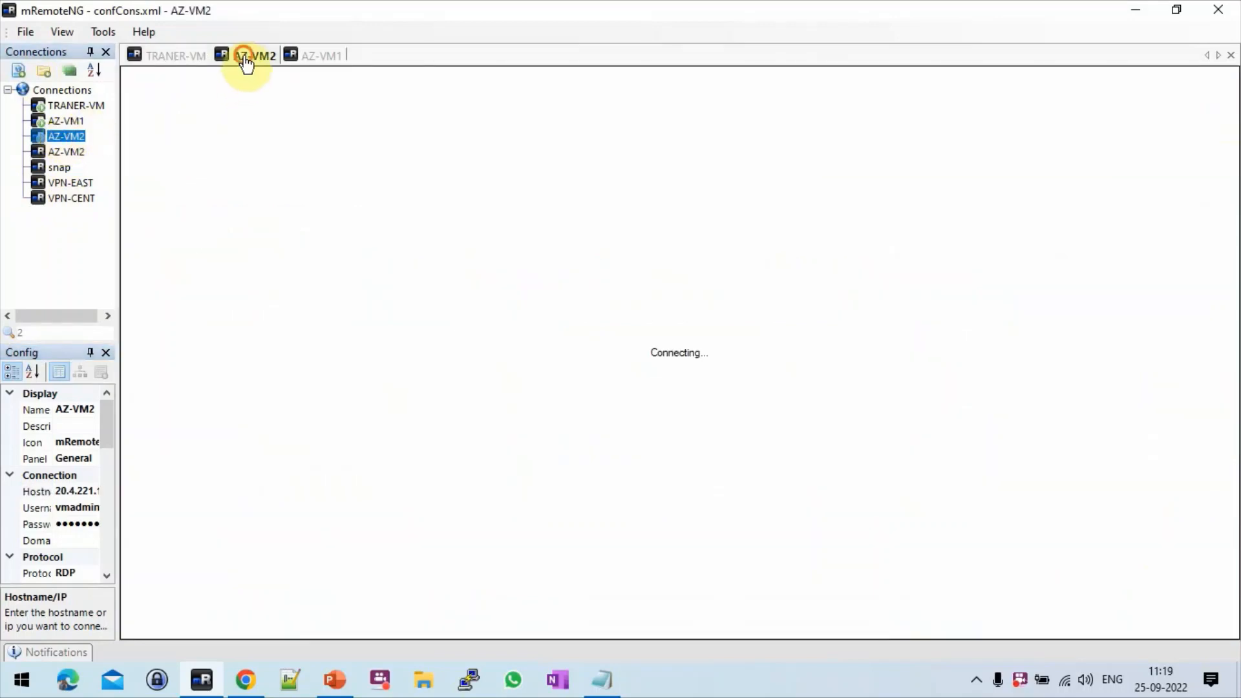
# Switch to the AZ-VM1 session and allow the PC to be discoverable on the network
pyautogui.click(322, 57)
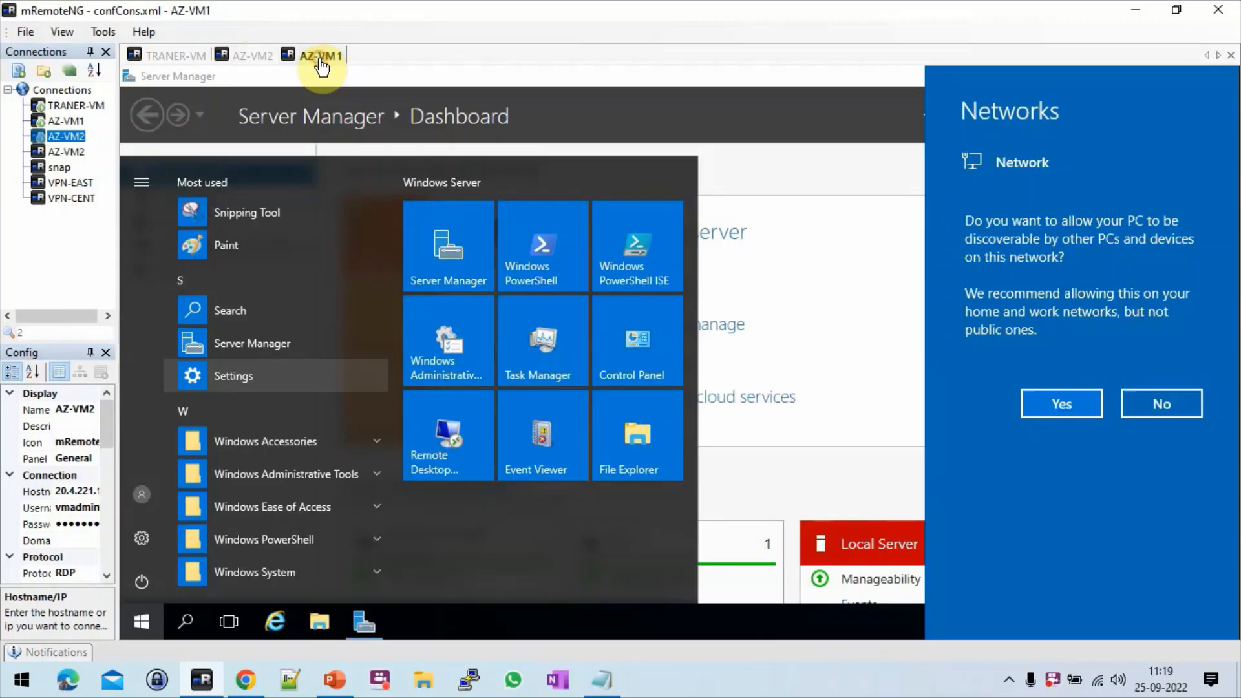
pyautogui.click(1052, 401)
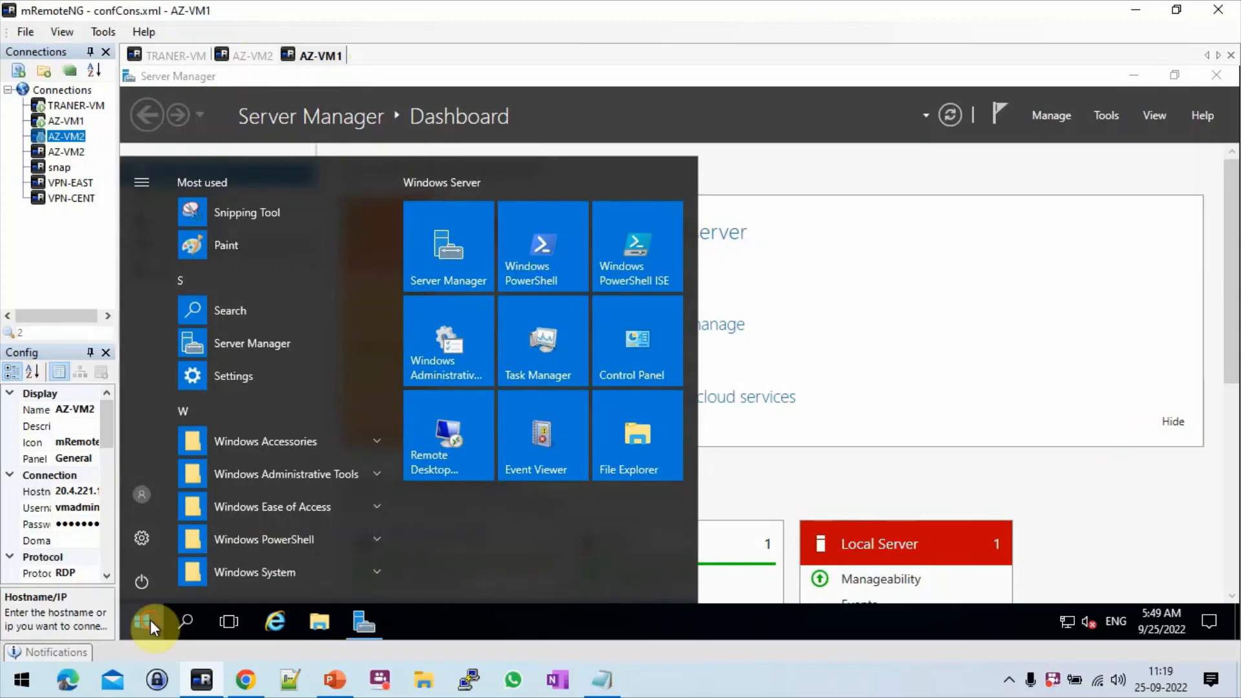
pyautogui.click(143, 621)
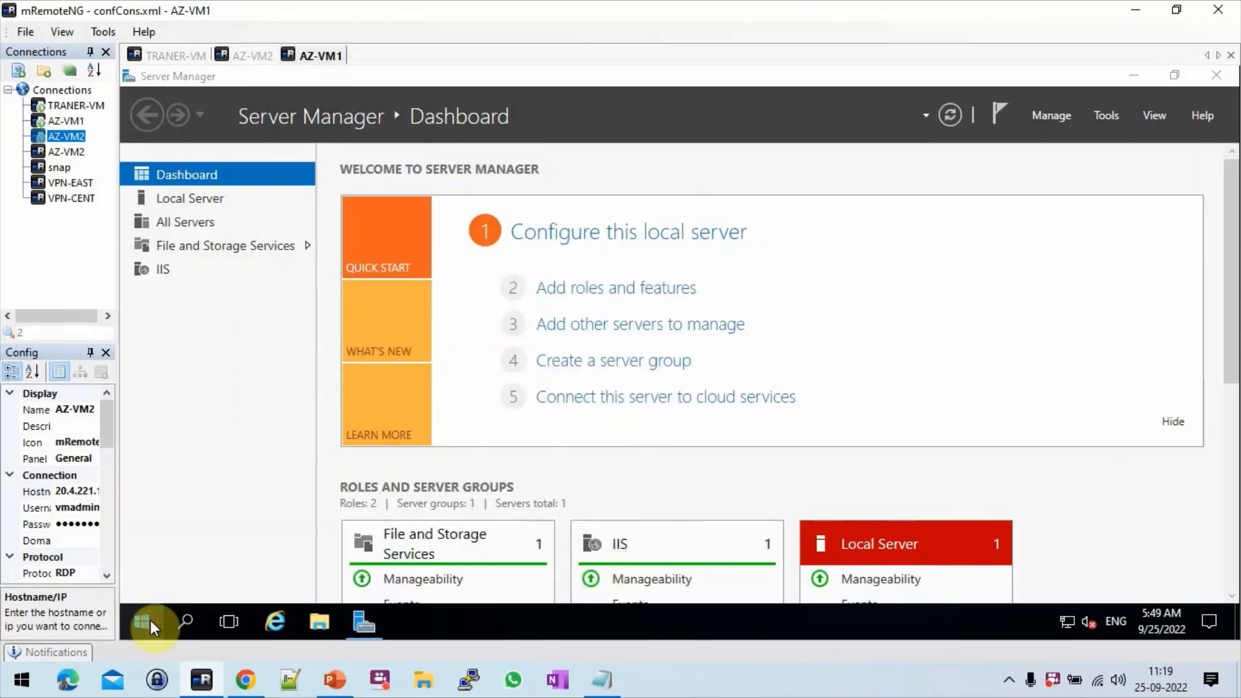
# Open Command Prompt on AZ-VM1 and run the hostname command to check which machine it is
pyautogui.click(150, 619)
pyautogui.click(150, 619)
pyautogui.click(150, 619)
pyautogui.click(150, 619)
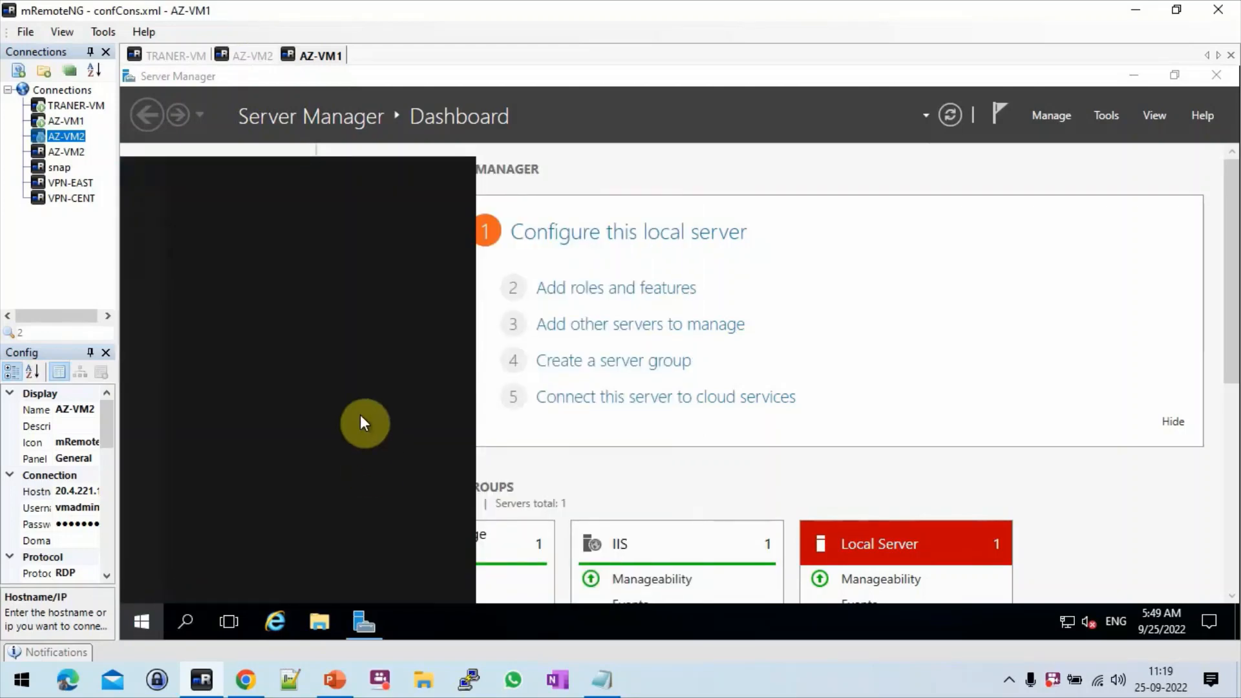
pyautogui.write('c')
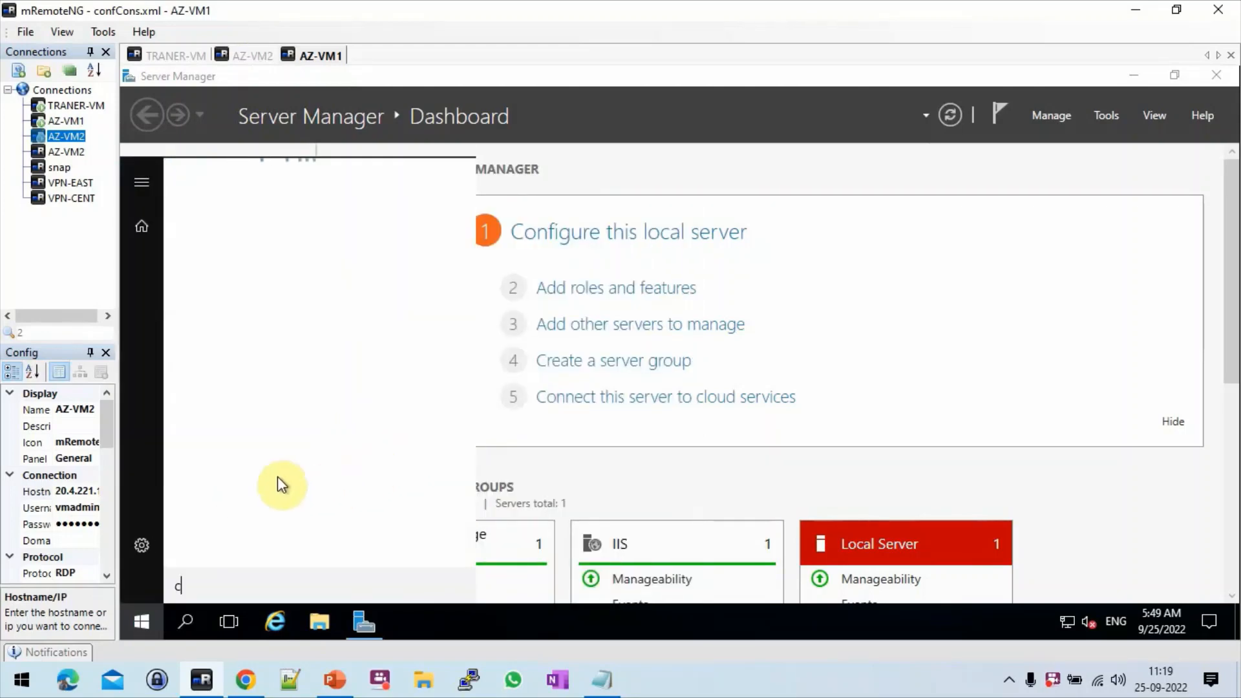
pyautogui.write('md')
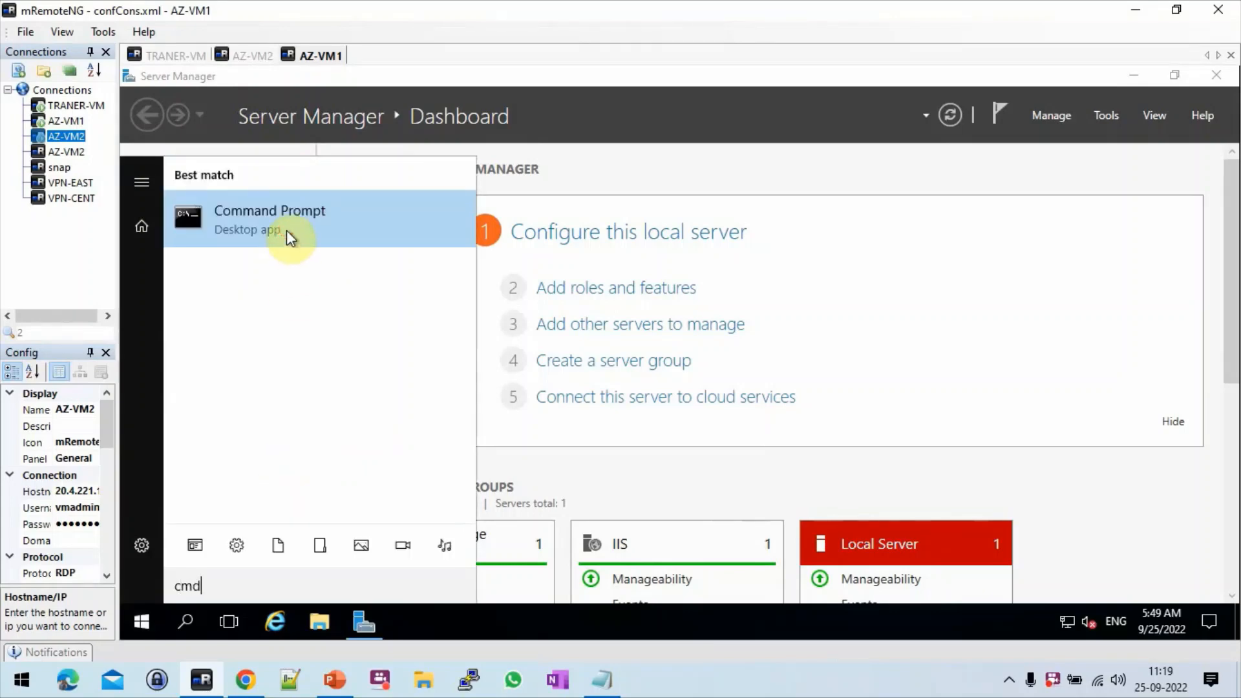
pyautogui.click(376, 239)
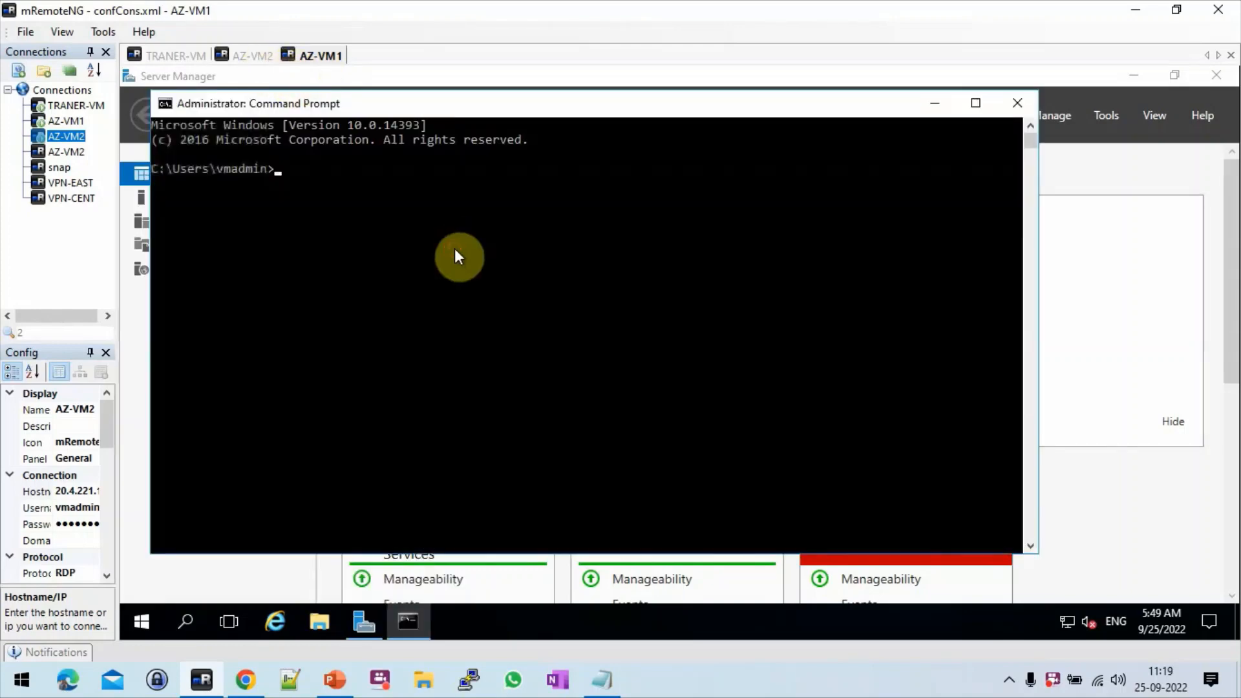
pyautogui.write('hostname')
pyautogui.press('Return')
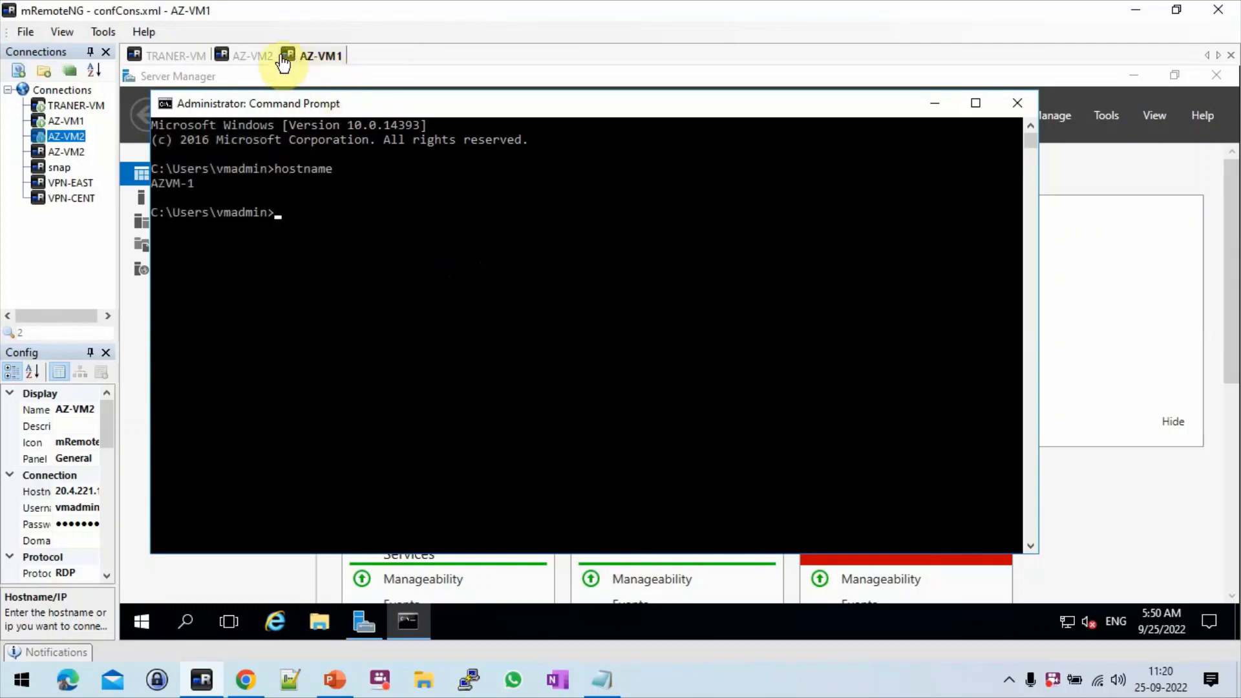
# Reorder the sessions so AZ-VM1 comes before AZ-VM2, and allow network discovery on AZ-VM2
pyautogui.click(262, 56)
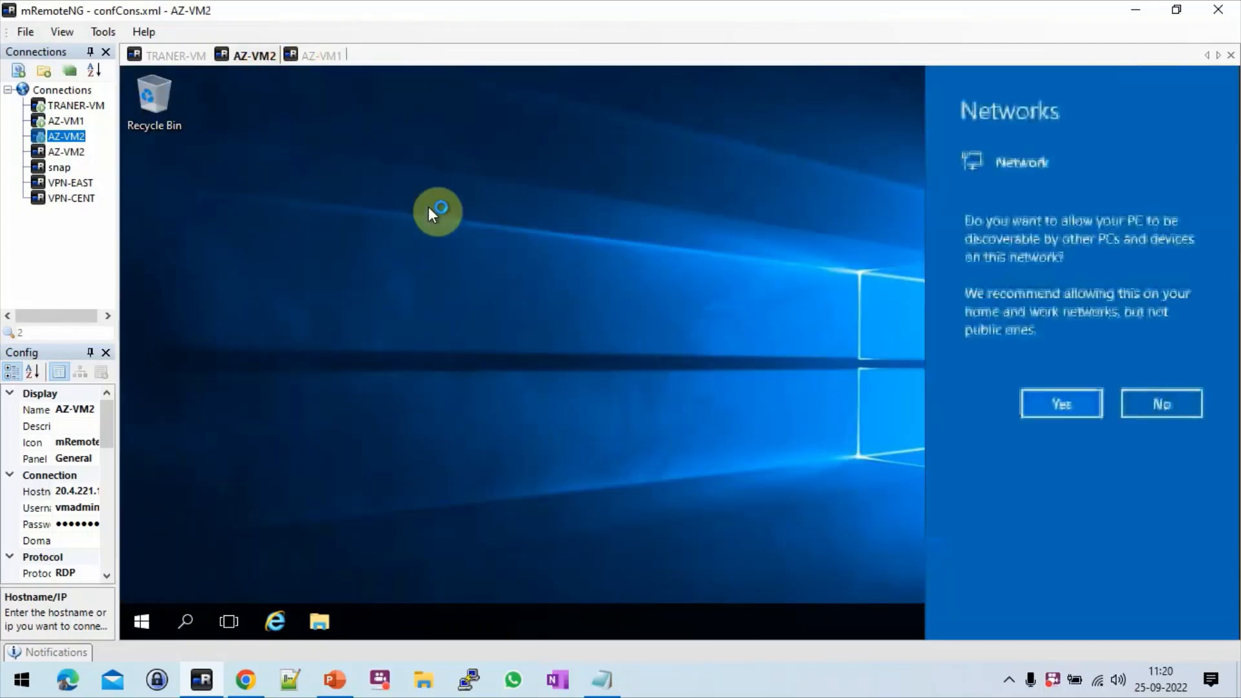
pyautogui.moveTo(316, 56); pyautogui.dragTo(269, 57)
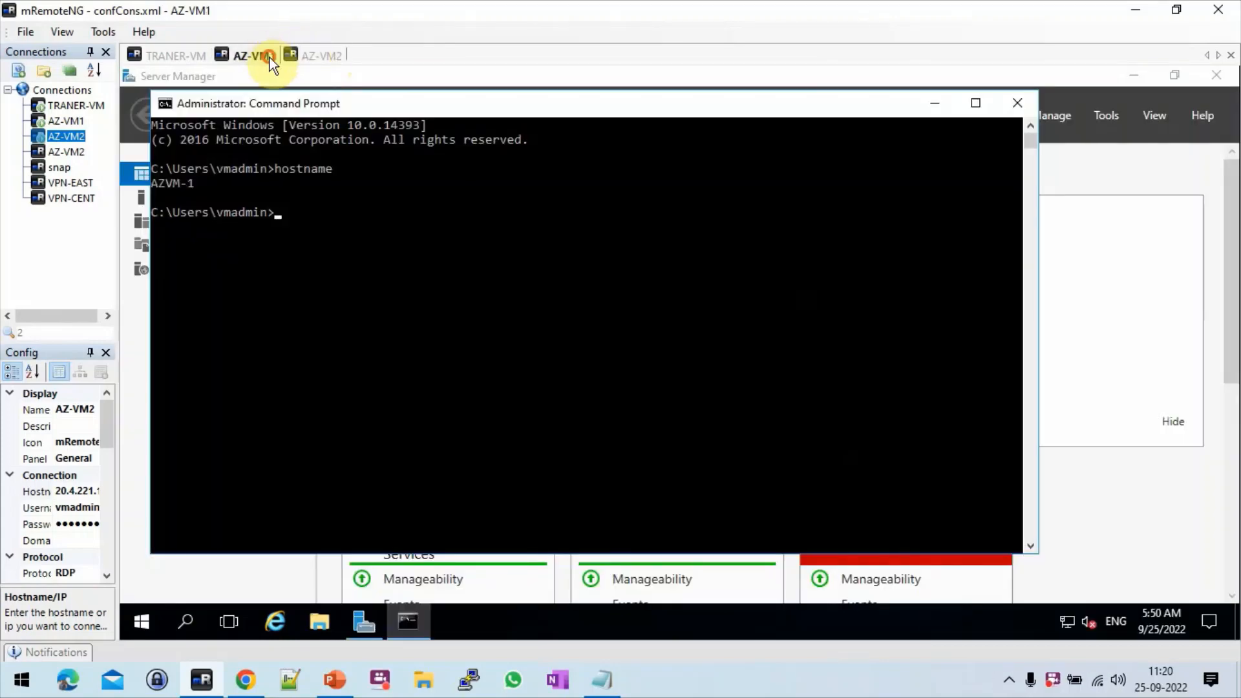
pyautogui.click(317, 55)
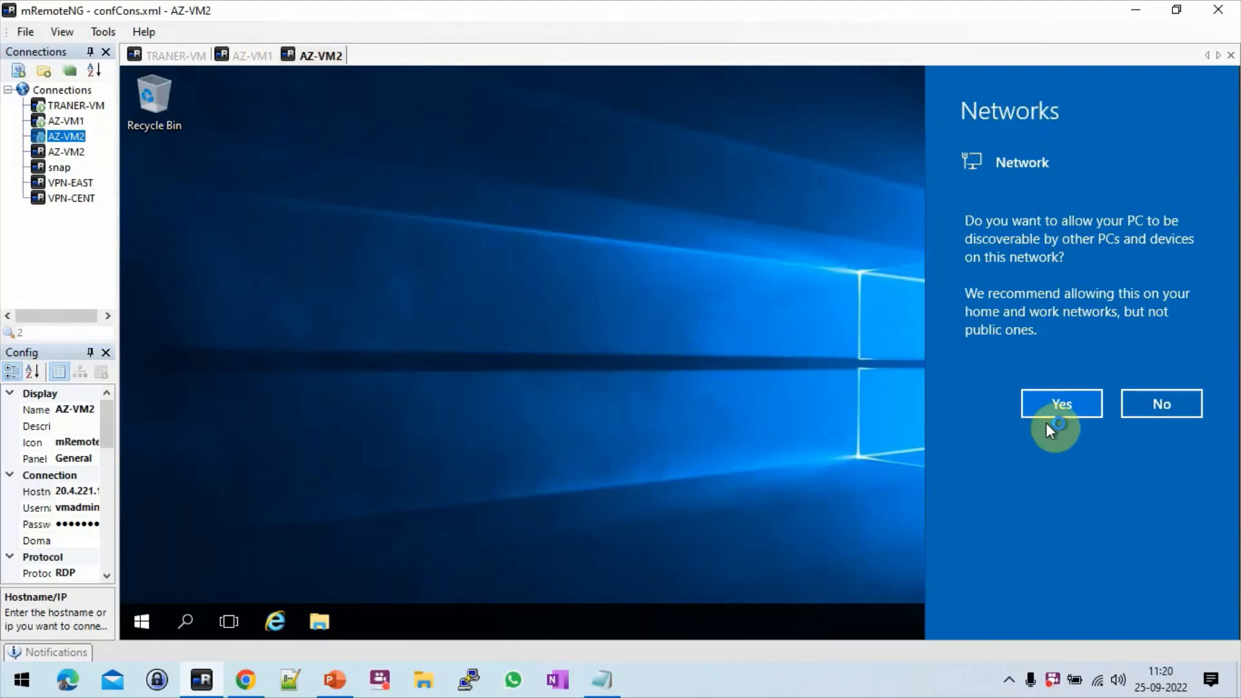
pyautogui.click(1066, 403)
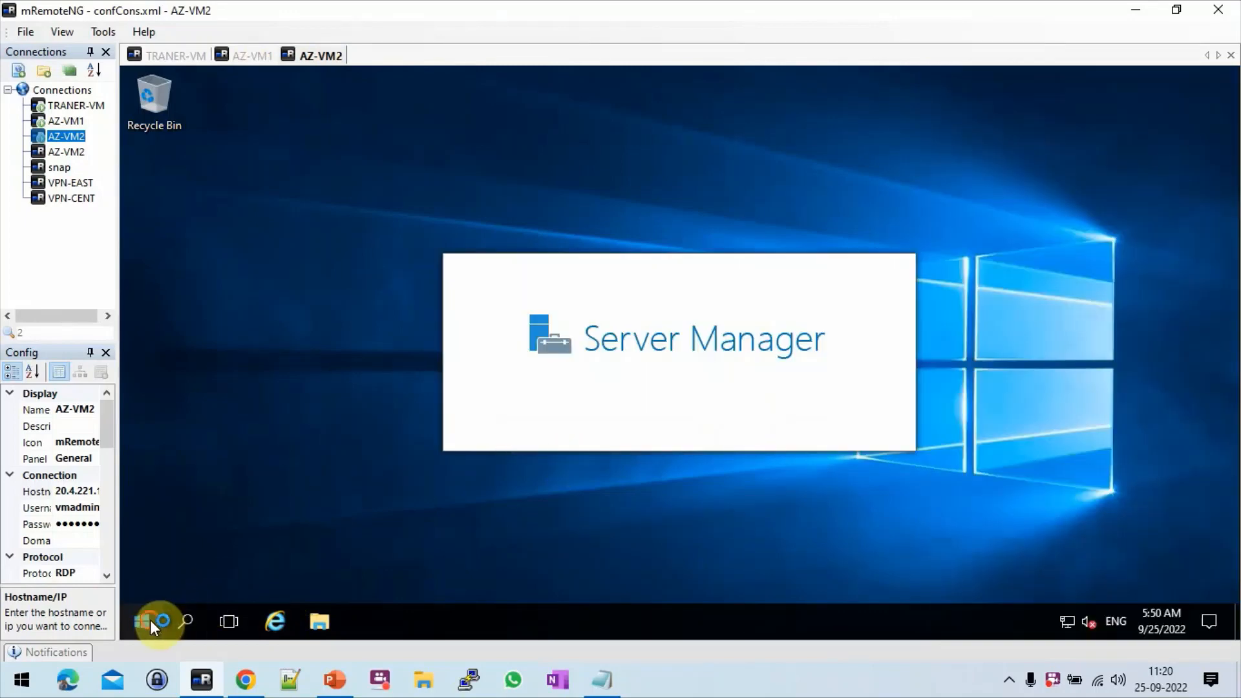
# Check AZ-VM2's machine name with the hostname command in Command Prompt, and return to the TRANER-VM session
pyautogui.click(150, 620)
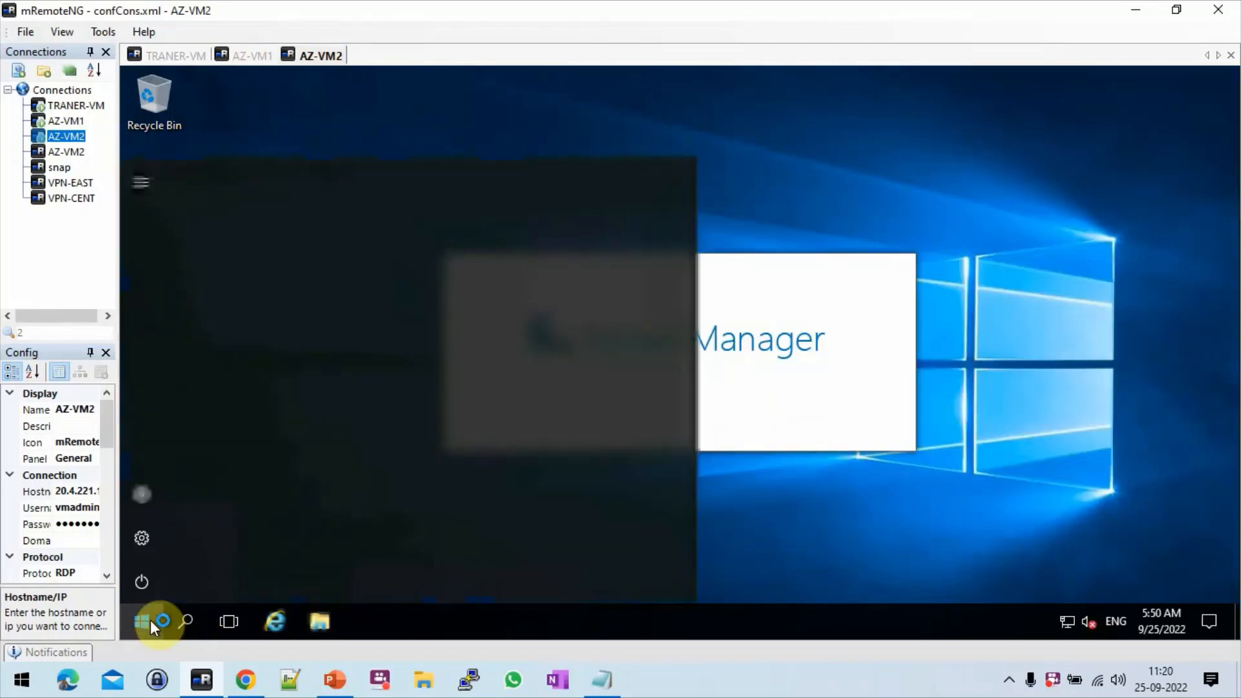
pyautogui.click(150, 614)
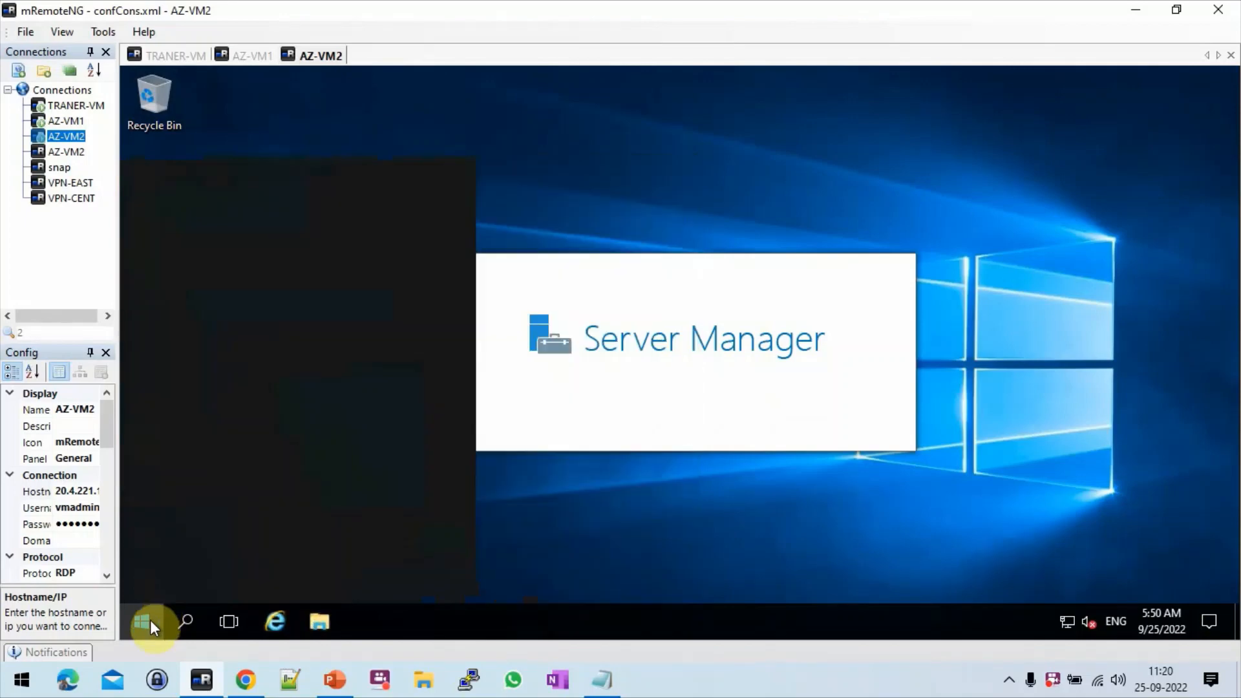
pyautogui.write('c')
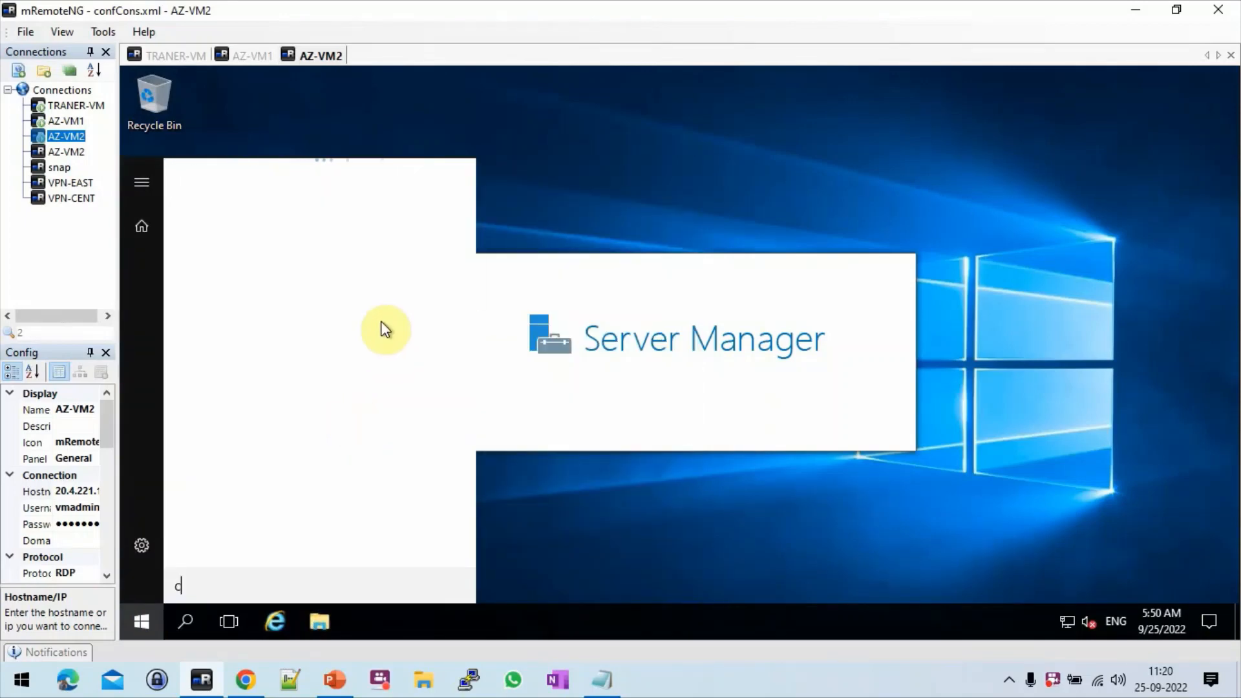
pyautogui.write('md')
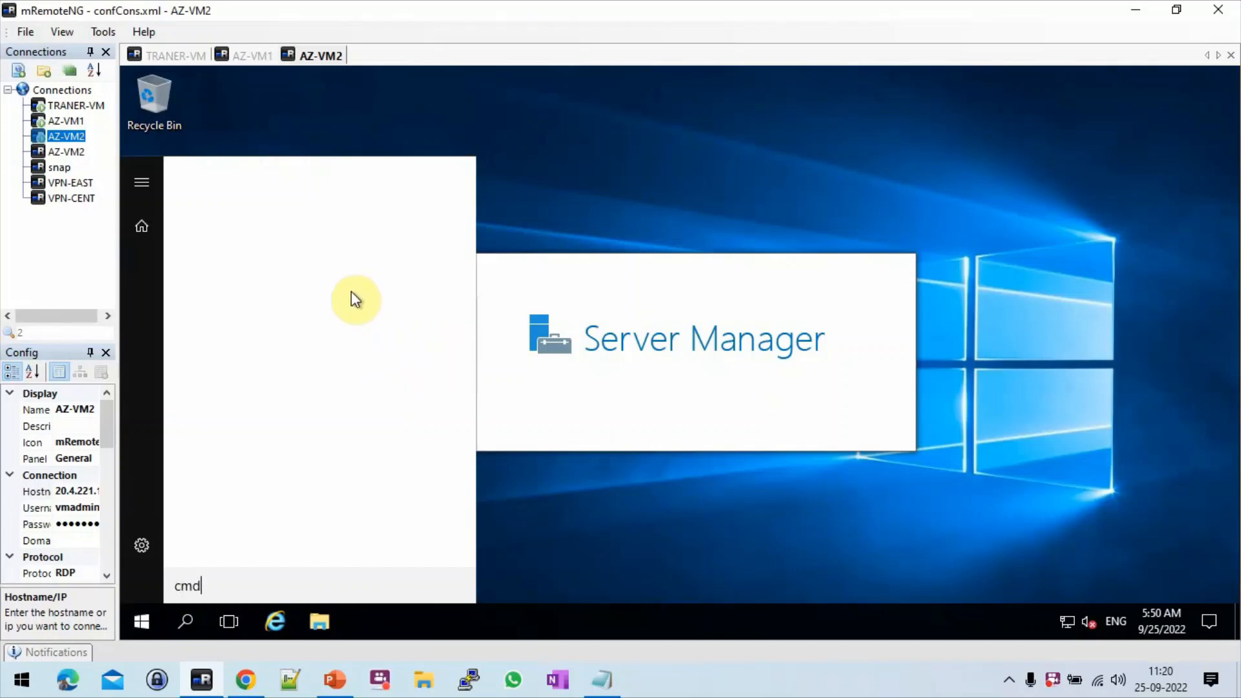
pyautogui.click(304, 241)
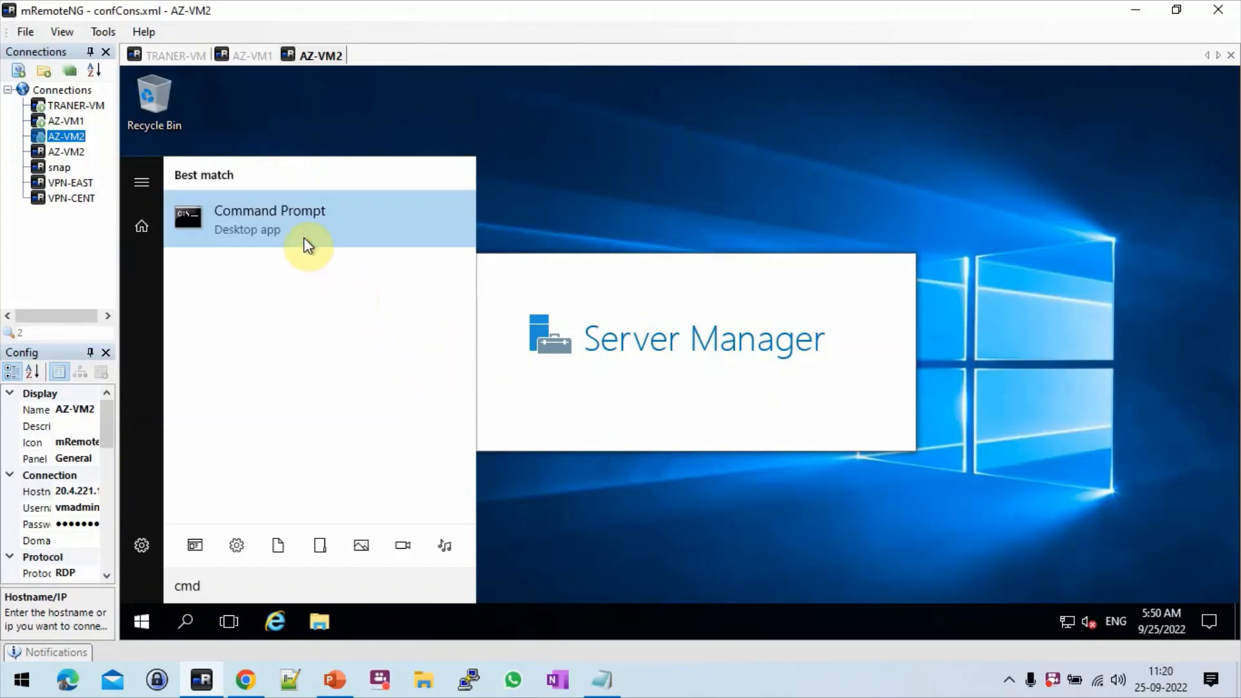
pyautogui.write('h')
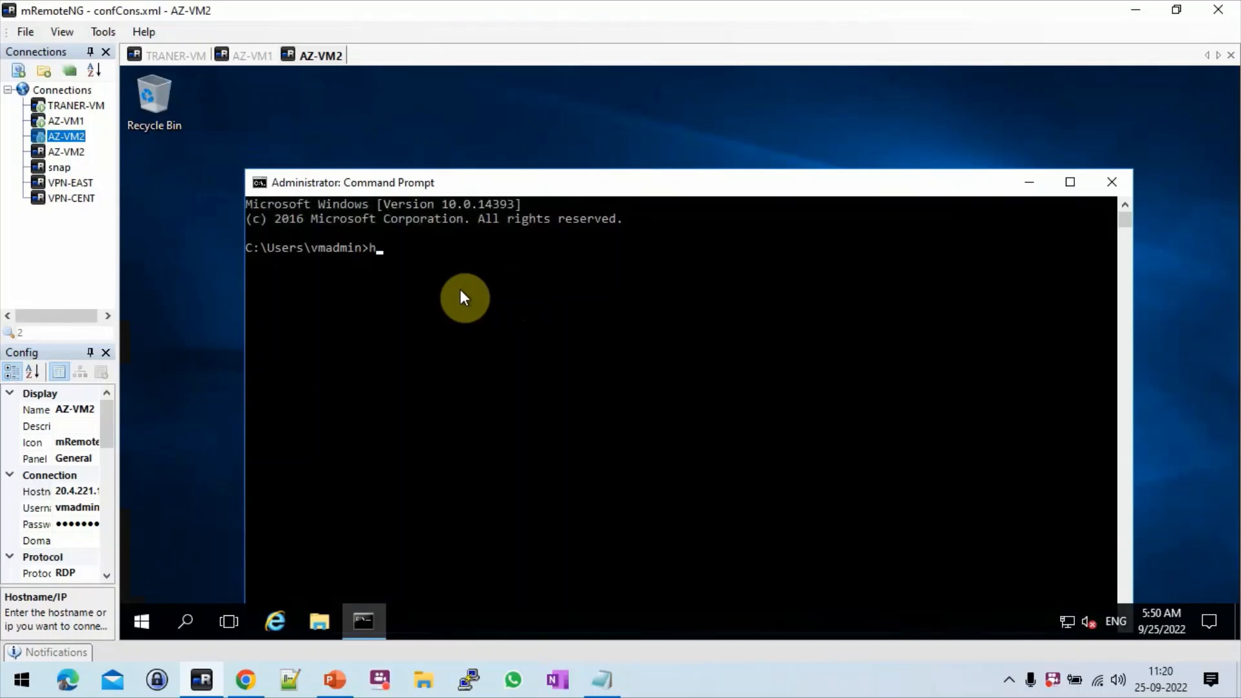
pyautogui.write('ostname')
pyautogui.press('Return')
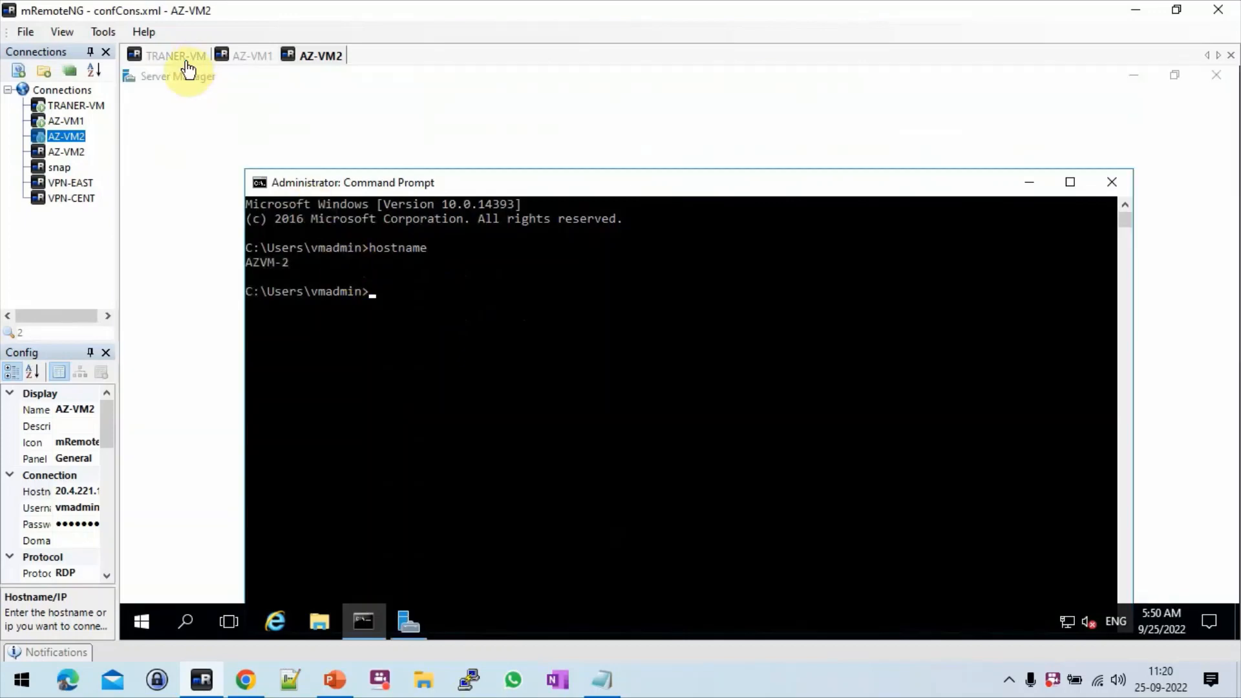
pyautogui.click(175, 56)
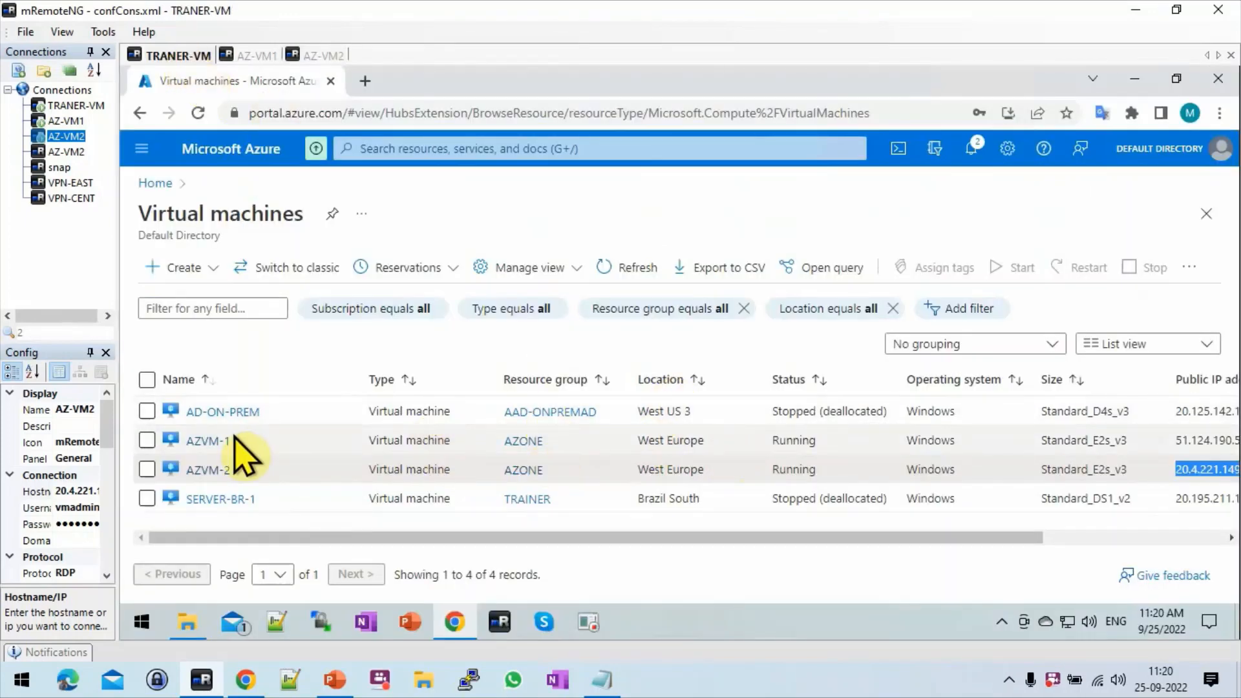
# Switch to the AZ-VM1 session and open Internet Information Services (IIS) Manager for server AZVM-1 from Server Manager
pyautogui.click(252, 56)
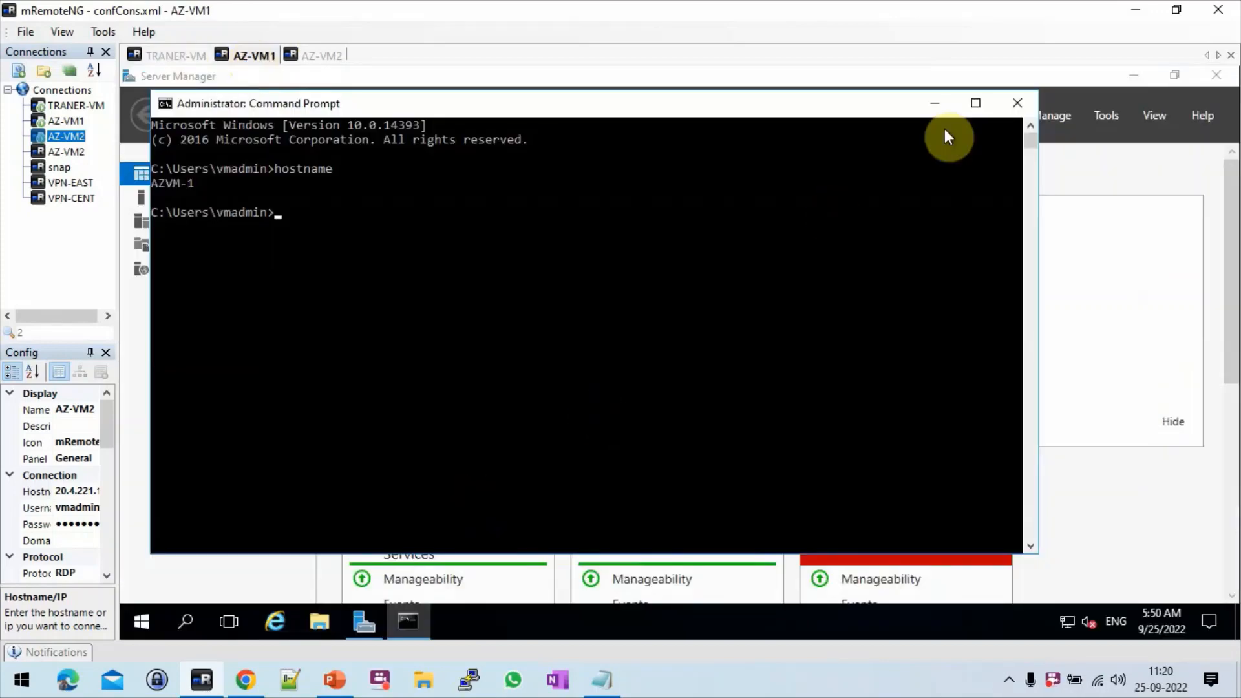
pyautogui.click(936, 105)
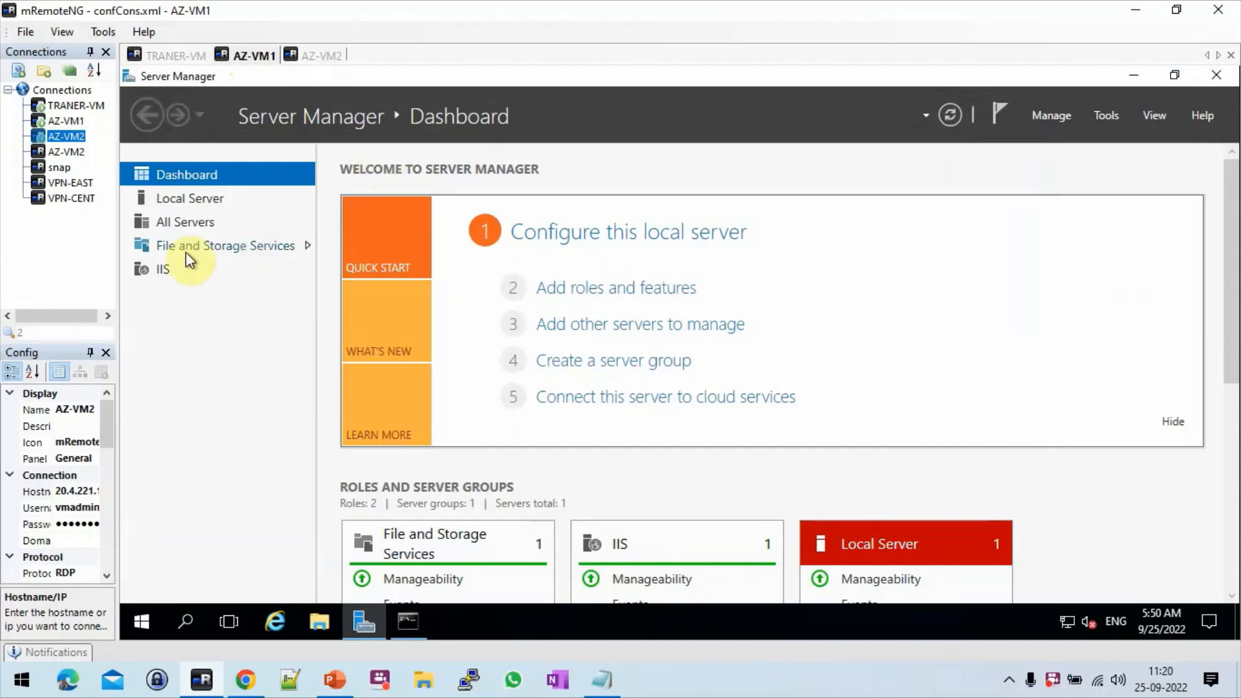
pyautogui.click(166, 269)
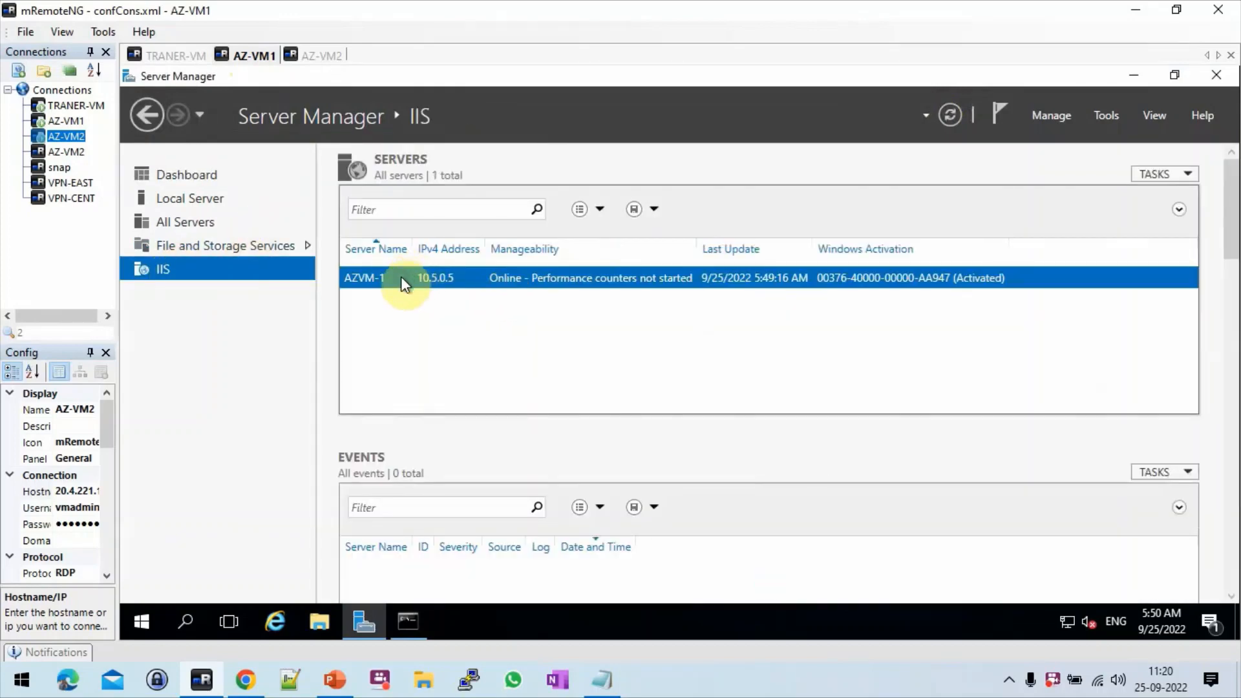
pyautogui.rightClick(401, 276)
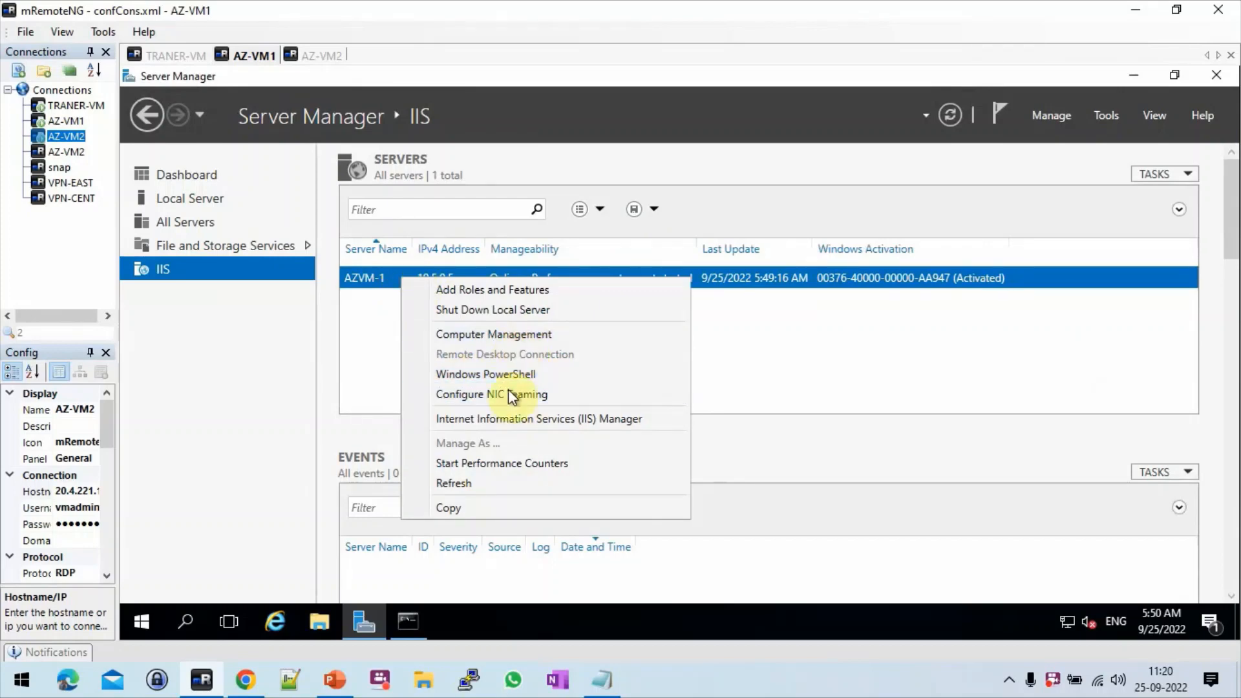
pyautogui.click(487, 419)
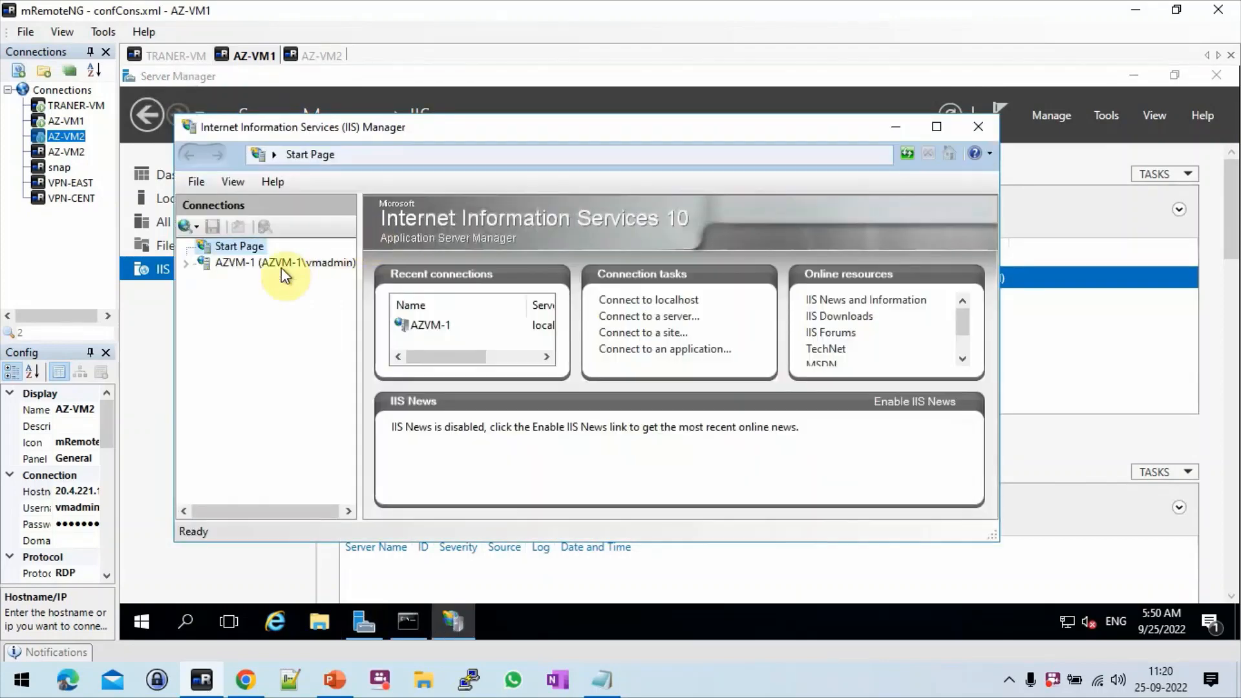
# In the AZ-VM2 session, launch Internet Information Services (IIS) Manager for server AZVM-2 from Server Manager
pyautogui.click(321, 57)
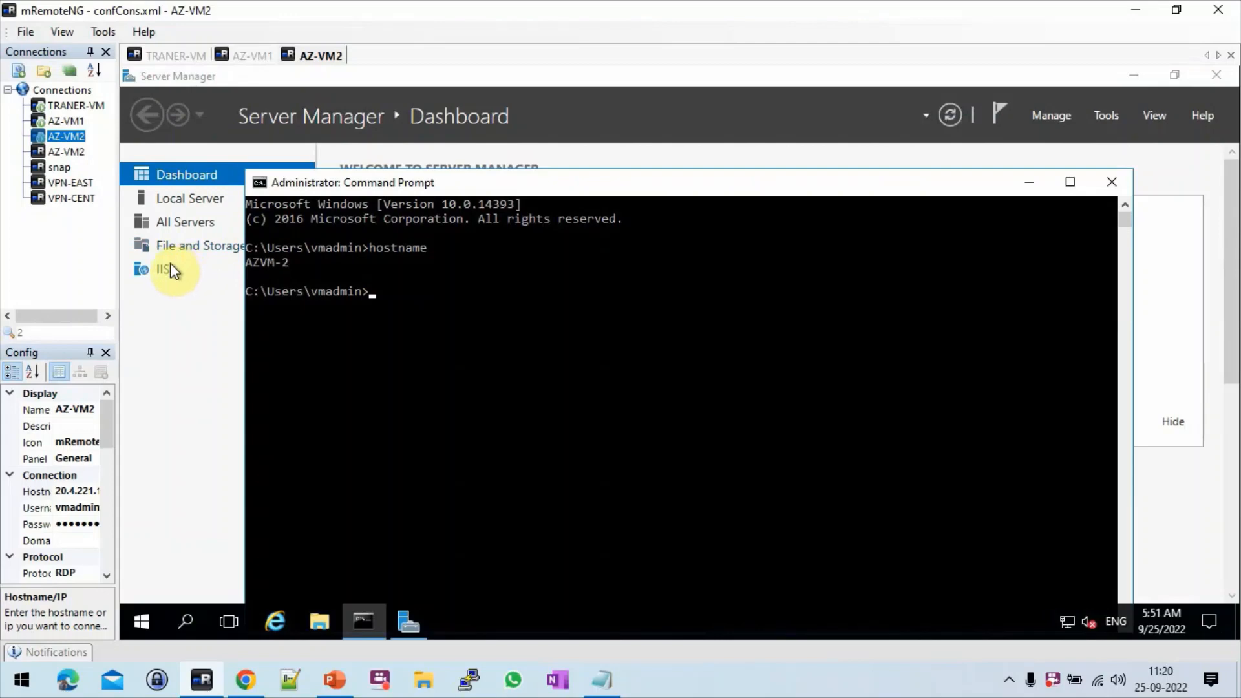
pyautogui.click(1028, 183)
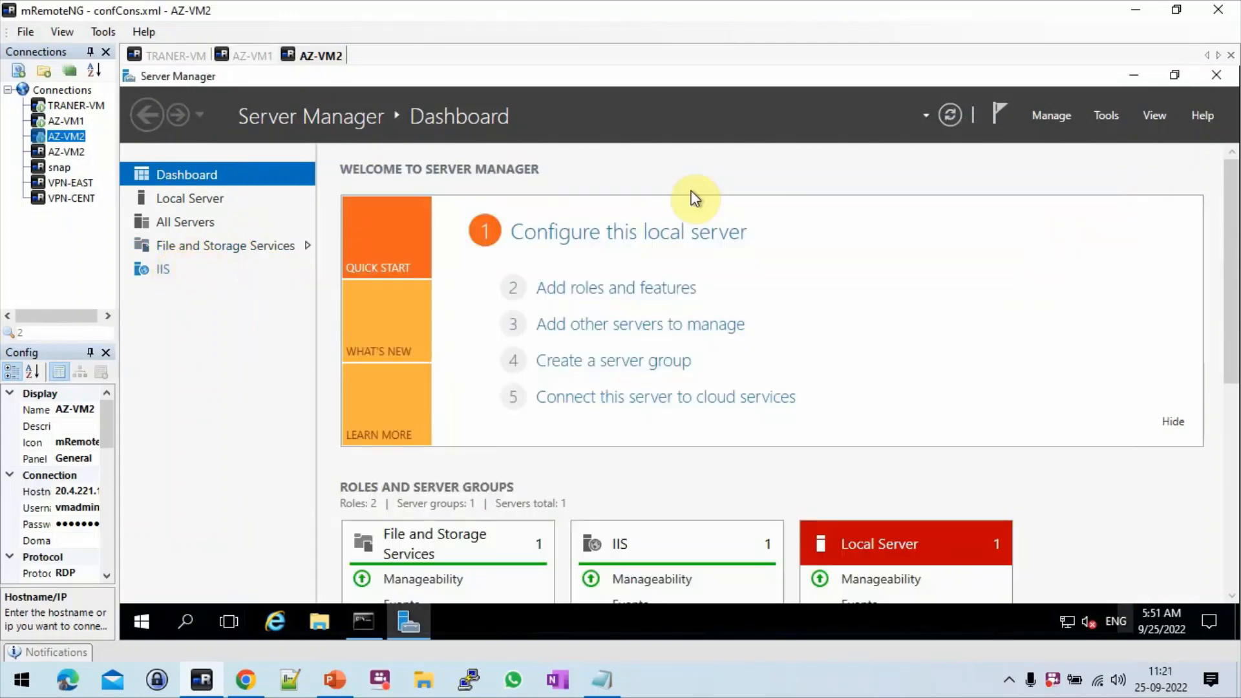
pyautogui.click(164, 276)
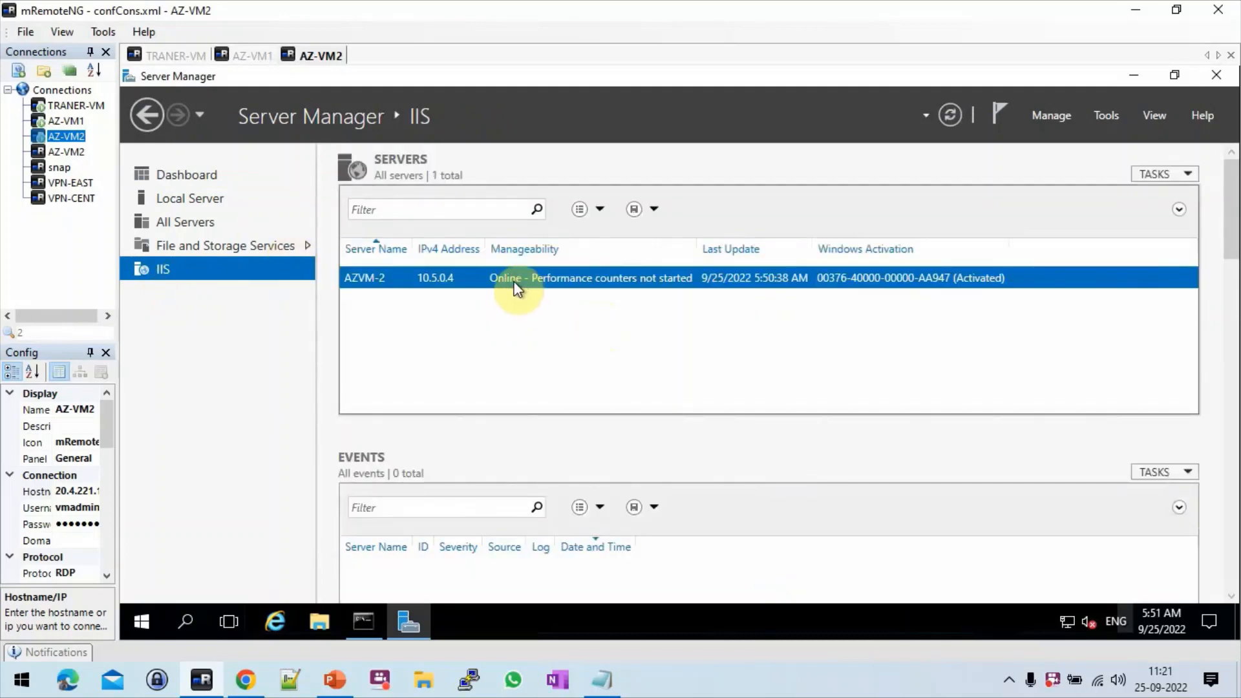
pyautogui.rightClick(517, 288)
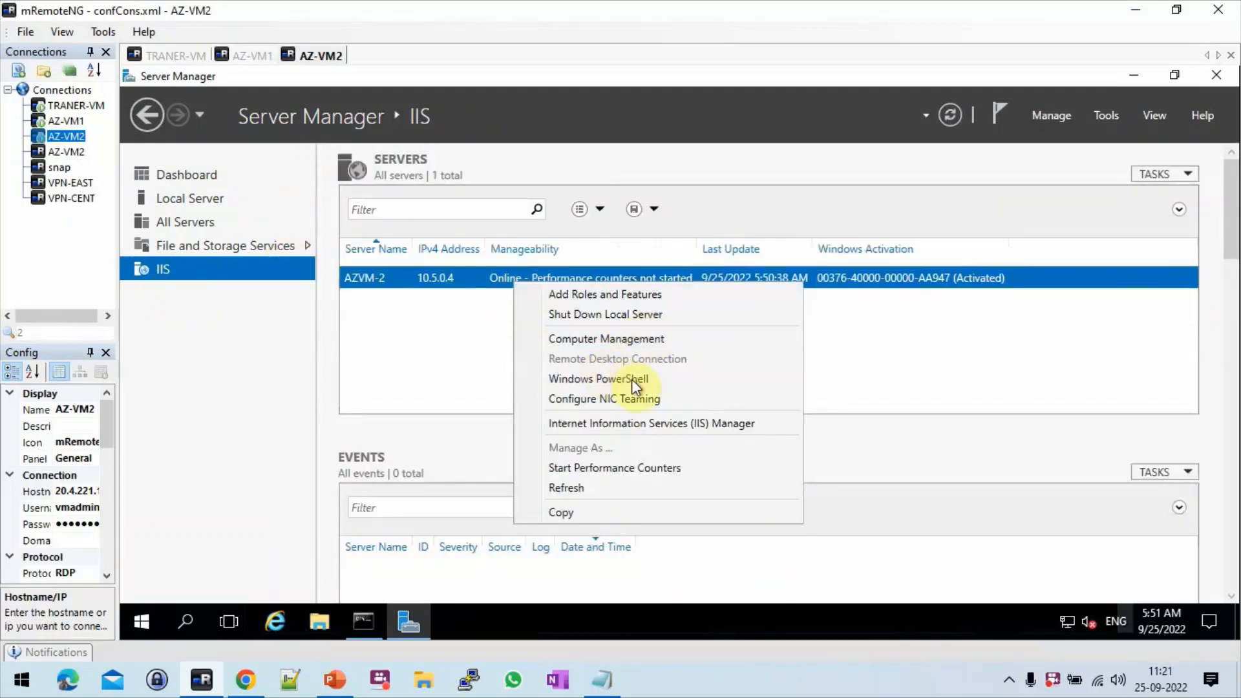
pyautogui.click(591, 423)
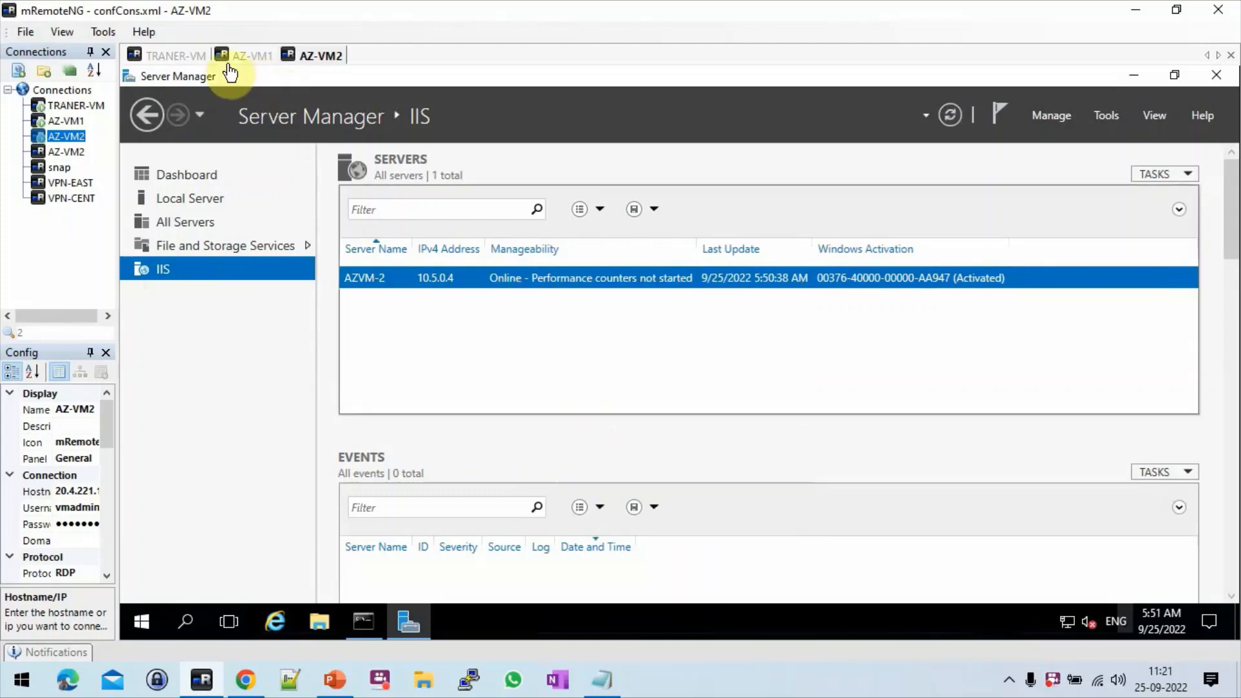
# Copy AZVM-1's public IP from the TRANER-VM session and replace the Notepad text with AZVM1 and 51.124.190.58
pyautogui.click(190, 57)
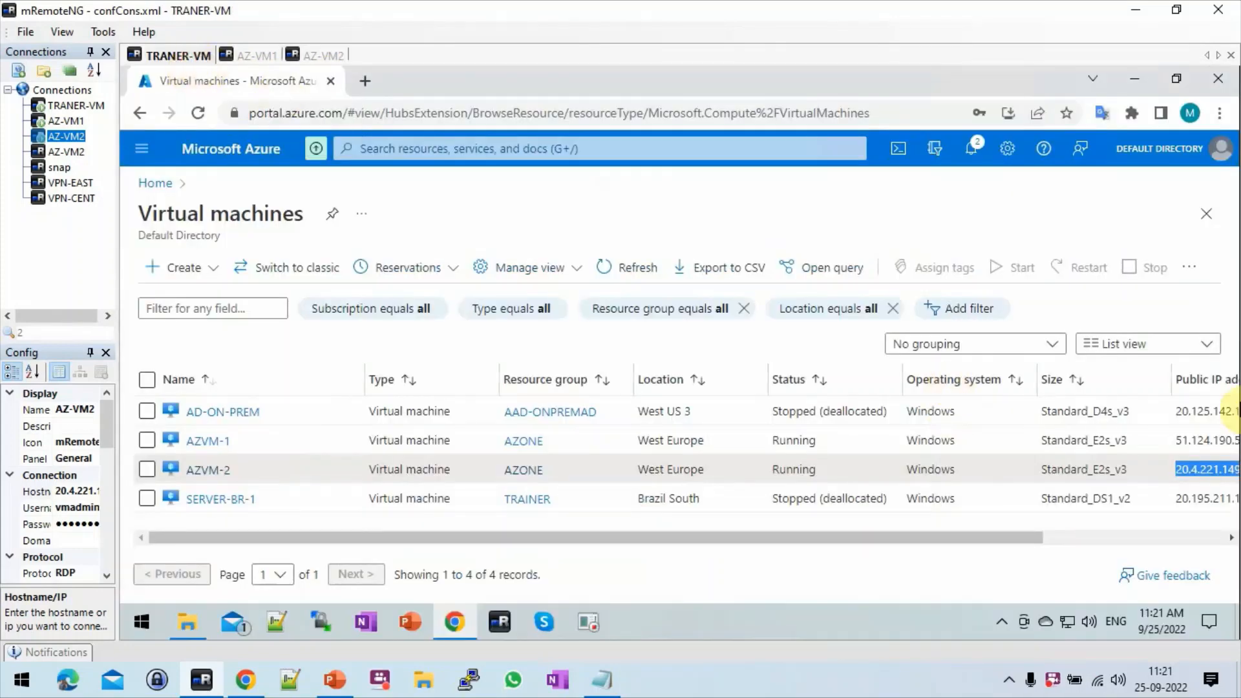
pyautogui.doubleClick(1194, 440)
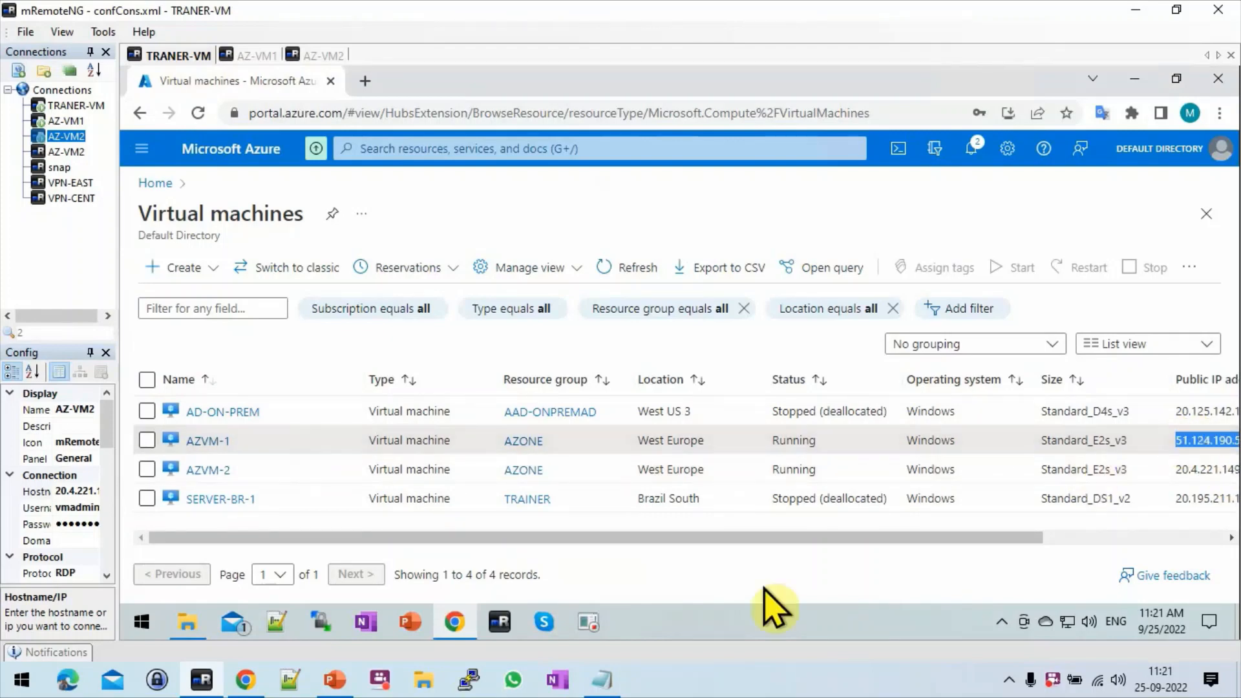
pyautogui.click(602, 682)
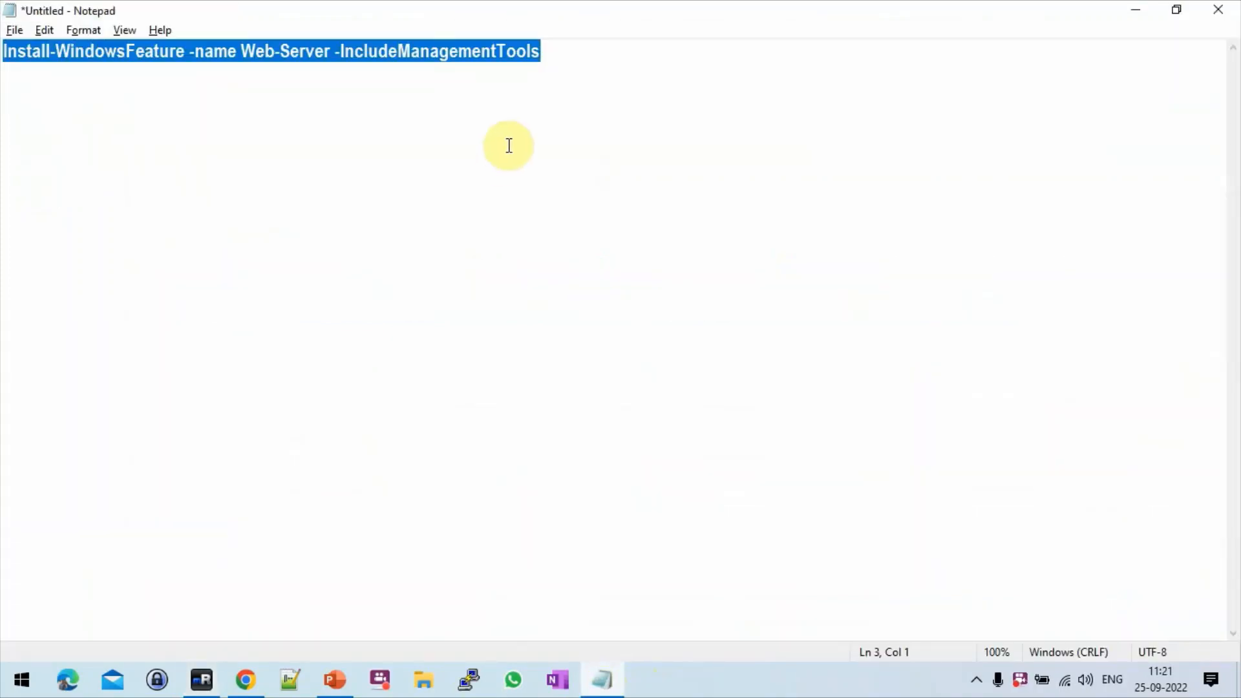
pyautogui.write('AZVM')
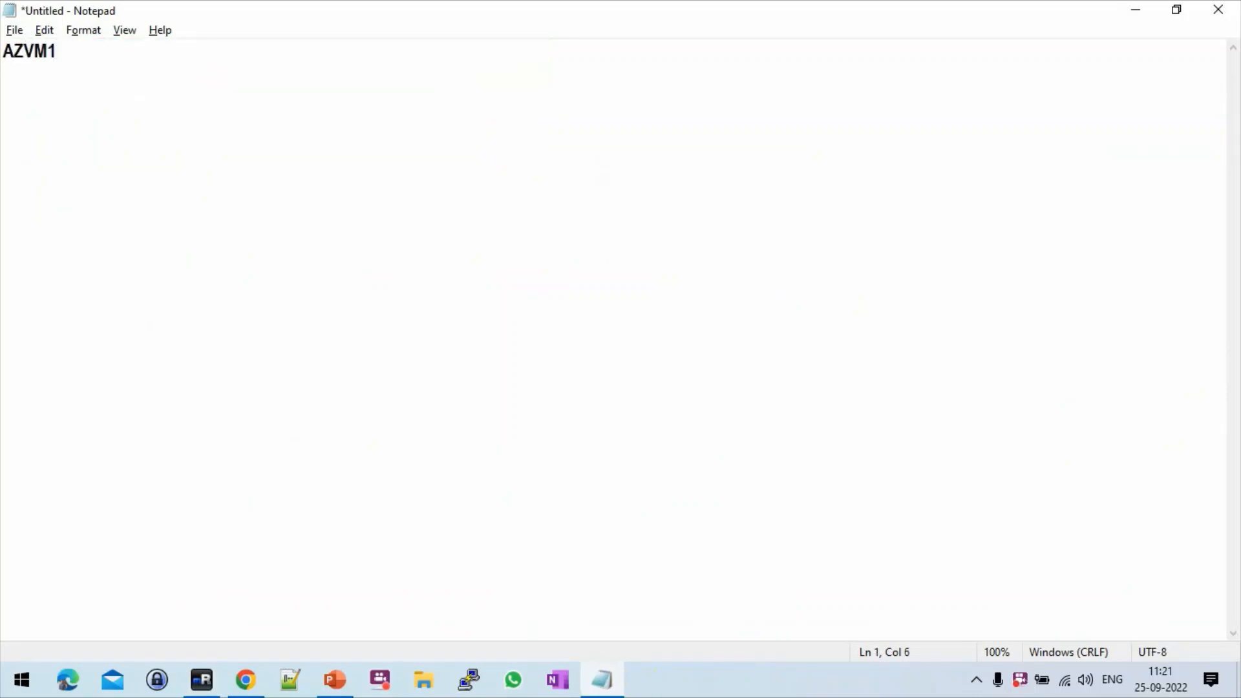
pyautogui.write('1')
pyautogui.write('51.124.190.58')
# Copy AZVM-2's public IP from the Azure virtual machines list and add a second Notepad line with AZVM2 and 20.4.221.149
pyautogui.hotkey('alt', 'Tab')
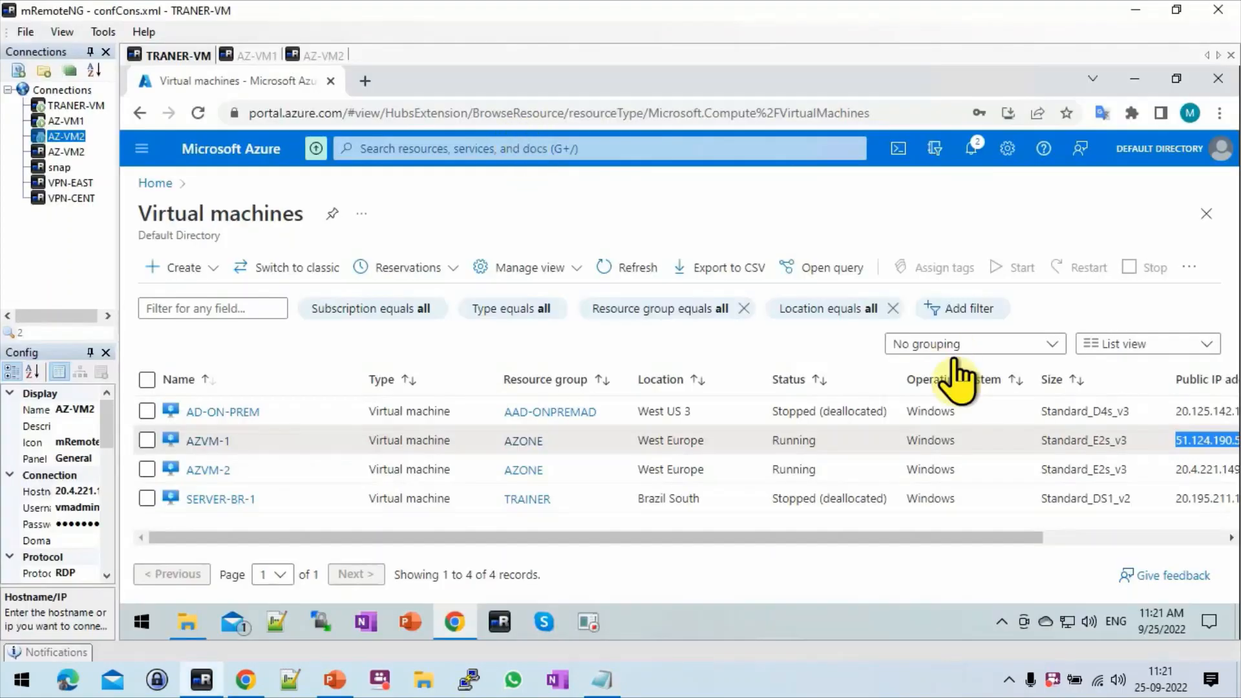
pyautogui.doubleClick(1197, 471)
pyautogui.hotkey('ctrl', 'c')
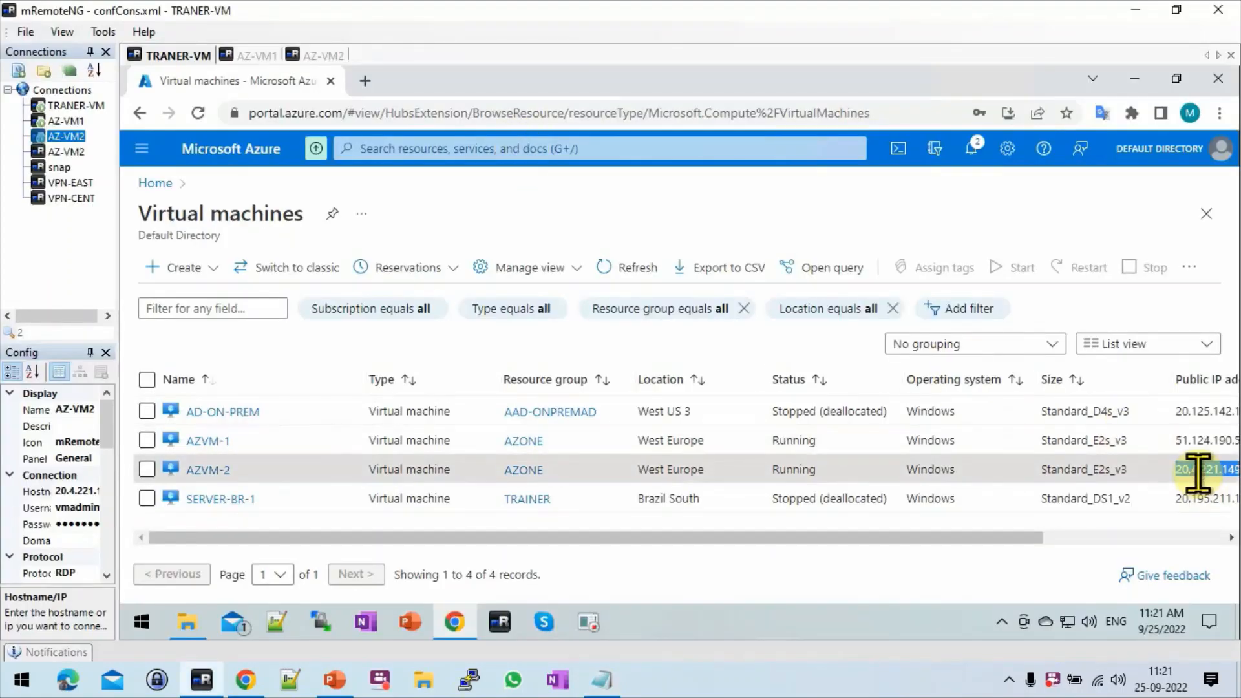
pyautogui.hotkey('alt', 'Tab')
pyautogui.press('Return')
pyautogui.write('AZVM')
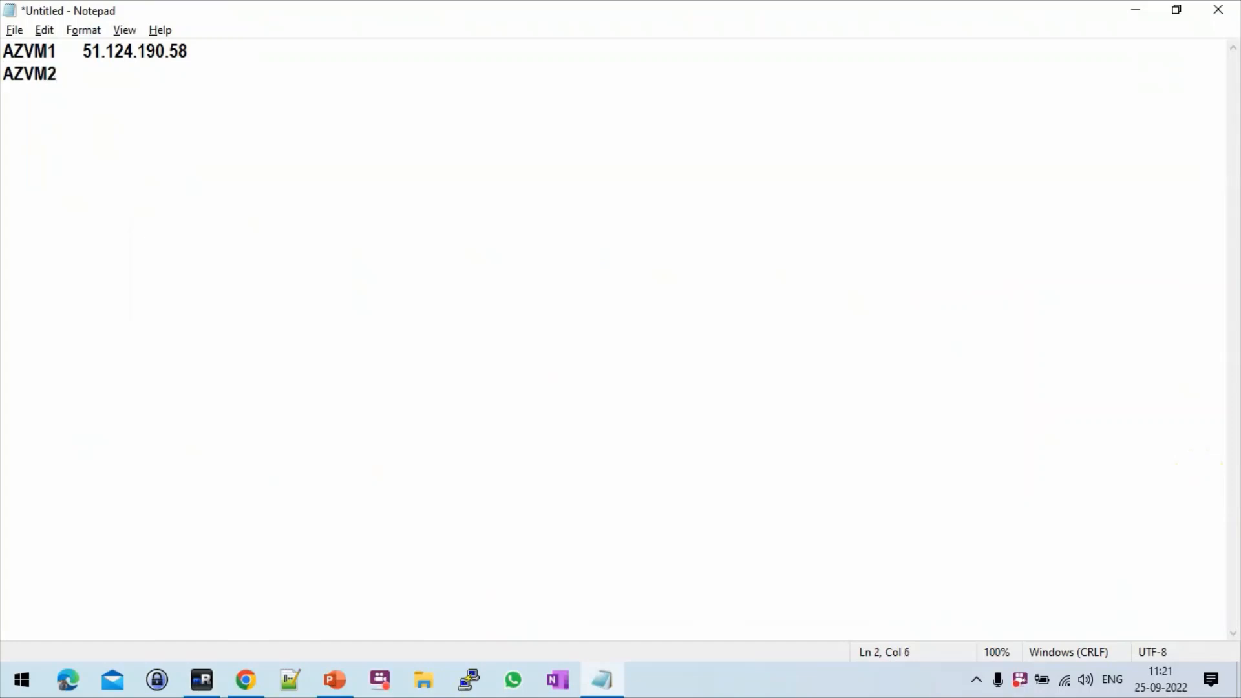
pyautogui.write('2')
pyautogui.hotkey('ctrl', 'v')
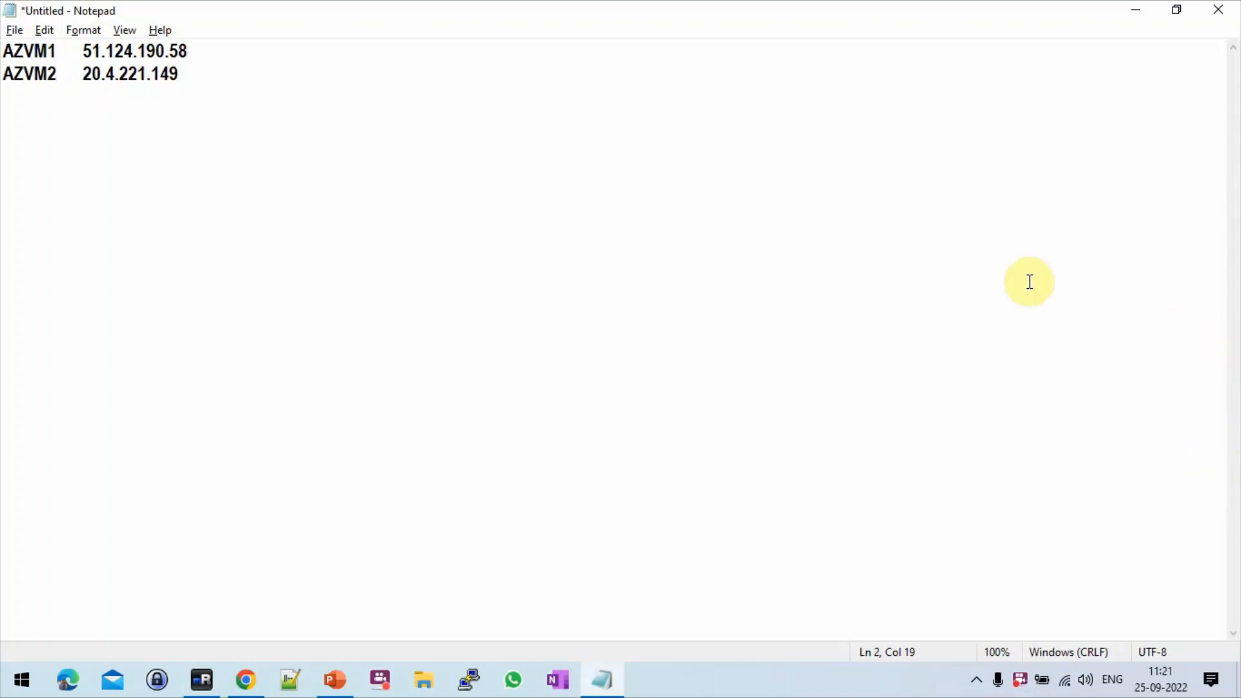
# Copy AZVM1's IP from Notepad and open 51.124.190.58 in a new browser tab in the TRANER-VM session
pyautogui.moveTo(191, 50); pyautogui.dragTo(83, 49)
pyautogui.hotkey('ctrl', 'c')
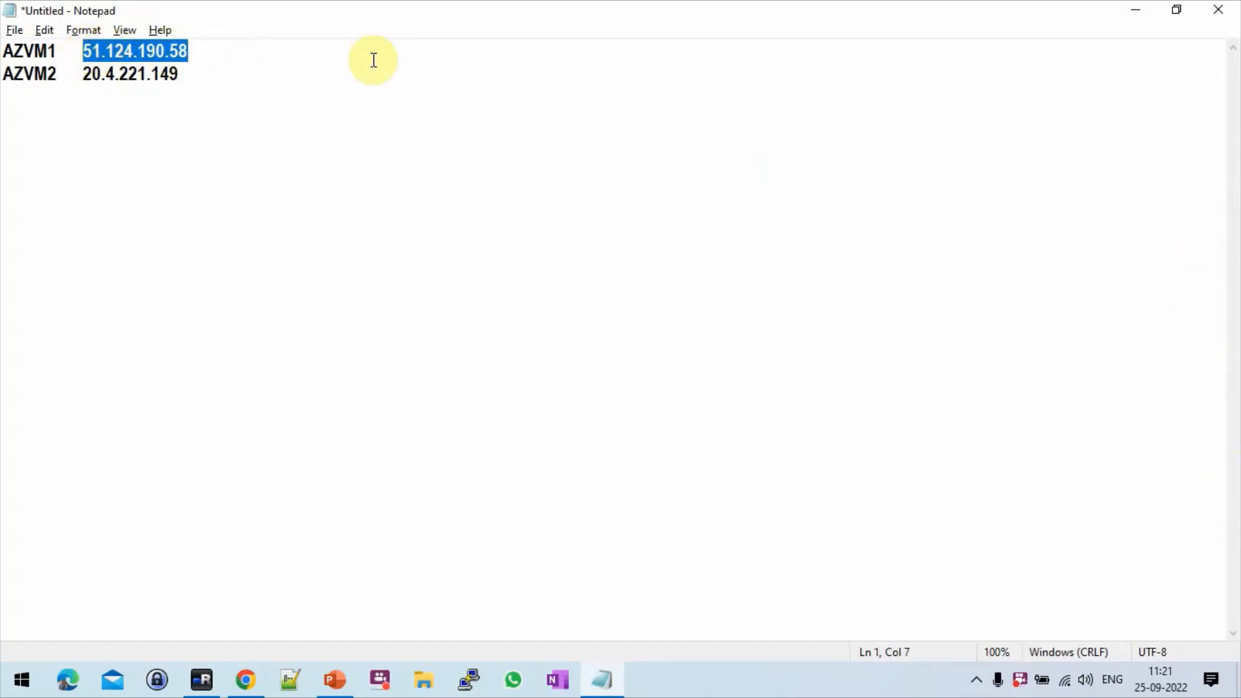
pyautogui.hotkey('alt', 'Tab')
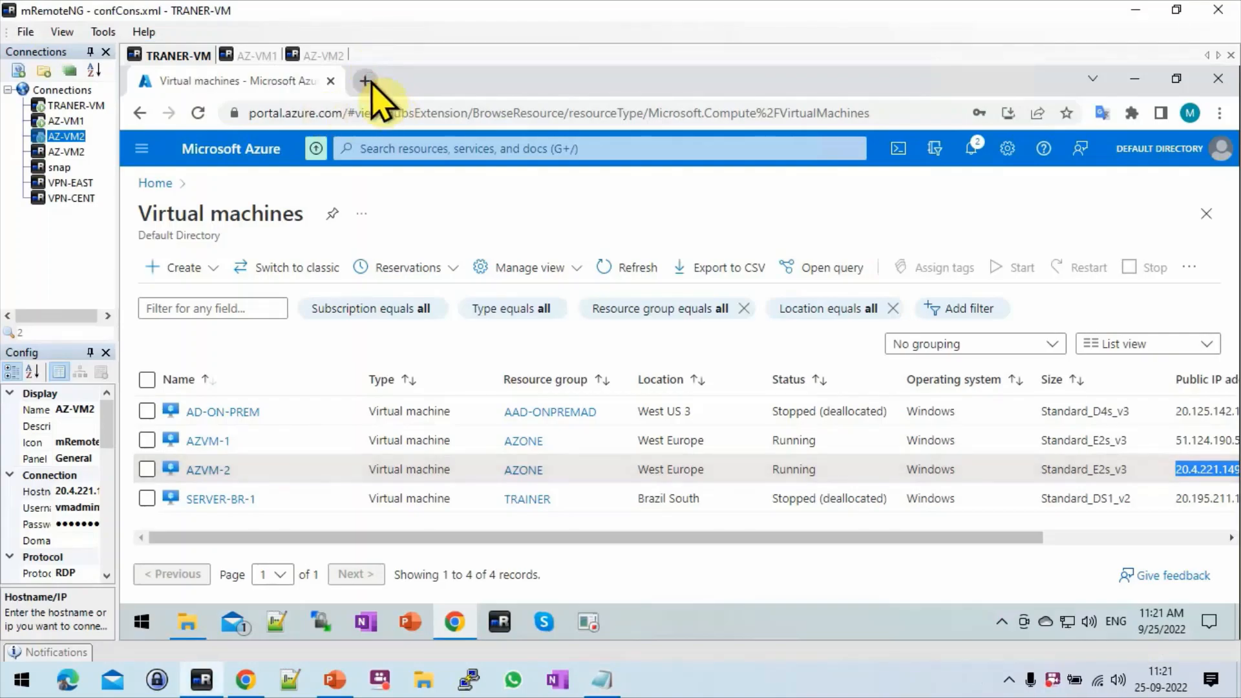
pyautogui.click(365, 81)
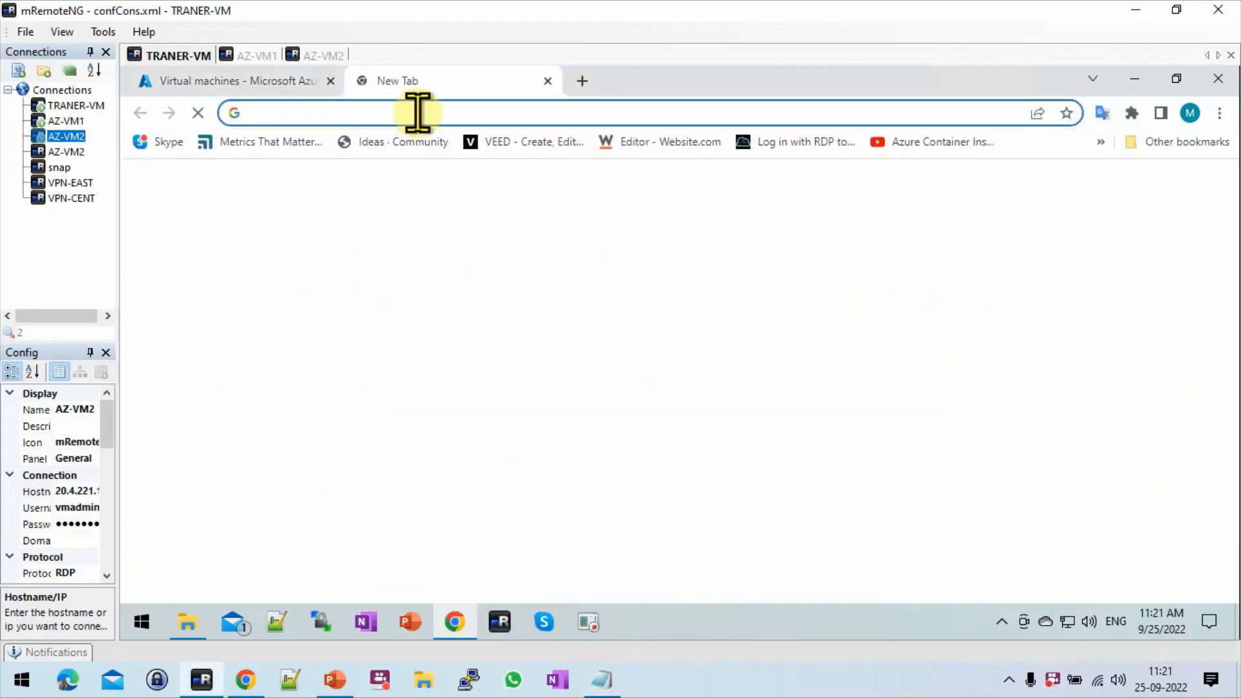
pyautogui.click(417, 113)
pyautogui.hotkey('ctrl', 'v')
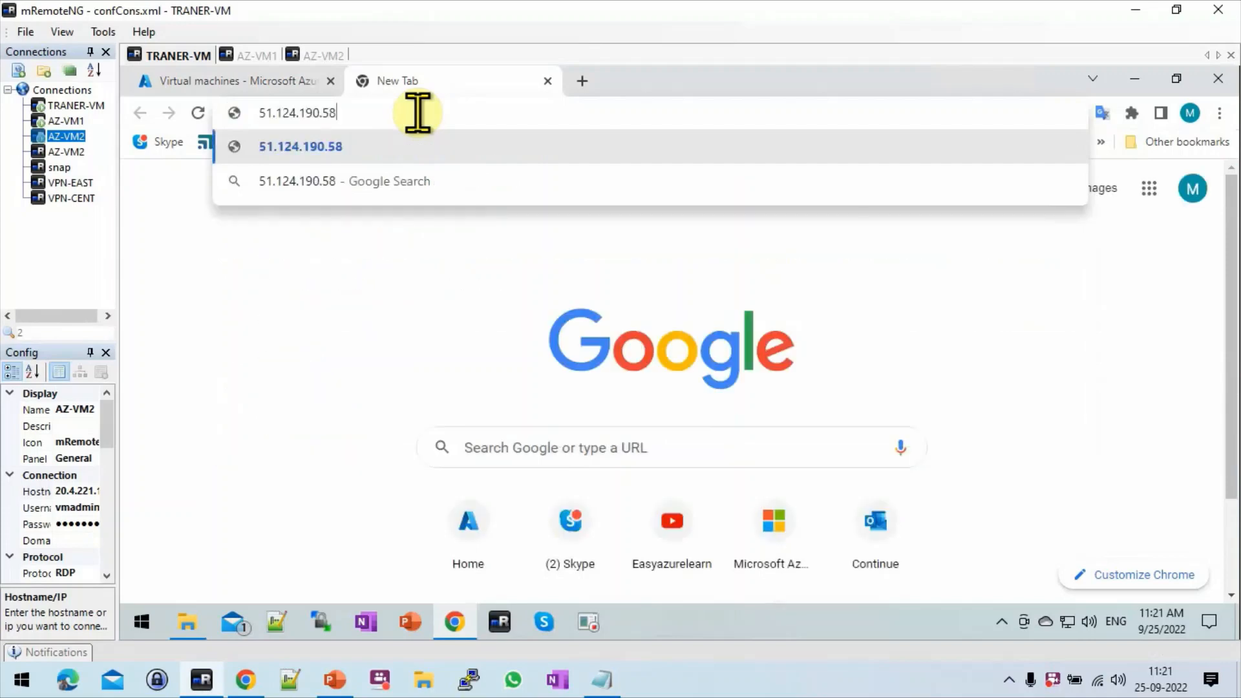
pyautogui.press('Return')
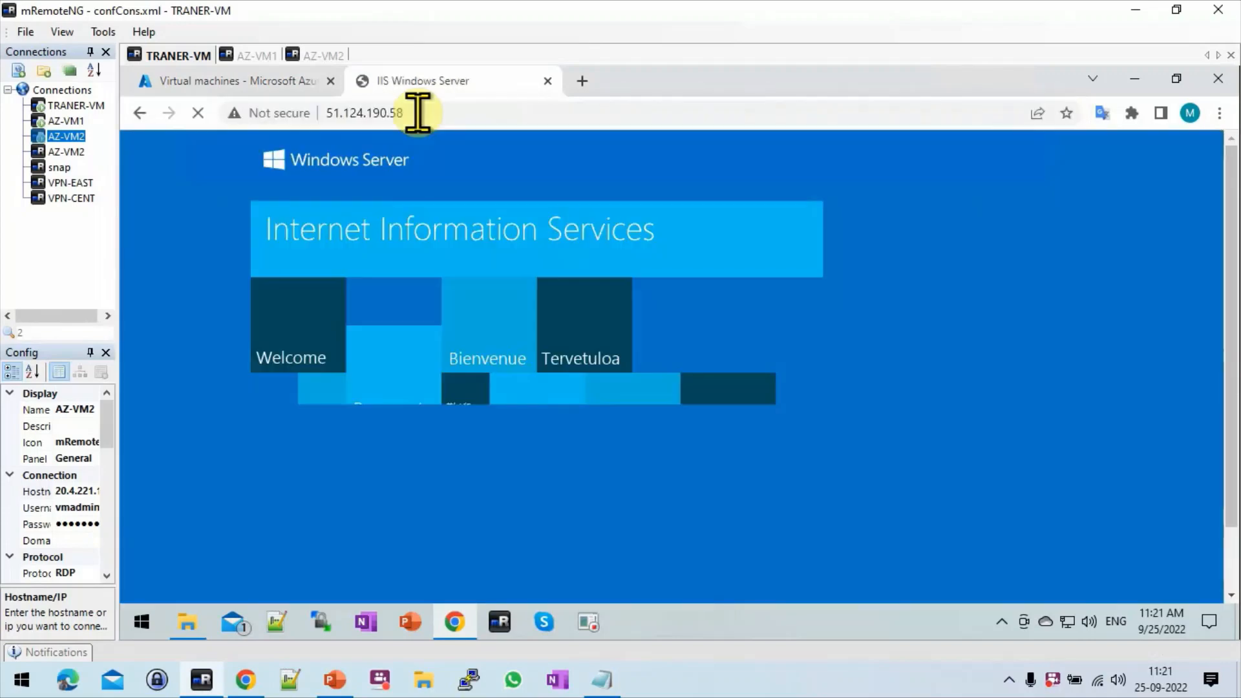
# Copy AZVM2's IP from Notepad and open 20.4.221.149 in another new browser tab in the TRANER-VM session
pyautogui.click(602, 679)
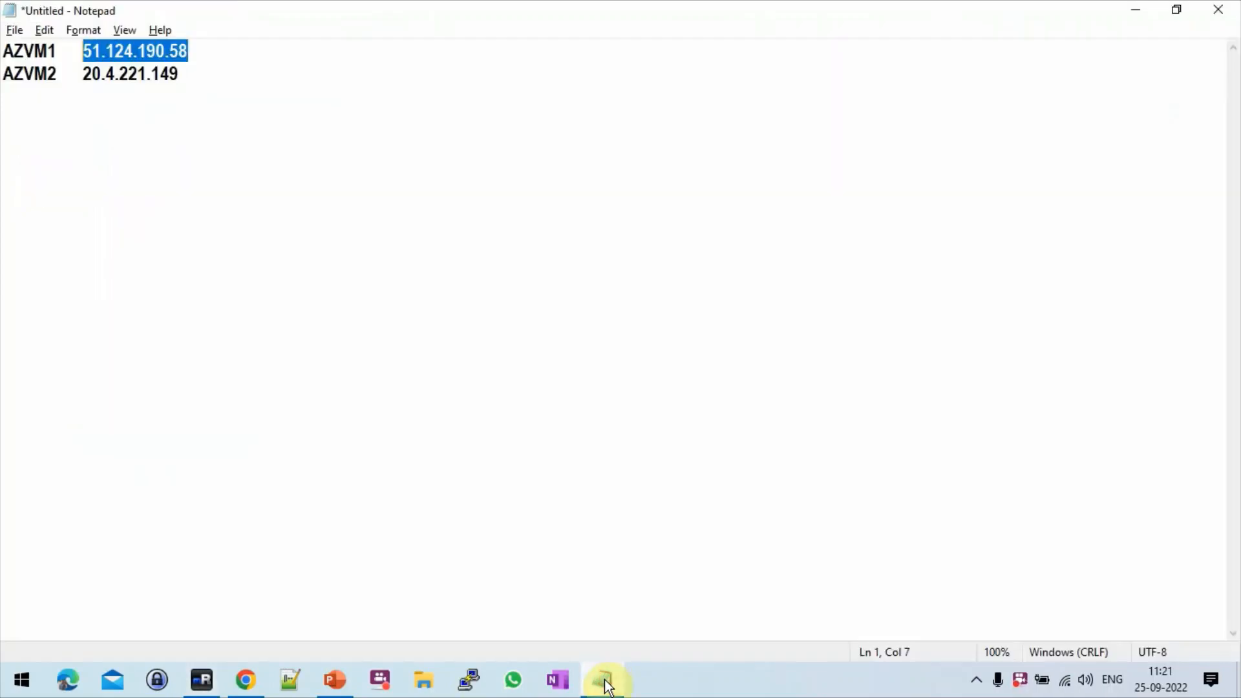
pyautogui.moveTo(173, 73); pyautogui.dragTo(82, 74)
pyautogui.hotkey('ctrl', 'c')
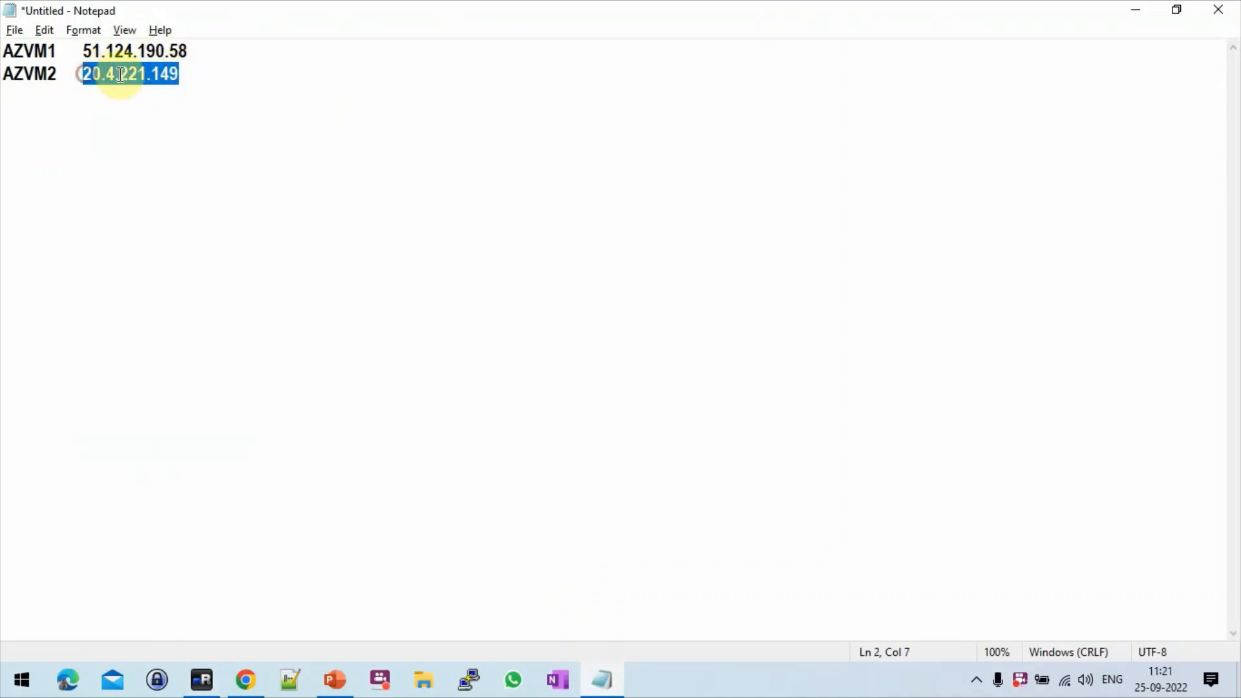
pyautogui.hotkey('alt', 'Tab')
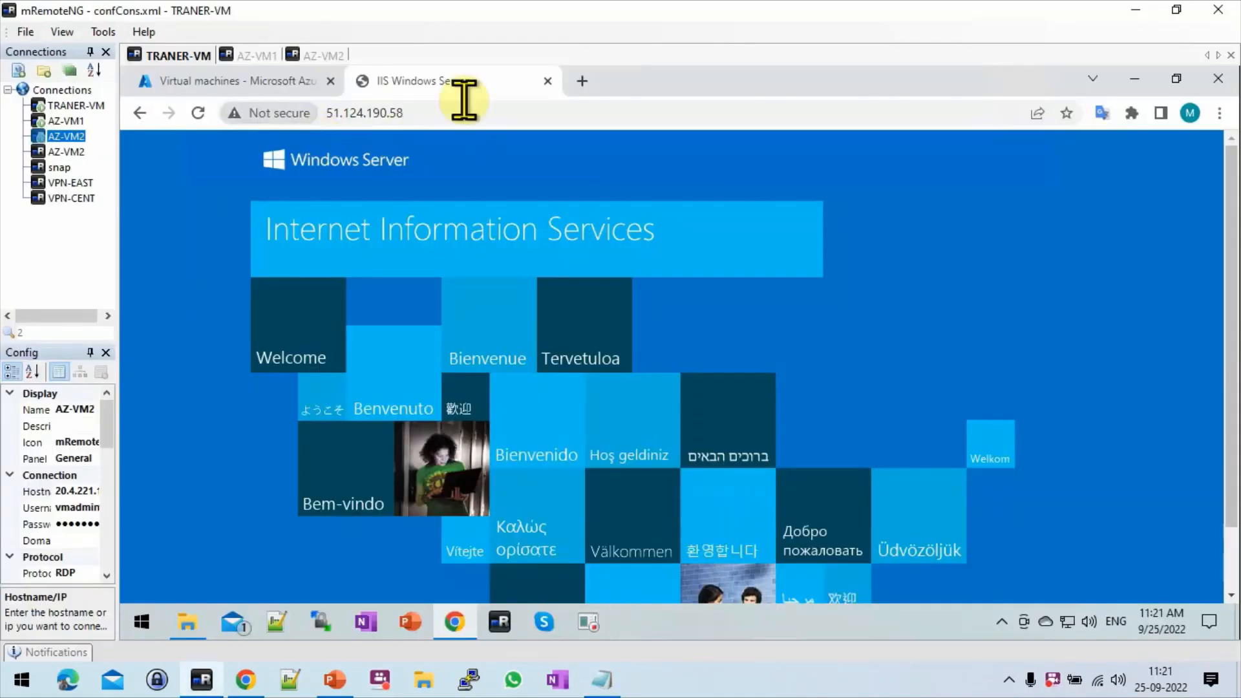
pyautogui.click(581, 82)
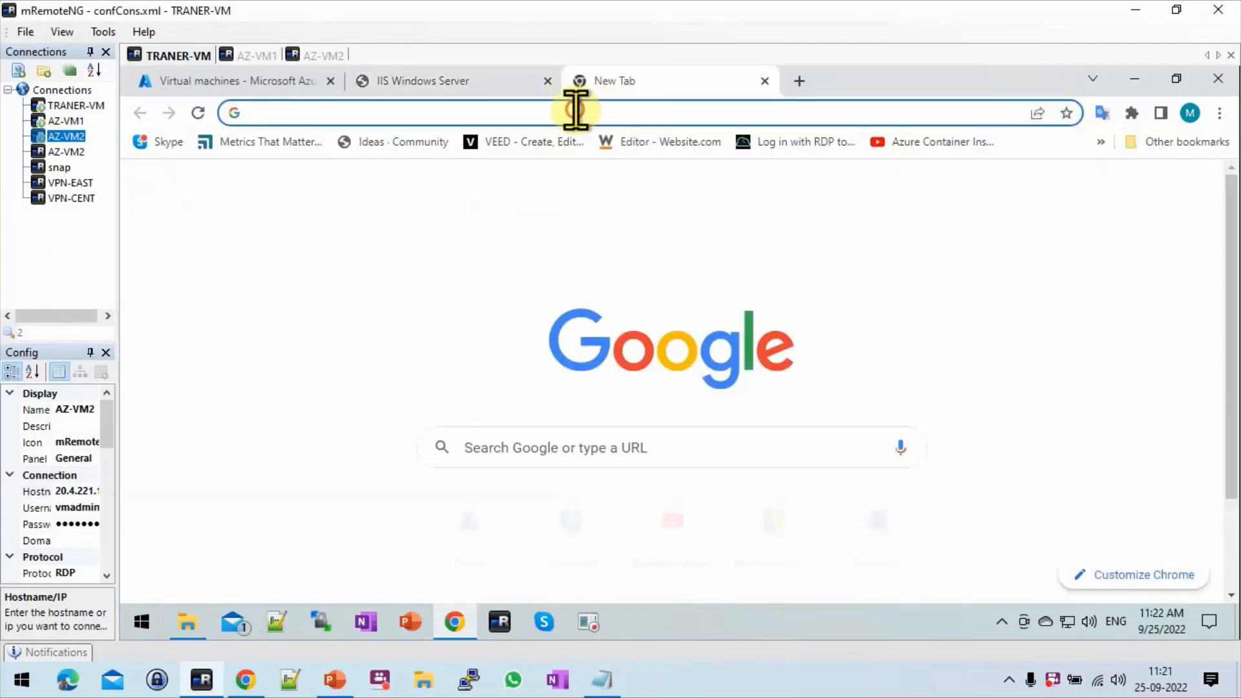
pyautogui.hotkey('ctrl', 'v')
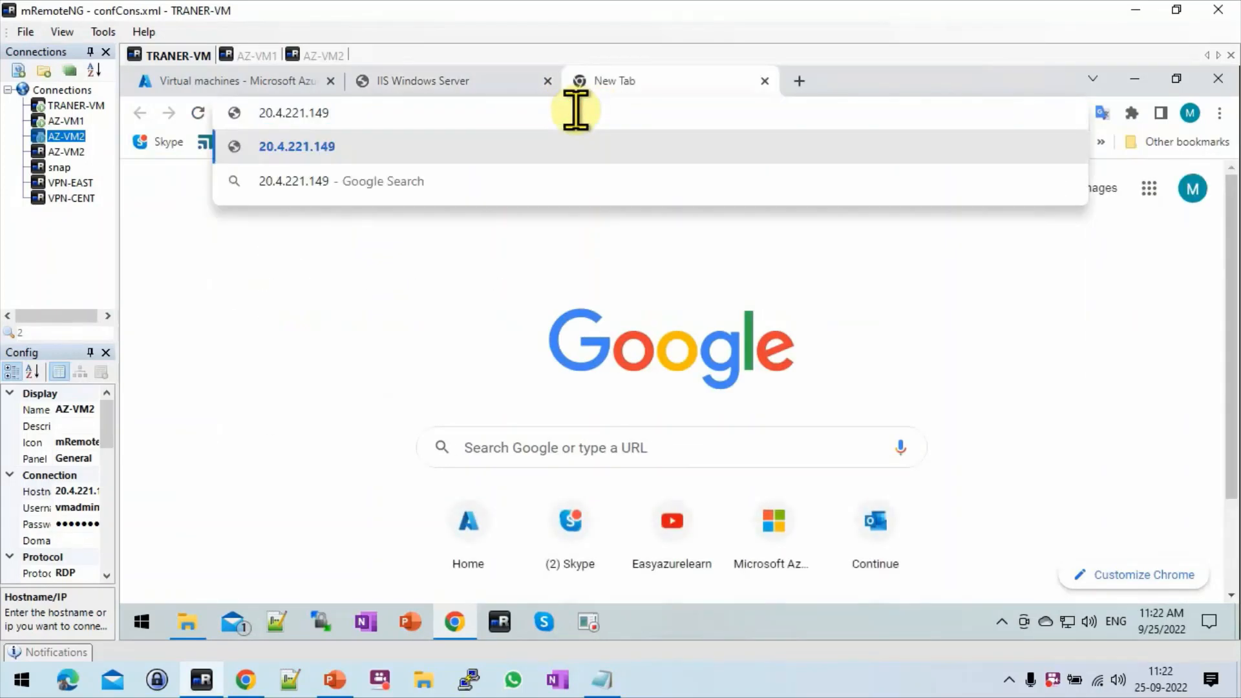
pyautogui.press('Return')
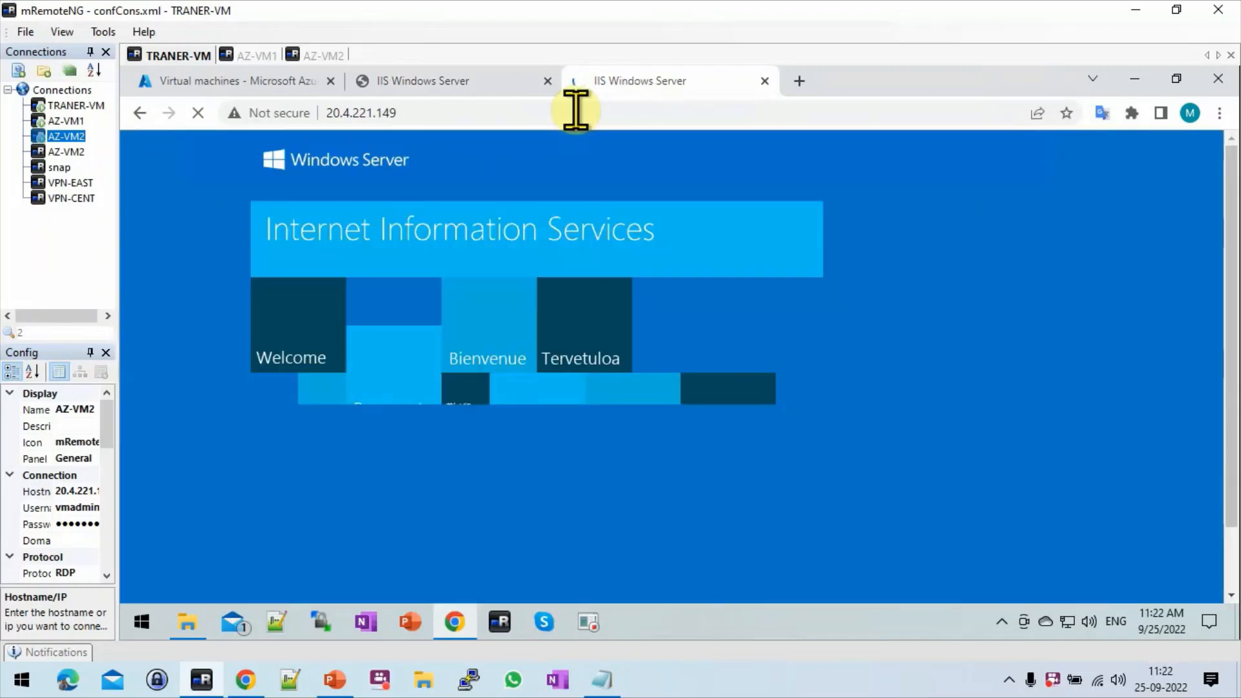
# In the Notepad notes, add AVZone1 after AZVM1's IP address and AVZone2 after AZVM2's
pyautogui.hotkey('alt', 'Tab')
pyautogui.click(323, 53)
pyautogui.press('Tab')
pyautogui.write('AVZ')
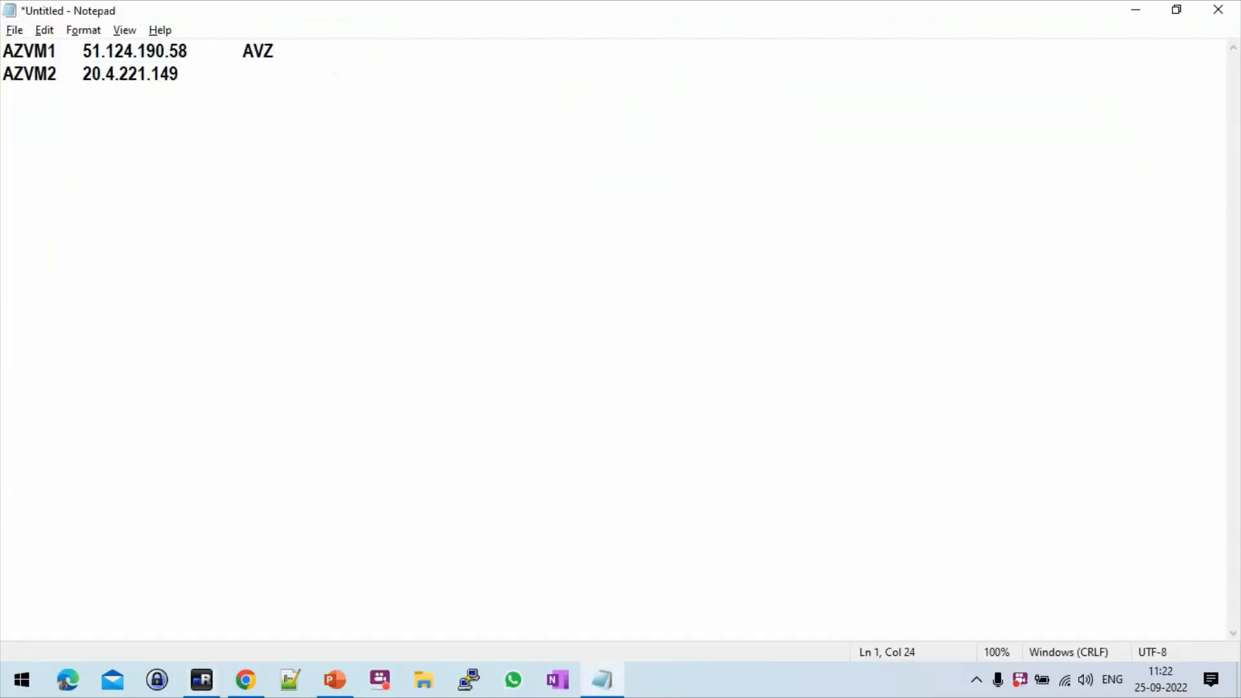
pyautogui.write('on')
pyautogui.write('e')
pyautogui.write('1')
pyautogui.press('Return')
pyautogui.press('BackSpace')
pyautogui.click(246, 77)
pyautogui.press('Tab')
pyautogui.write('AVZone2')
# Insert a load balancer label on a new line above the two VM entries in Notepad
pyautogui.click(6, 51)
pyautogui.press('Return')
pyautogui.click(7, 53)
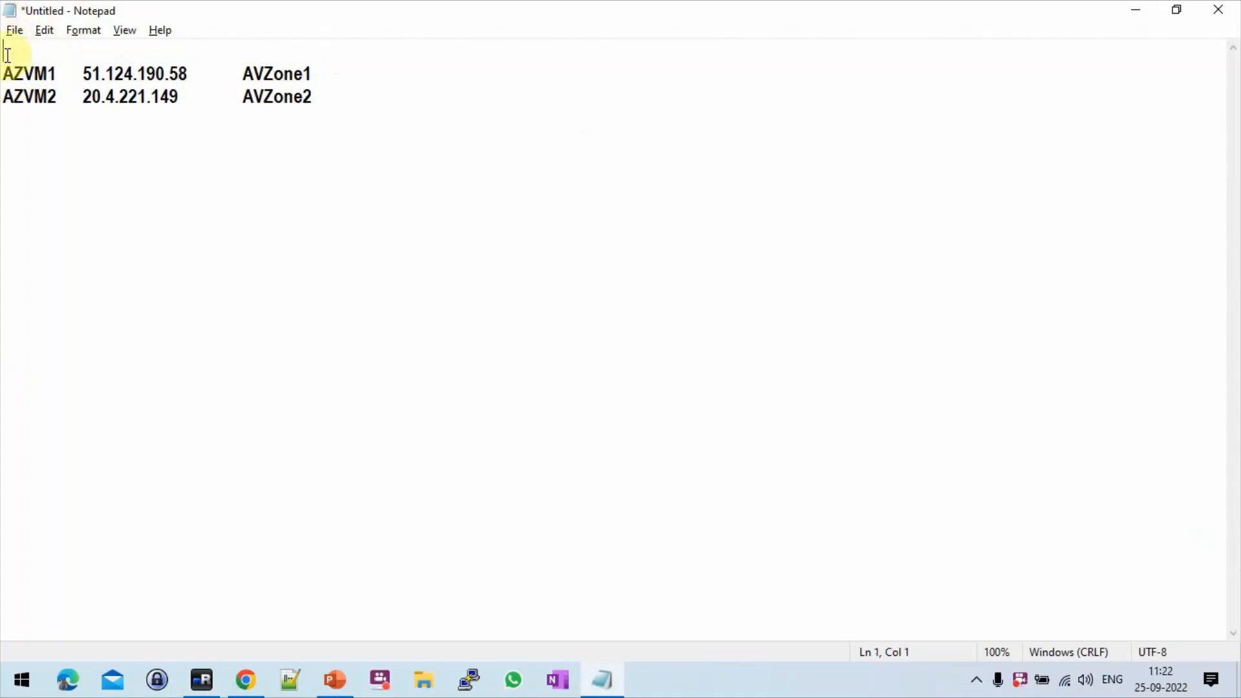
pyautogui.write('Loadb')
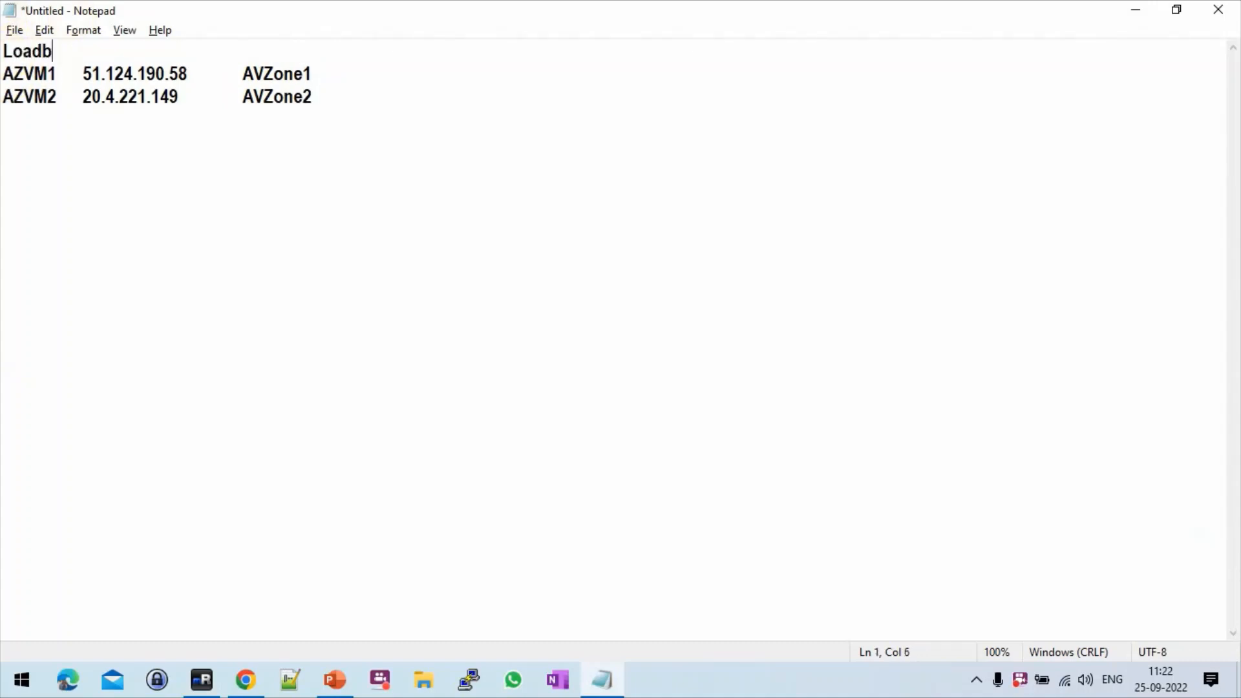
pyautogui.write('lancer')
pyautogui.press('Return')
# Switch to the Azure portal in the TRANER-VM session and open the frontend IP configuration of load balancer LB-WEBSERVER
pyautogui.hotkey('alt', 'Tab')
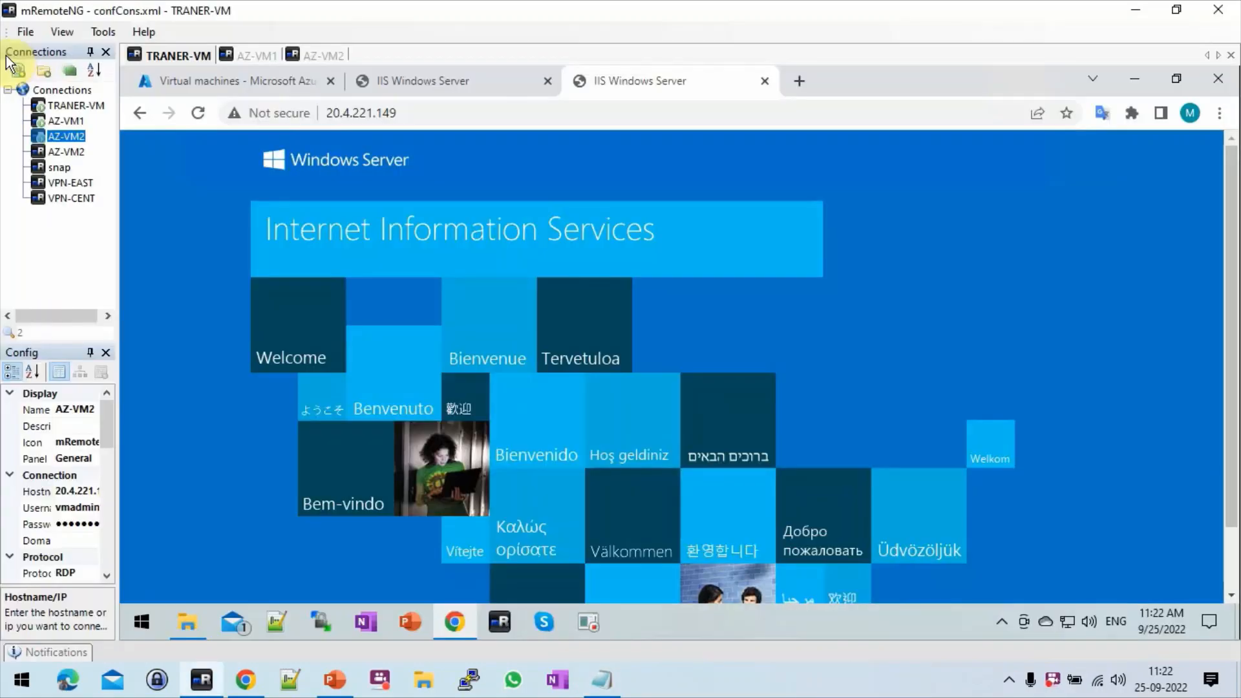
pyautogui.click(216, 80)
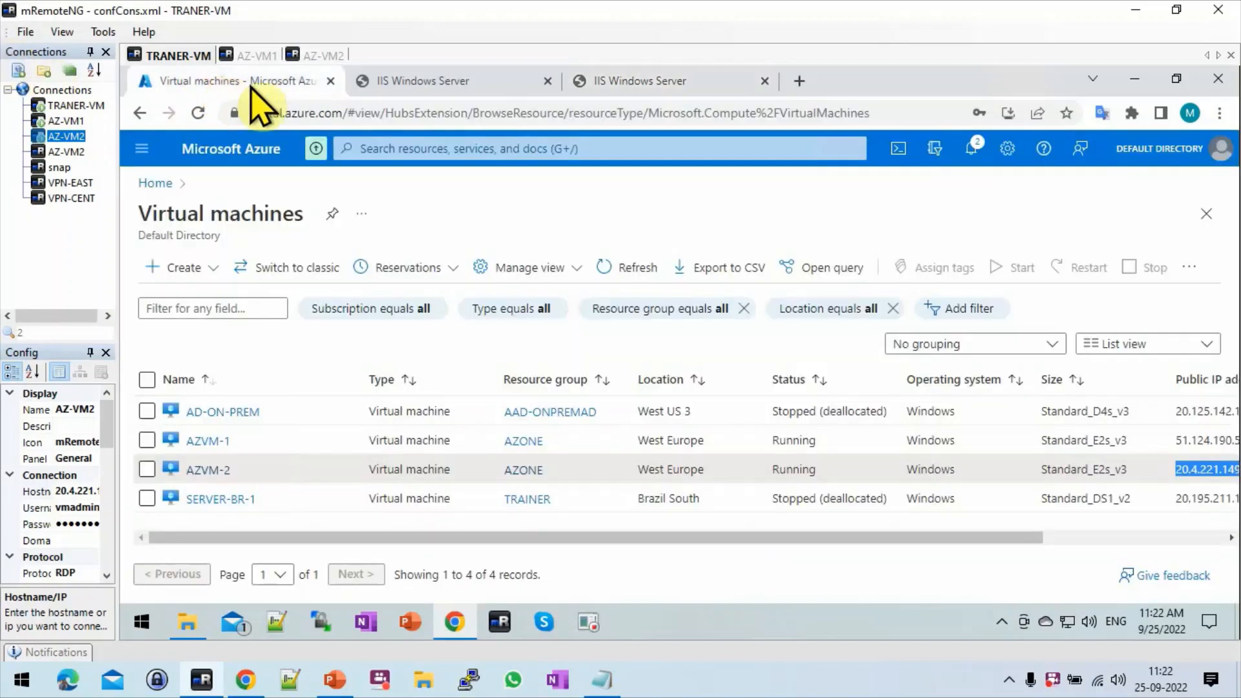
pyautogui.click(155, 178)
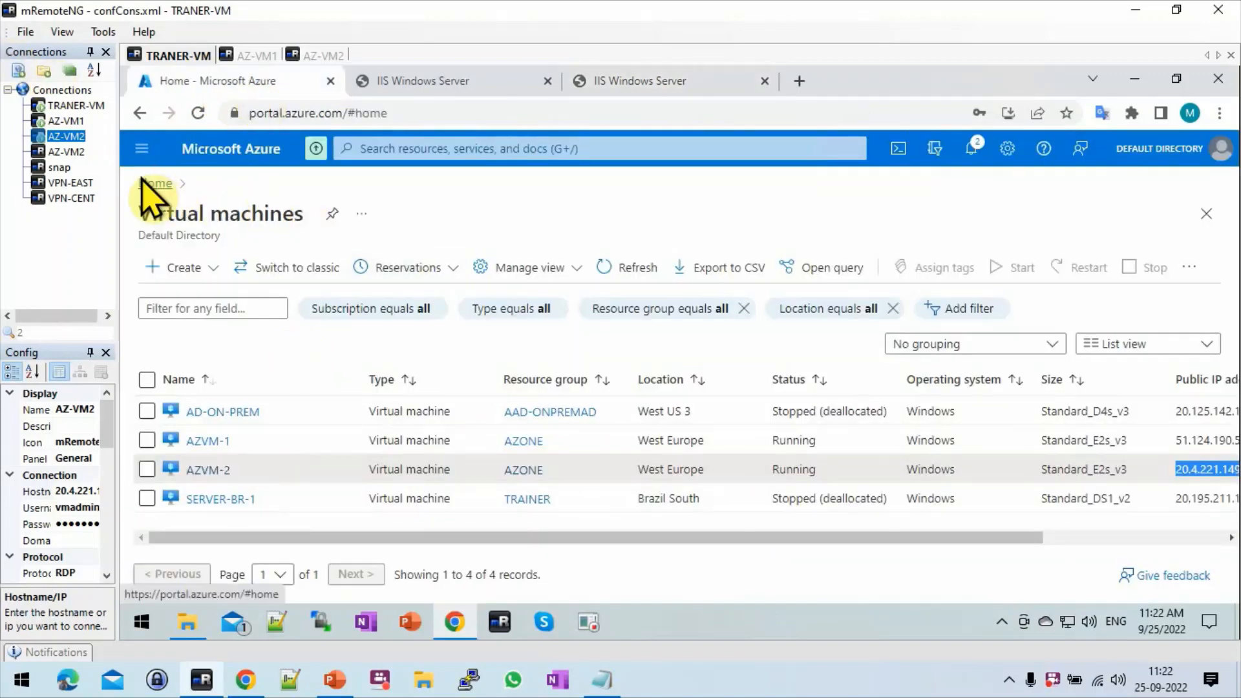
pyautogui.click(429, 267)
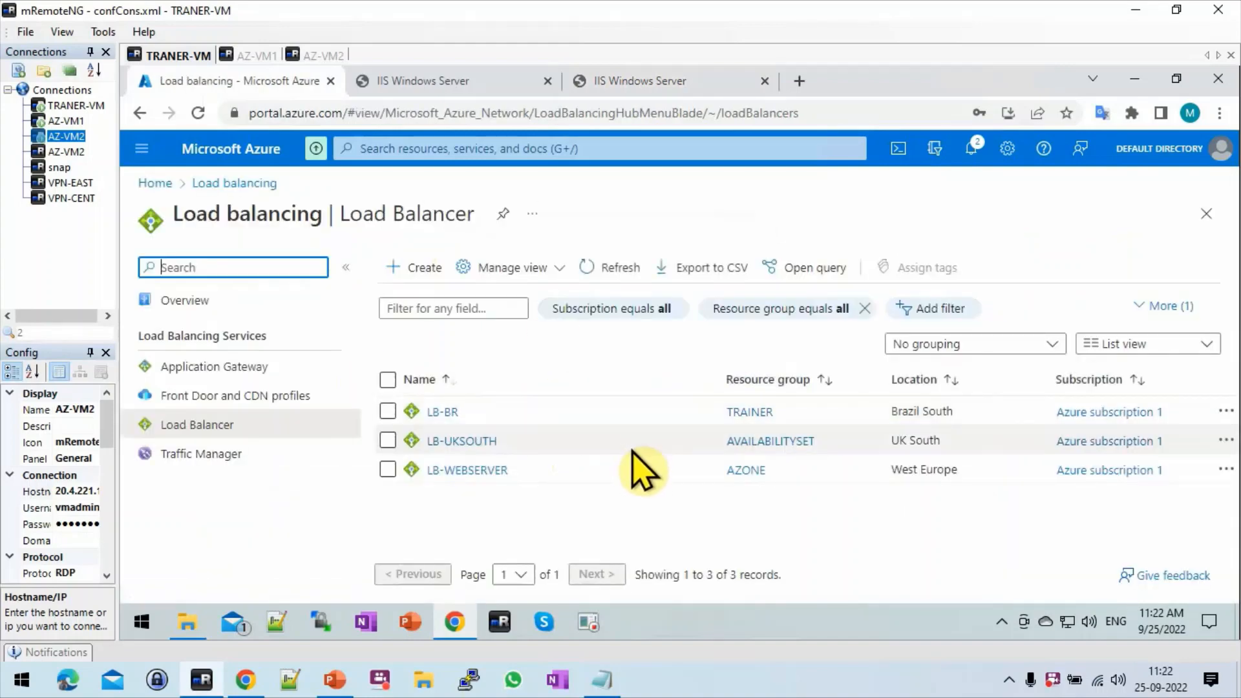
pyautogui.click(477, 471)
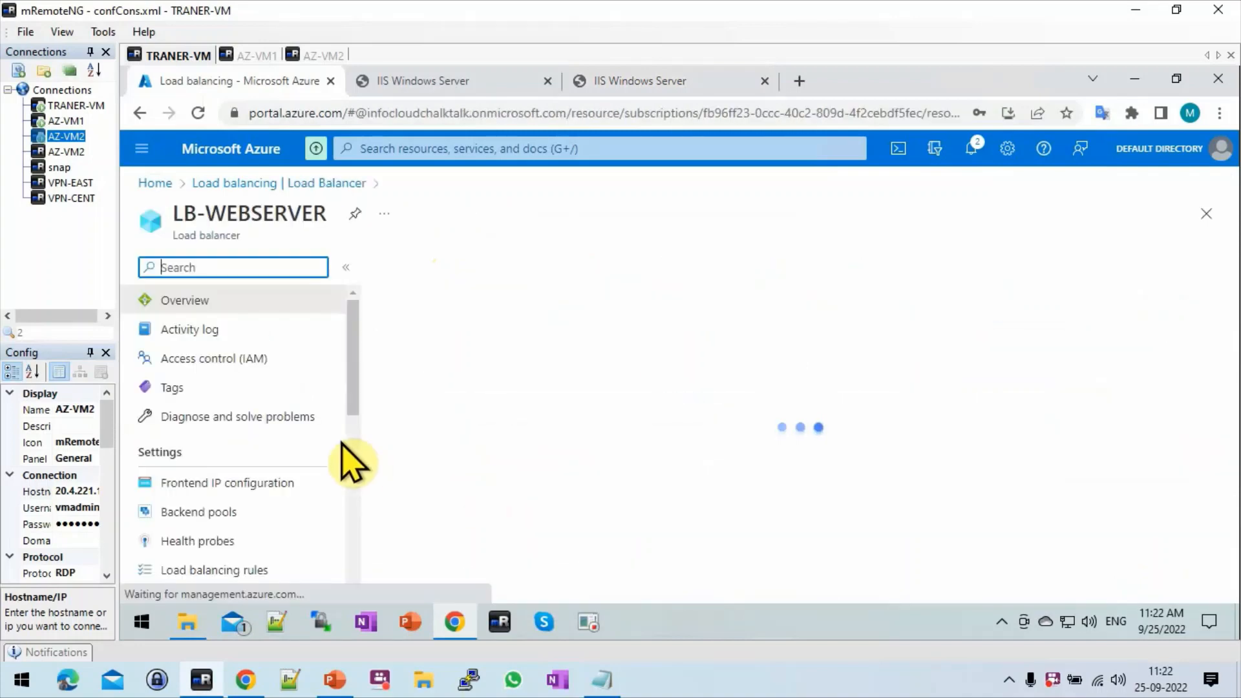
pyautogui.click(259, 484)
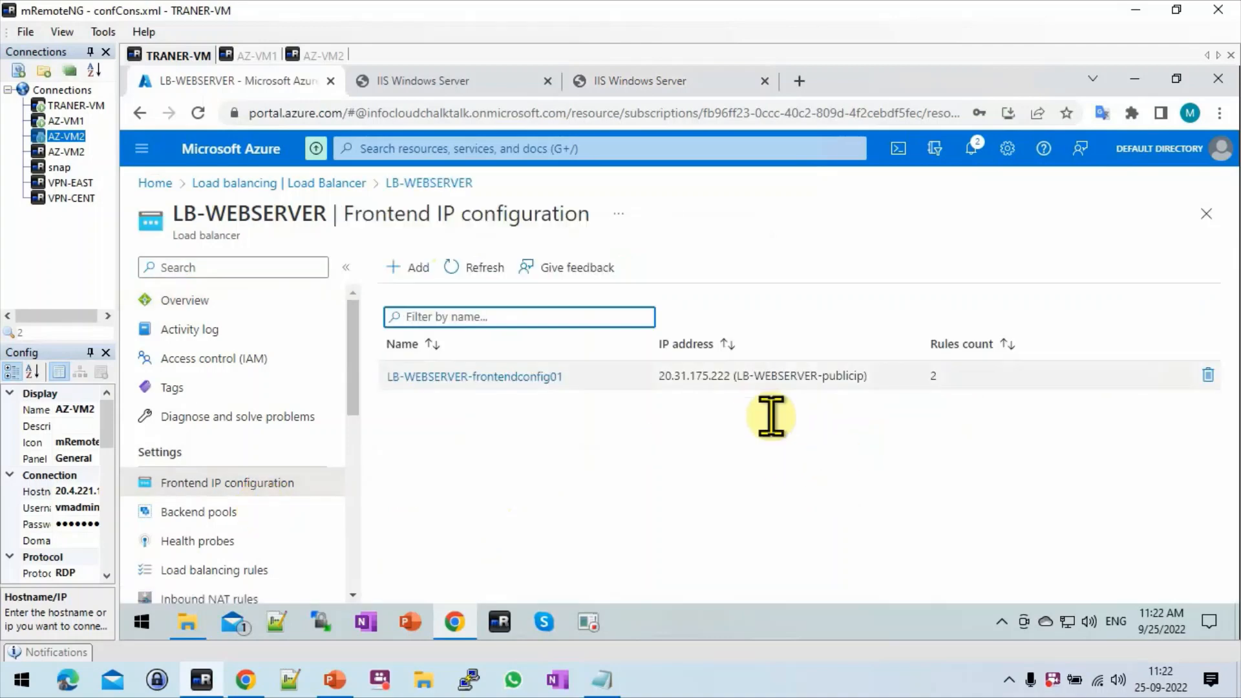
# Copy LB-WEBSERVER's public IP 20.31.175.222 and add it after the Loadblancer label in the Notepad notes
pyautogui.doubleClick(722, 376)
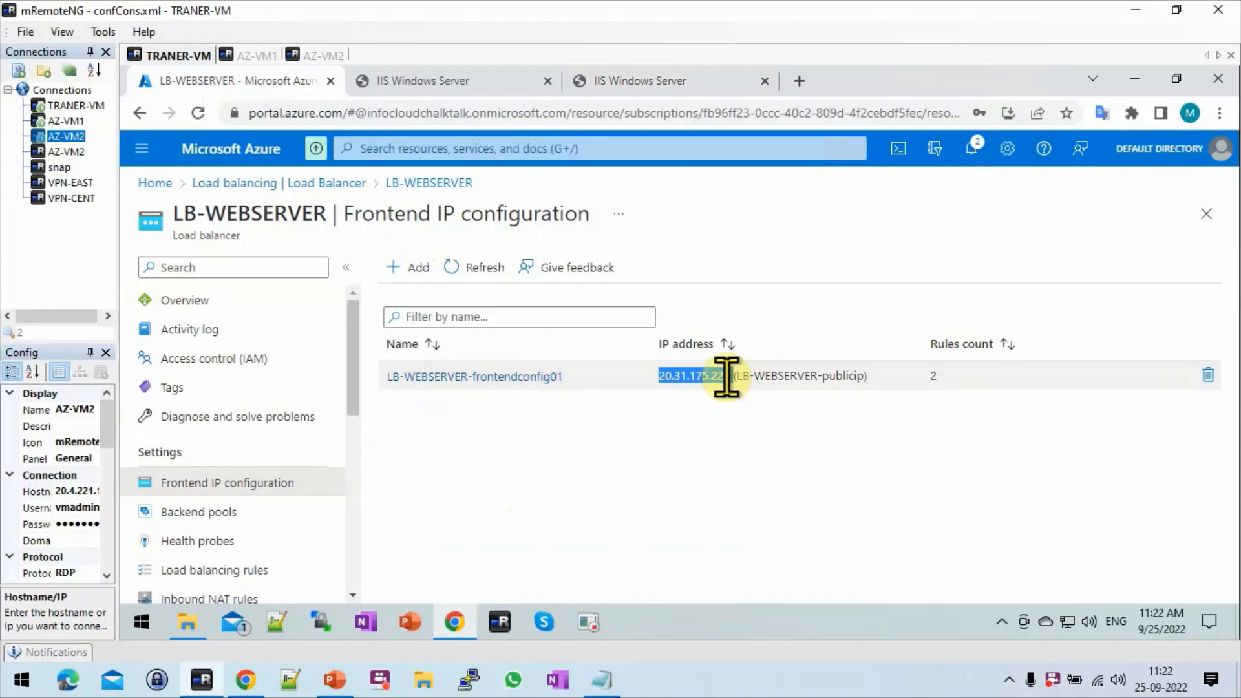
pyautogui.hotkey('alt', 'Tab')
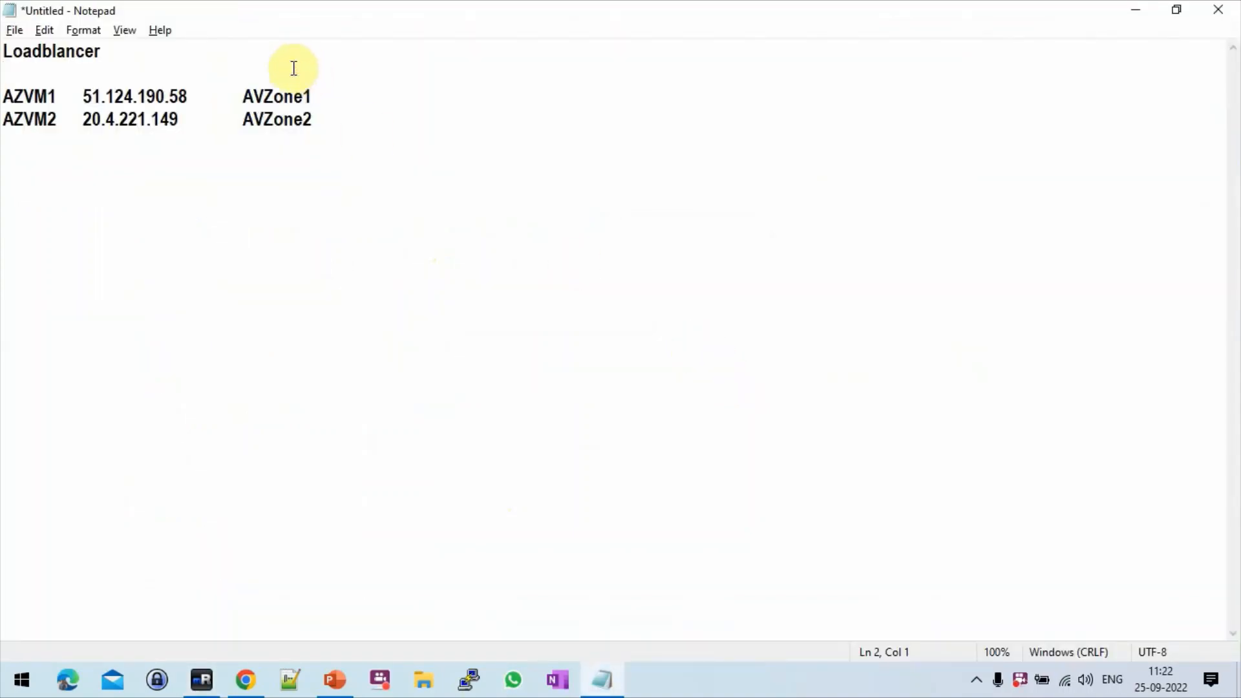
pyautogui.click(165, 51)
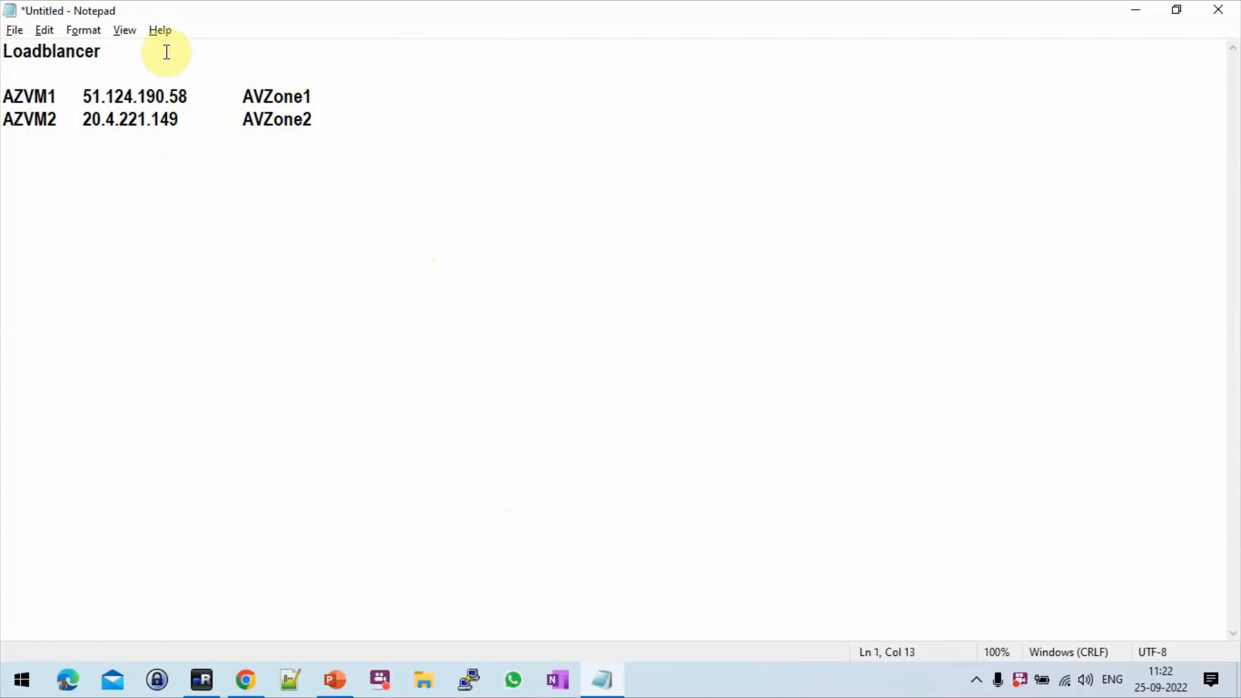
pyautogui.press('Tab')
pyautogui.write('20.31.175.222')
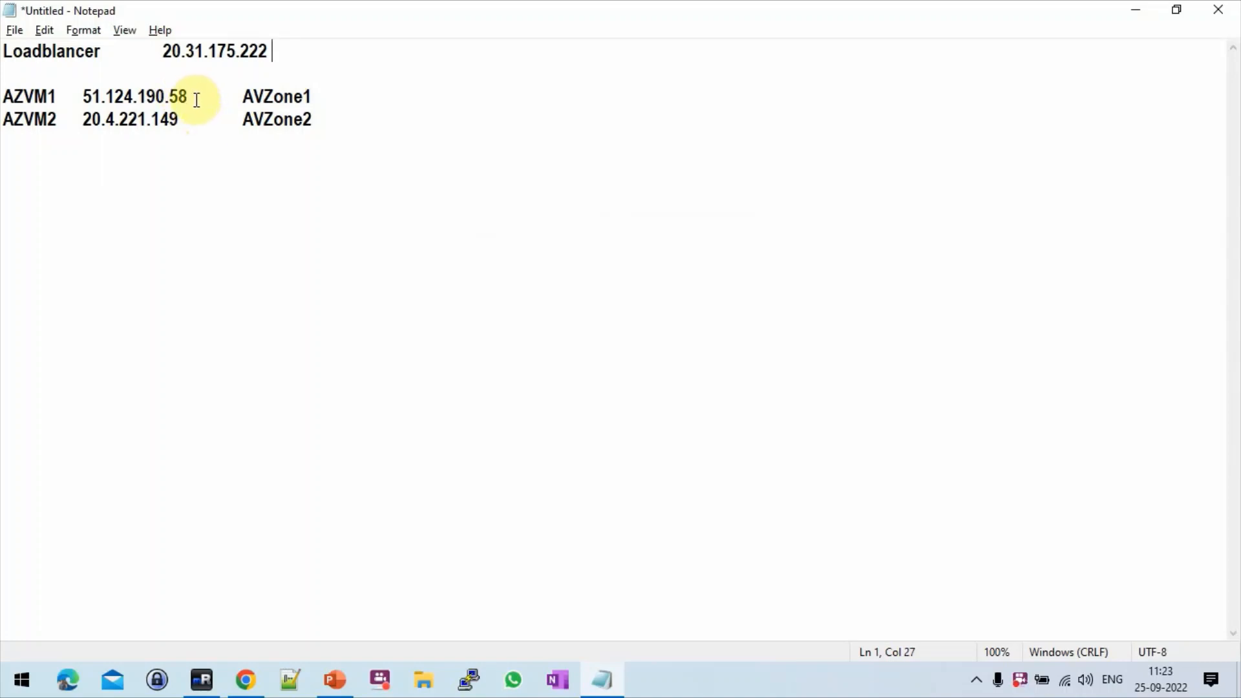
# Compare the IIS pages open at 51.124.190.58 and 20.4.221.149 in the TRANER-VM session's browser
pyautogui.hotkey('alt', 'Tab')
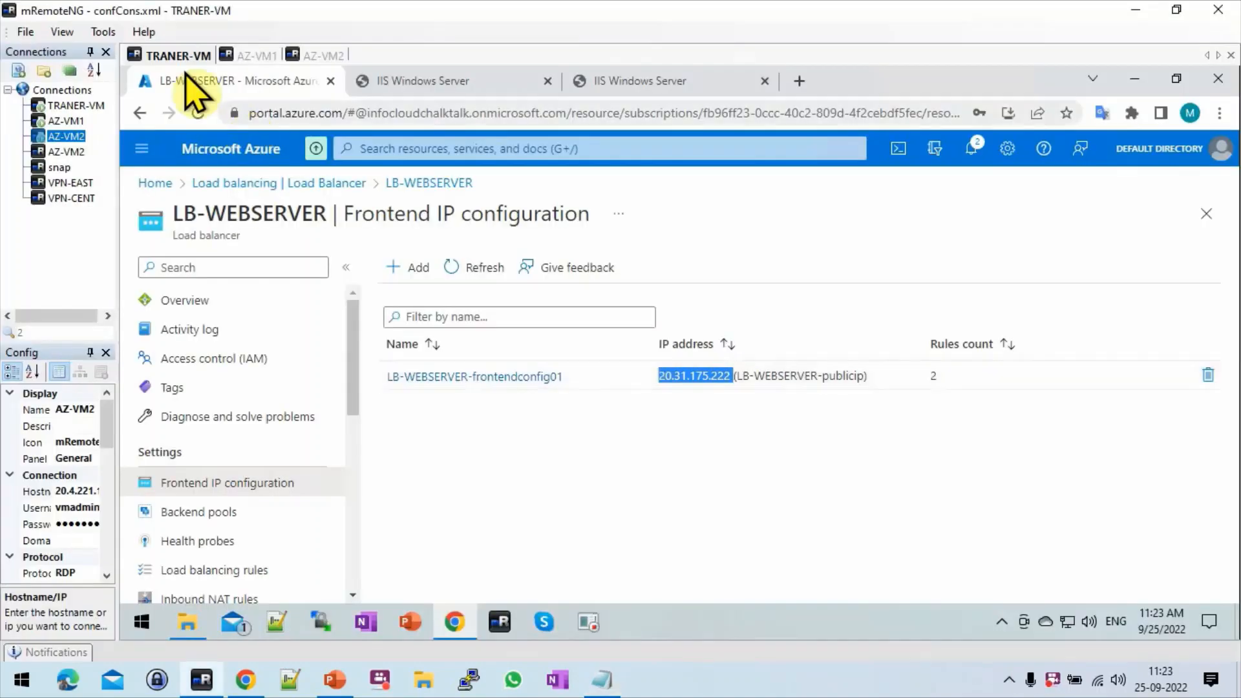
pyautogui.click(429, 83)
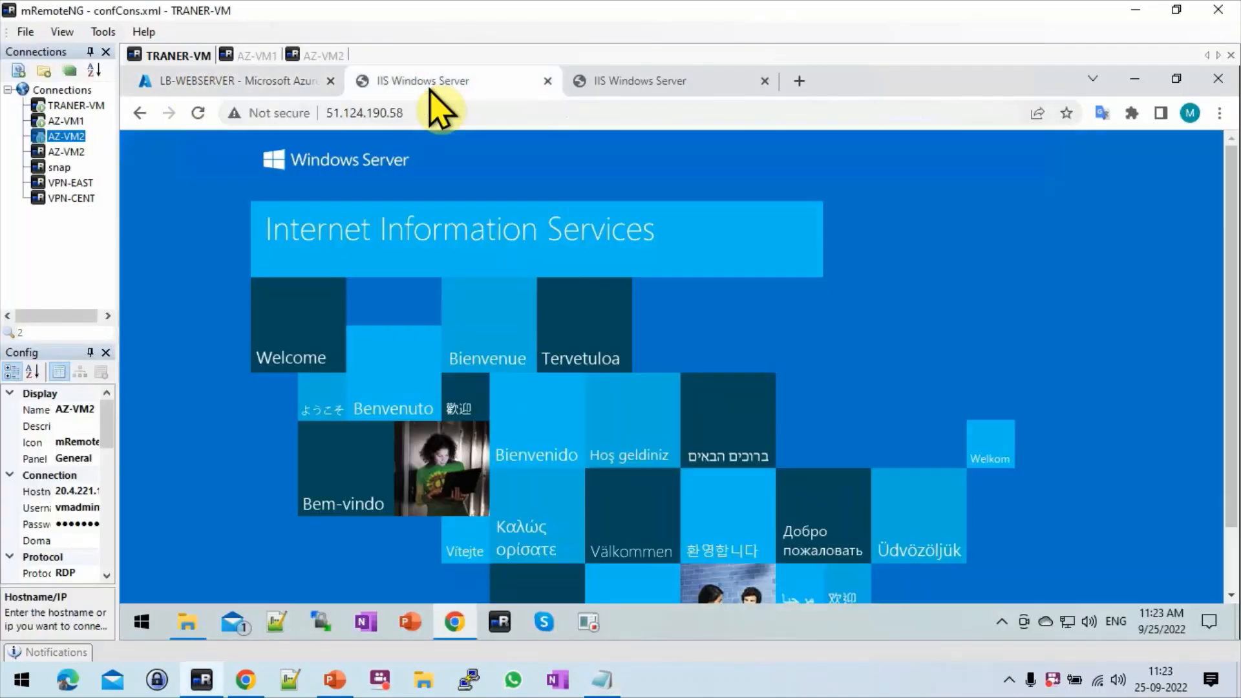
pyautogui.click(639, 80)
pyautogui.click(638, 79)
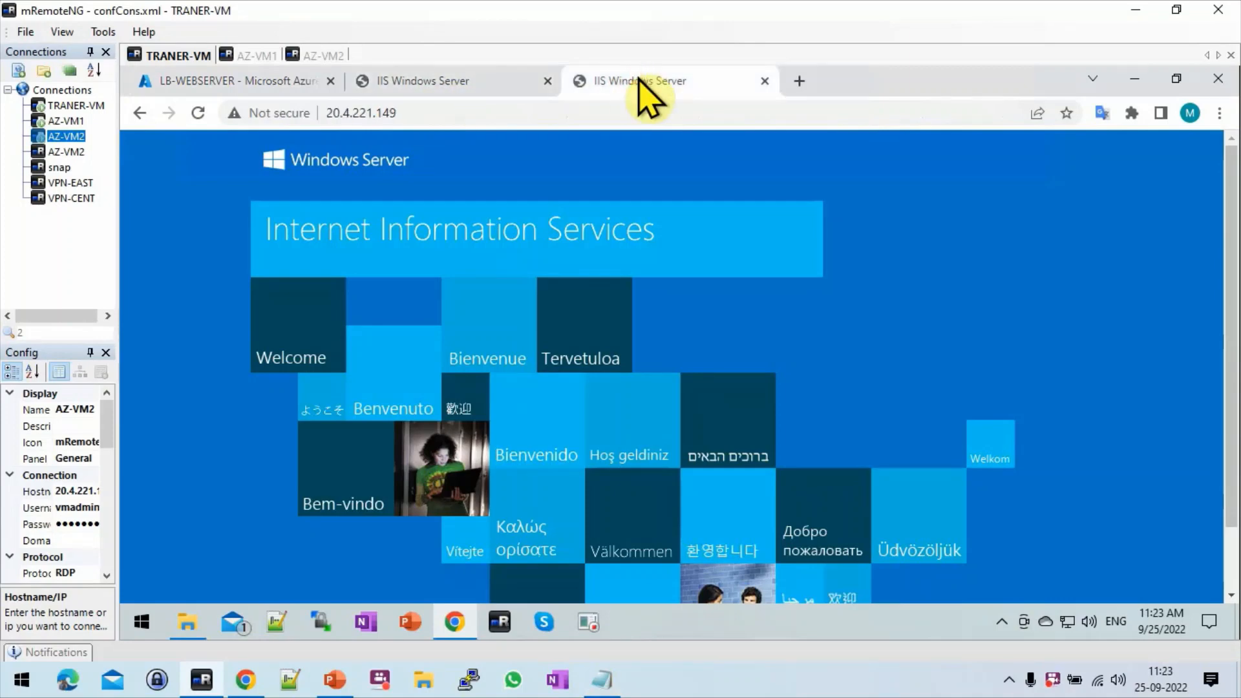
pyautogui.click(492, 82)
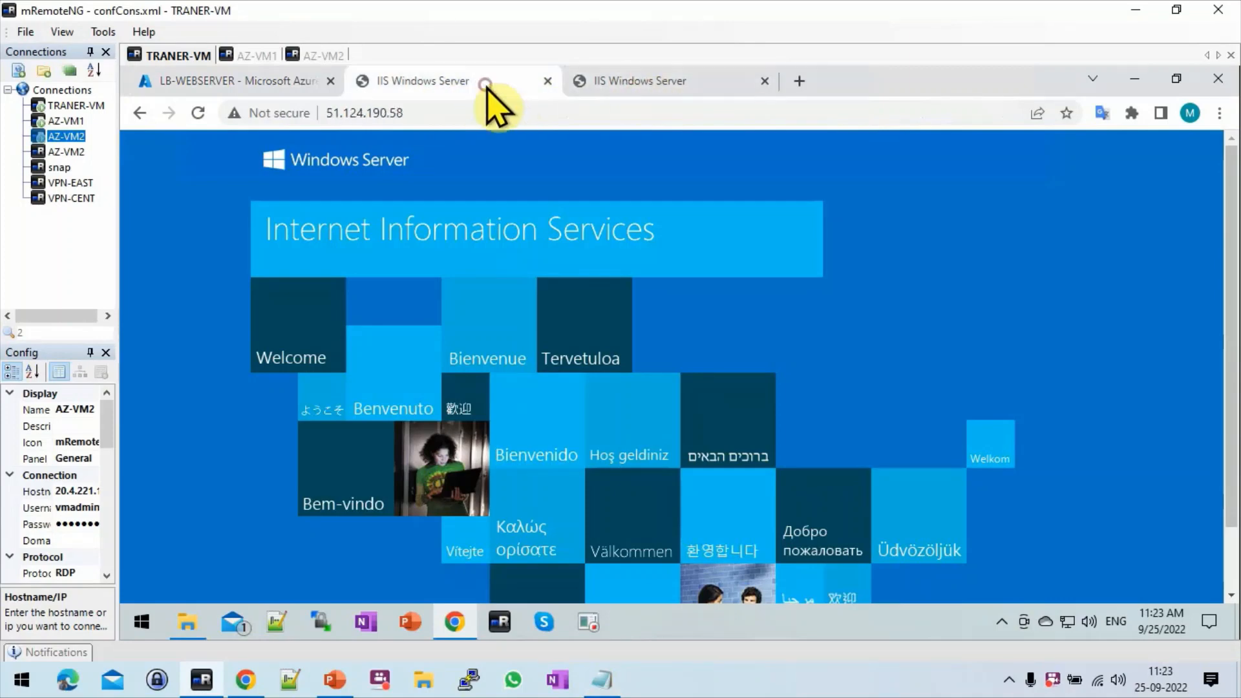
# In the AZ-VM1 session, expand AZVM-1's sites in IIS Manager and open the Default Web Site's wwwroot folder
pyautogui.click(271, 60)
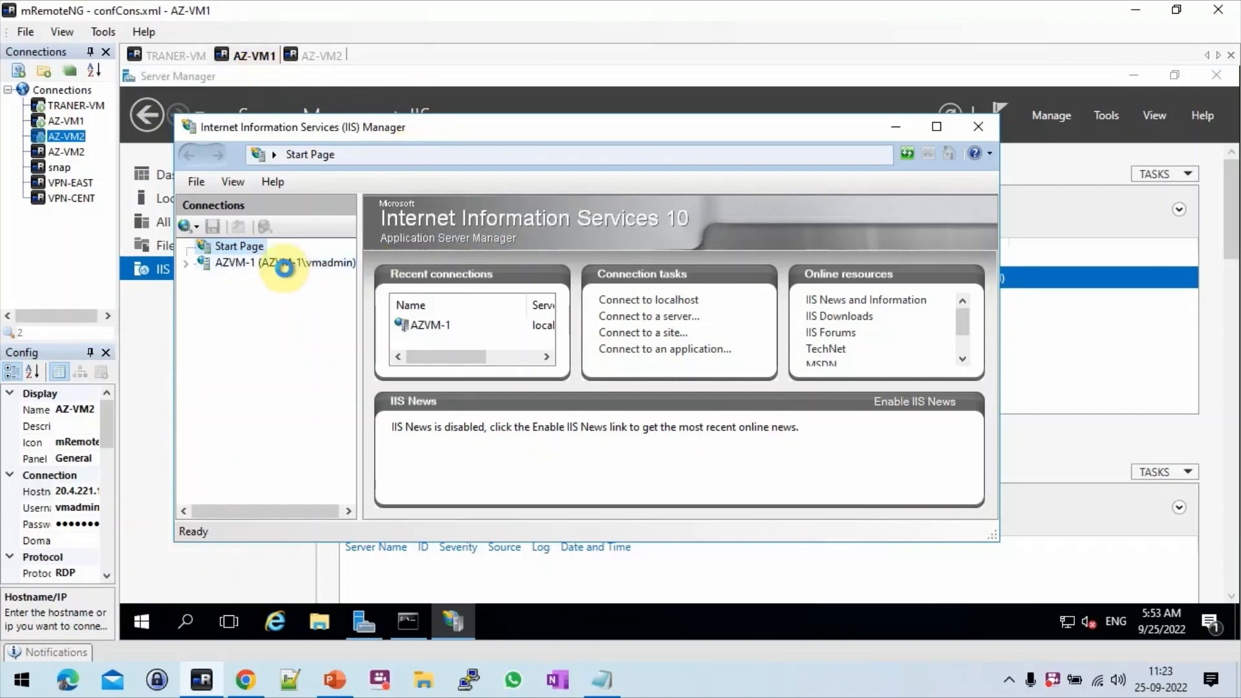
pyautogui.click(284, 269)
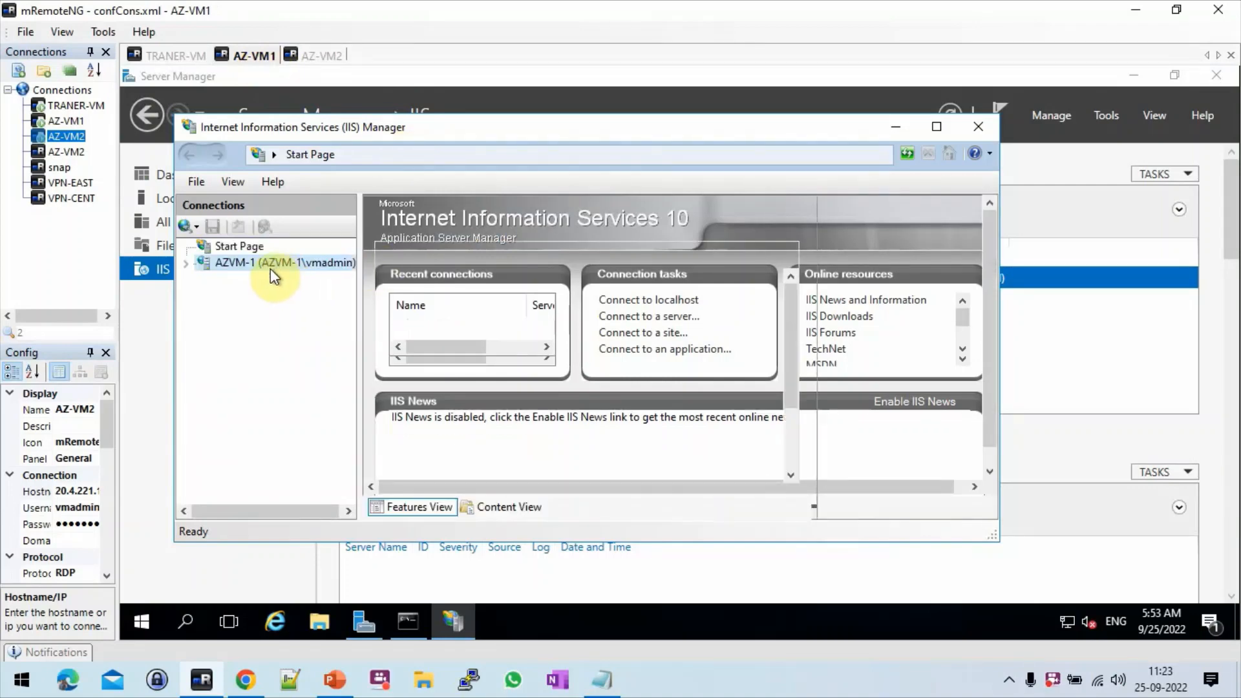
pyautogui.rightClick(271, 270)
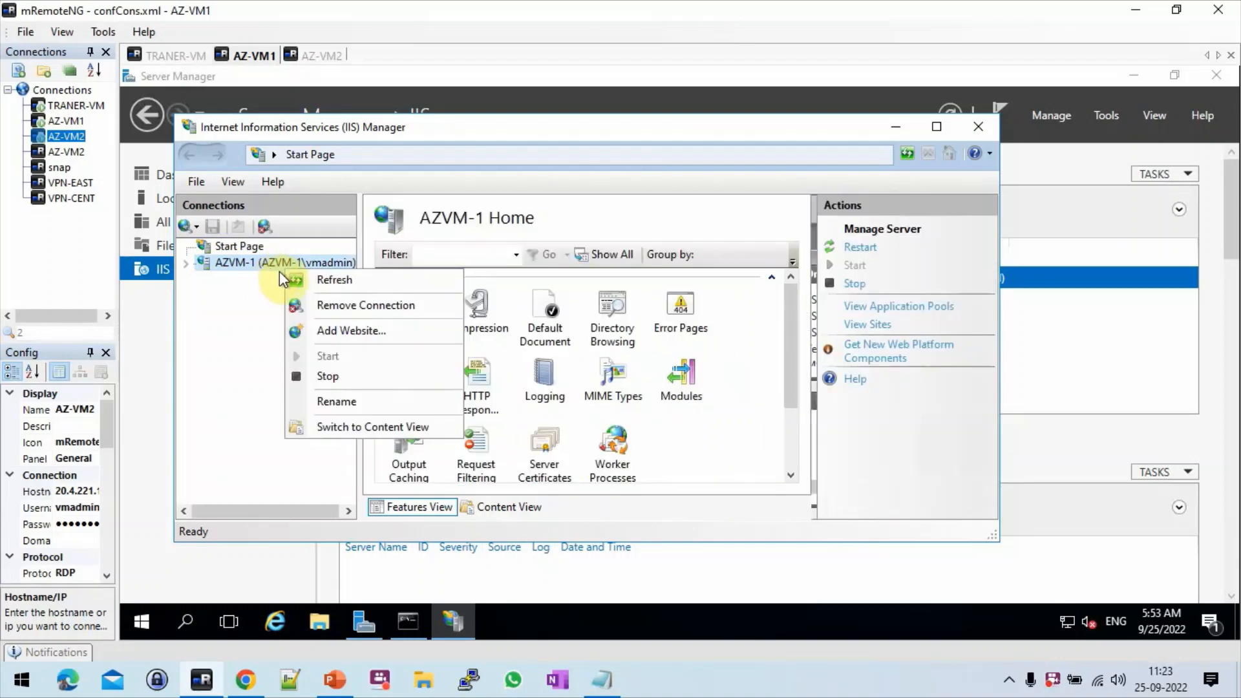
pyautogui.click(189, 268)
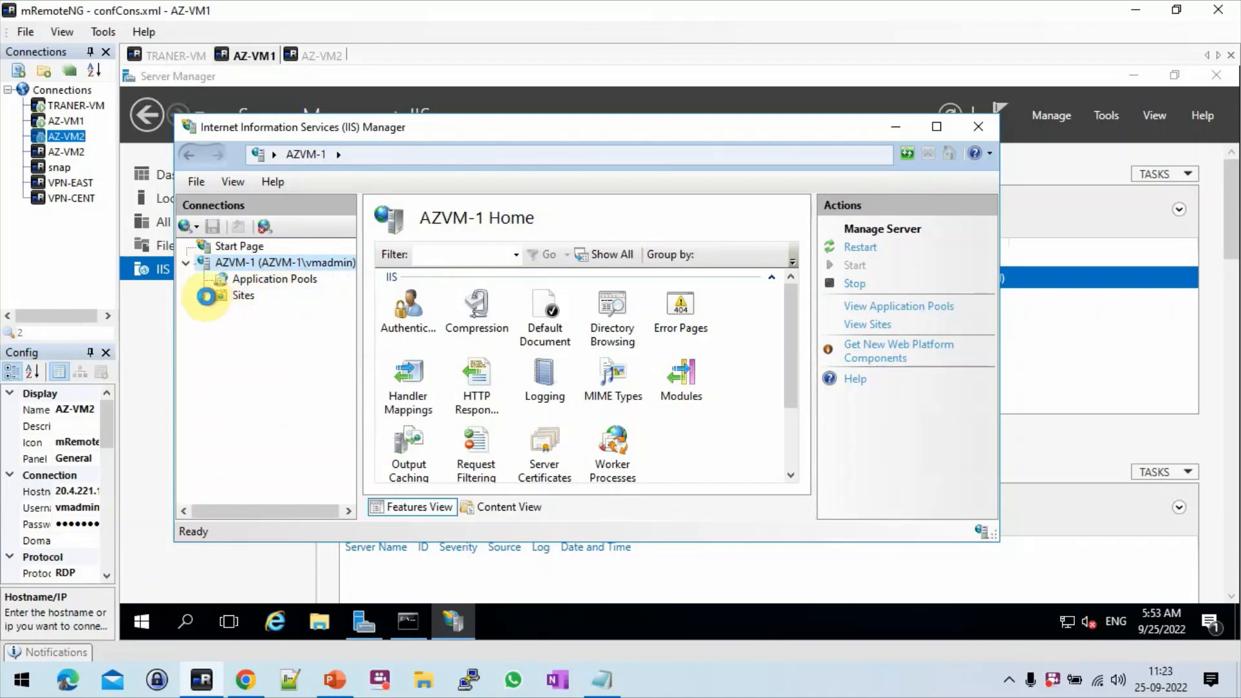
pyautogui.click(205, 296)
pyautogui.click(269, 310)
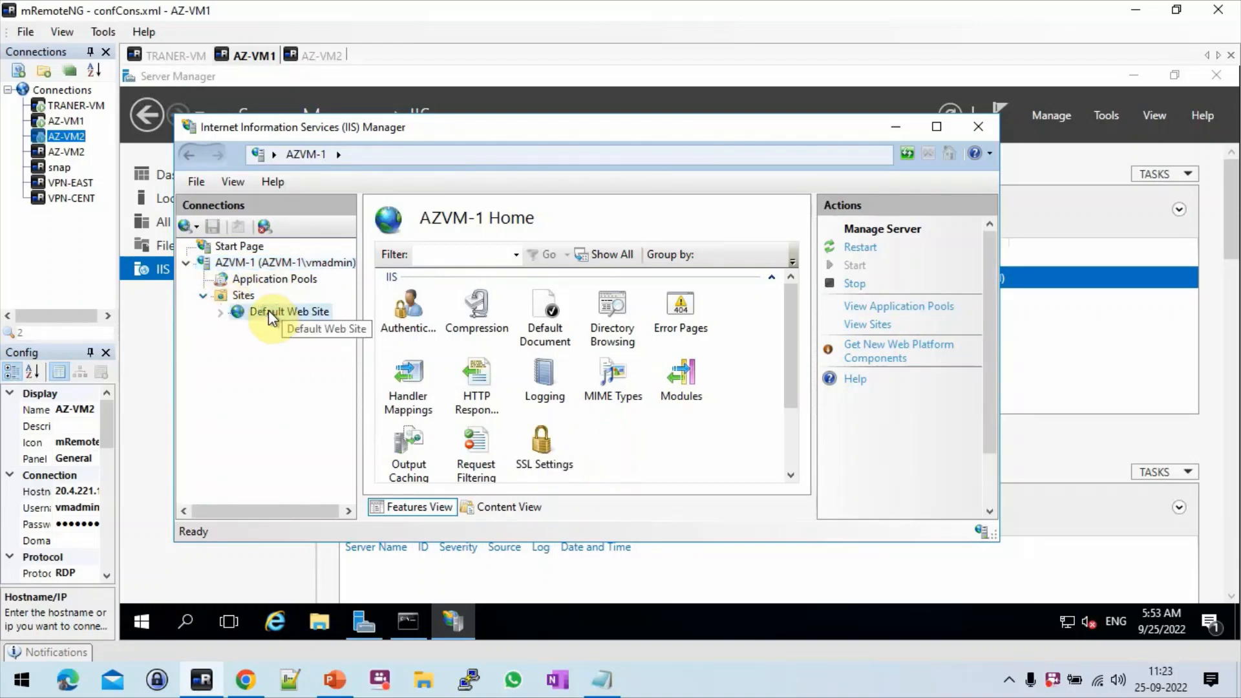
pyautogui.rightClick(282, 312)
pyautogui.click(283, 314)
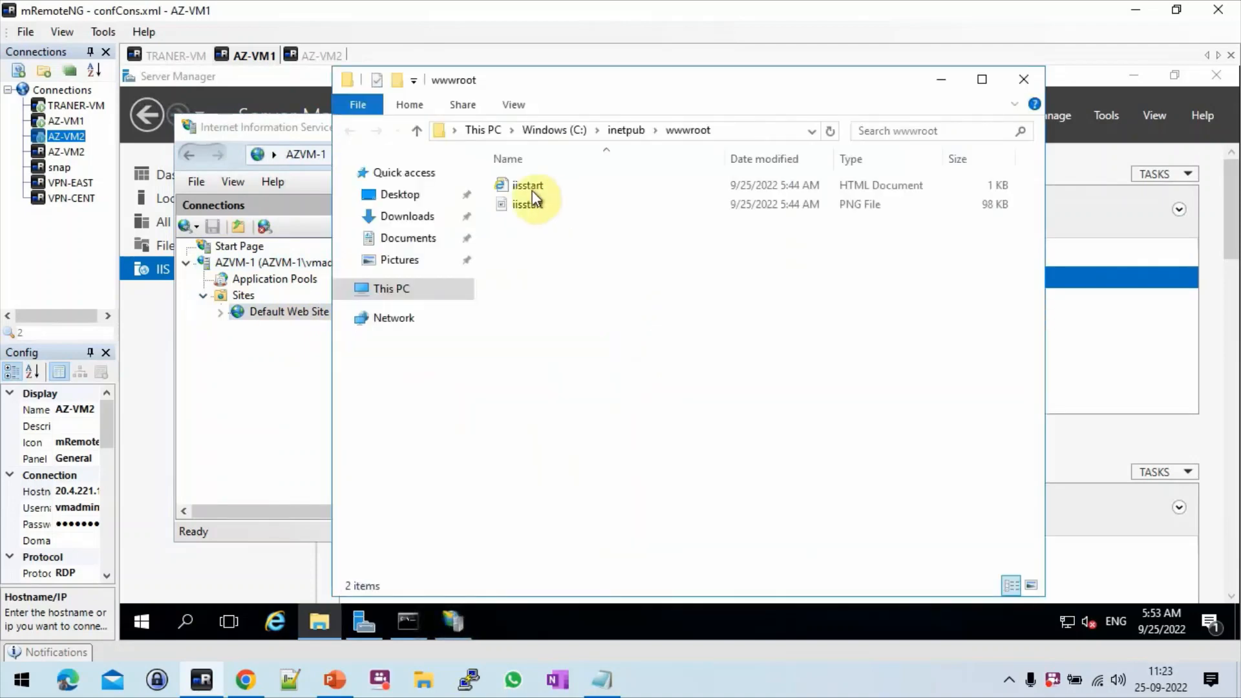
# Open the iisstart PNG image from the wwwroot folder for editing in Paint
pyautogui.click(517, 205)
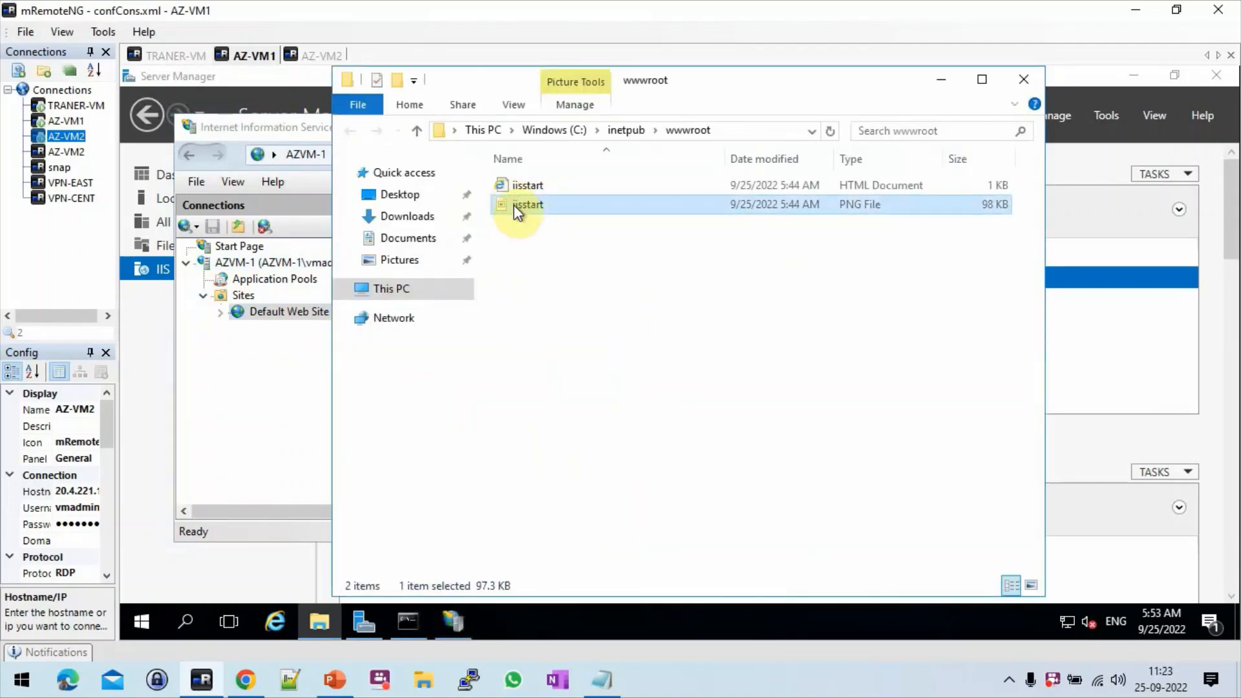
pyautogui.rightClick(517, 207)
pyautogui.click(572, 221)
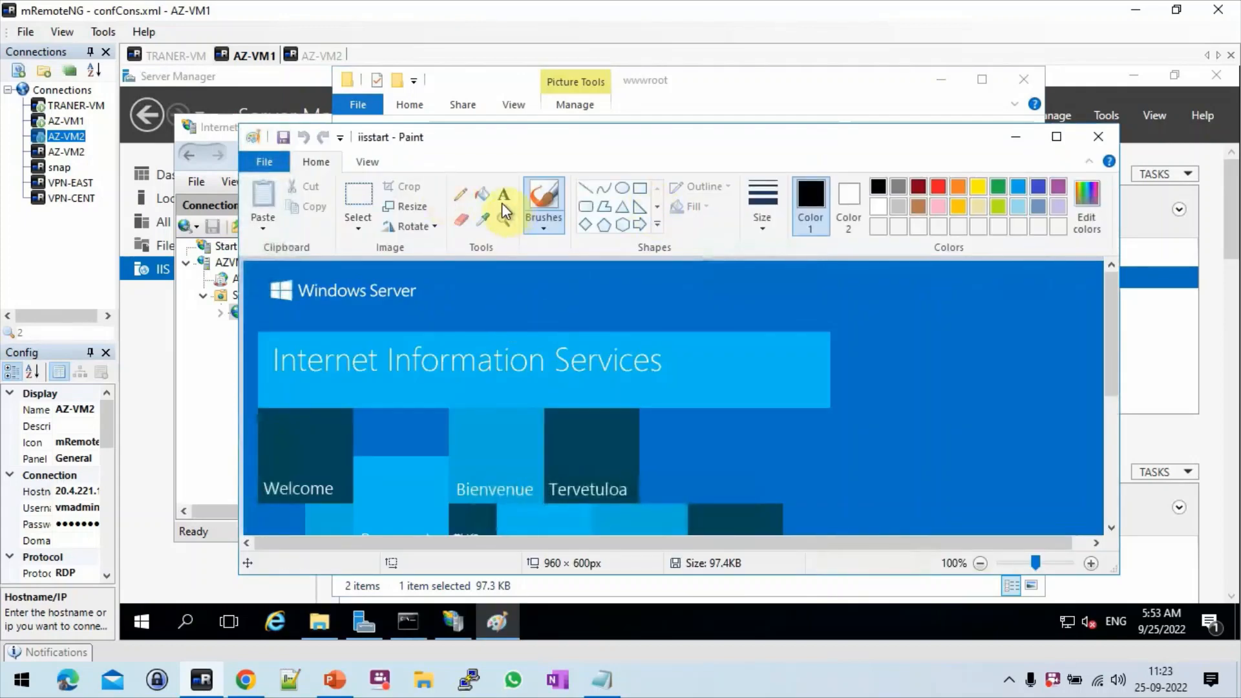
# Add the text "MY SERVER IS RUNNING FROM AZONE 1" beneath the Internet Information Services heading in the image
pyautogui.click(502, 197)
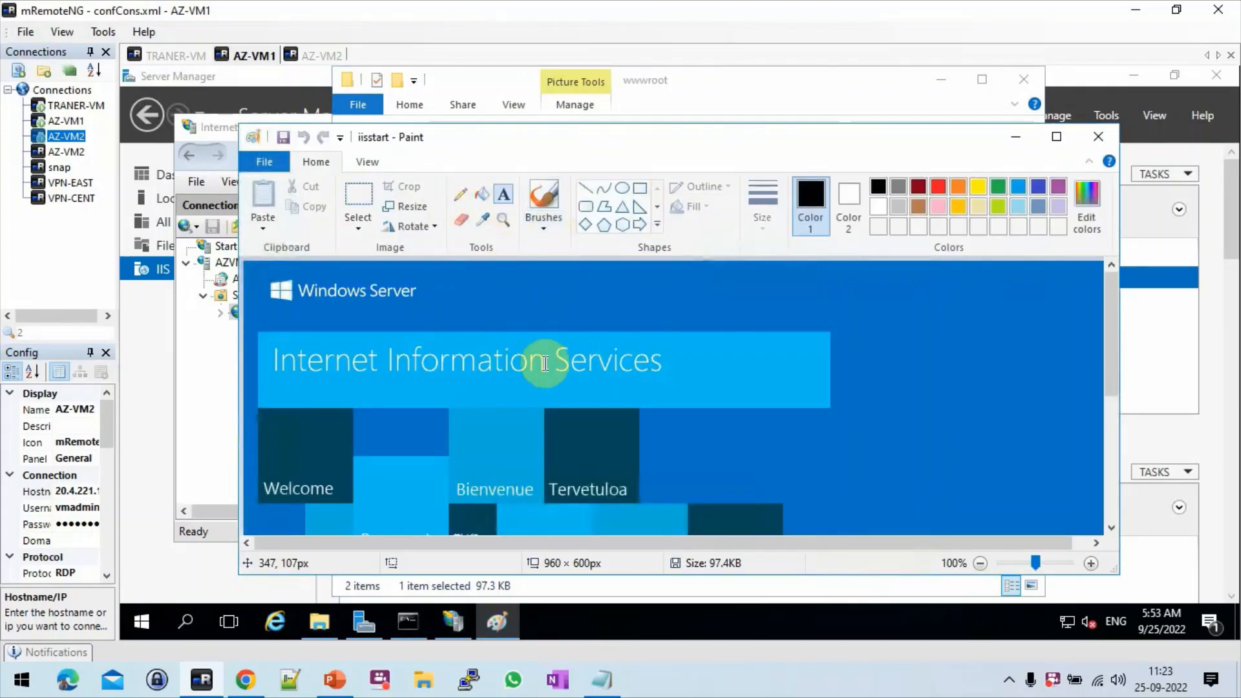
pyautogui.click(429, 387)
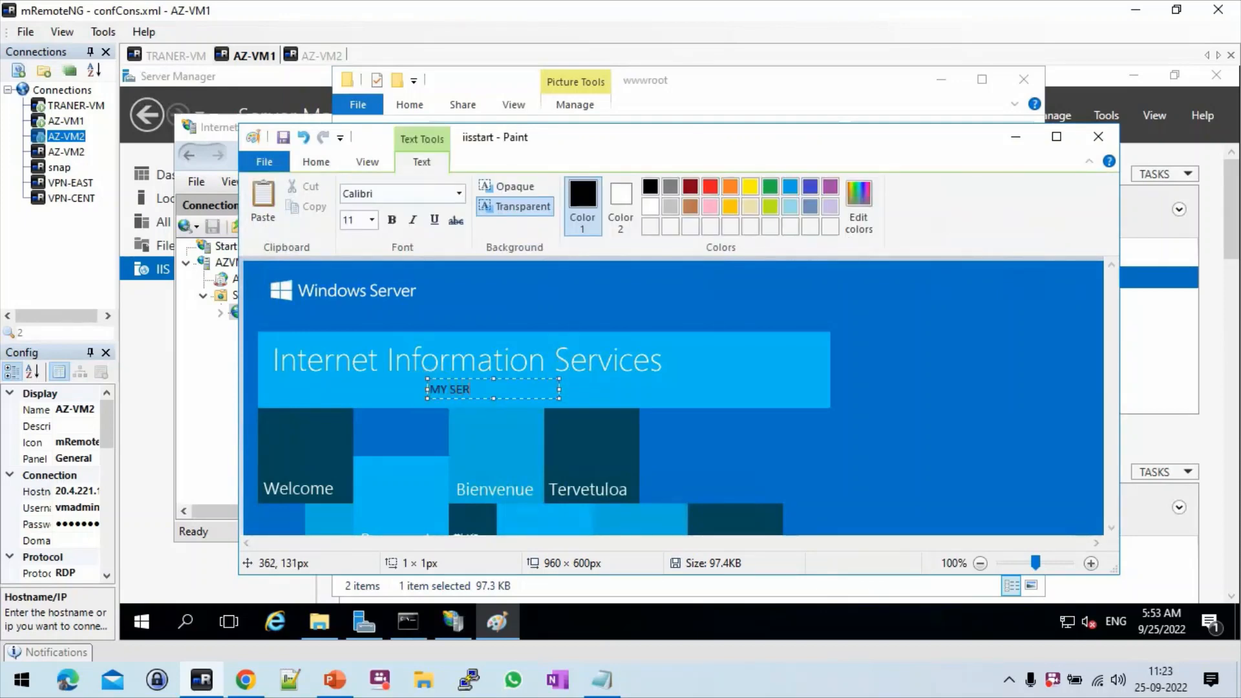
pyautogui.write('MY SERVER IS RUNNING')
pyautogui.click(572, 380)
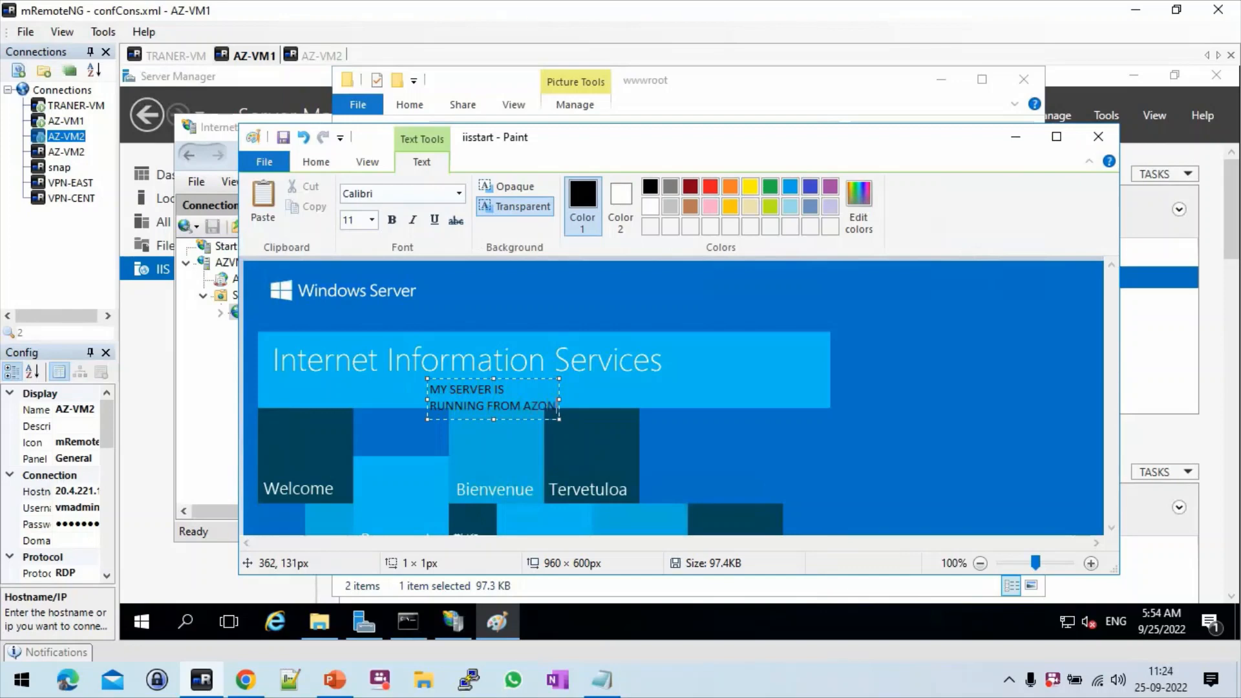
pyautogui.write('E 1')
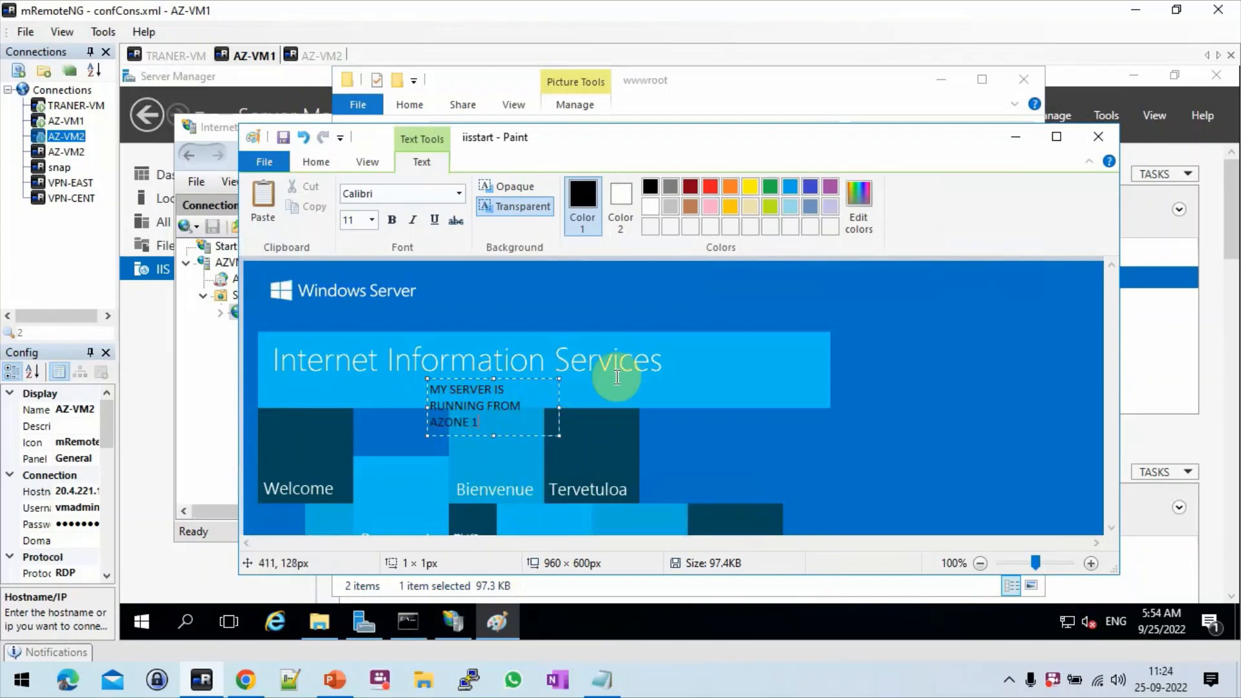
# Make the added text bold, red and size 20, and widen its text box so it fits on one line
pyautogui.hotkey('ctrl', 'a')
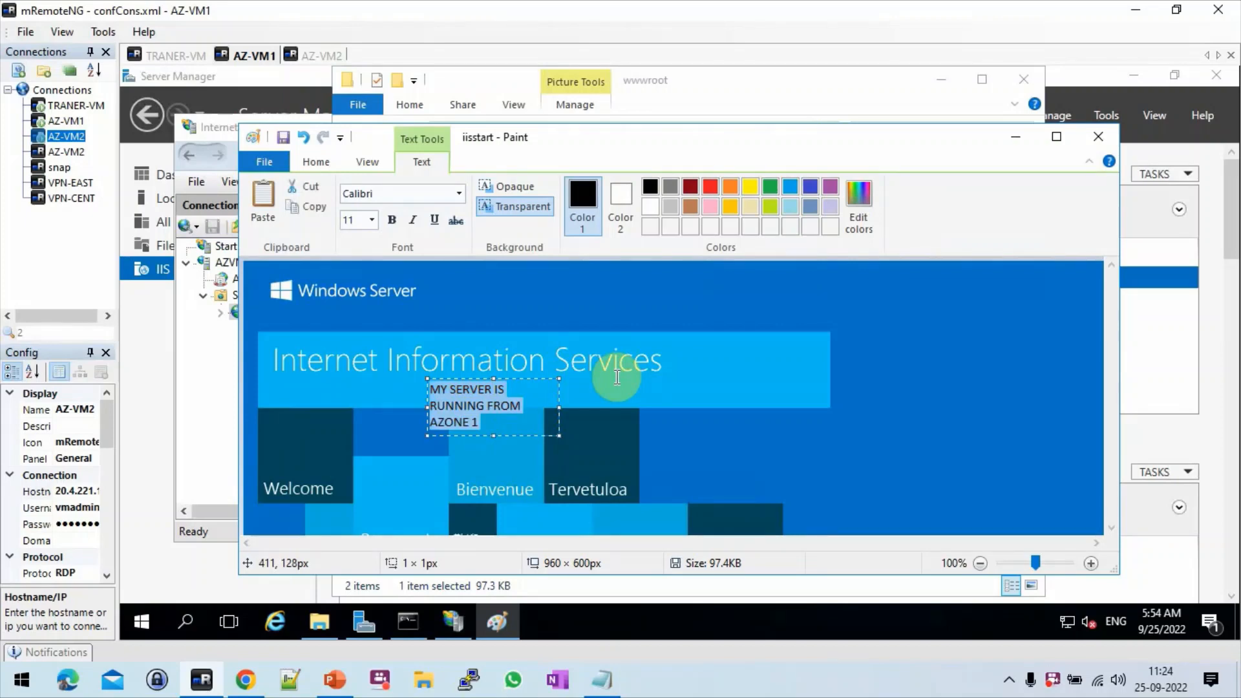
pyautogui.hotkey('ctrl', 'b')
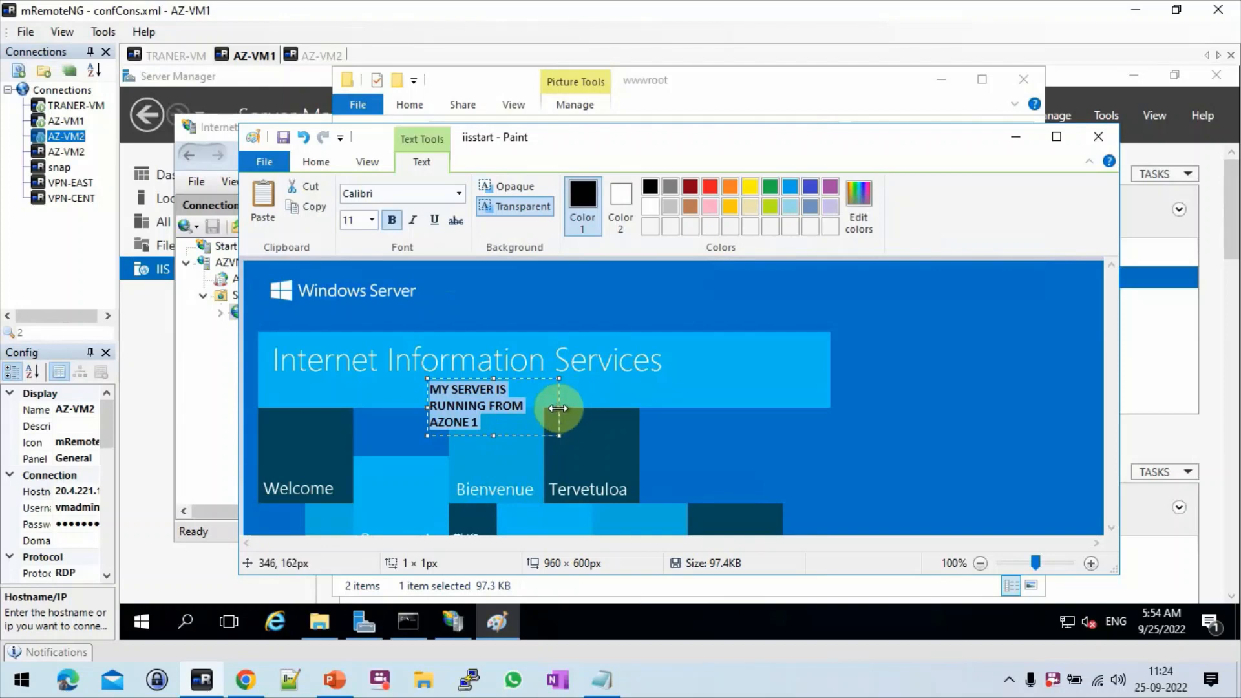
pyautogui.moveTo(559, 405); pyautogui.dragTo(802, 406)
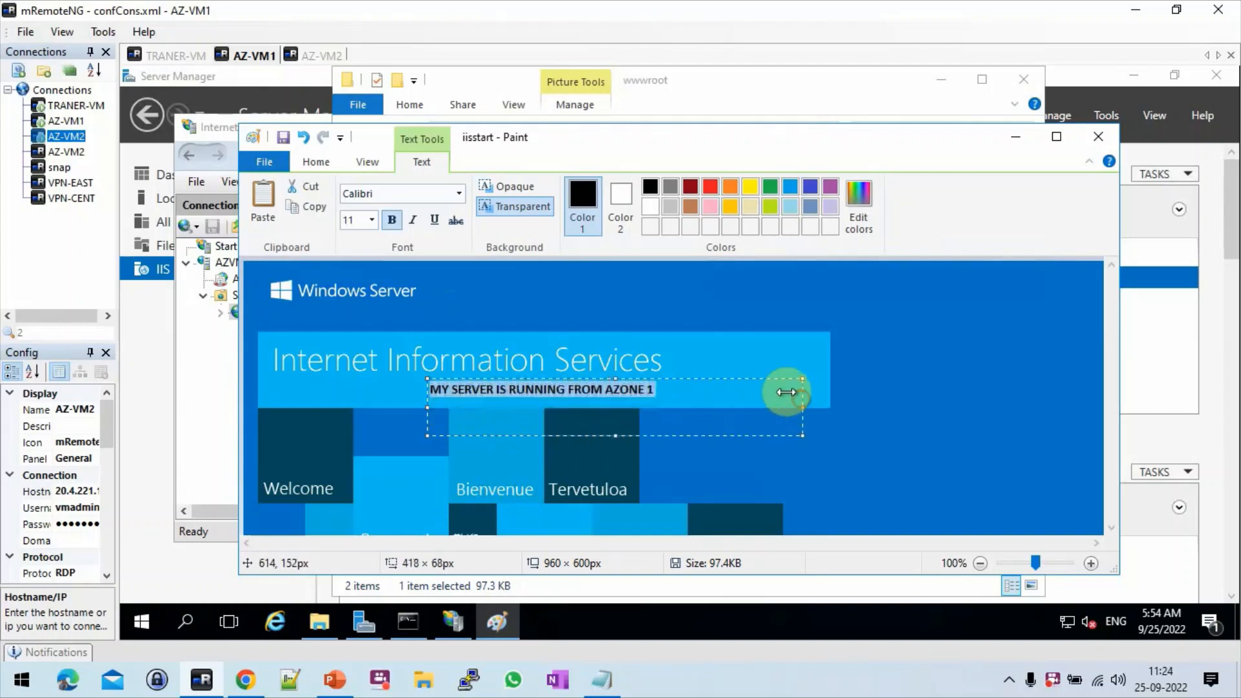
pyautogui.click(712, 186)
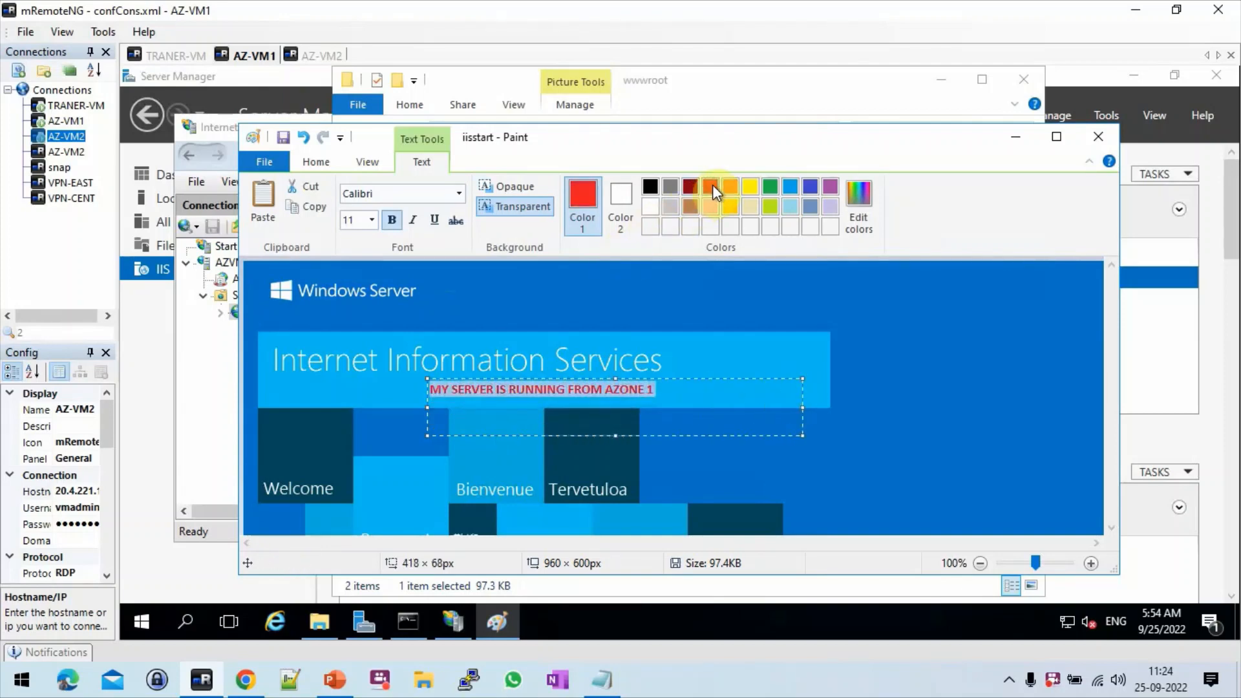
pyautogui.click(373, 221)
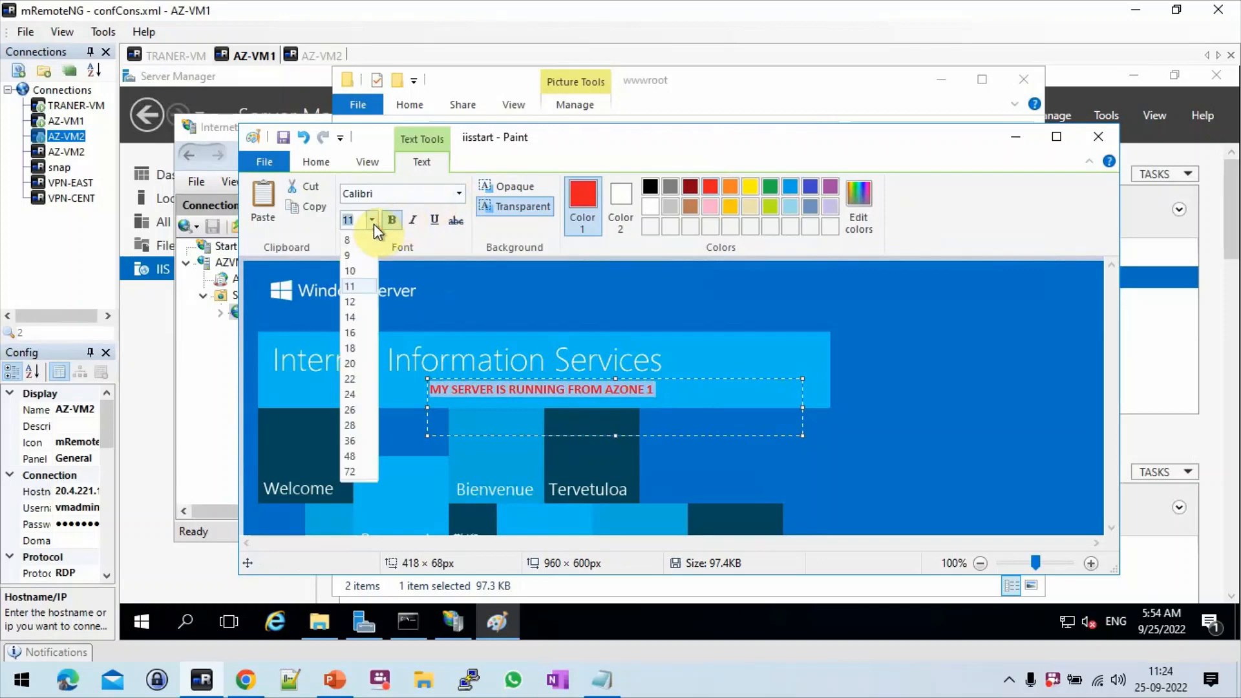
pyautogui.click(358, 363)
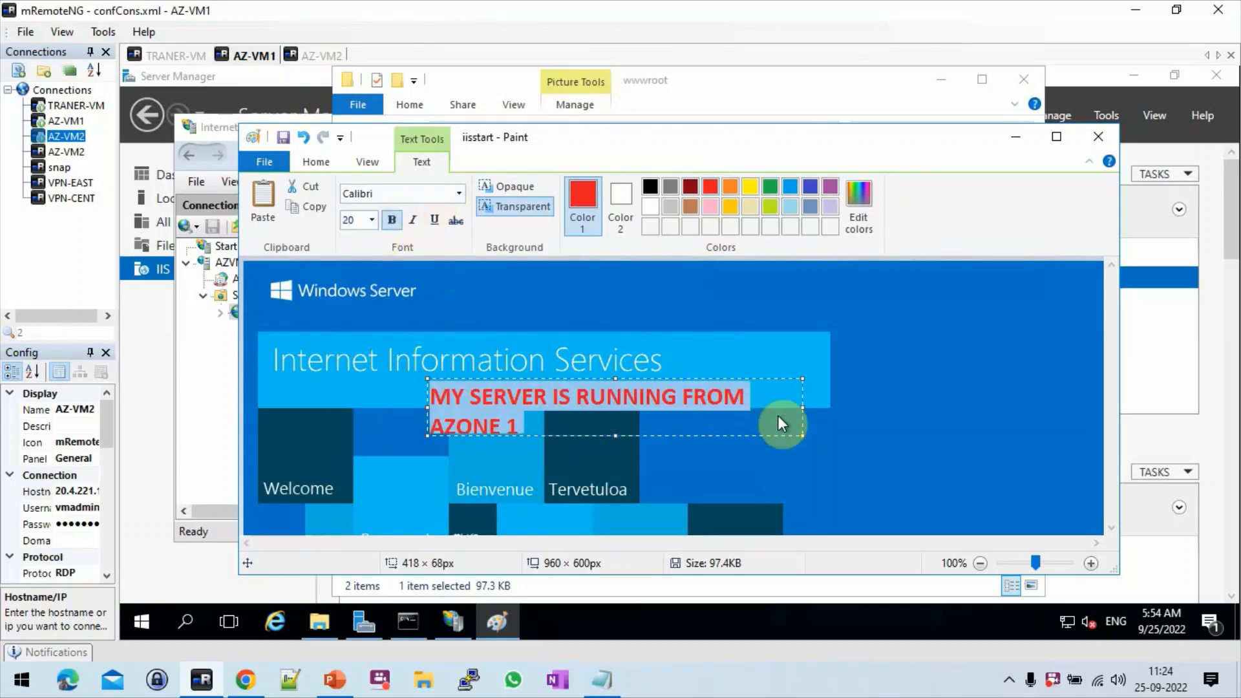
pyautogui.moveTo(800, 434); pyautogui.dragTo(916, 437)
pyautogui.click(965, 389)
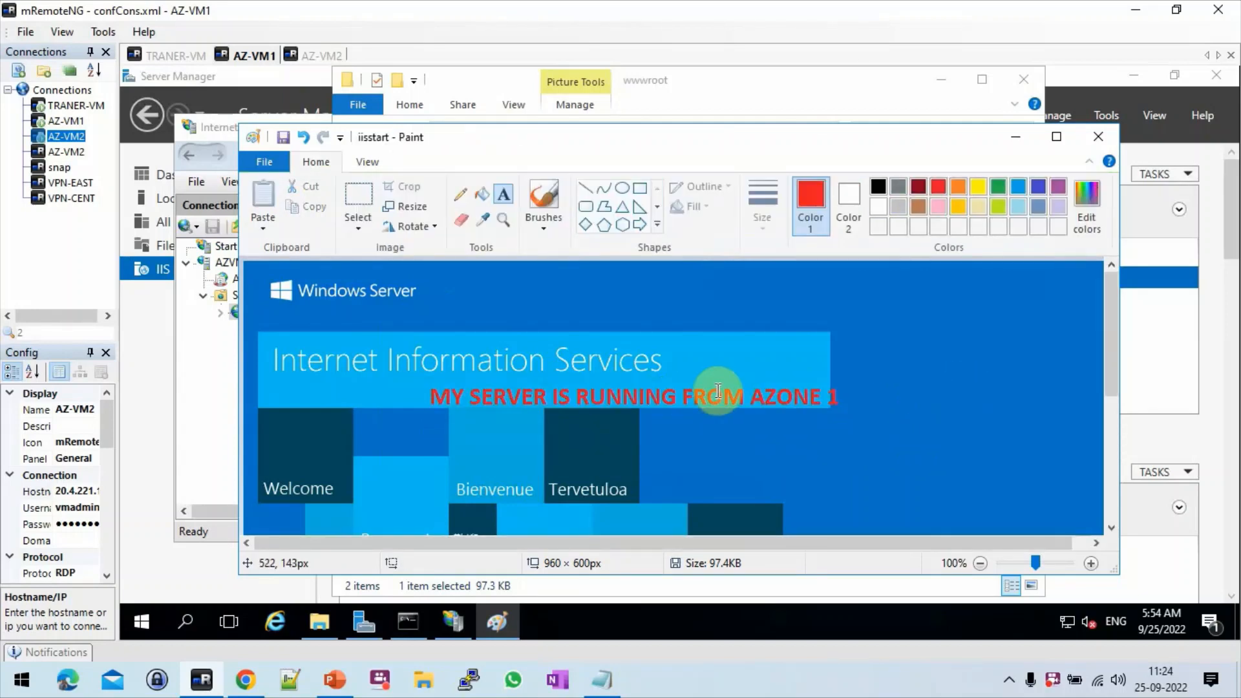
# Close the edited iisstart image and save the changes to C:\inetpub\wwwroot\iisstart.png
pyautogui.click(738, 391)
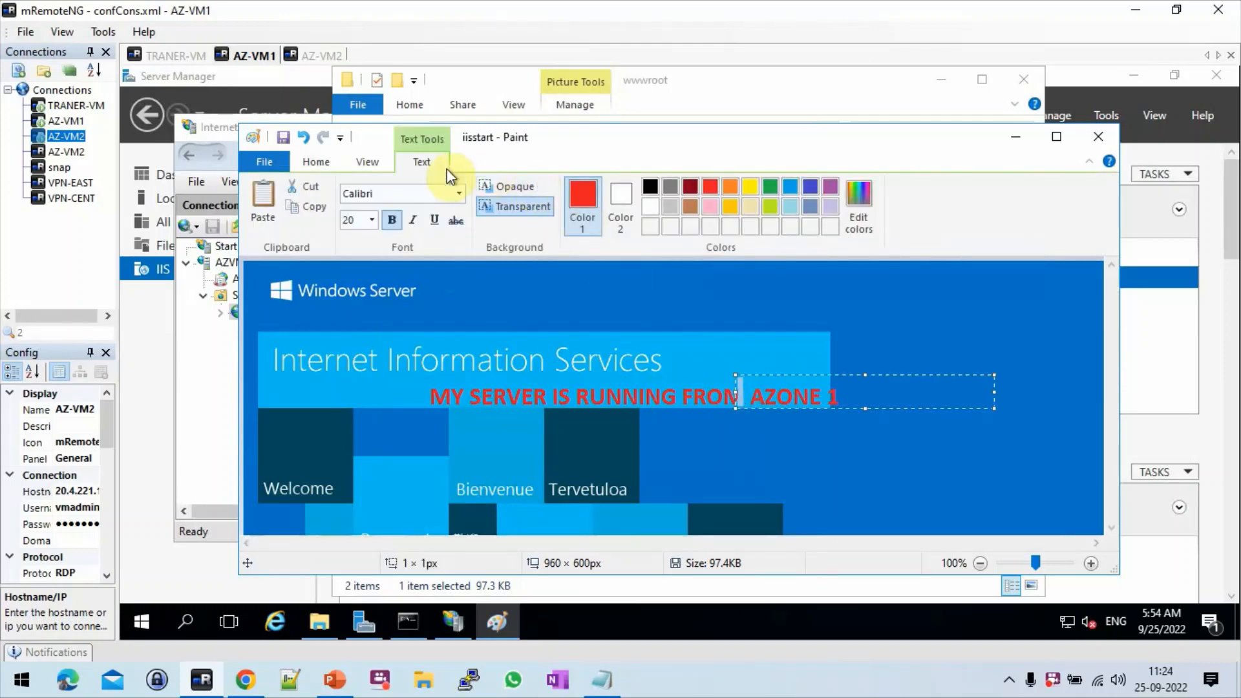
pyautogui.click(1097, 138)
pyautogui.click(622, 368)
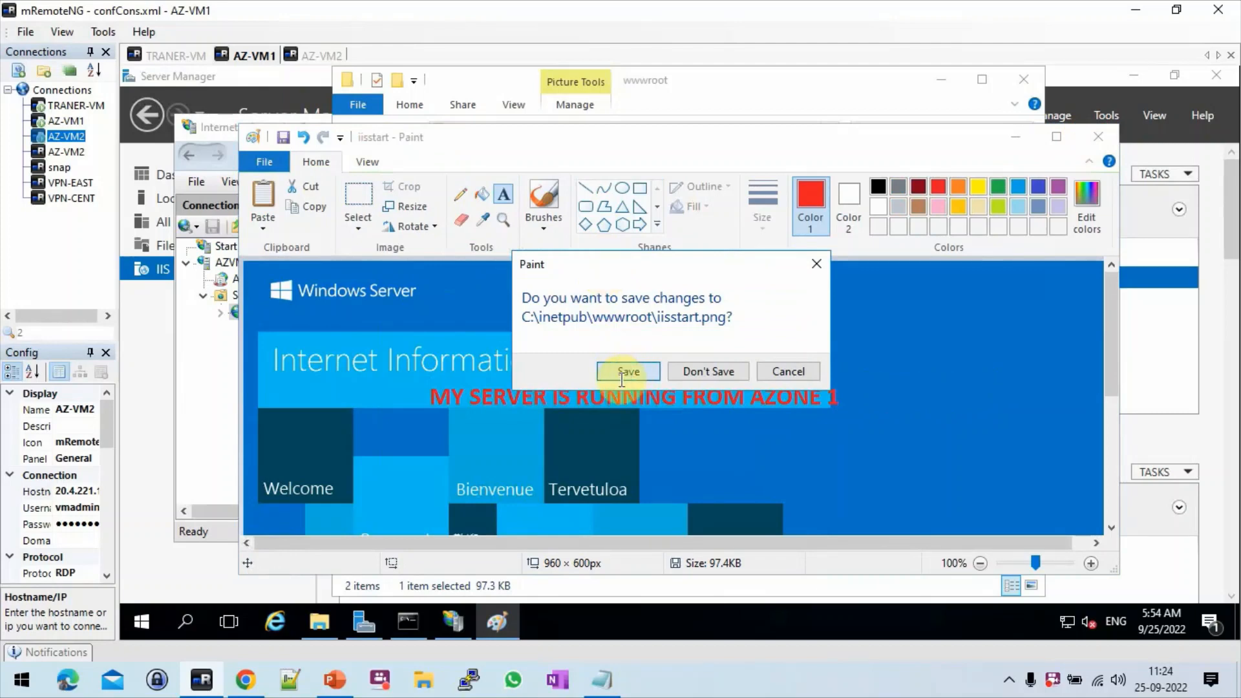
# Switch to the AZ-VM2 session and explore the Default Web Site's folder from IIS Manager's AZVM-2 Sites node
pyautogui.click(334, 59)
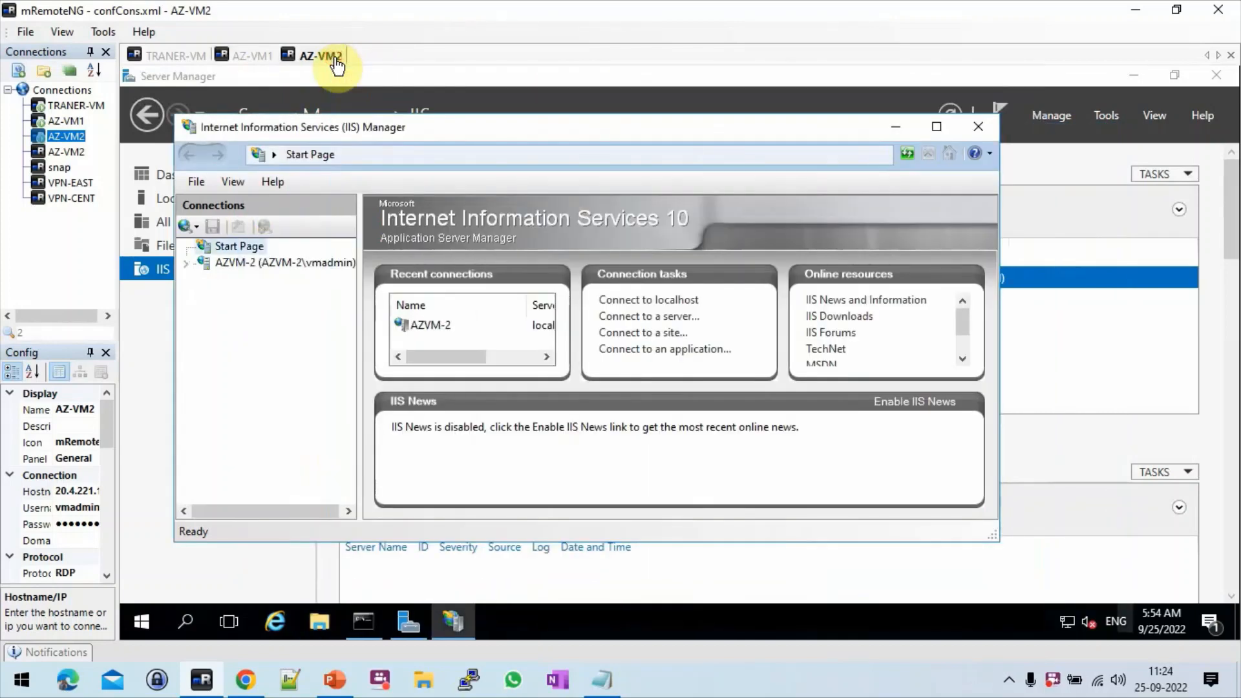
pyautogui.click(188, 262)
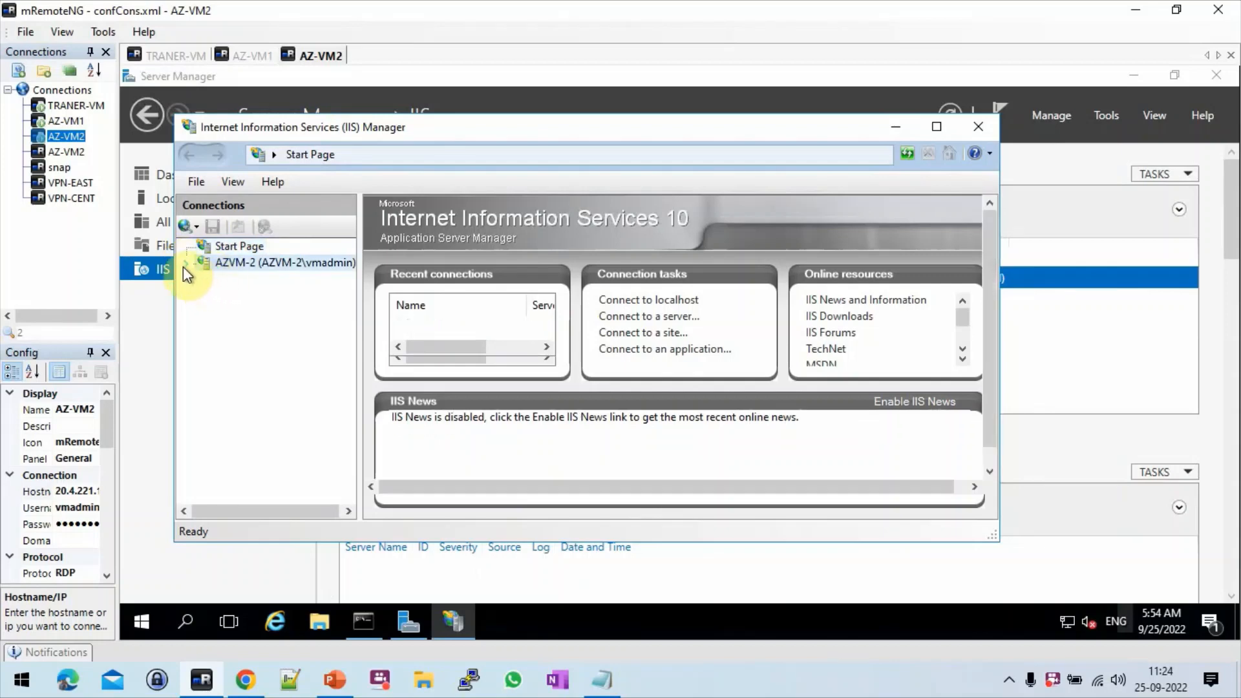
pyautogui.click(187, 262)
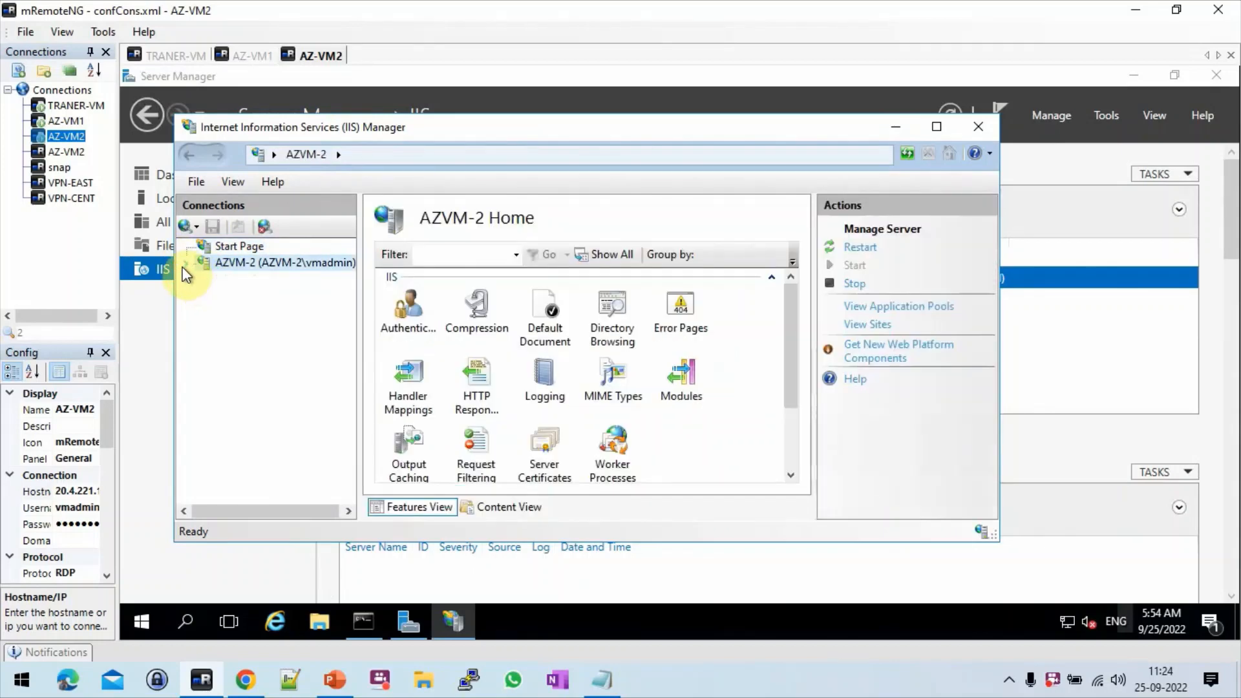
pyautogui.click(187, 262)
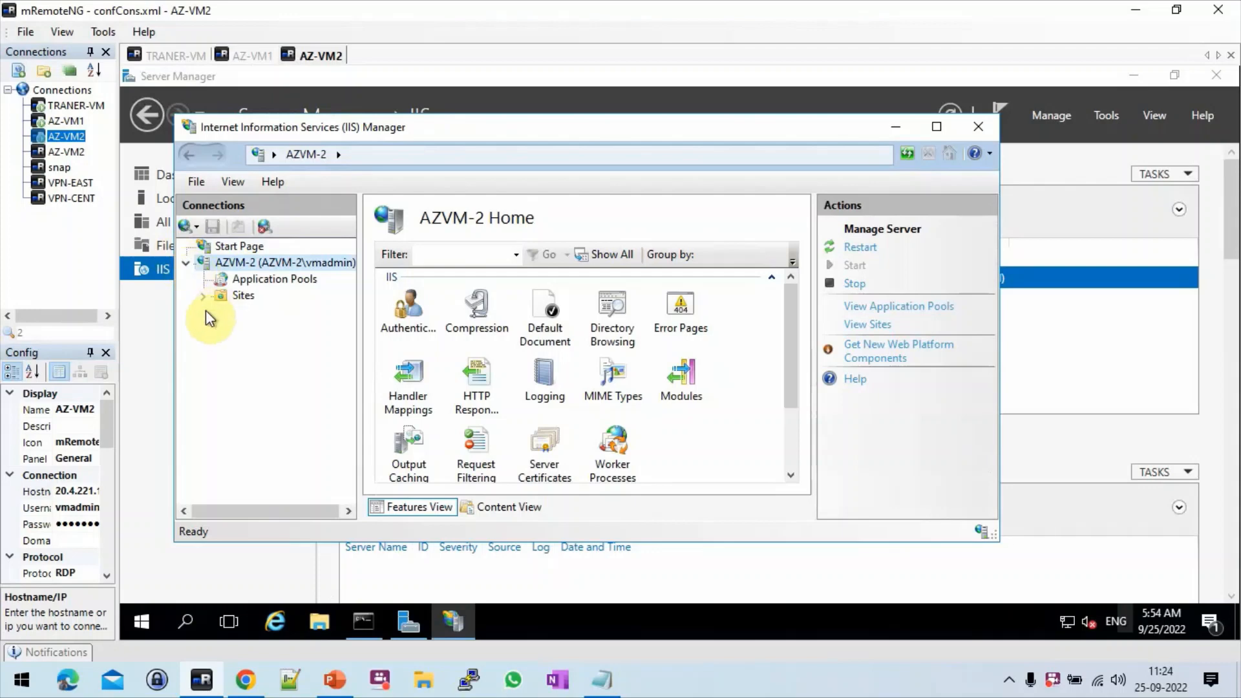
pyautogui.click(203, 298)
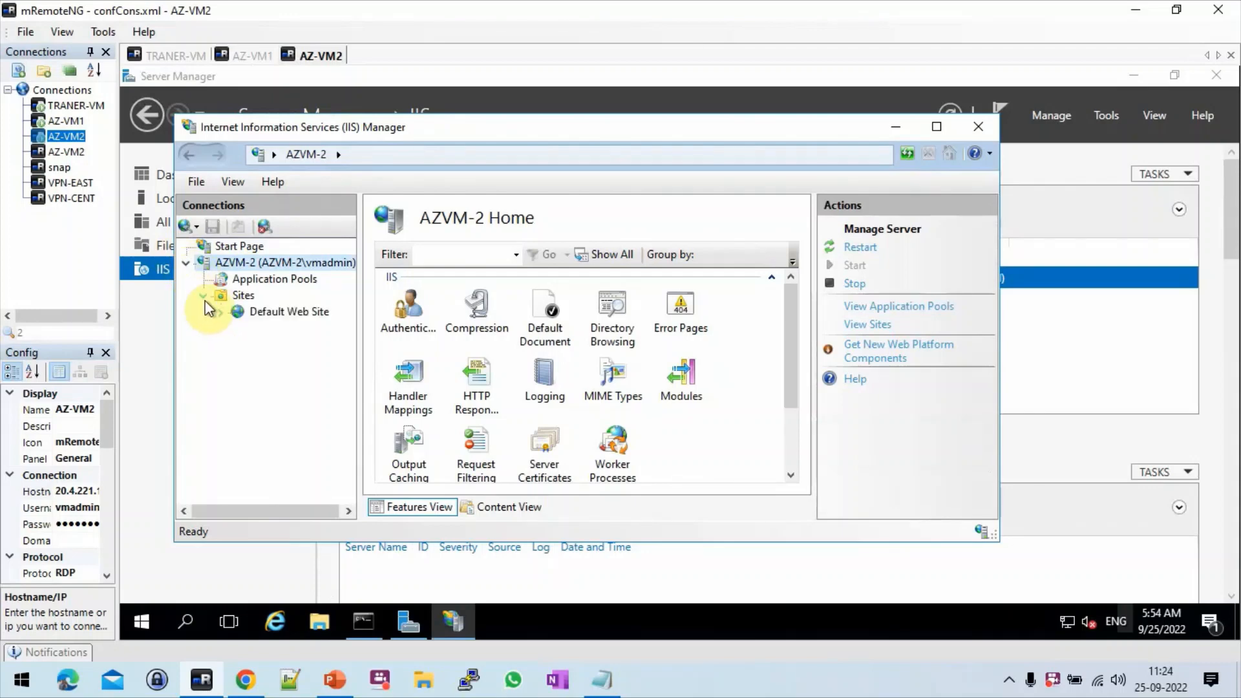
pyautogui.rightClick(264, 315)
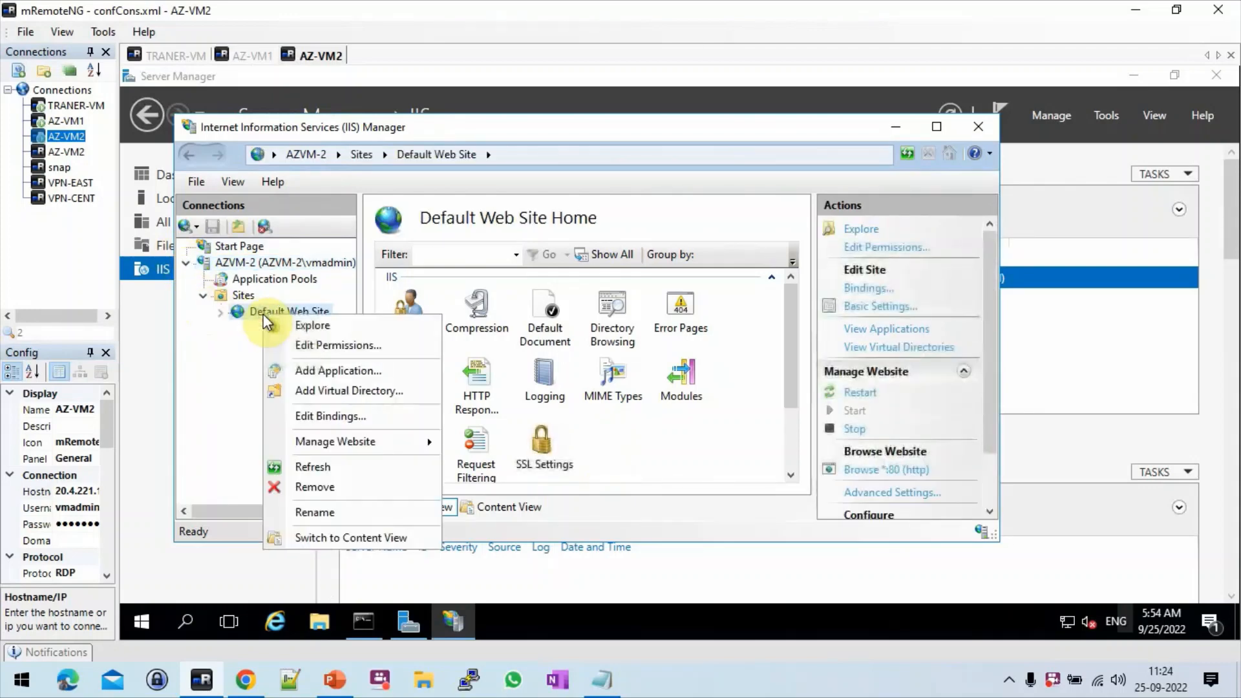
pyautogui.click(309, 327)
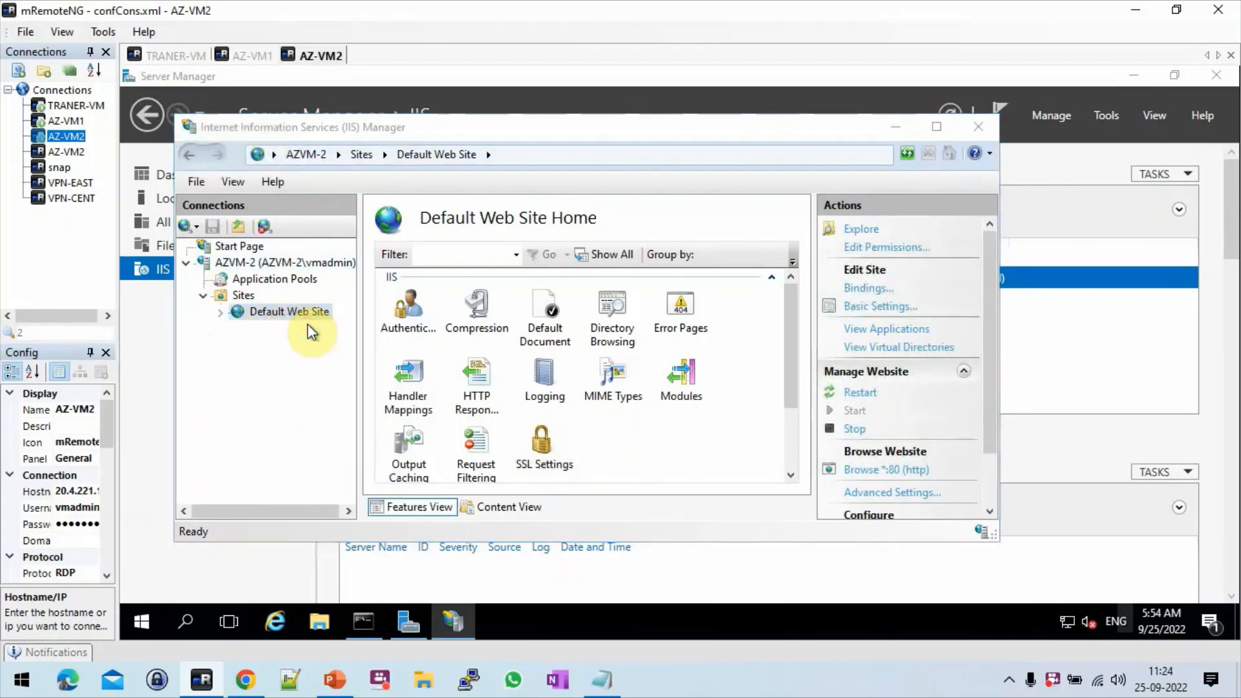
# Open the iisstart PNG file from AZ-VM2's wwwroot folder for editing in Paint
pyautogui.click(532, 206)
pyautogui.rightClick(532, 205)
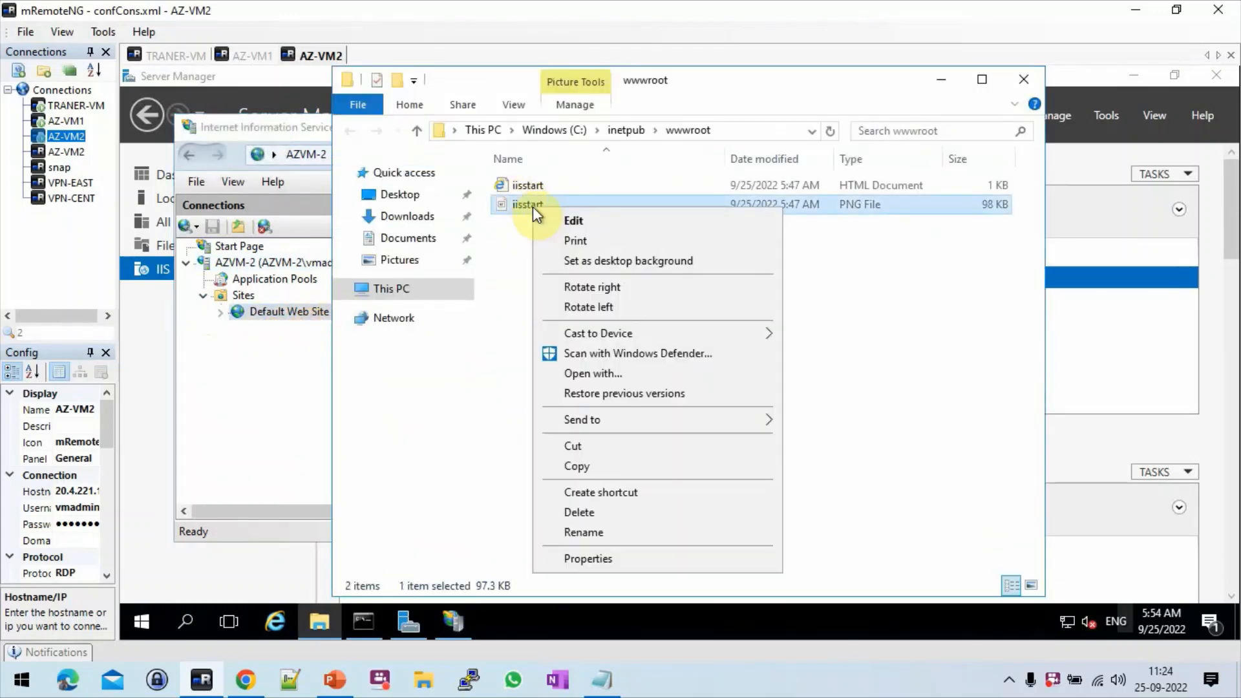
pyautogui.click(570, 219)
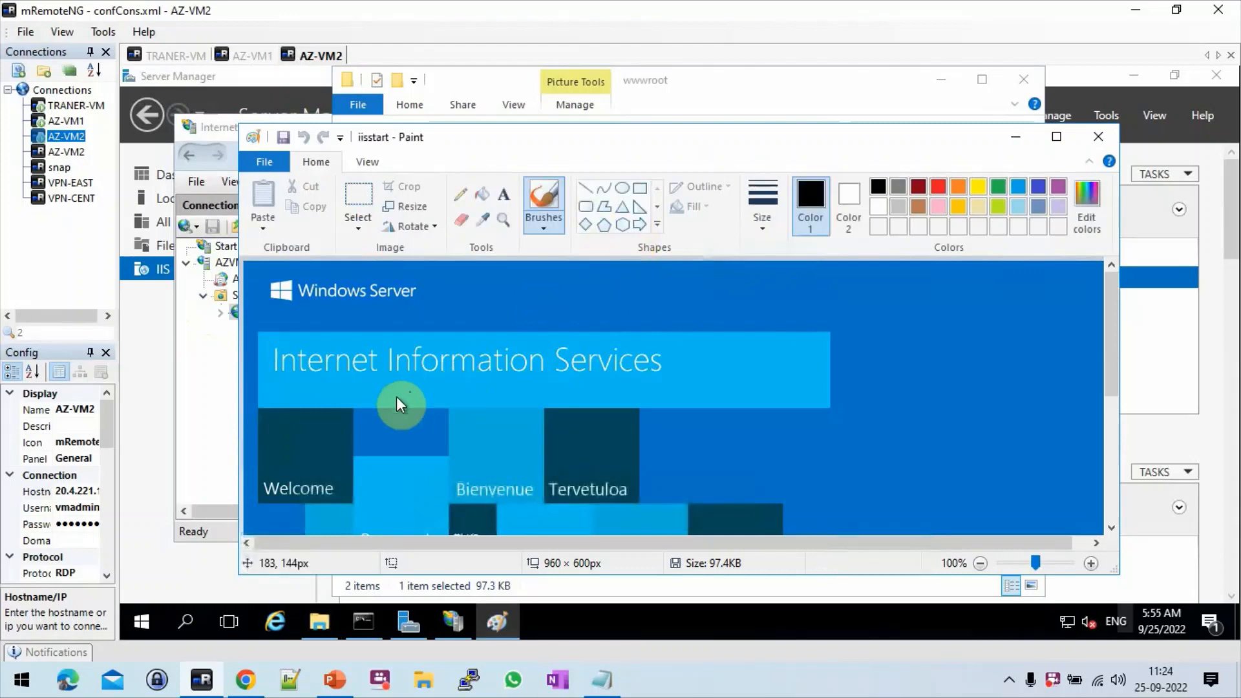
# Add the text "MY SERVER IS RUNIING FROM AZONE 2" beneath the Internet Information Services heading
pyautogui.click(504, 197)
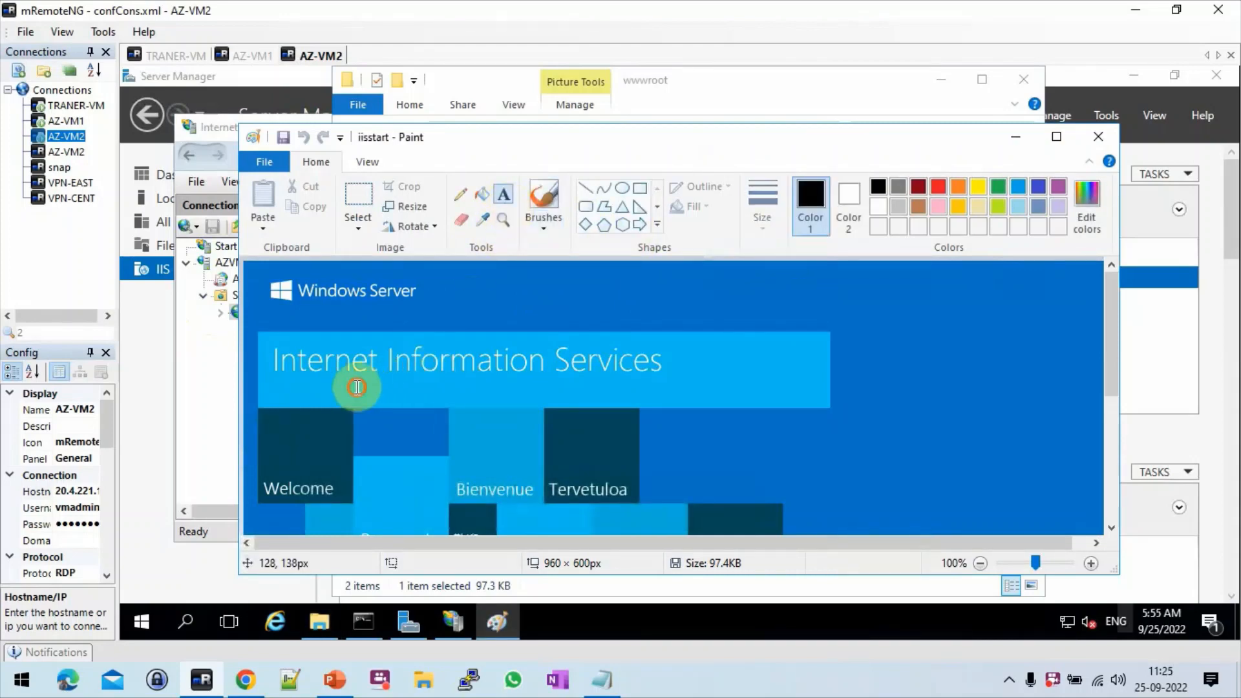
pyautogui.click(313, 387)
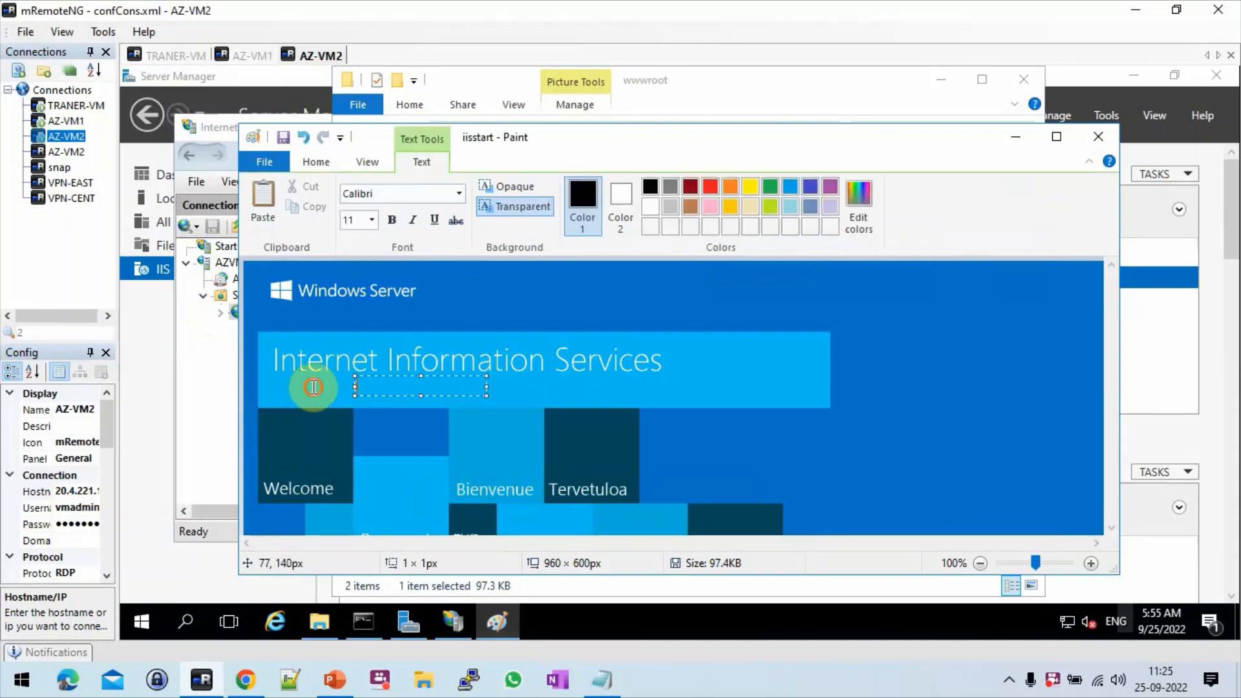
pyautogui.click(294, 384)
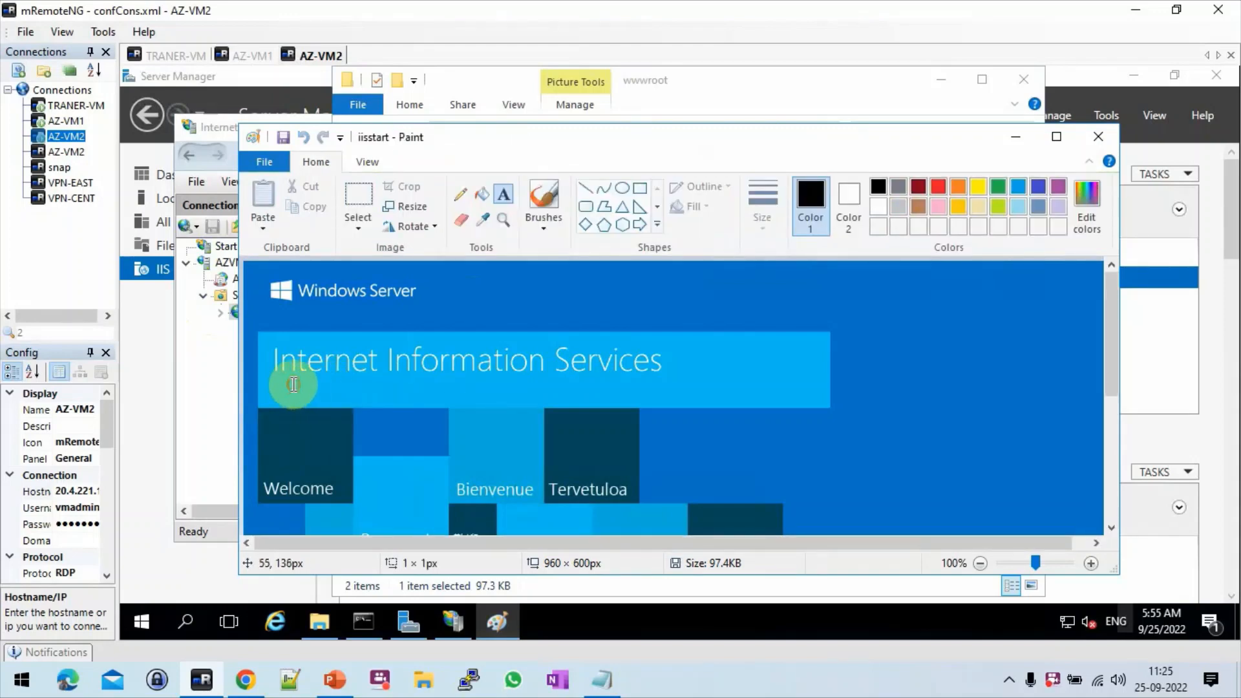
pyautogui.click(293, 385)
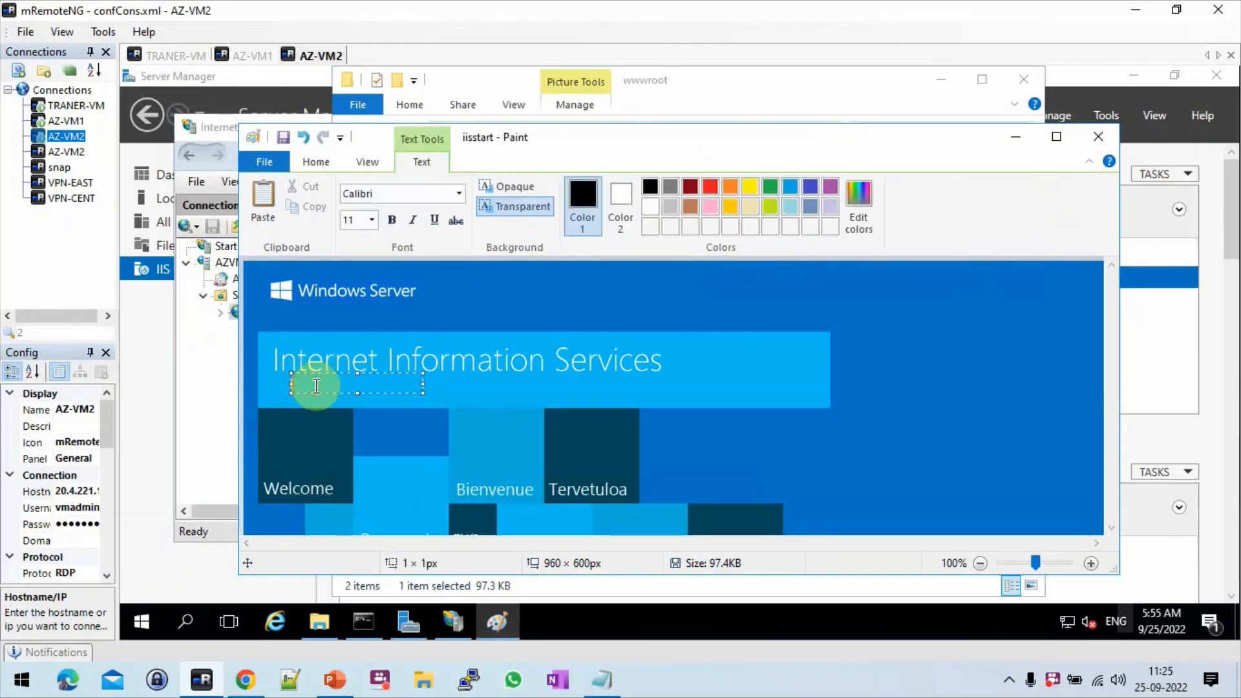
pyautogui.write('MY')
pyautogui.click(317, 385)
pyautogui.write('SERVER IS RUNIIN')
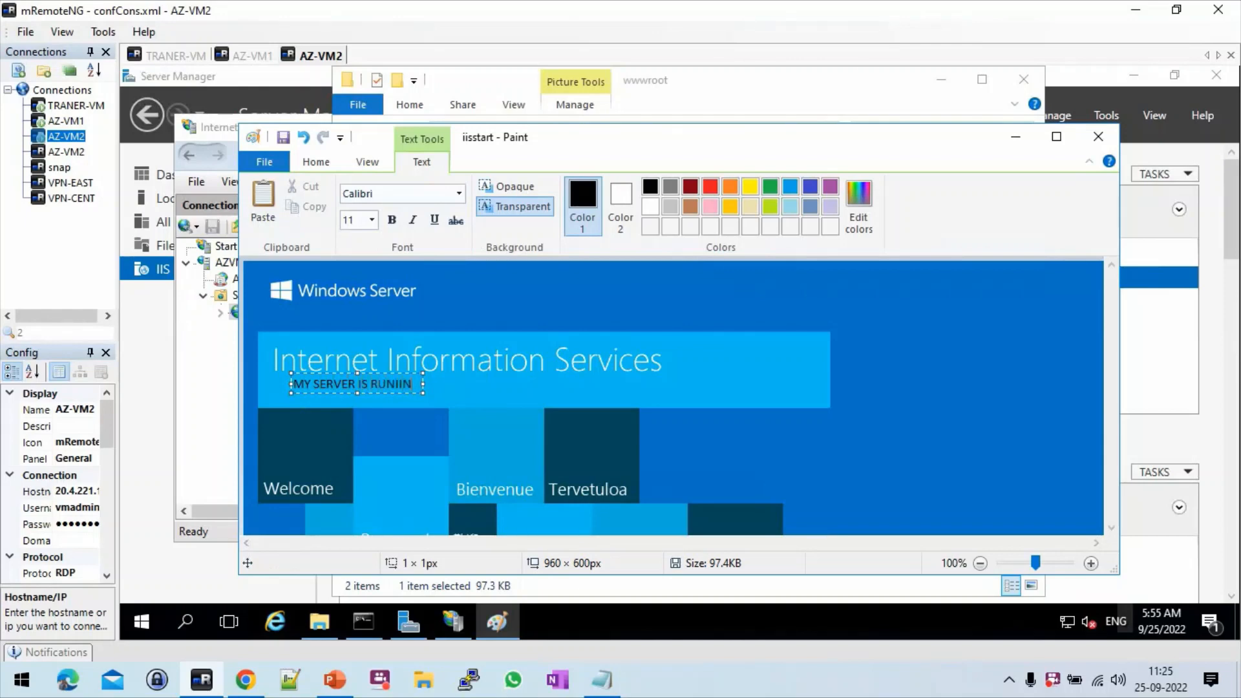
pyautogui.press('Return')
pyautogui.write('FROM AZONE 2')
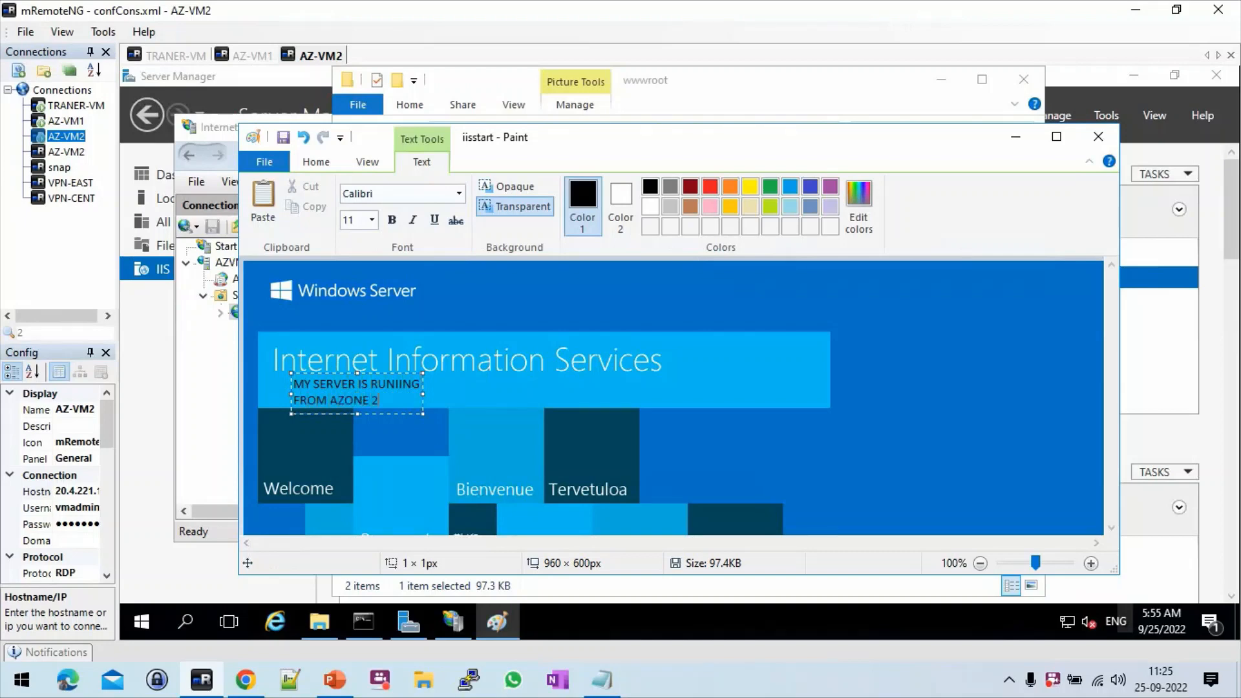
# Make the zone 2 text bold, red and size 28, and widen its text box so it fits on one line
pyautogui.hotkey('ctrl', 'a')
pyautogui.hotkey('ctrl', 'b')
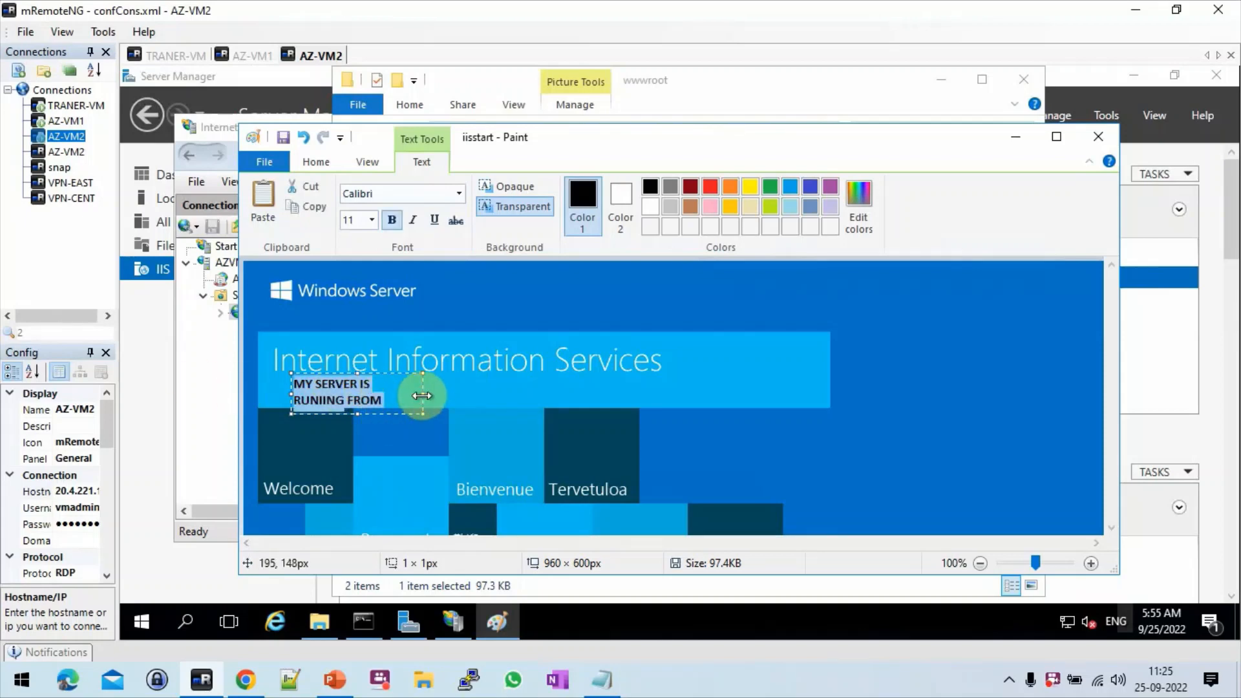
pyautogui.moveTo(430, 394); pyautogui.dragTo(707, 394)
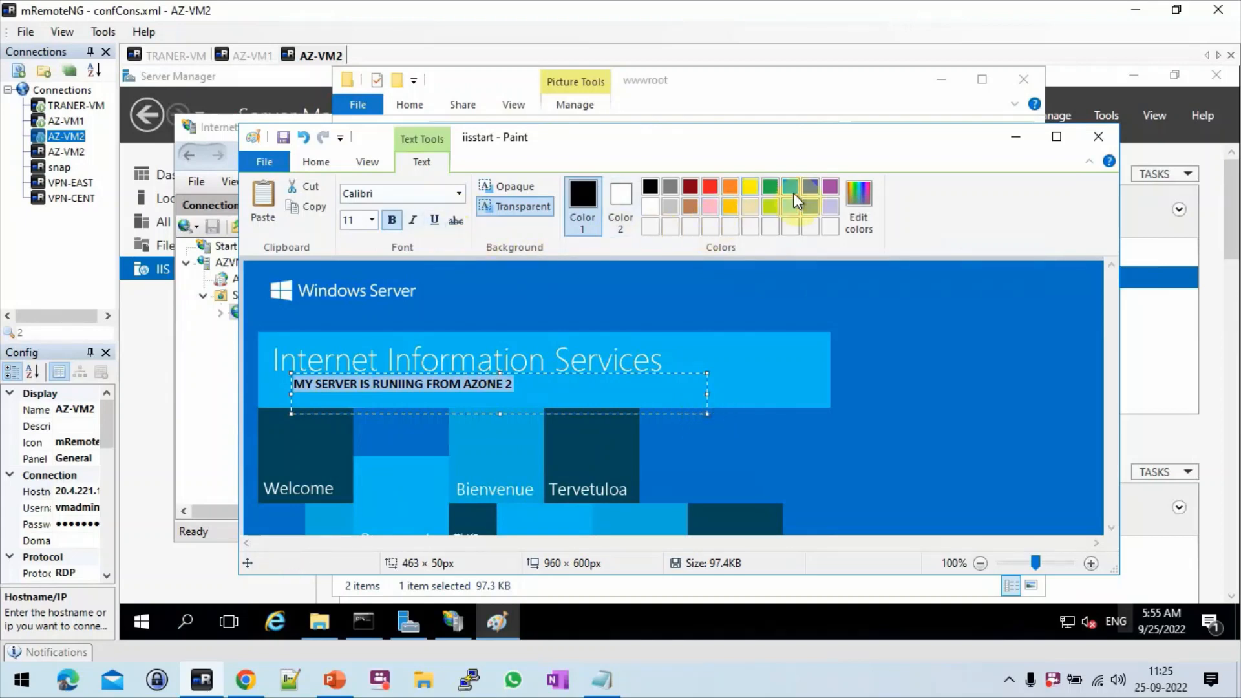
pyautogui.click(709, 188)
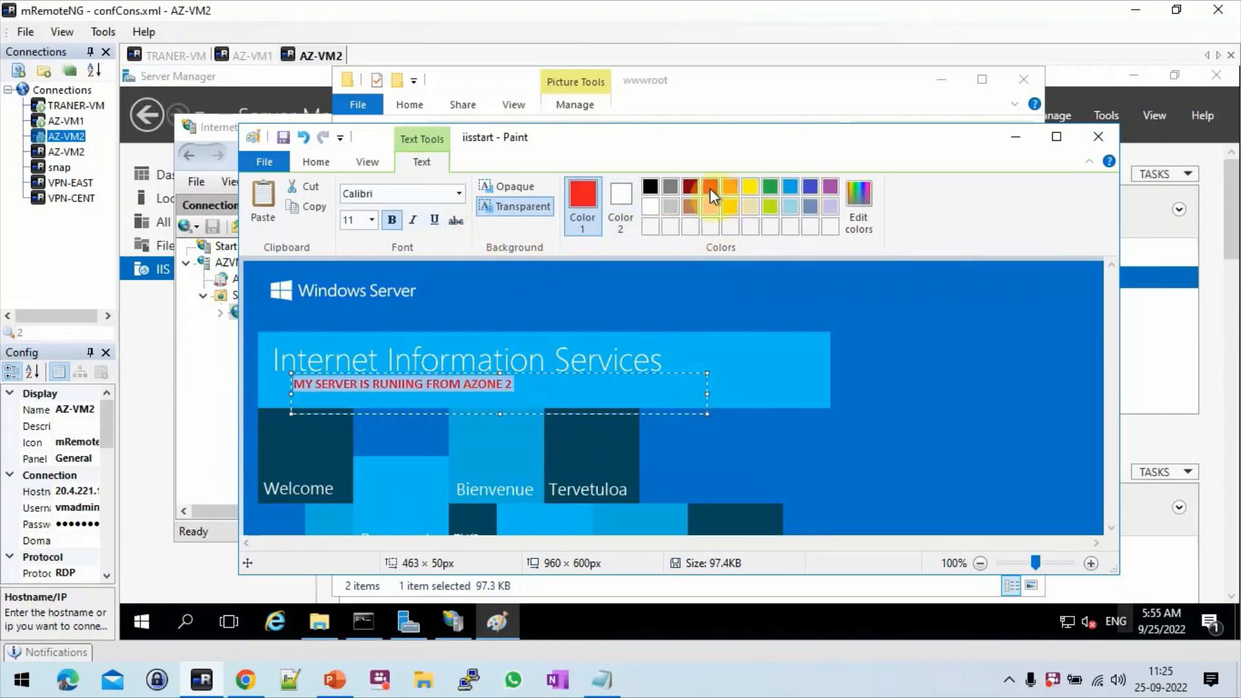
pyautogui.click(373, 220)
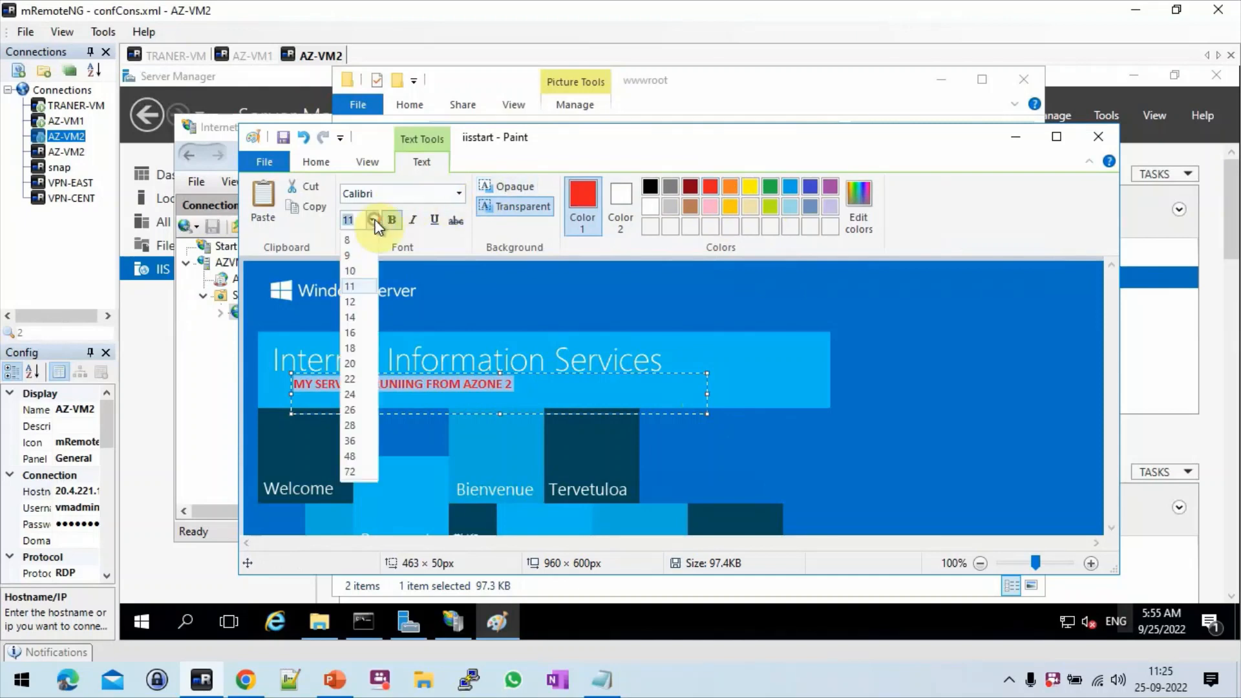
pyautogui.click(356, 426)
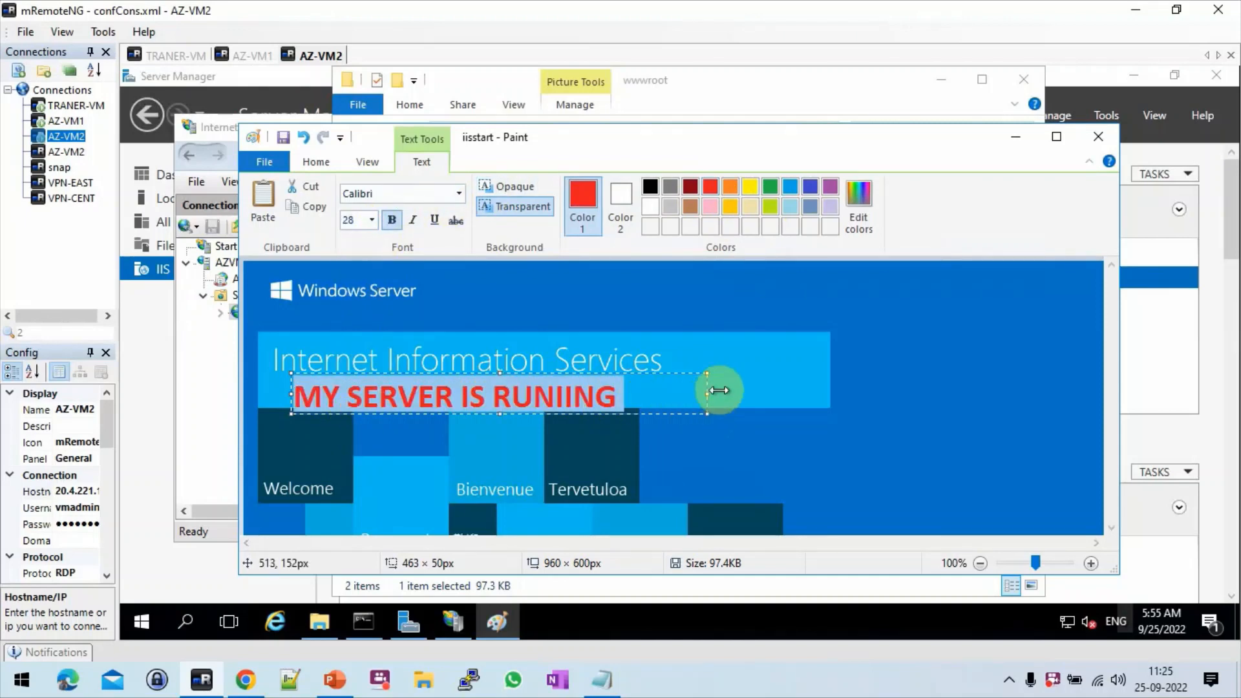
pyautogui.moveTo(707, 394); pyautogui.dragTo(845, 393)
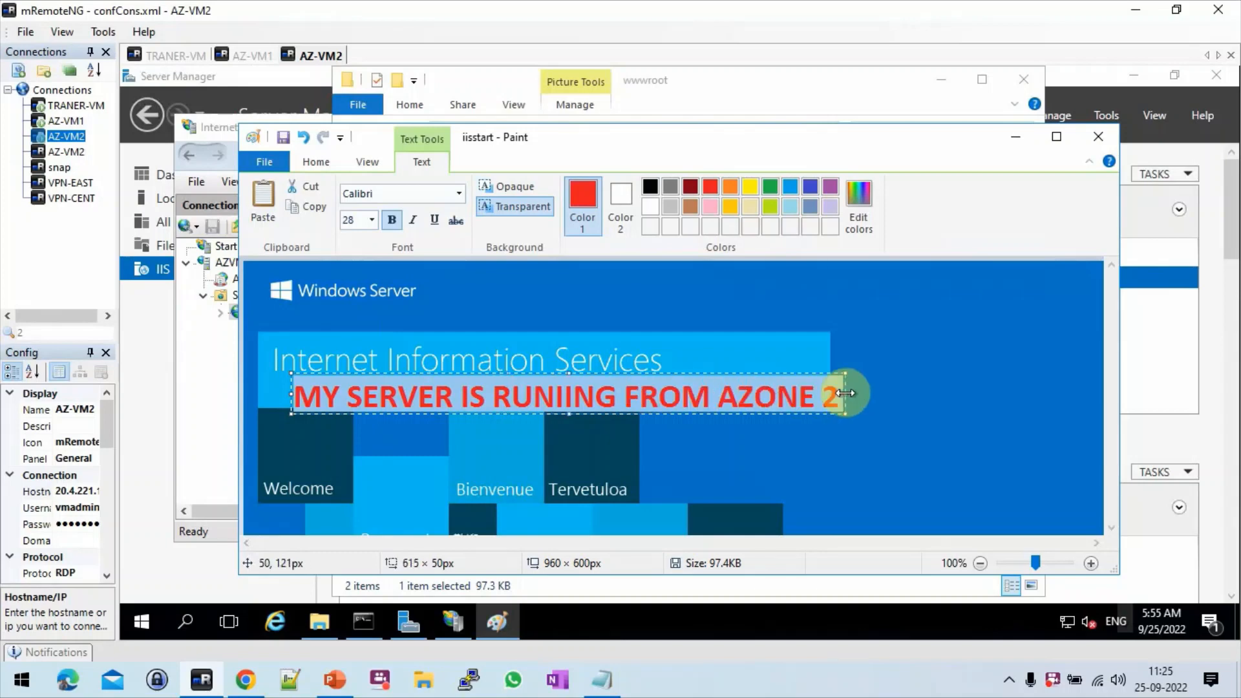
# Move the zone 2 text inside the light-blue heading banner, and close the iisstart image with its changes saved
pyautogui.click(538, 377)
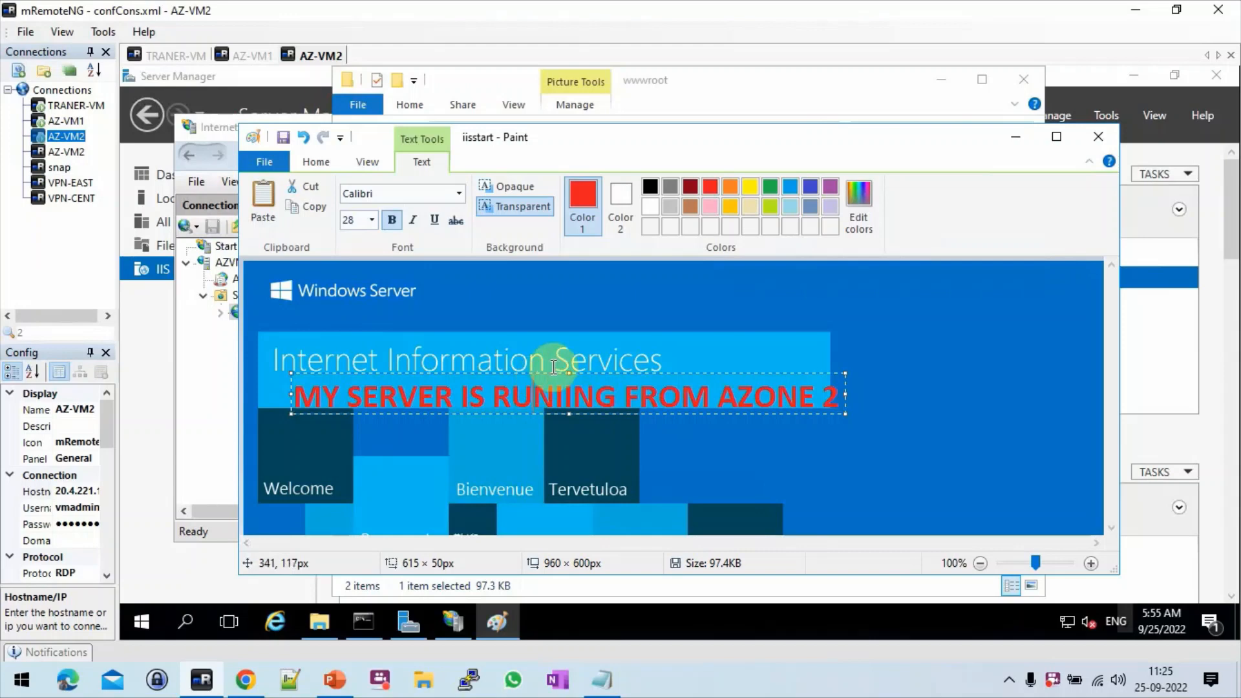
pyautogui.moveTo(536, 370); pyautogui.dragTo(528, 364)
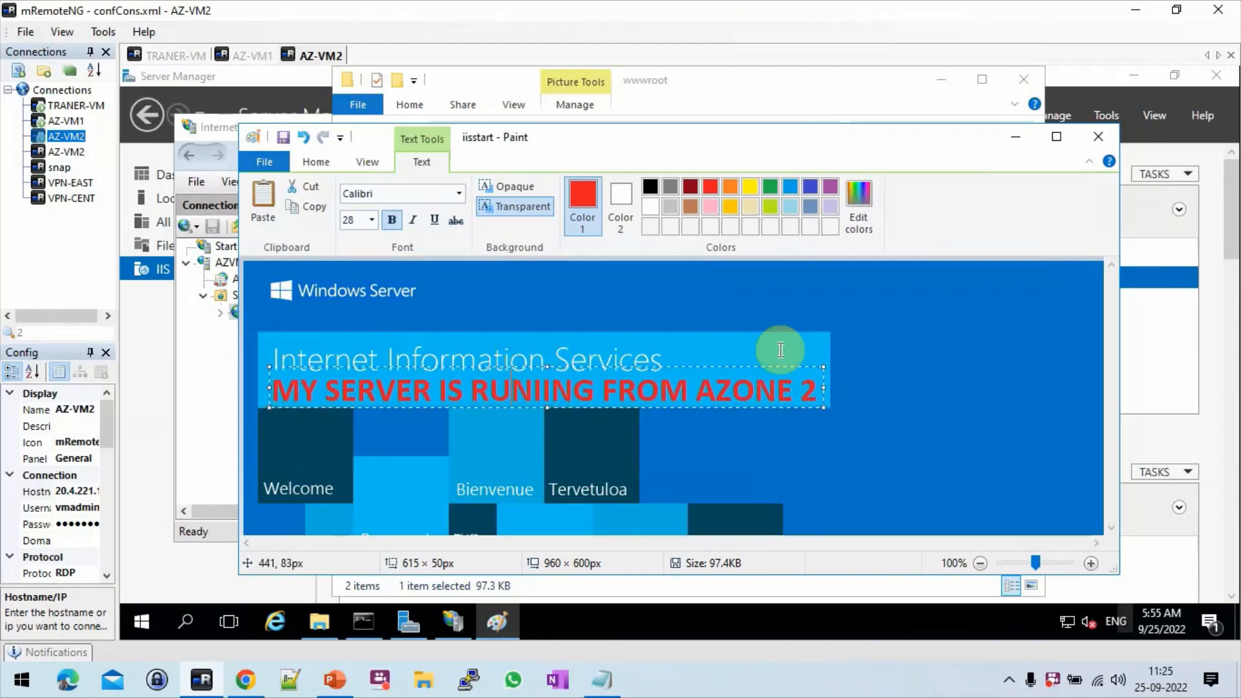
pyautogui.click(866, 355)
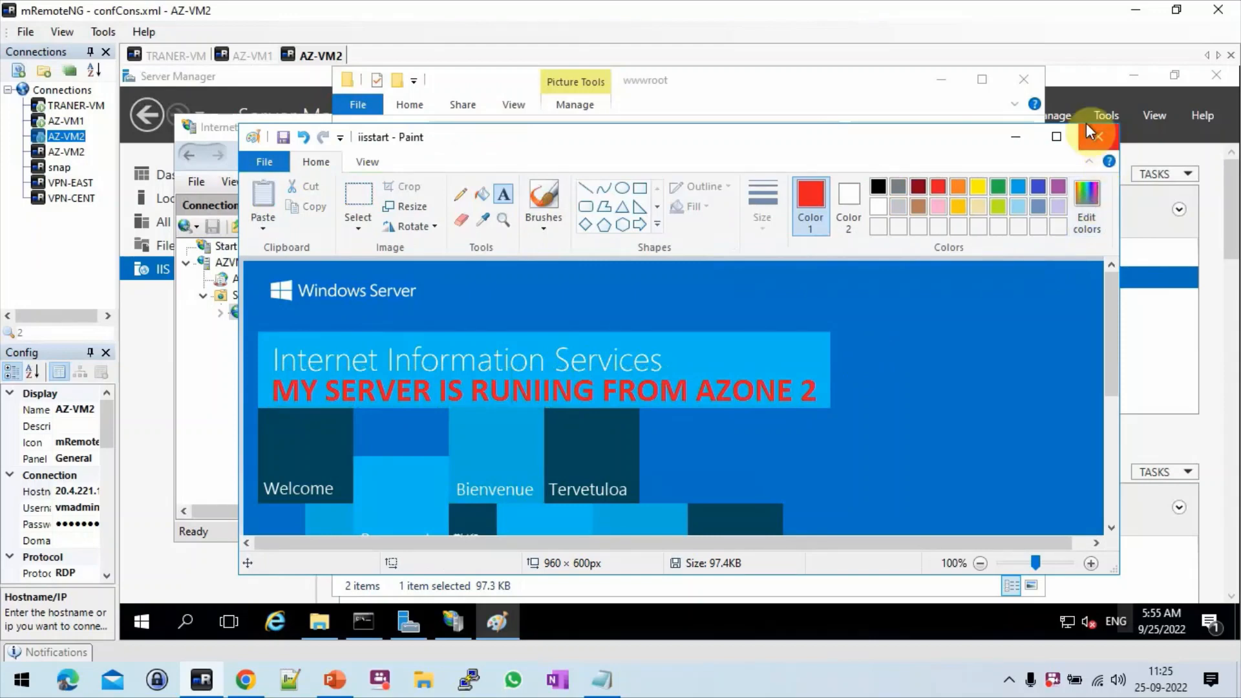
pyautogui.click(1100, 137)
pyautogui.click(639, 372)
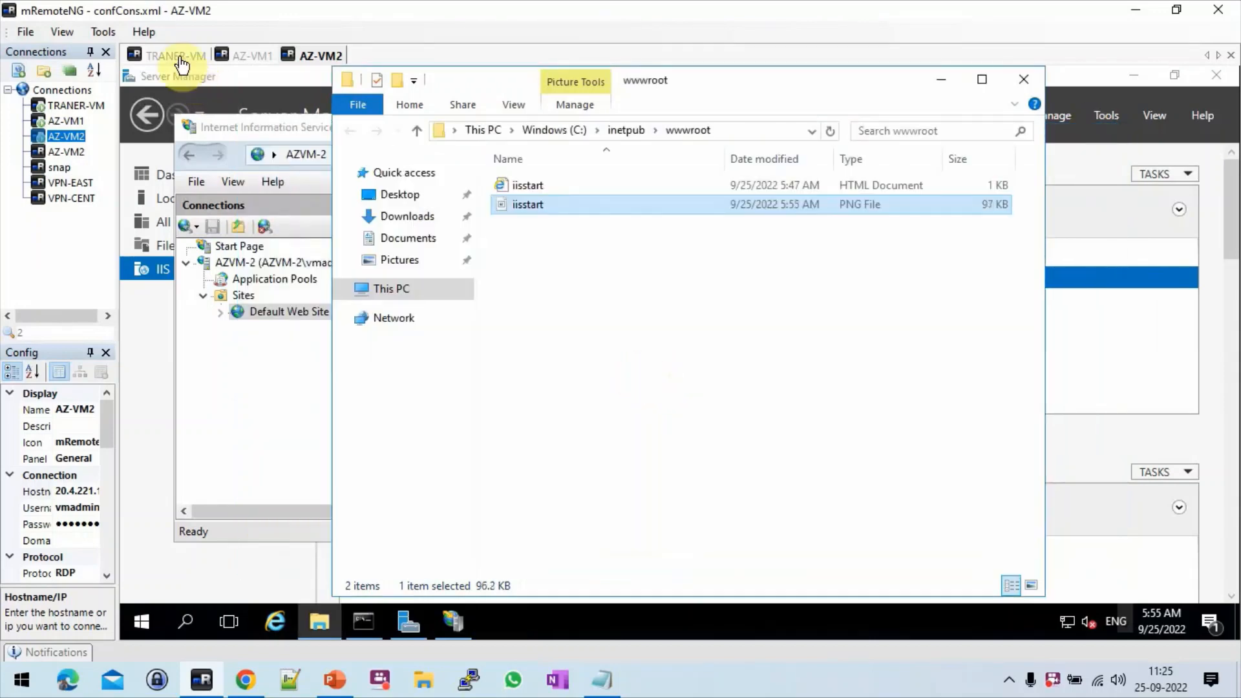
# In the TRANER-VM session, reload the web pages at 51.124.190.58 and 20.4.221.149 and compare their zone labels
pyautogui.click(180, 59)
pyautogui.click(436, 113)
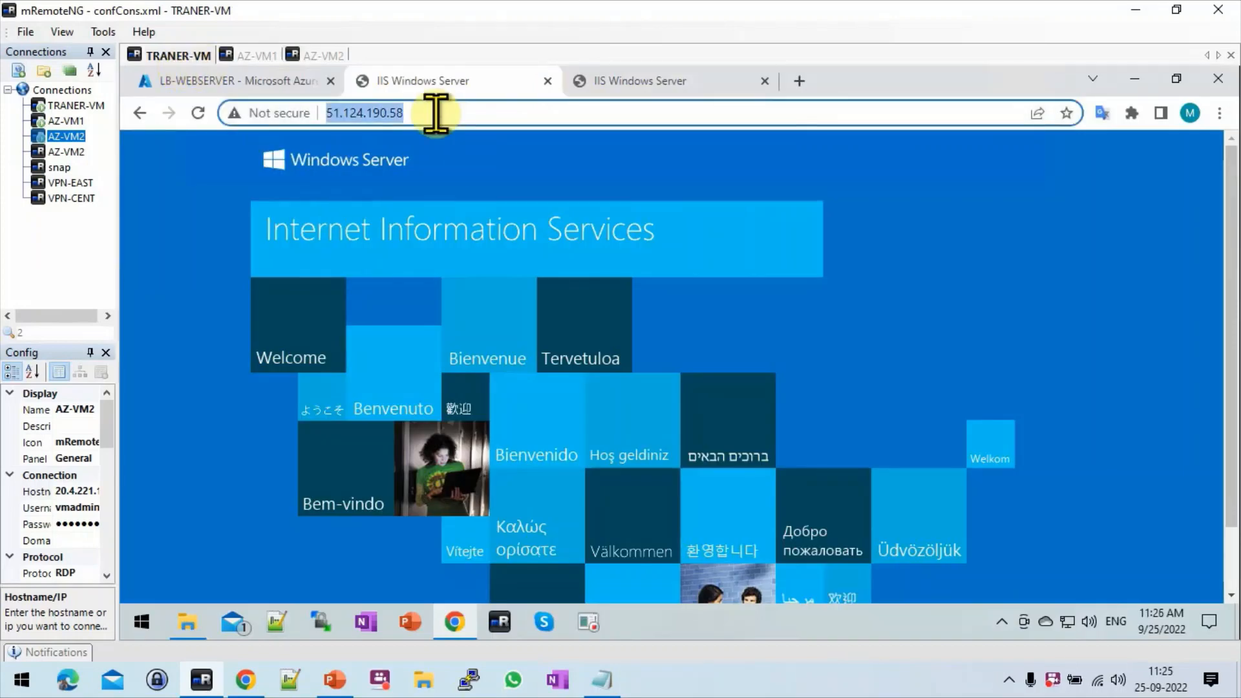
pyautogui.press('Return')
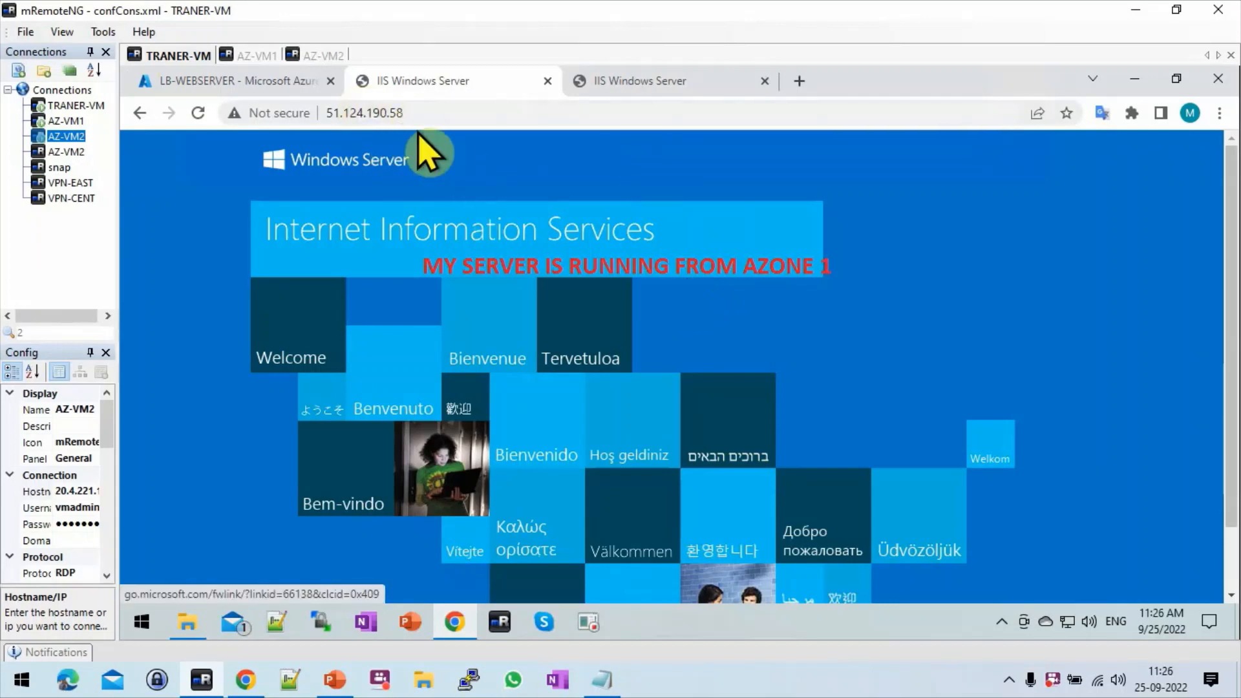
pyautogui.click(652, 83)
pyautogui.click(541, 113)
pyautogui.press('Return')
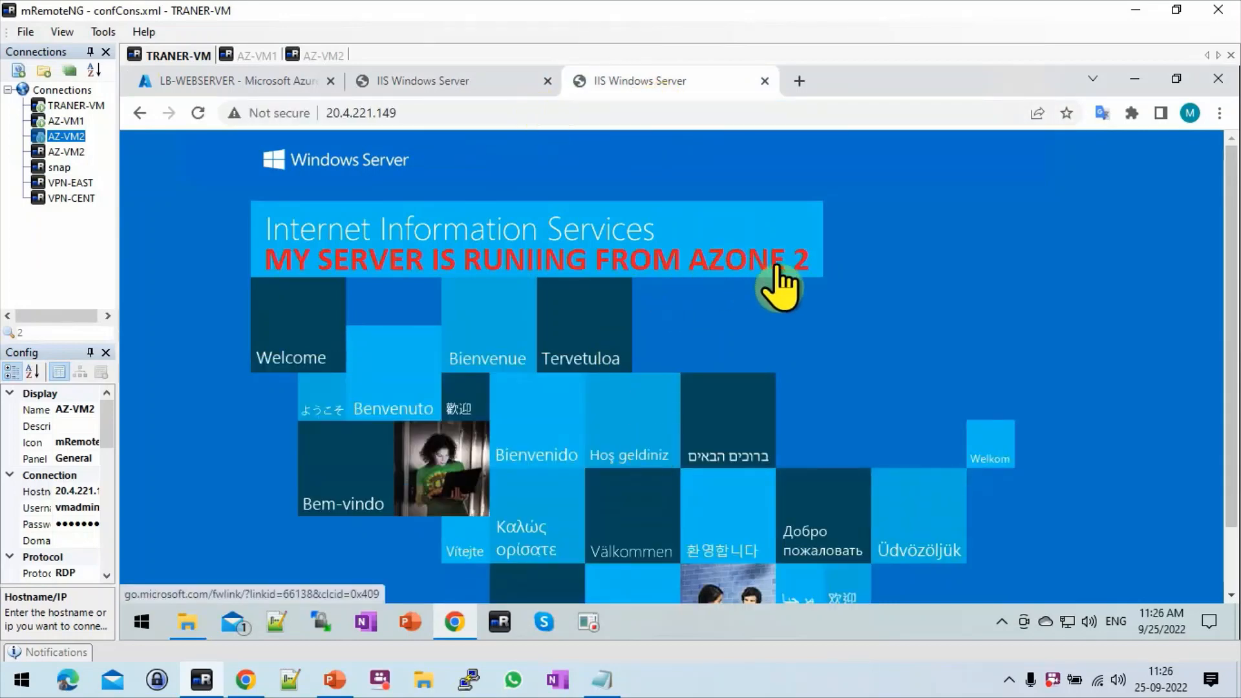
pyautogui.click(460, 80)
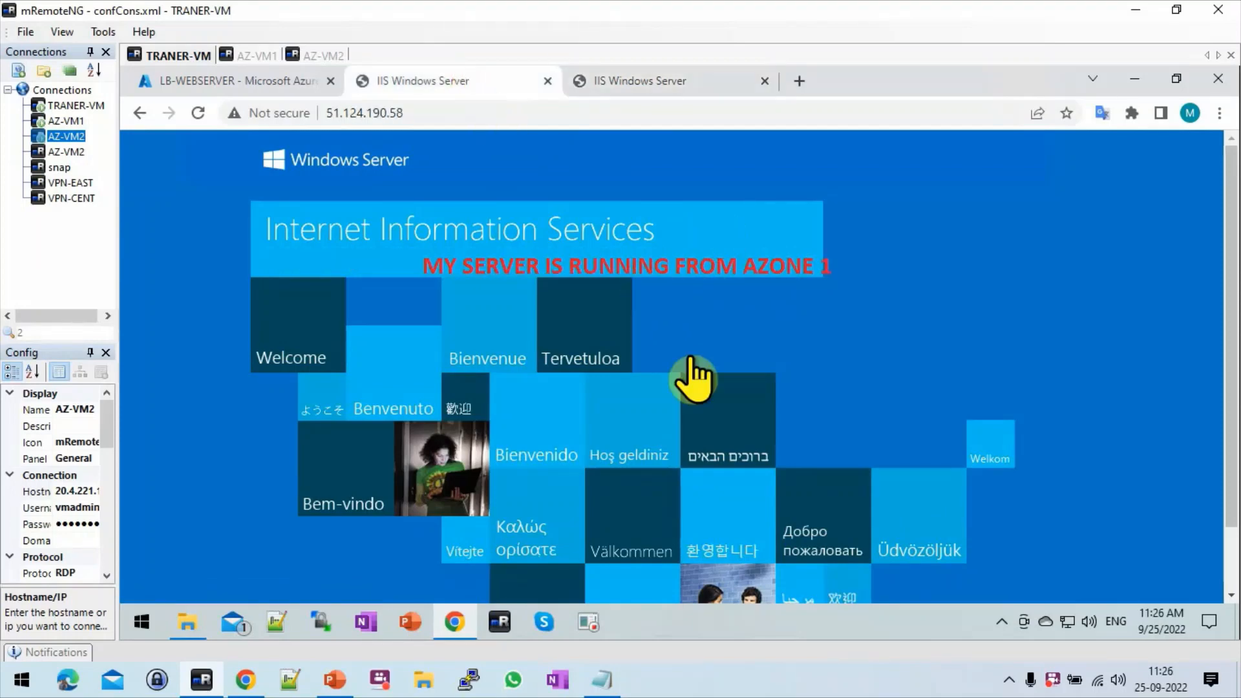
# Copy the load balancer IP 20.31.175.222 from the Notepad notes and open it in a new browser tab on TRANER-VM
pyautogui.click(605, 679)
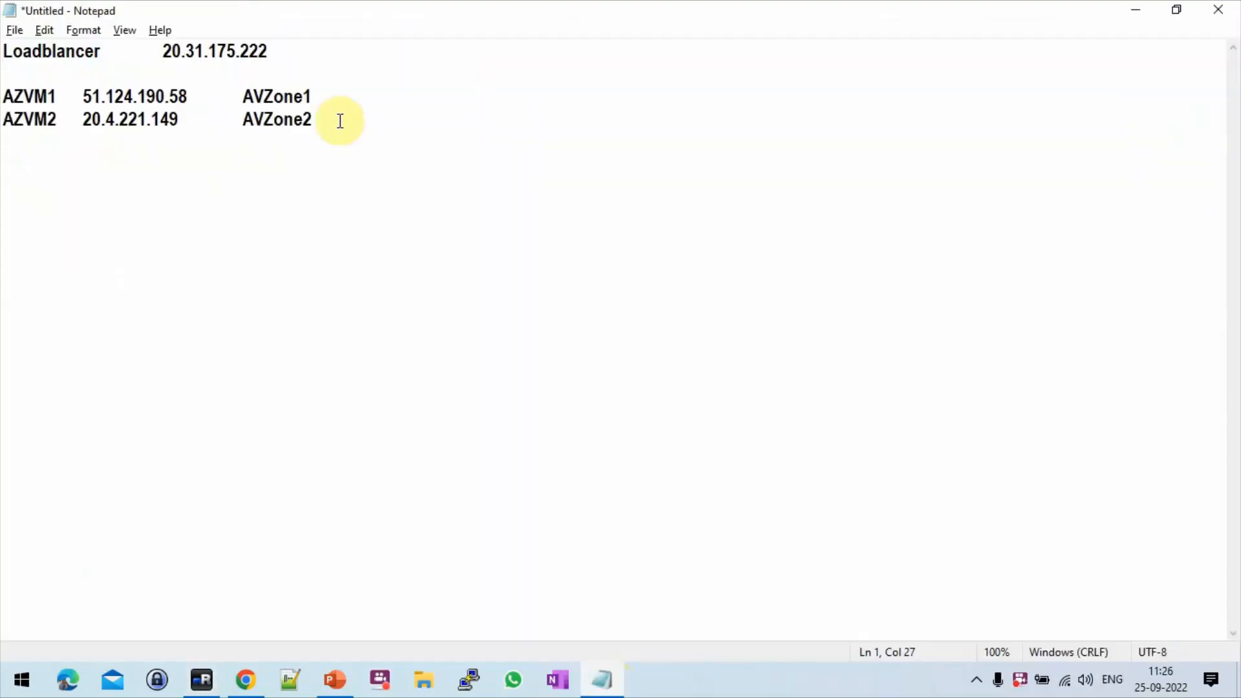
pyautogui.doubleClick(237, 55)
pyautogui.hotkey('ctrl', 'c')
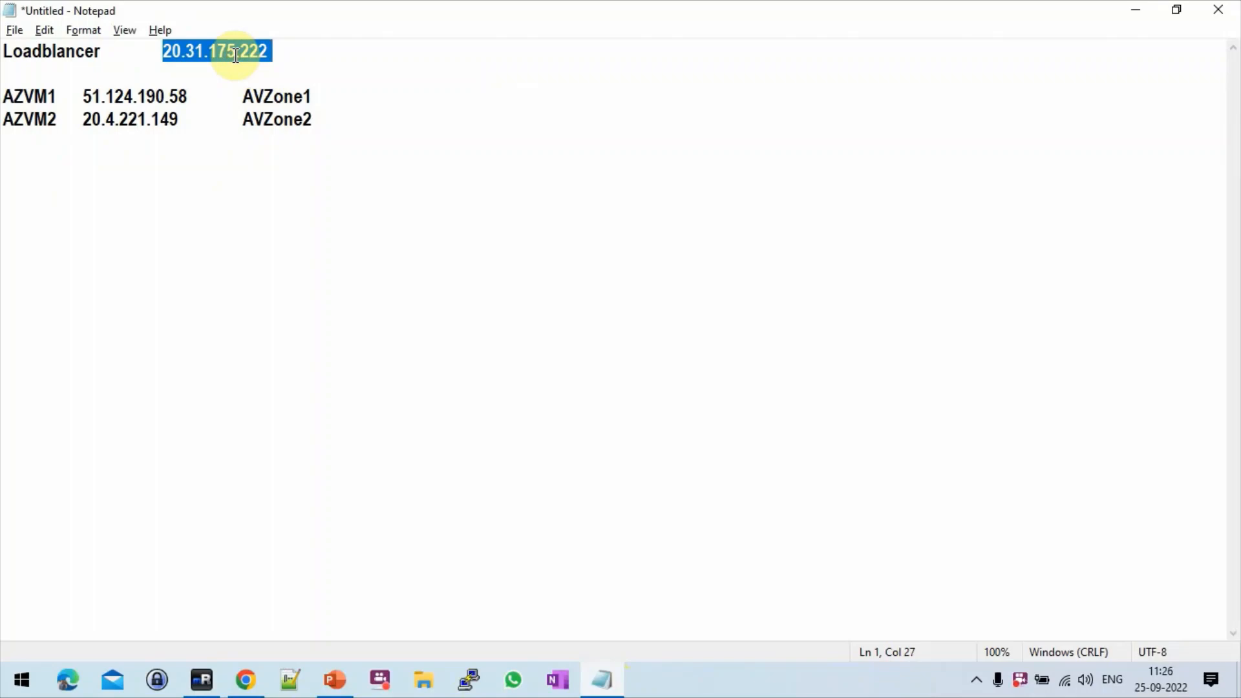
pyautogui.hotkey('alt', 'Tab')
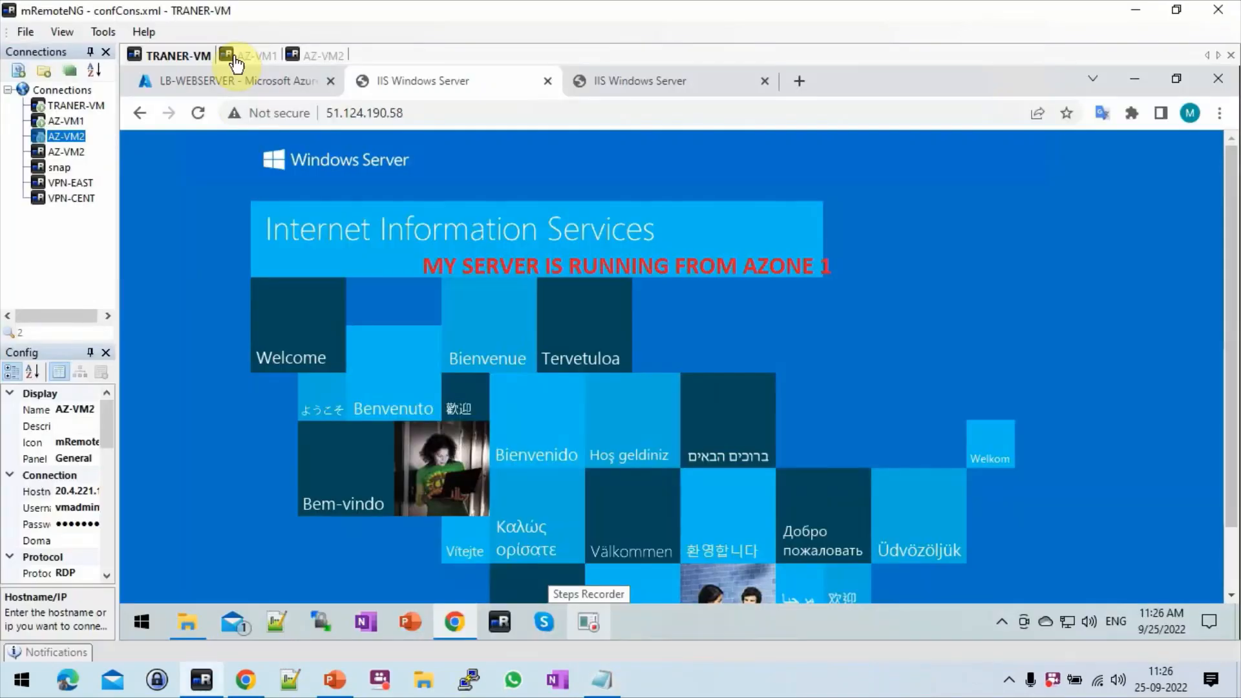
pyautogui.click(800, 83)
pyautogui.click(740, 111)
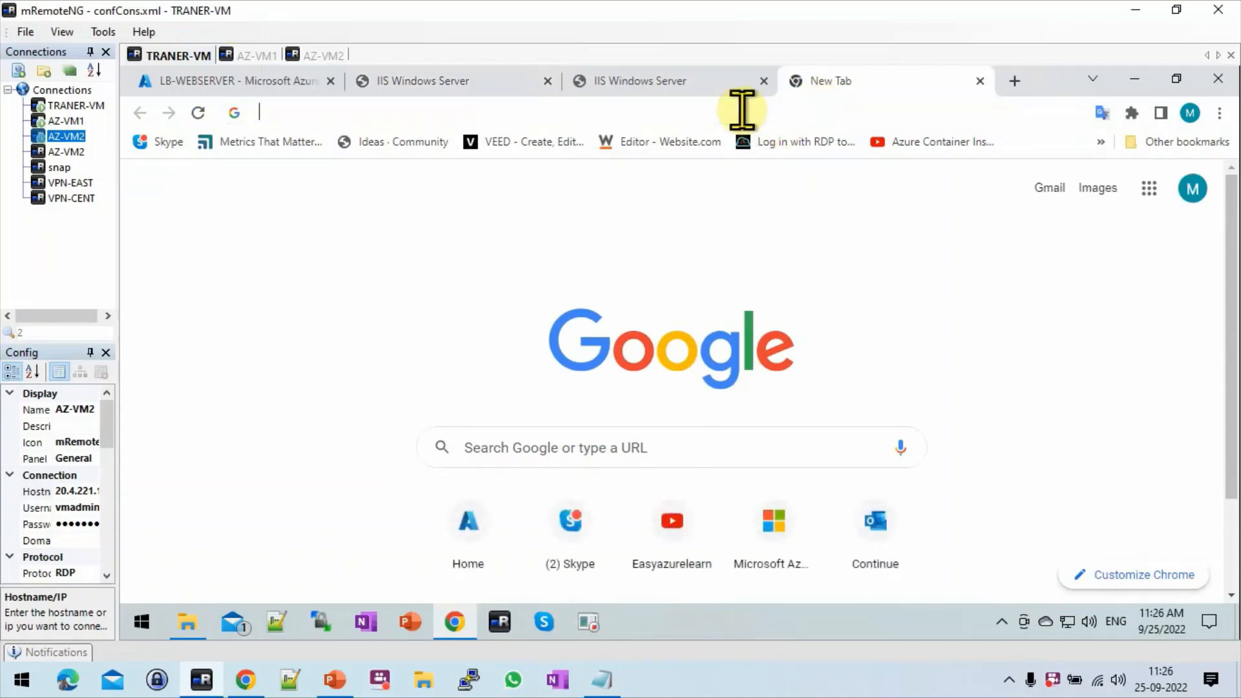
pyautogui.hotkey('ctrl', 'v')
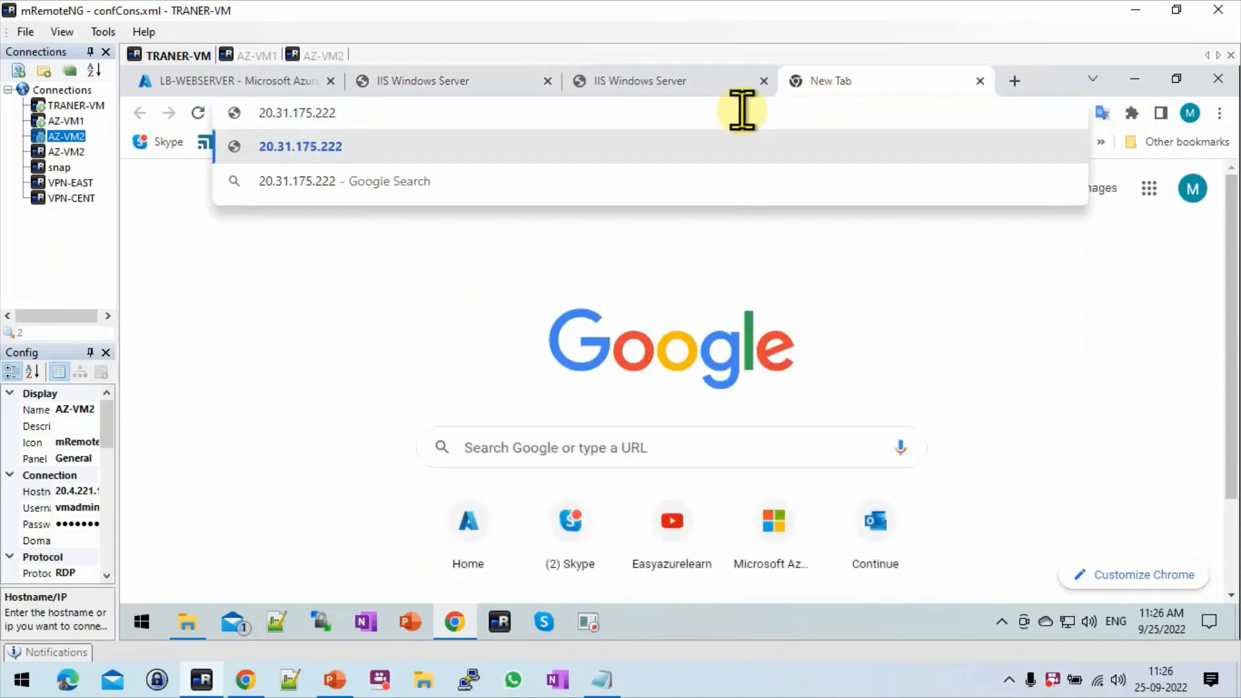
pyautogui.press('Return')
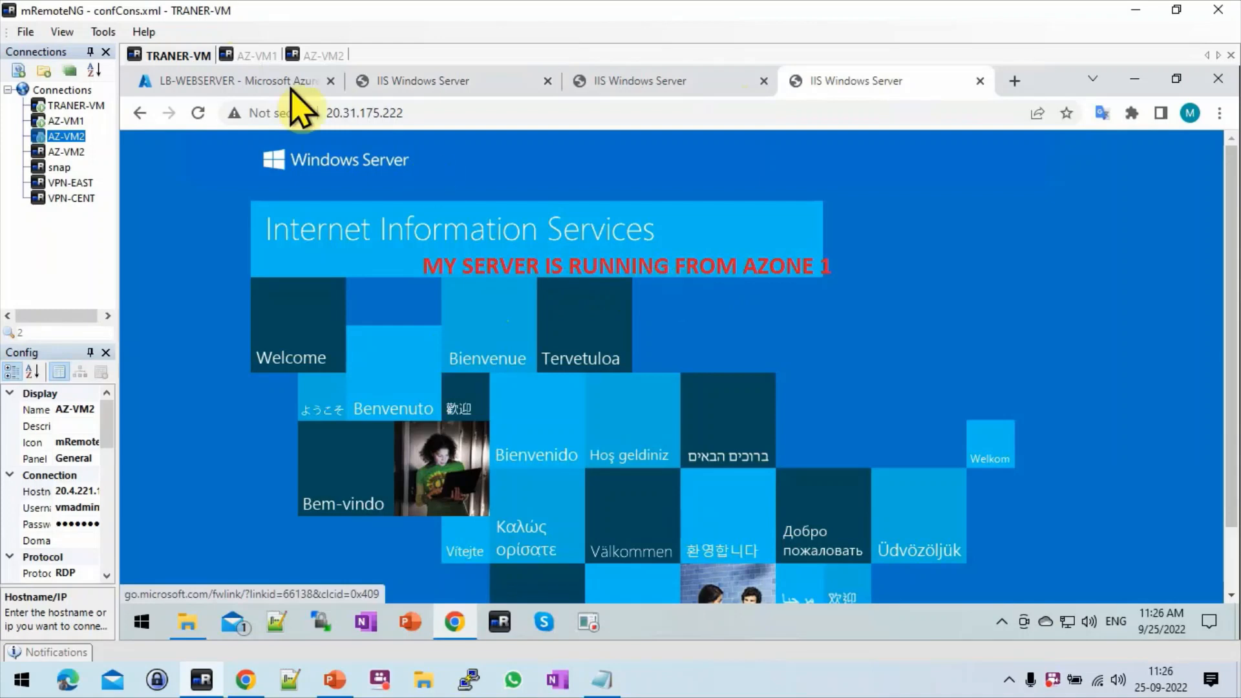
# In the Azure portal, open the virtual machine AZVM-1 and stop it, confirming the stop
pyautogui.click(267, 84)
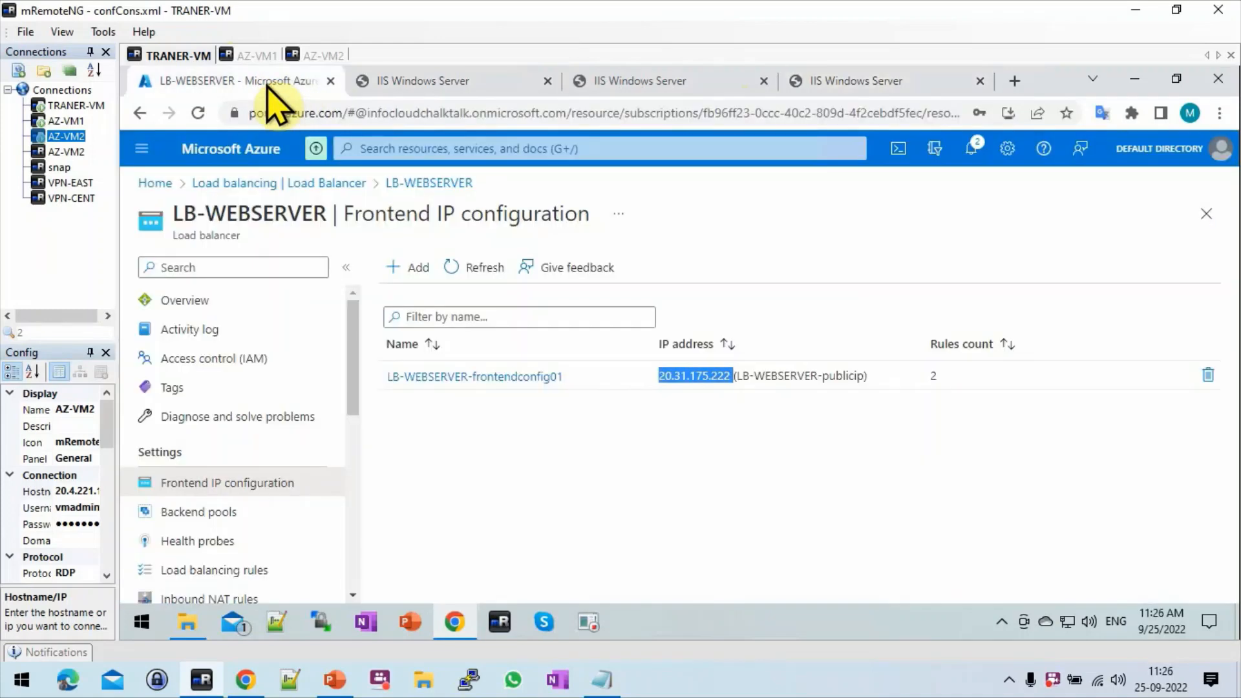
pyautogui.click(155, 184)
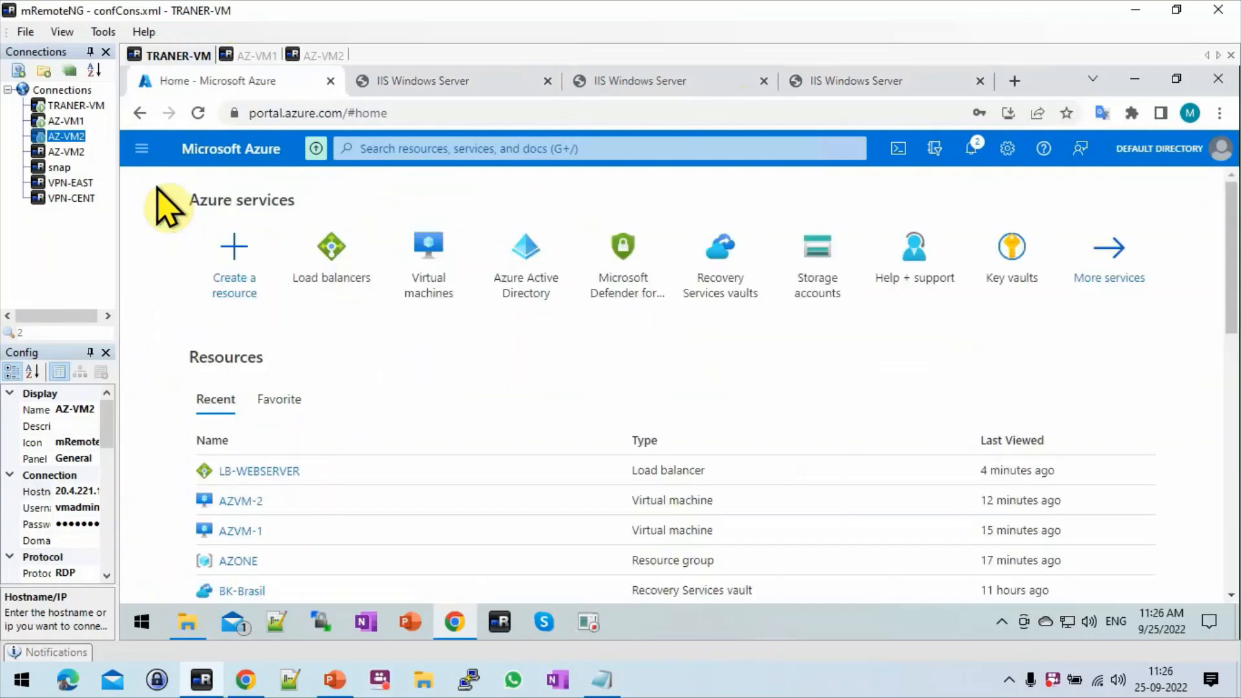
pyautogui.click(432, 290)
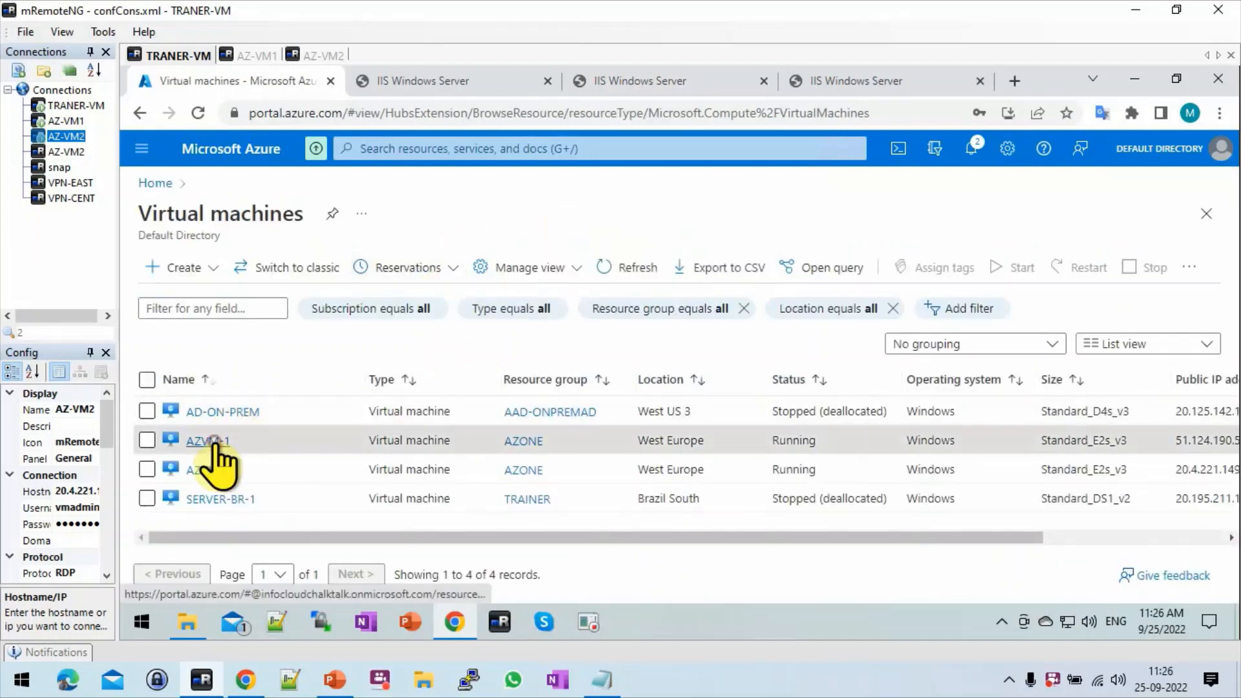
pyautogui.click(217, 442)
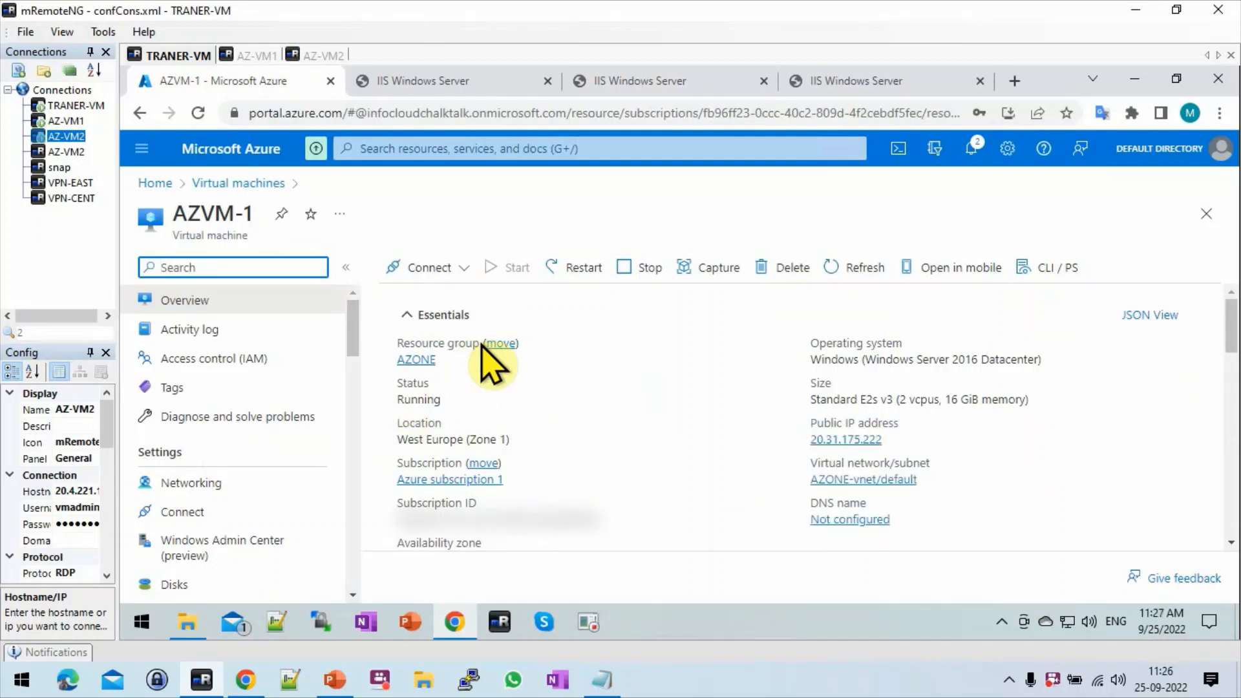
pyautogui.click(625, 275)
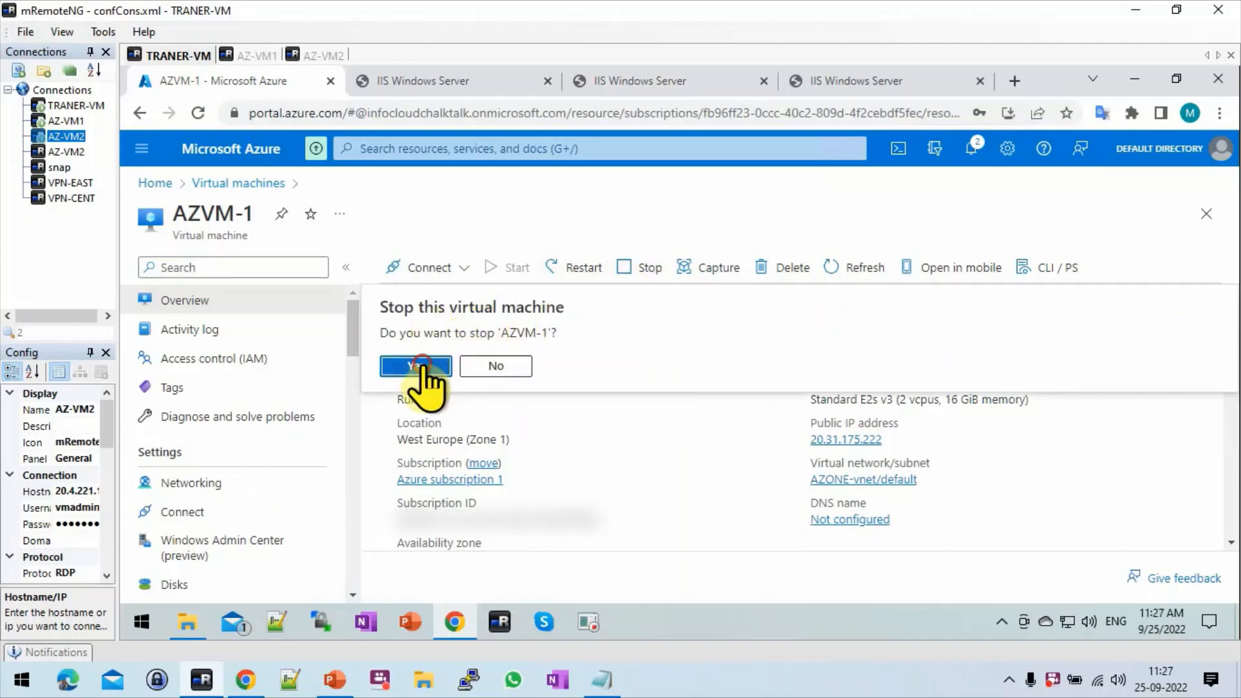
pyautogui.click(416, 363)
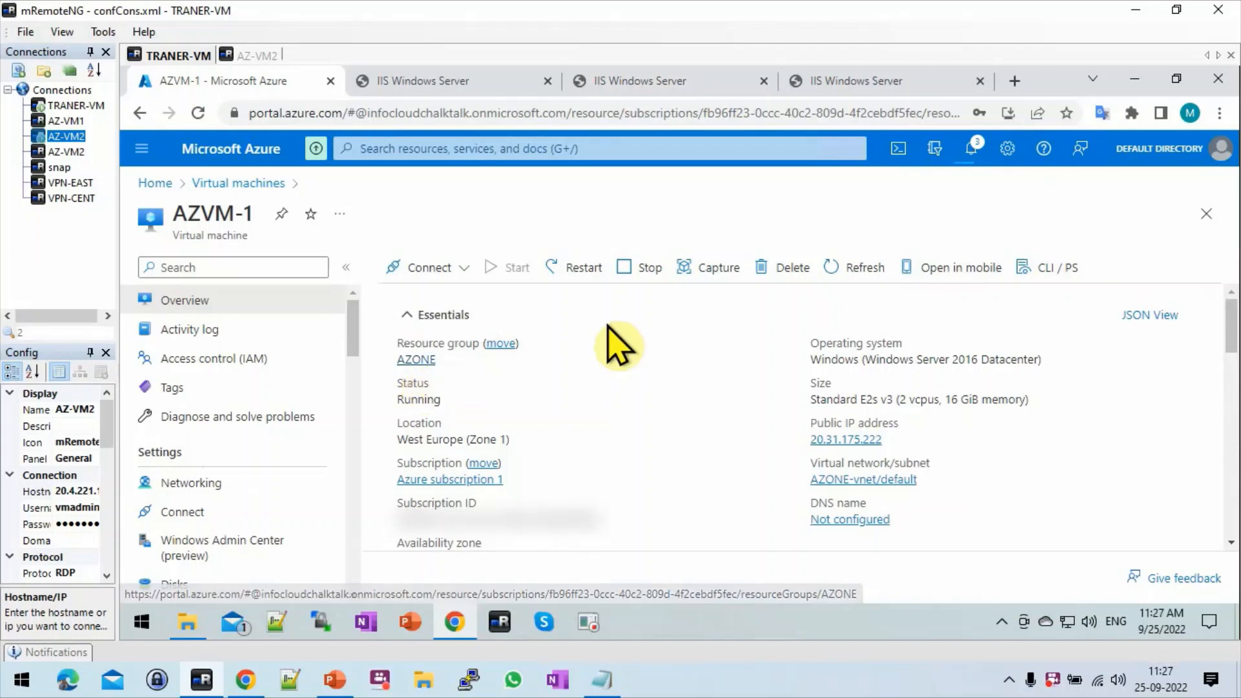
# Reload AZVM-1's own web page at 51.124.190.58 to check whether it still responds
pyautogui.click(444, 80)
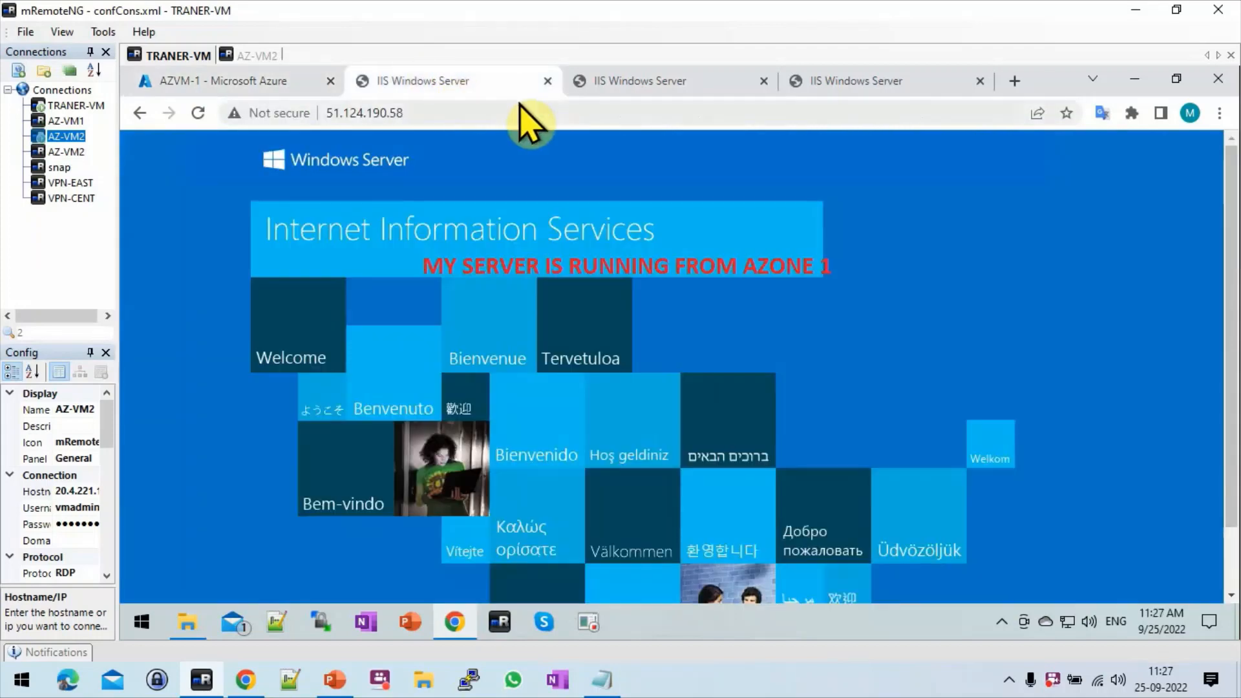
pyautogui.click(498, 113)
pyautogui.press('Return')
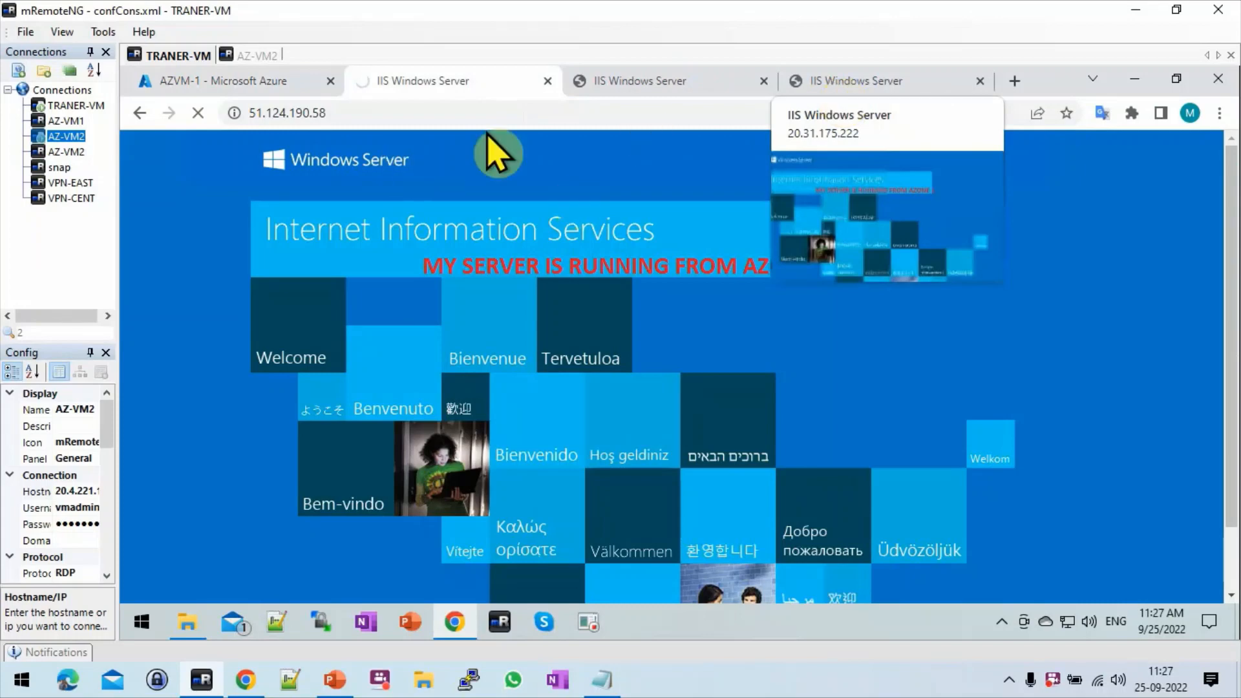
# Reload the load balancer page at 20.31.175.222 and check which zone's server answers, comparing the IP with the Notepad notes
pyautogui.click(854, 87)
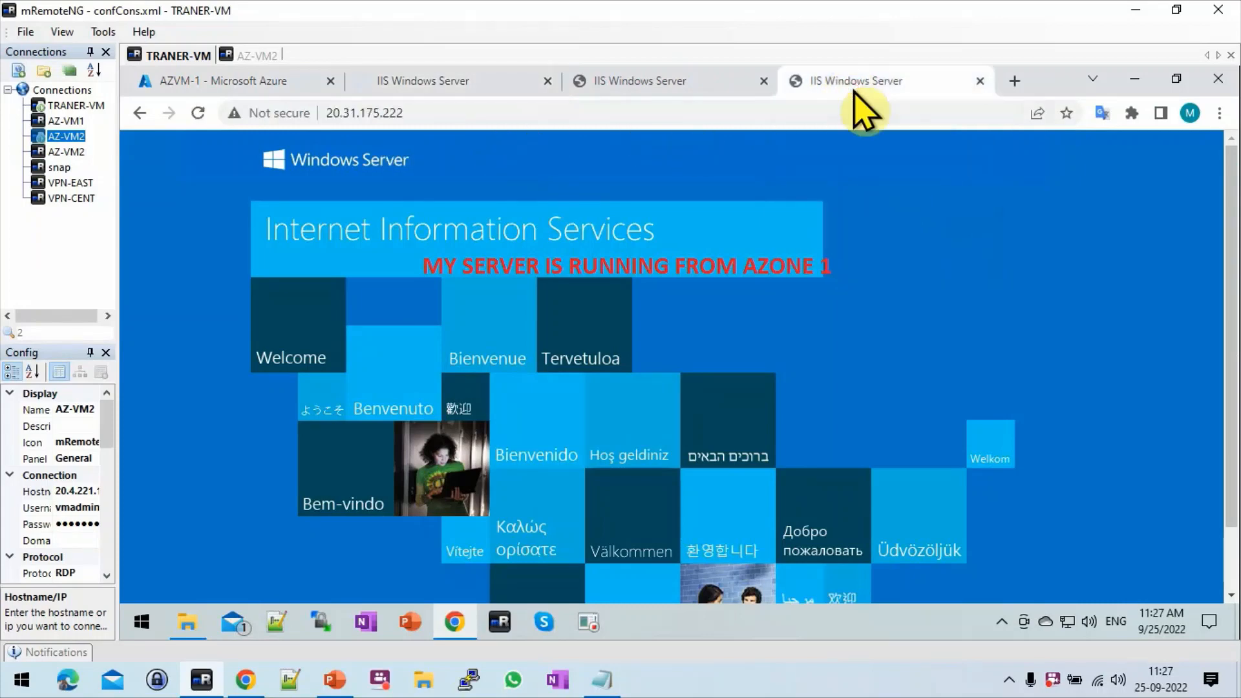
pyautogui.click(533, 114)
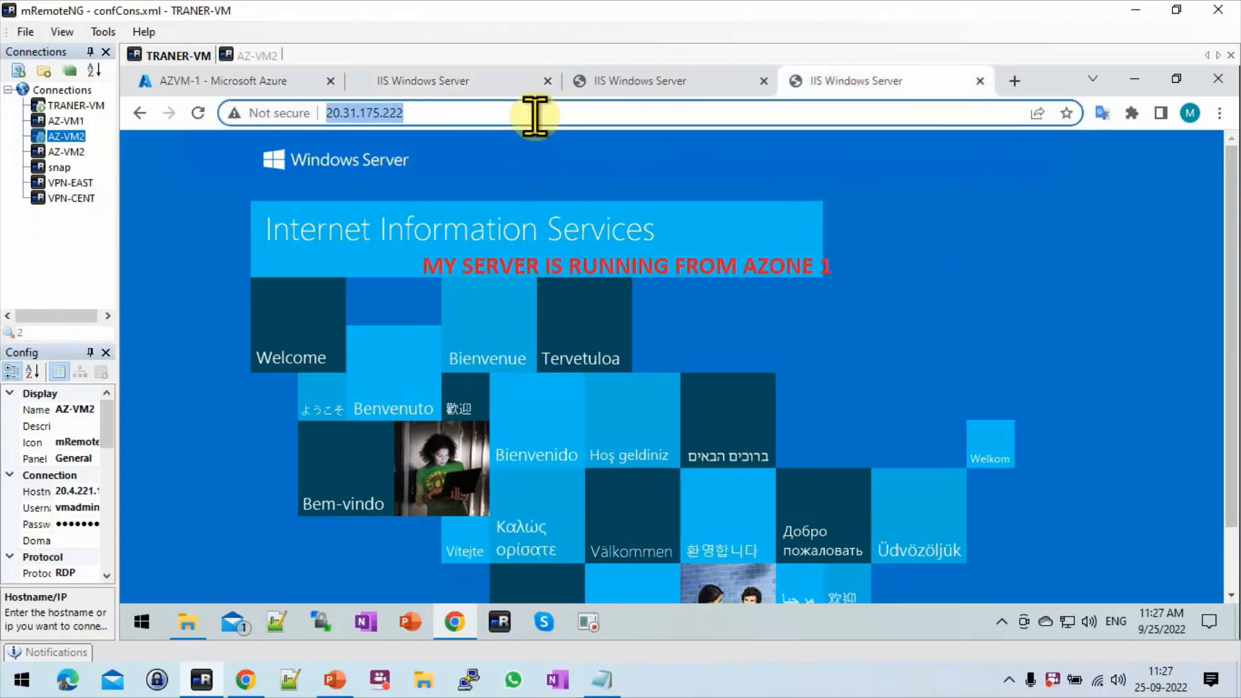
pyautogui.click(602, 680)
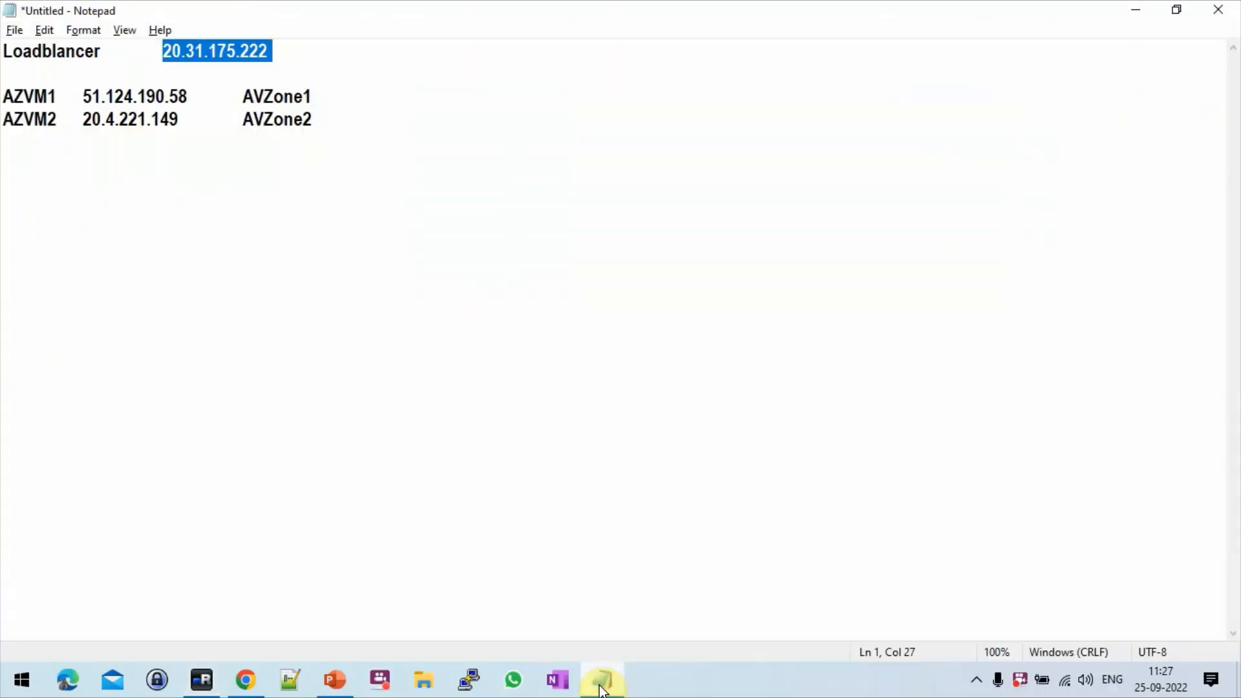
pyautogui.click(600, 680)
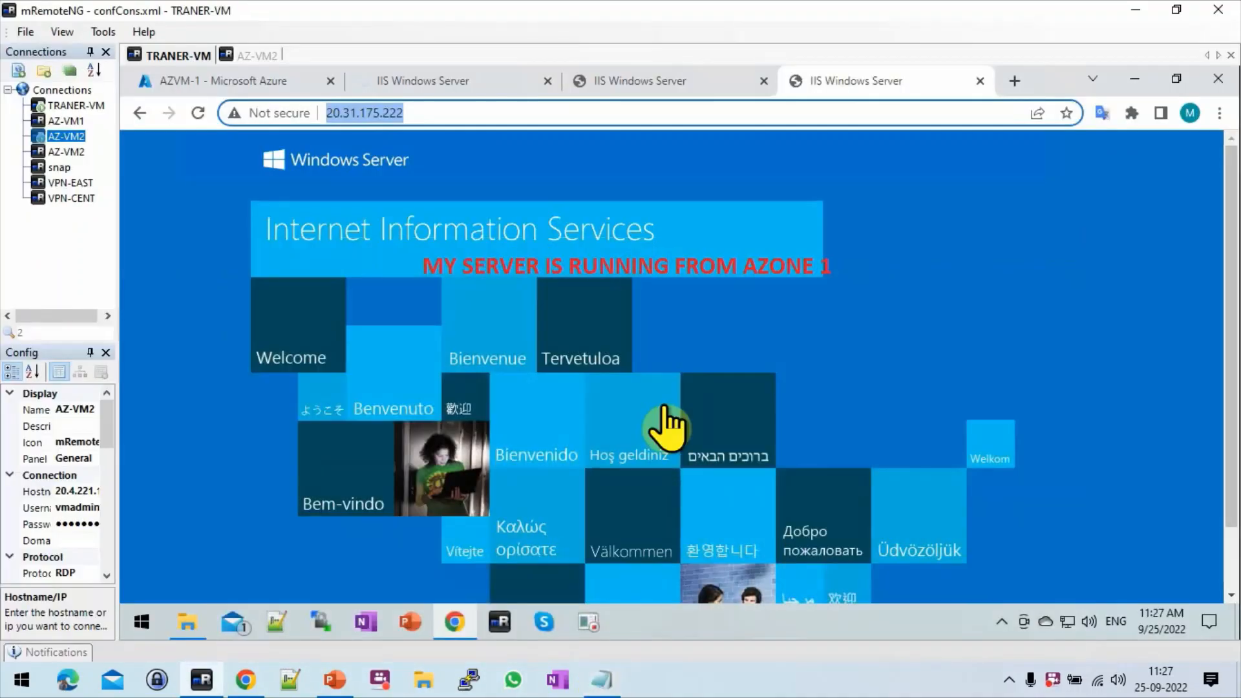
pyautogui.press('Return')
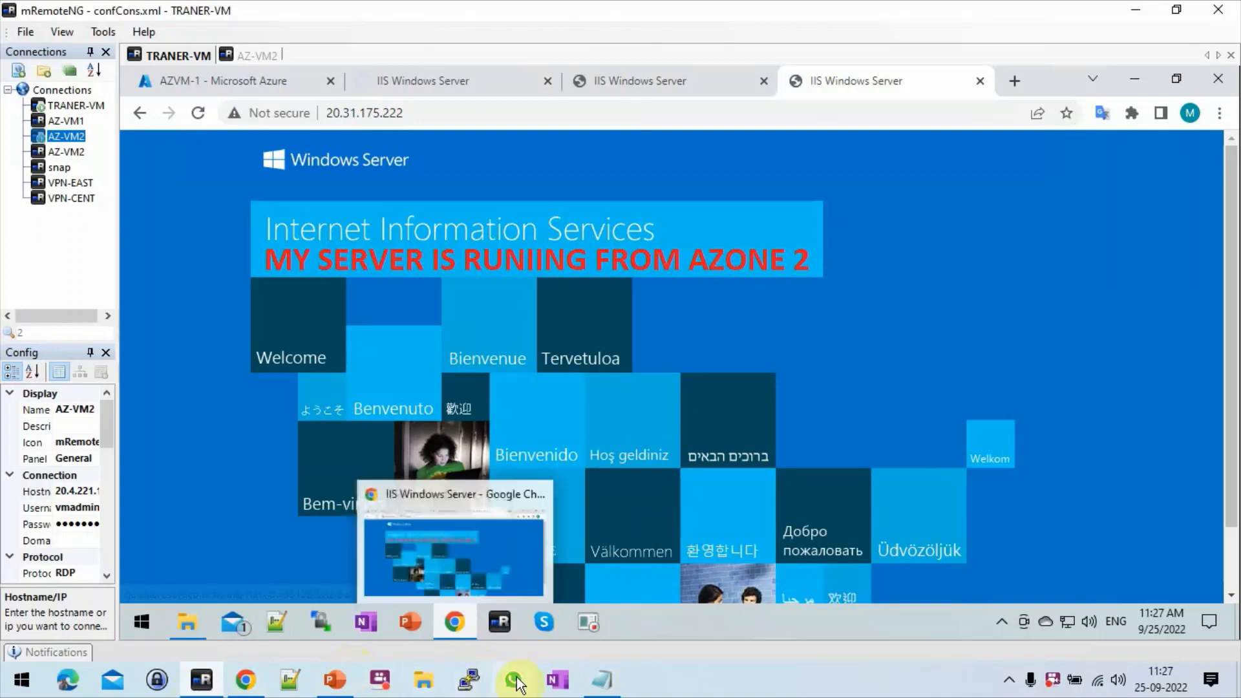
# Switch to the PowerPoint presentation and show the "Azure Load balancer" slide with the three-zone diagram
pyautogui.click(334, 679)
pyautogui.click(97, 297)
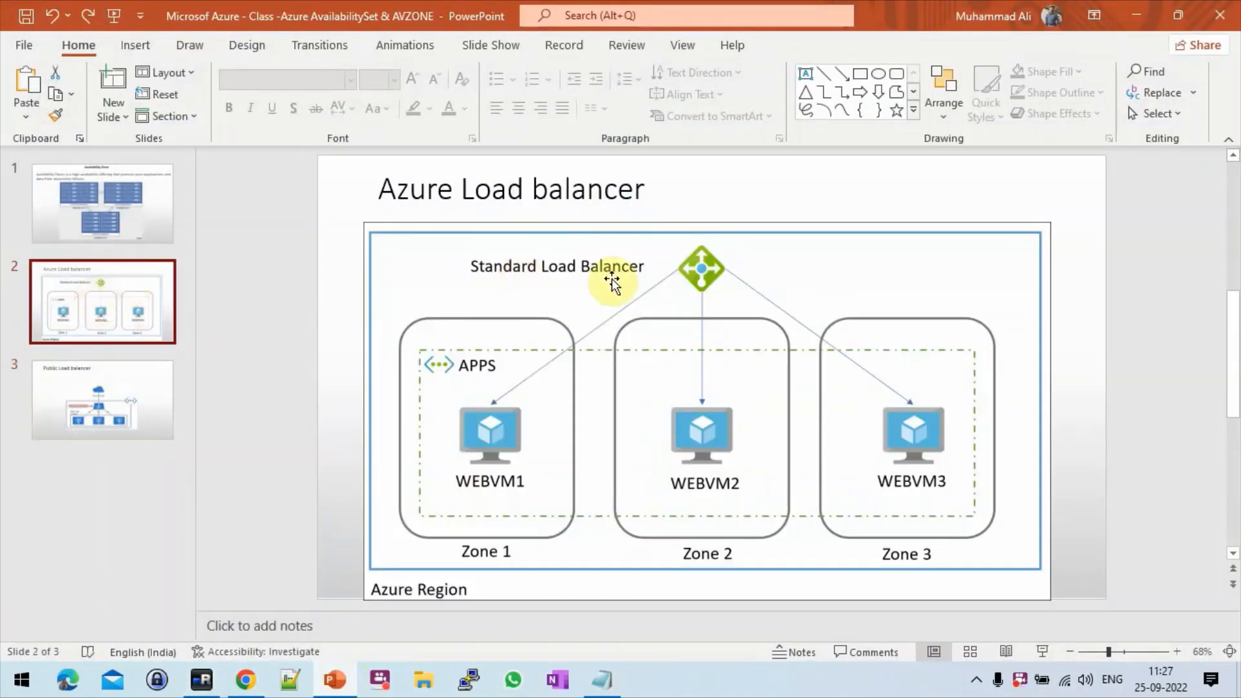